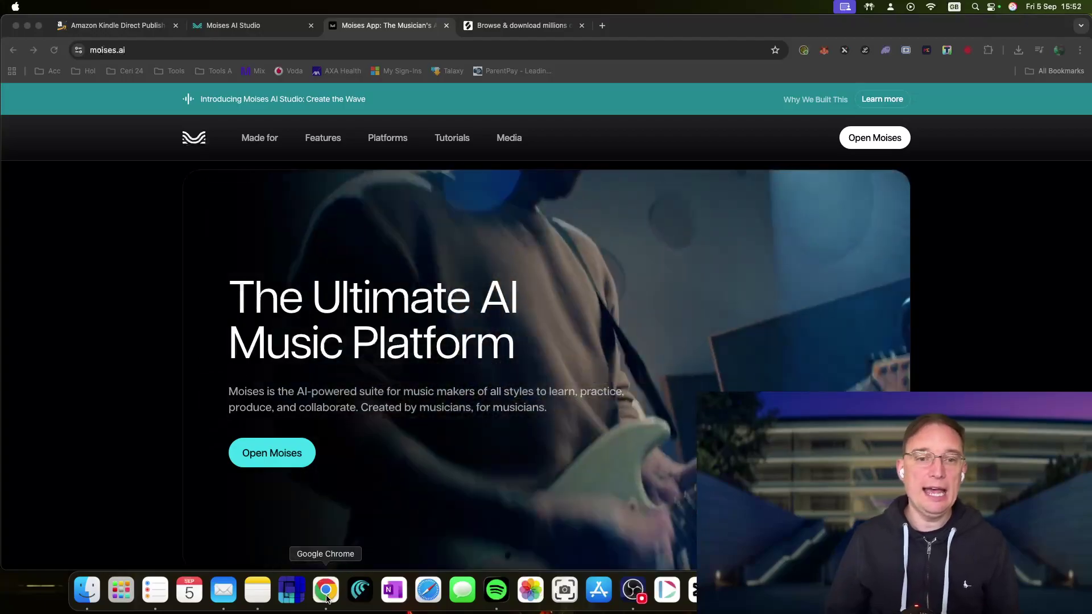
# Switch to Chrome, open the Moises web app from its homepage and go to AI Studio.
pyautogui.click(326, 592)
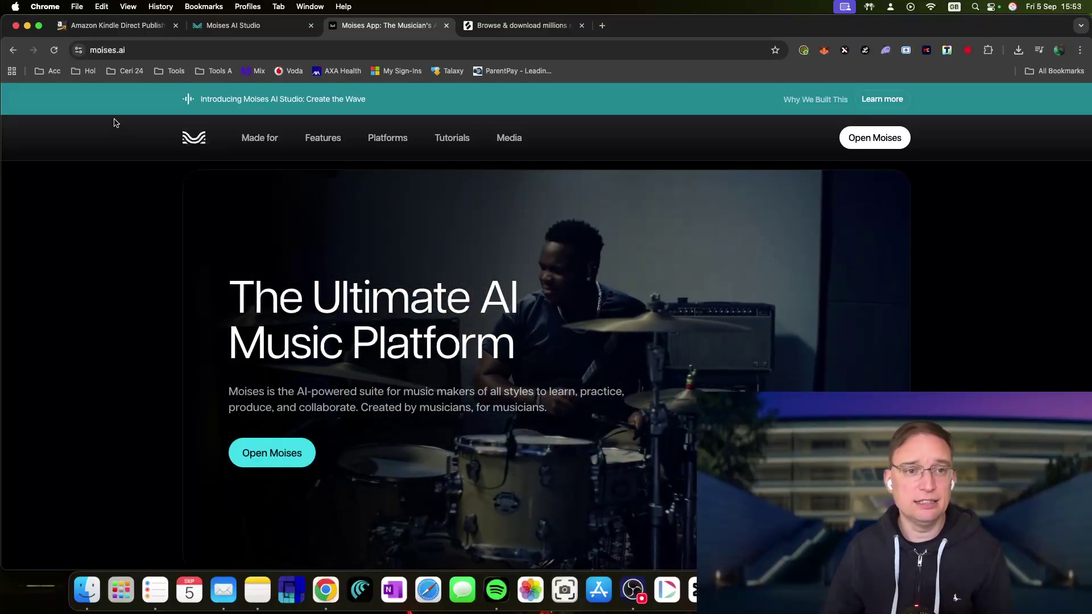
pyautogui.click(233, 25)
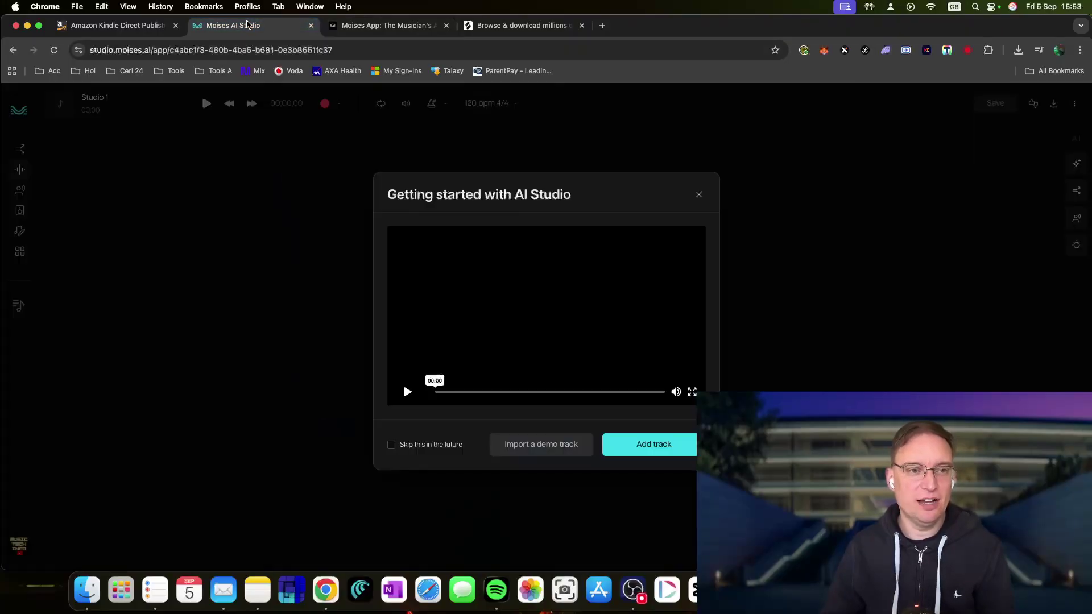
pyautogui.click(342, 25)
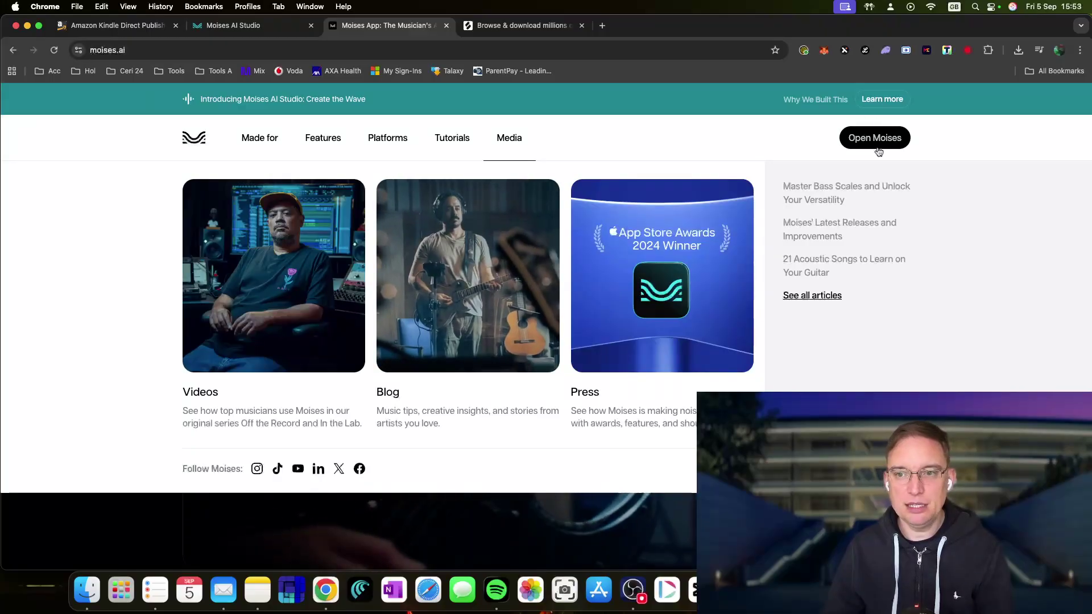
pyautogui.click(875, 138)
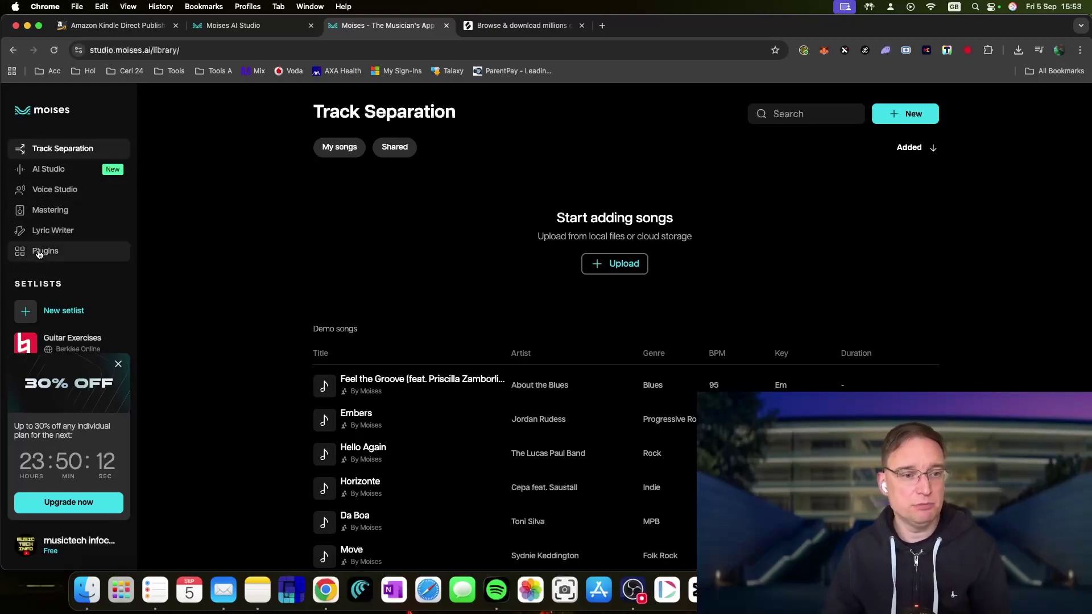
pyautogui.click(57, 170)
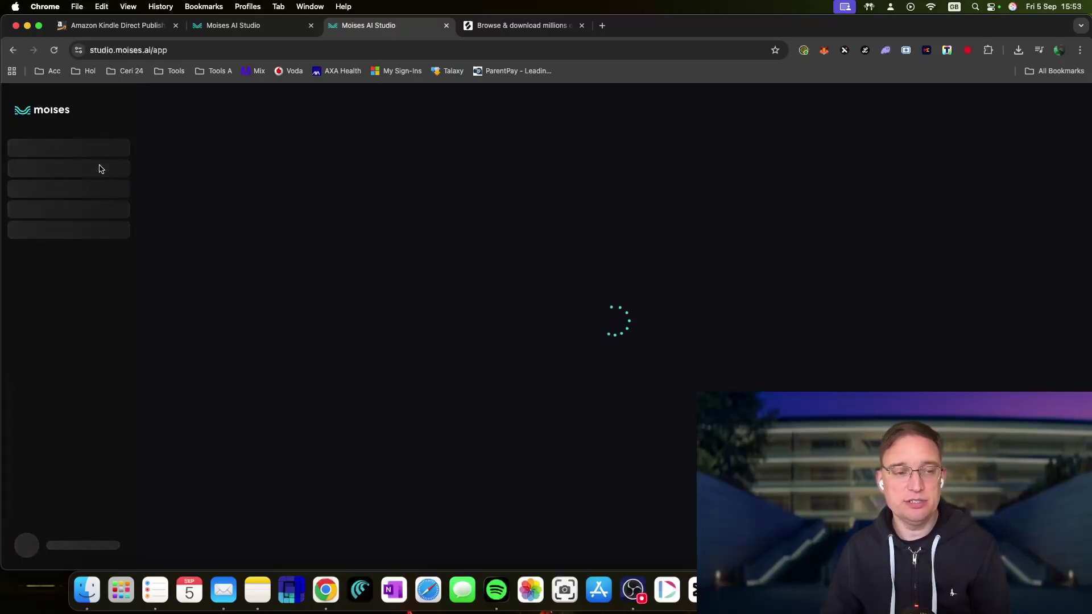
# Return to the Studio 1 project, play the Getting started with AI Studio video and dismiss the introduction.
pyautogui.click(446, 25)
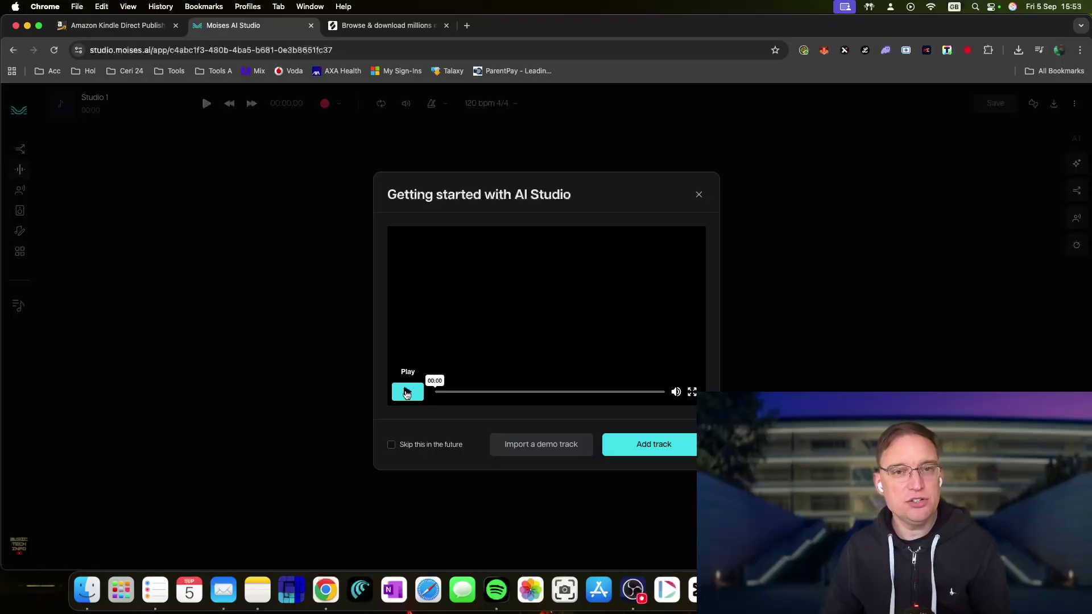
pyautogui.click(407, 394)
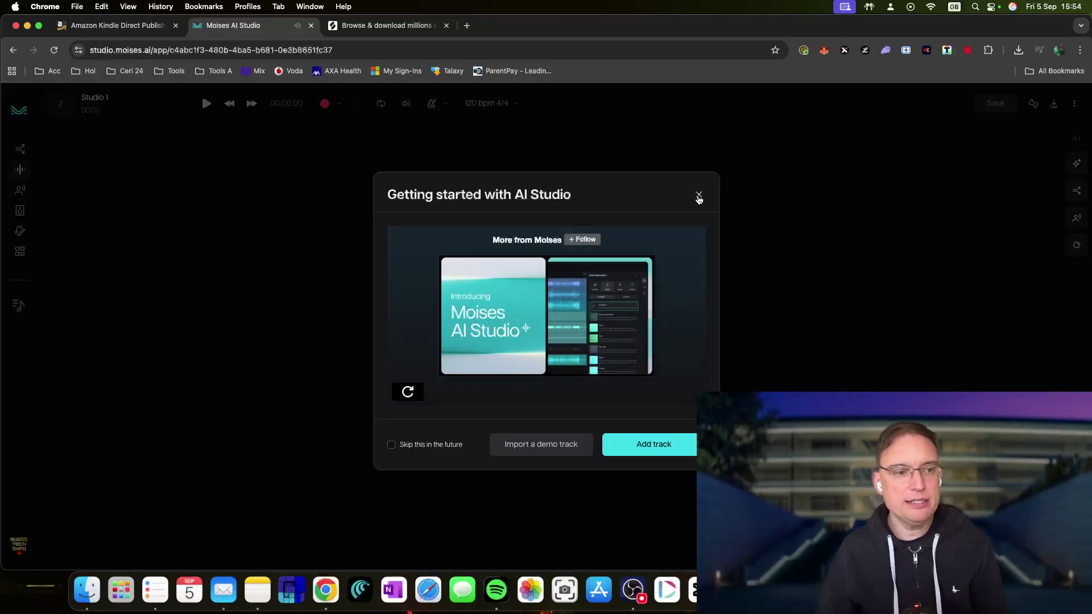
pyautogui.click(699, 196)
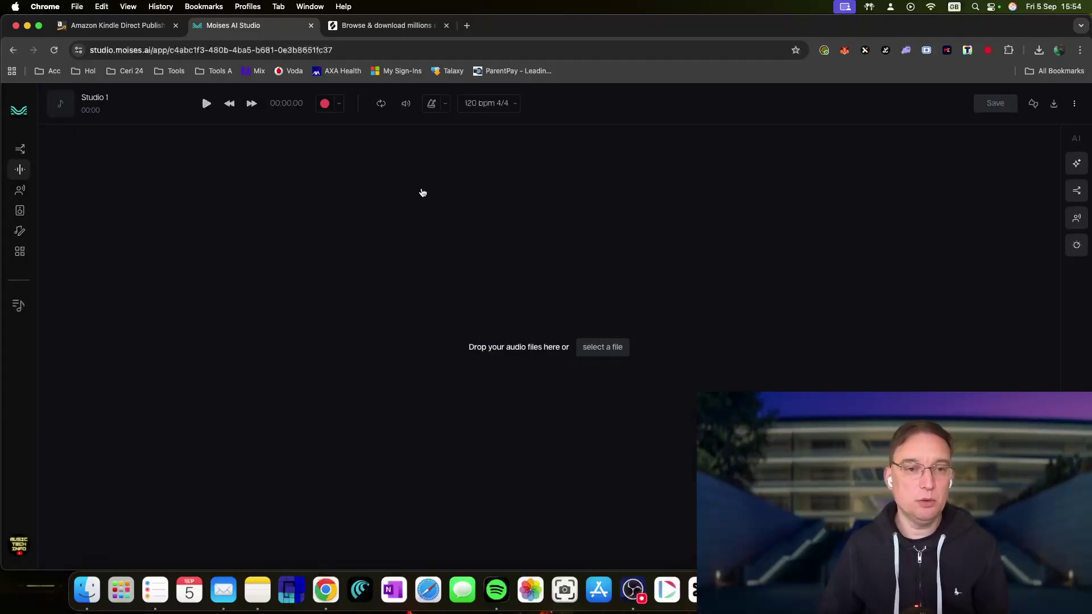
# Switch to Splice and listen to the VSH2_Vocal_Female_Kit2_Vocoder_Chorus_Dry_124 sample.
pyautogui.click(391, 26)
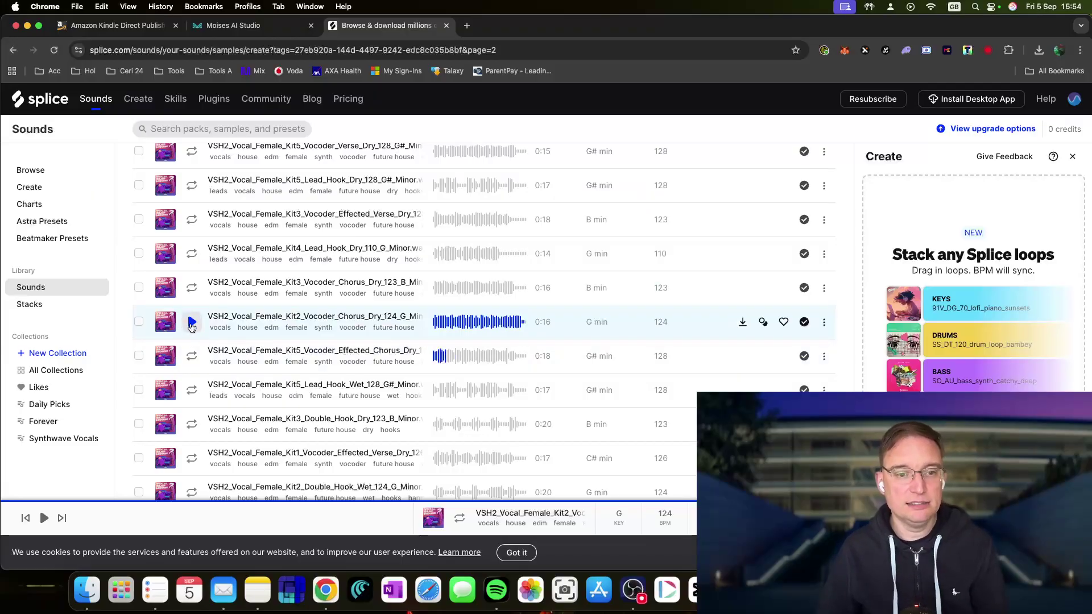
pyautogui.click(192, 323)
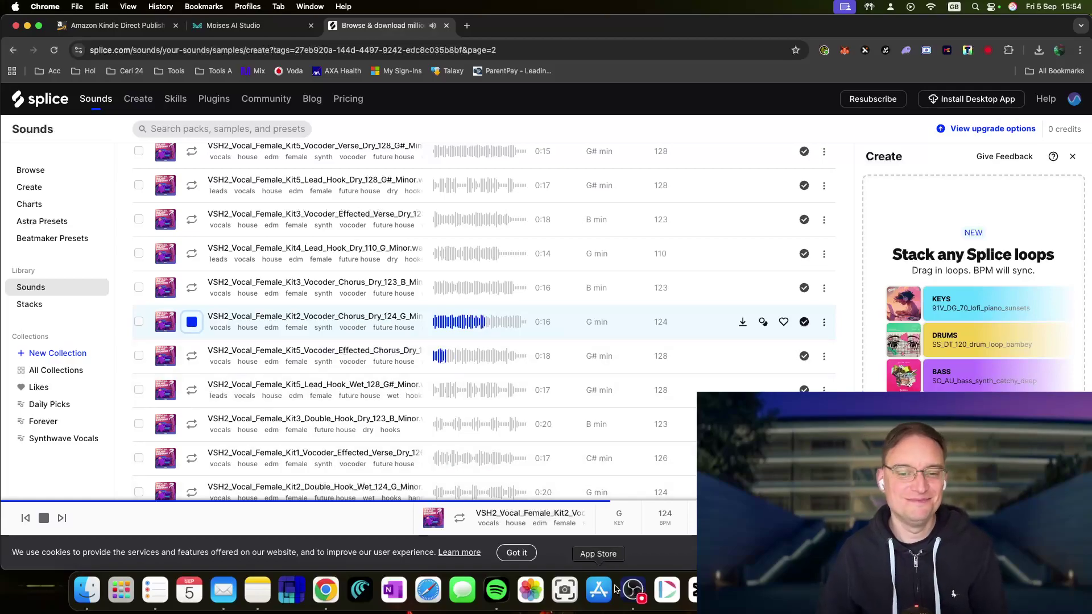
pyautogui.click(632, 591)
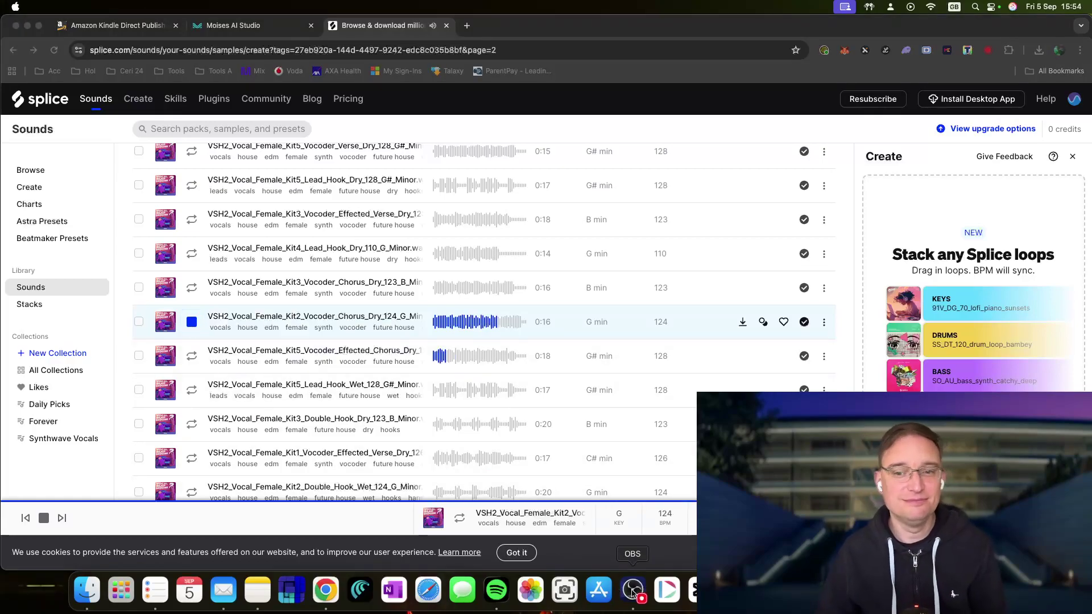
pyautogui.click(330, 592)
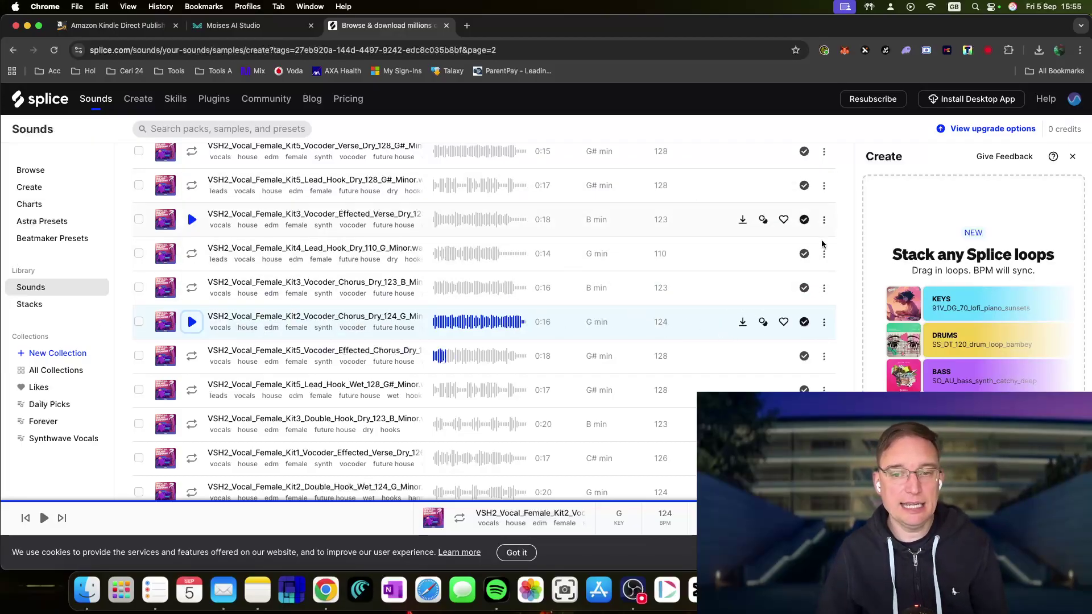
# Import the VSH2_Vocal_Female_Kit2 file from the Downloads folder in Finder into the empty Studio 1 project.
pyautogui.click(214, 22)
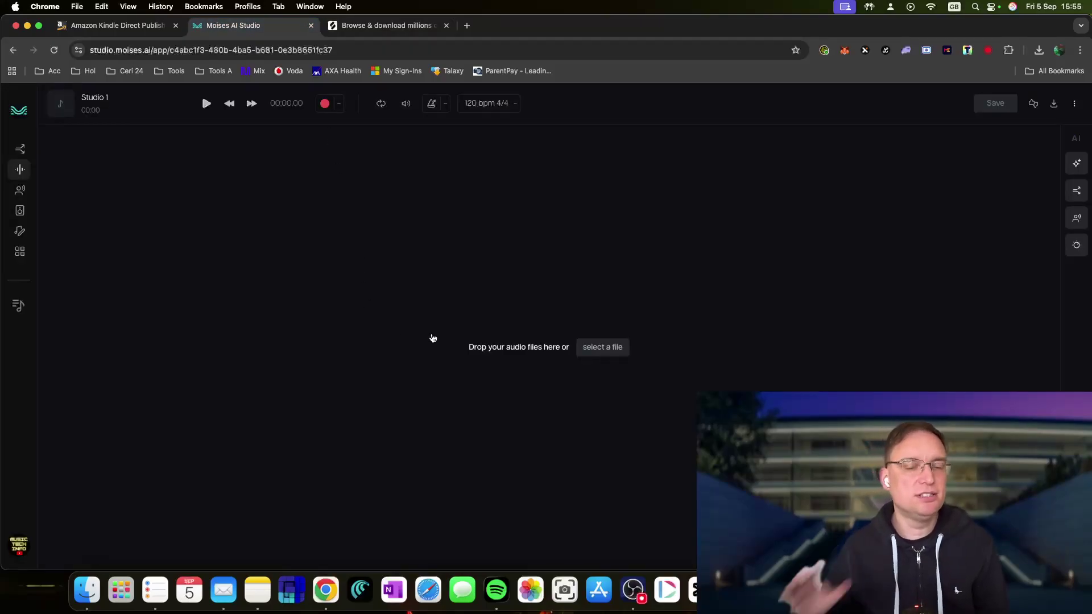
pyautogui.click(87, 590)
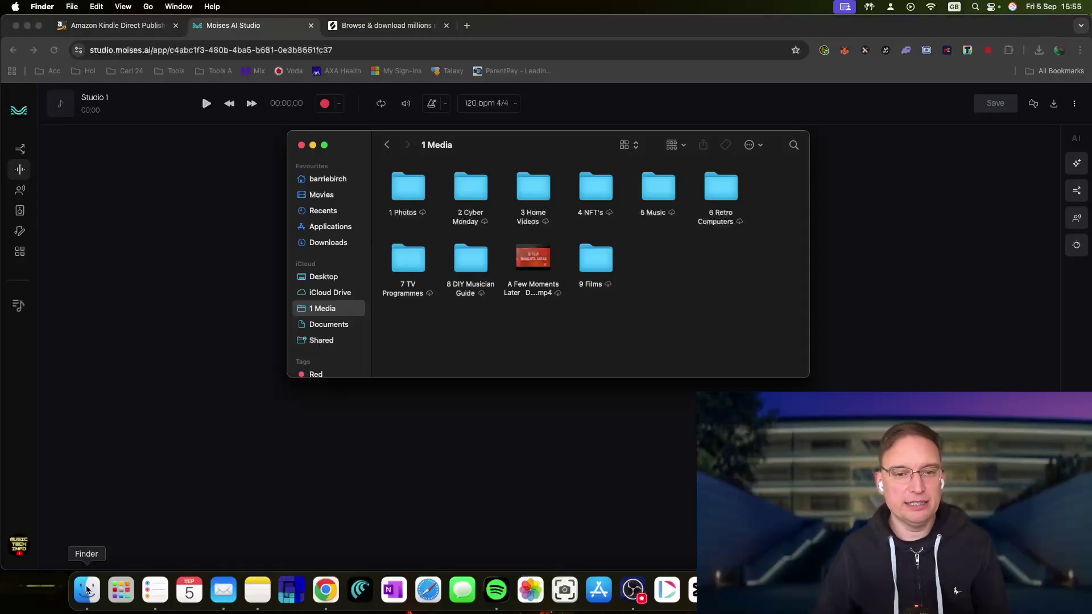
pyautogui.click(329, 244)
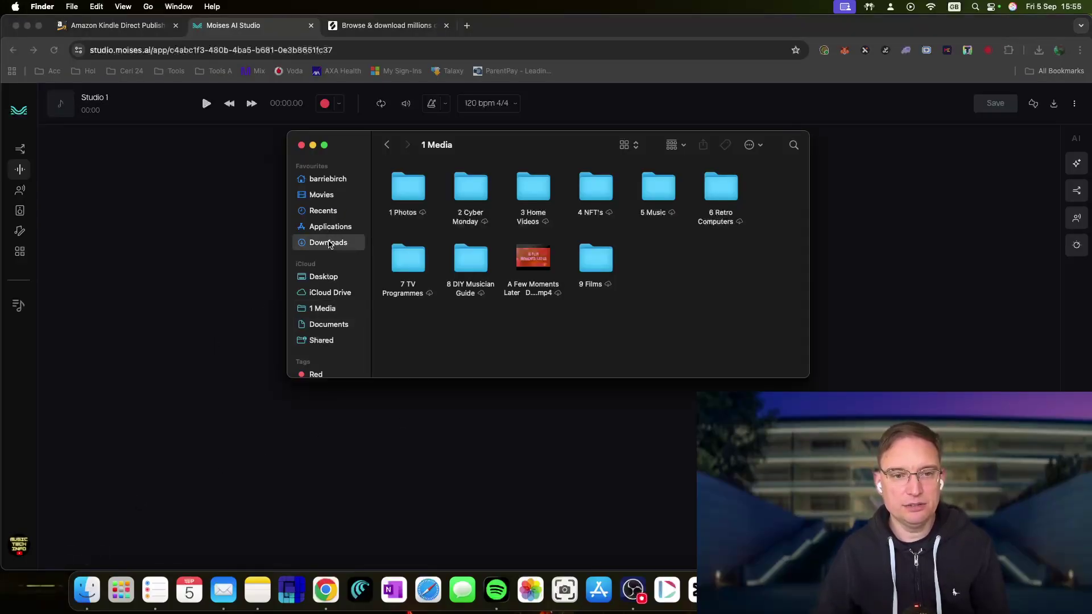
pyautogui.moveTo(457, 187); pyautogui.dragTo(183, 322)
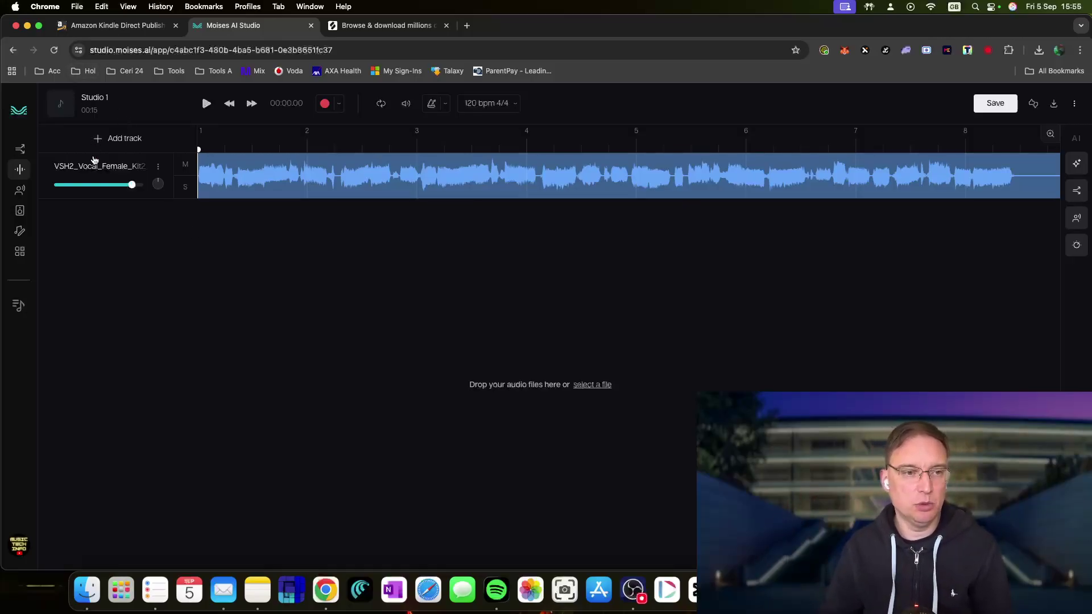
# Save the Studio 1 project and briefly play the imported vocal track.
pyautogui.click(987, 104)
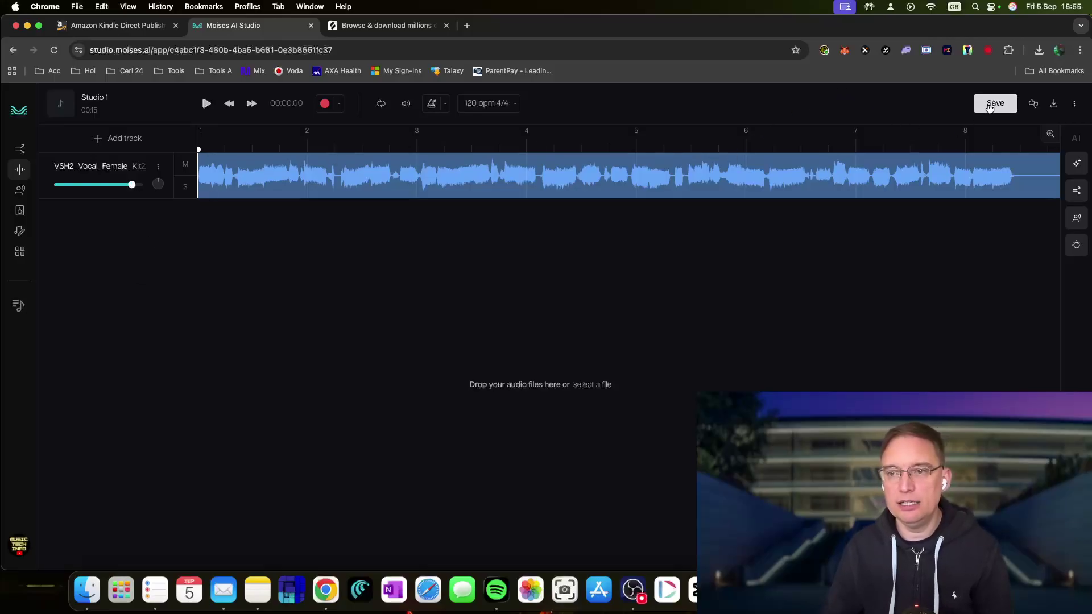
pyautogui.click(206, 103)
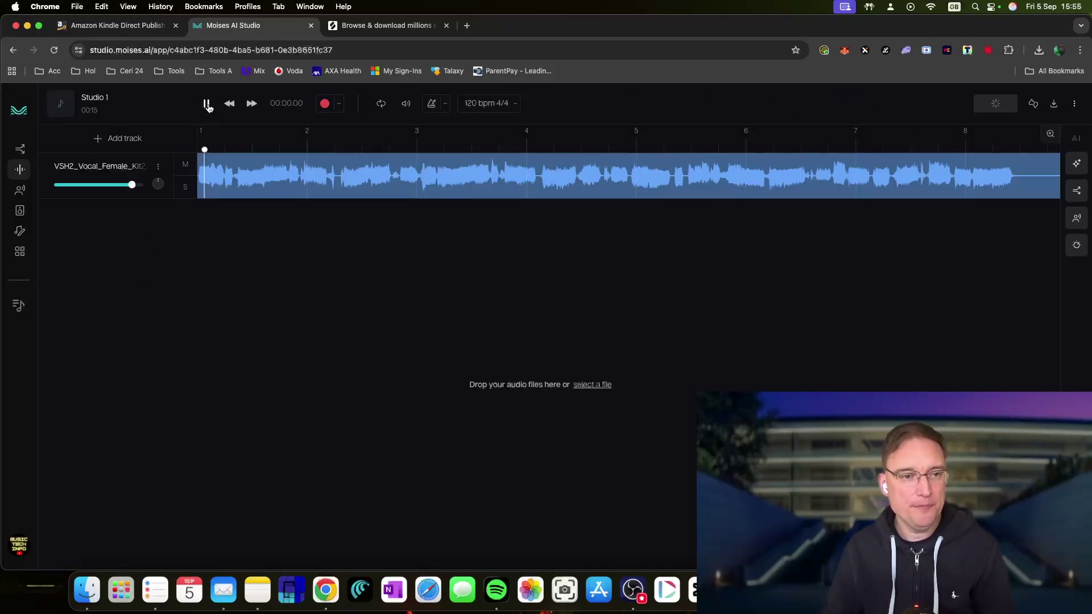
pyautogui.click(206, 104)
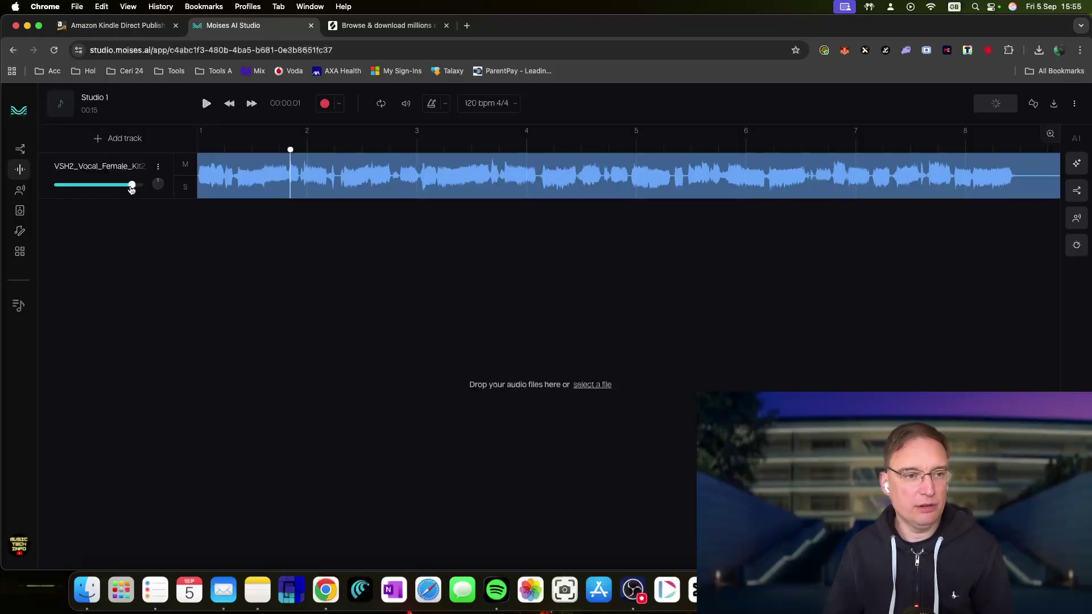
# Review the imported track's options and rename the track as Vocal.
pyautogui.click(158, 166)
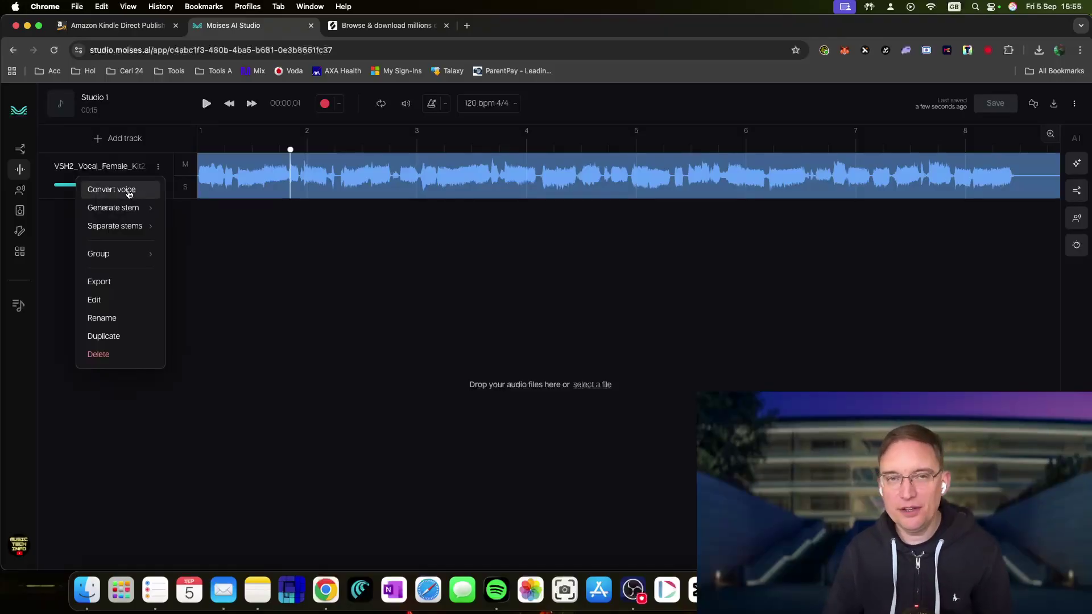
pyautogui.moveTo(127, 214)
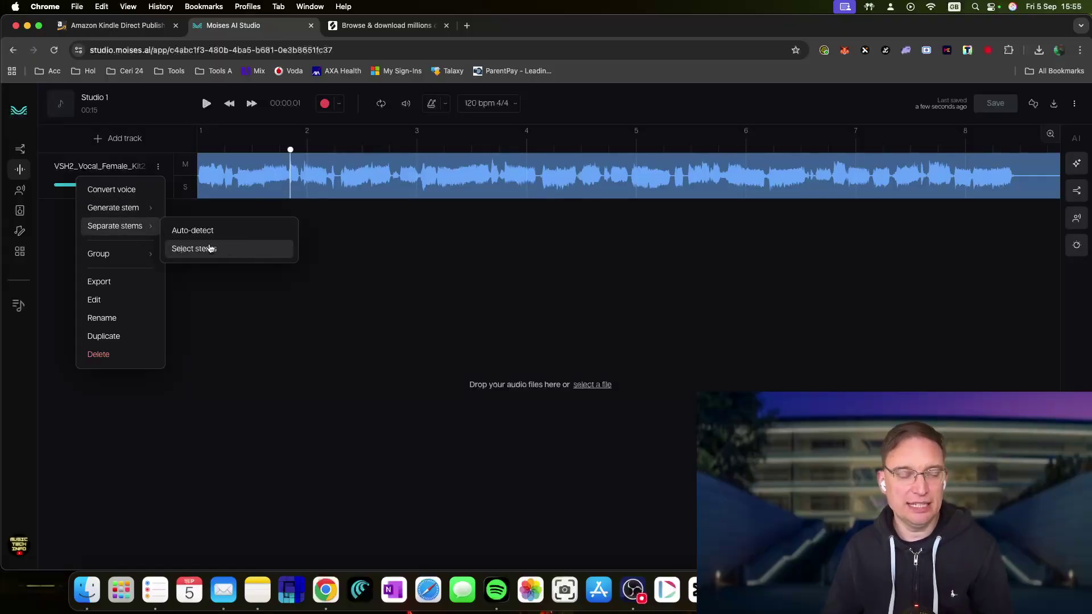
pyautogui.moveTo(105, 256)
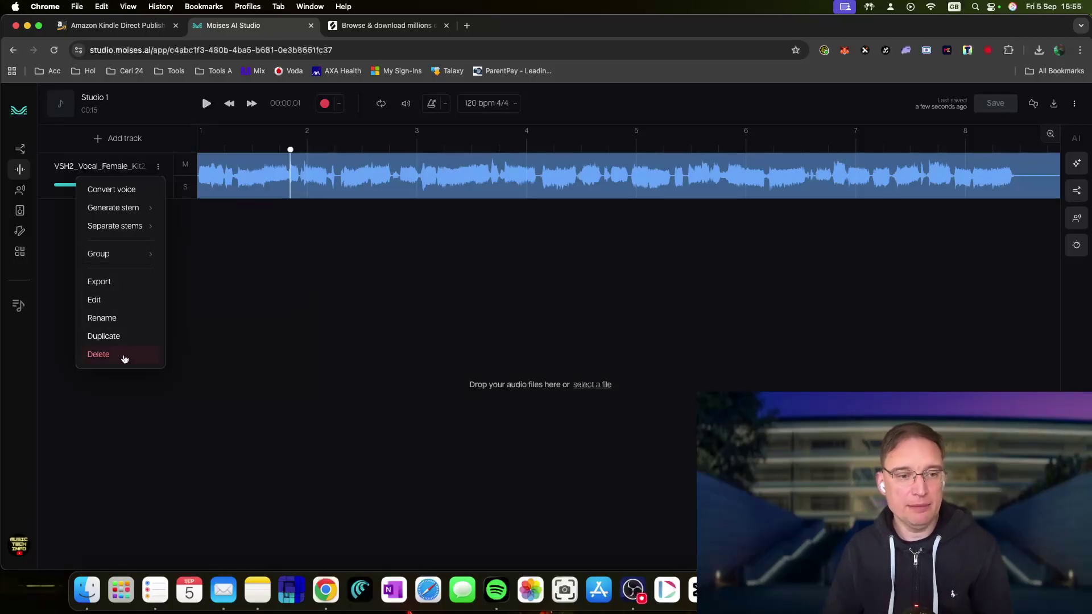
pyautogui.click(120, 320)
pyautogui.write('Vocal')
pyautogui.click(637, 346)
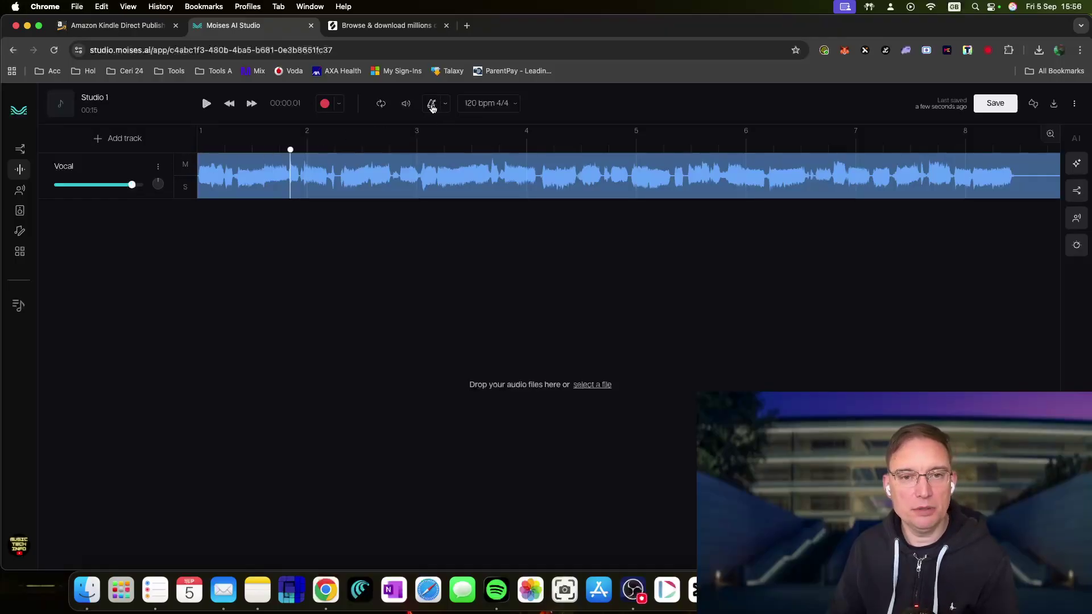
pyautogui.click(633, 590)
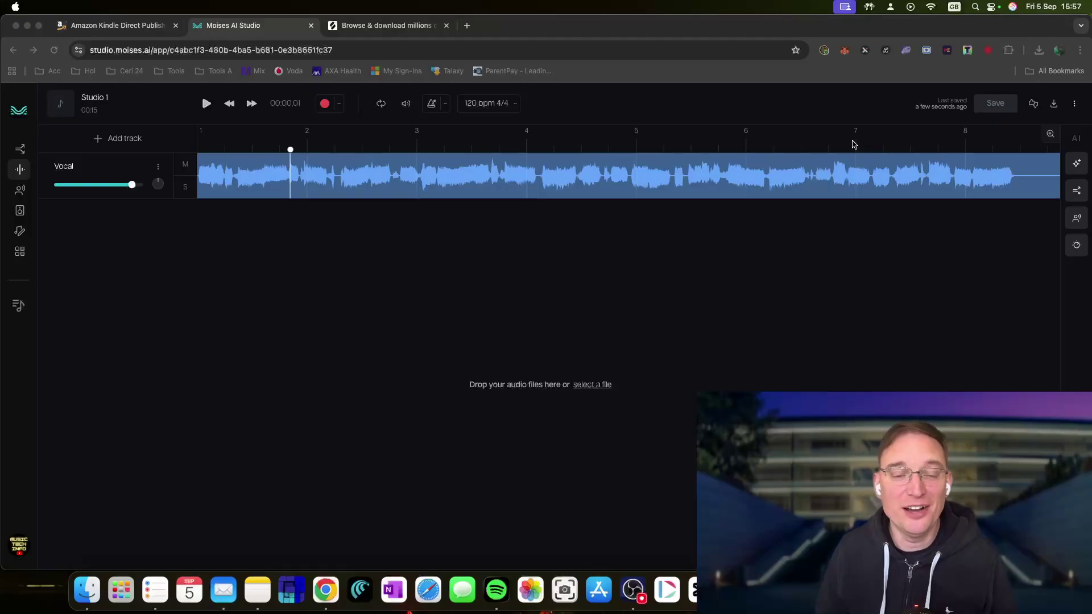
pyautogui.click(337, 601)
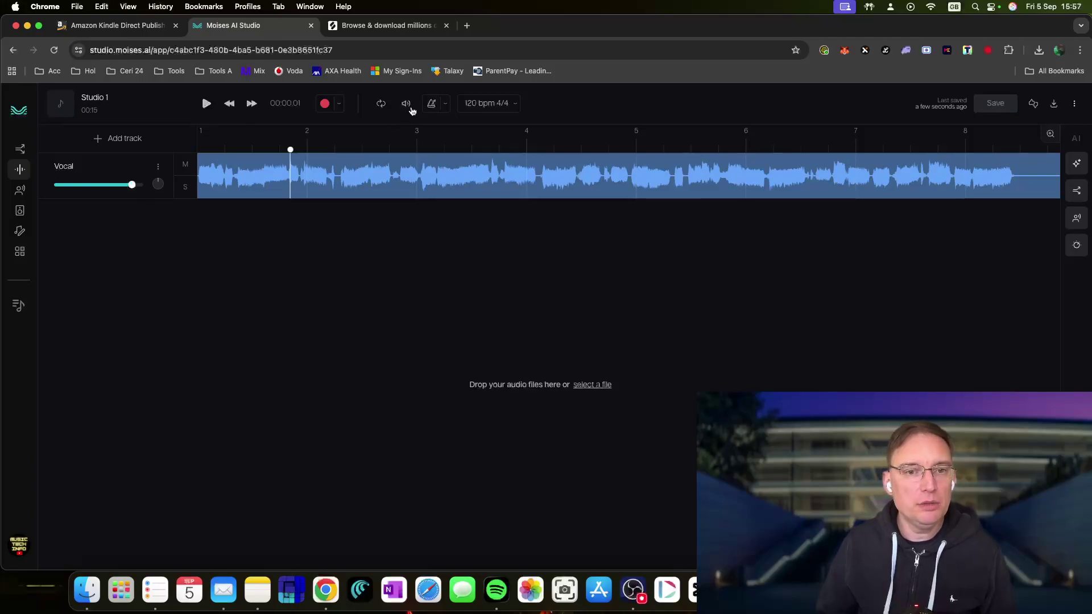
# Turn on AI Auto Detect for the project's tempo and save the project.
pyautogui.click(487, 105)
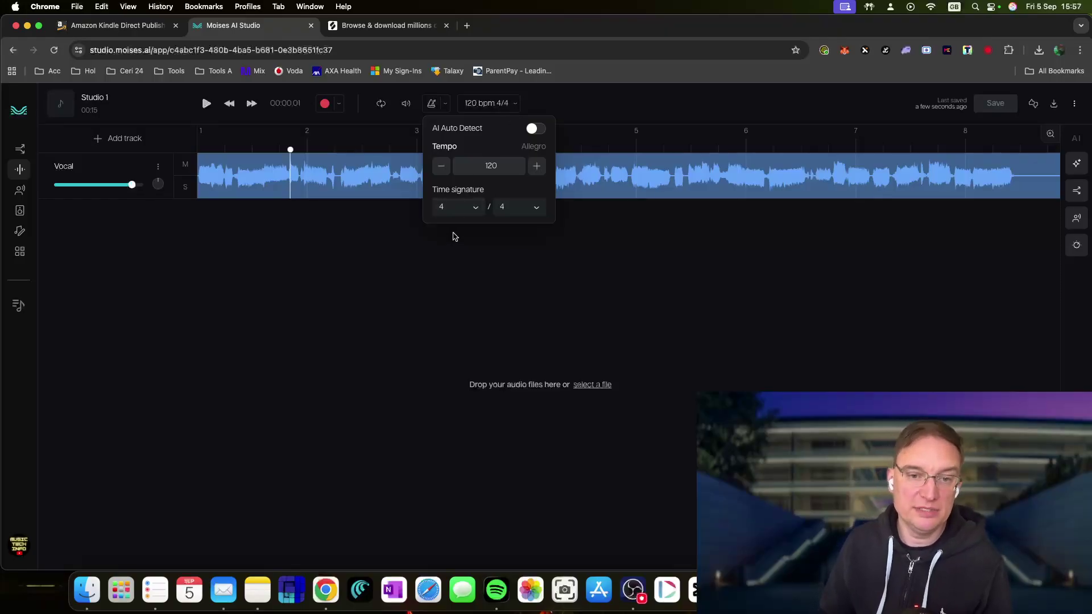
pyautogui.click(537, 130)
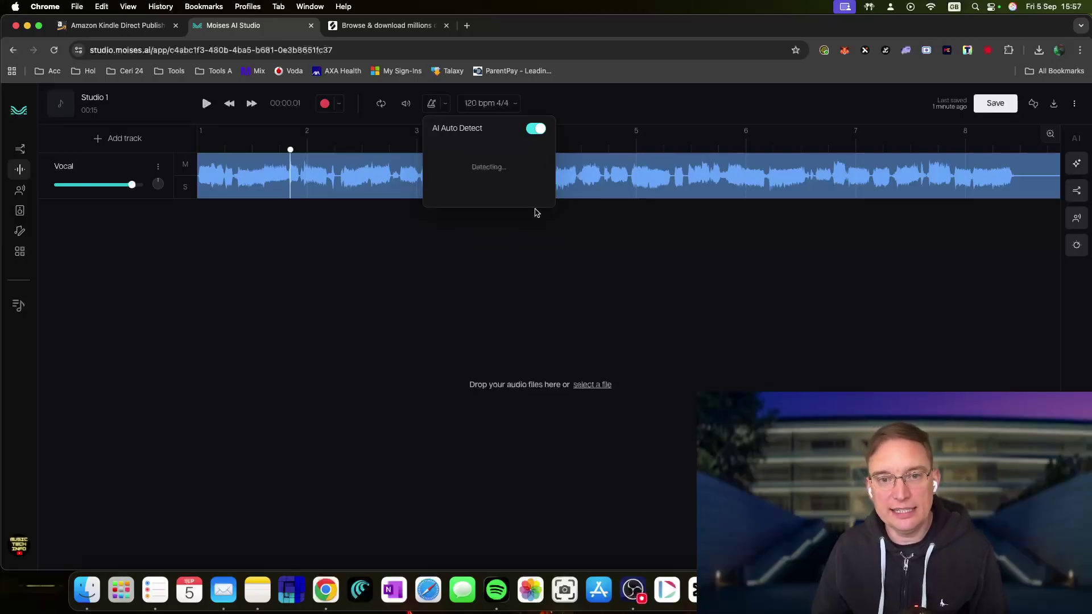
pyautogui.click(994, 103)
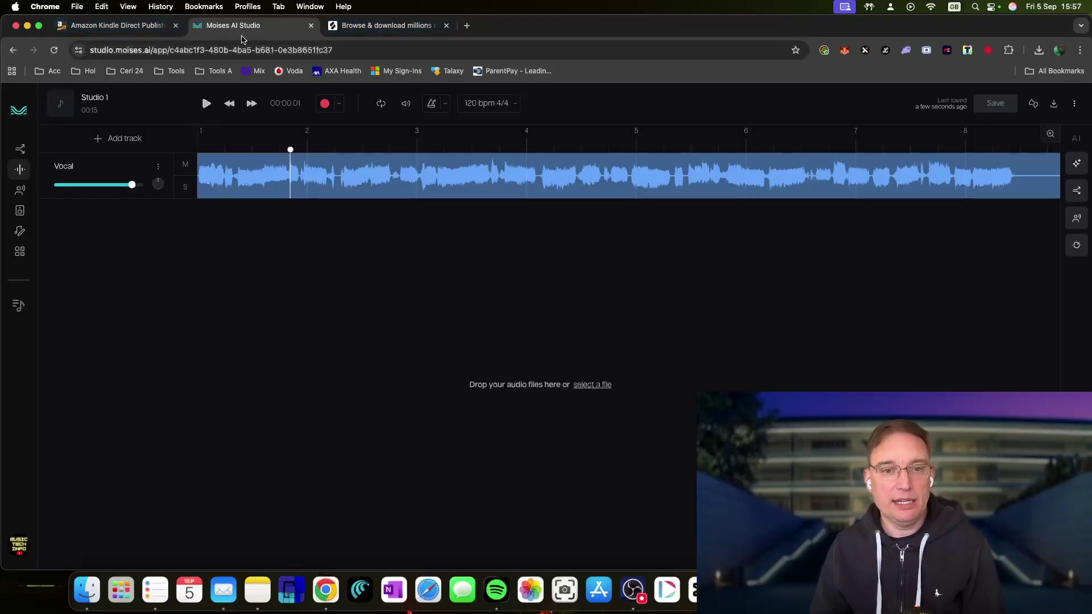
# Check the vocal sample's BPM in Splice and return to the Moises AI Studio project.
pyautogui.click(387, 25)
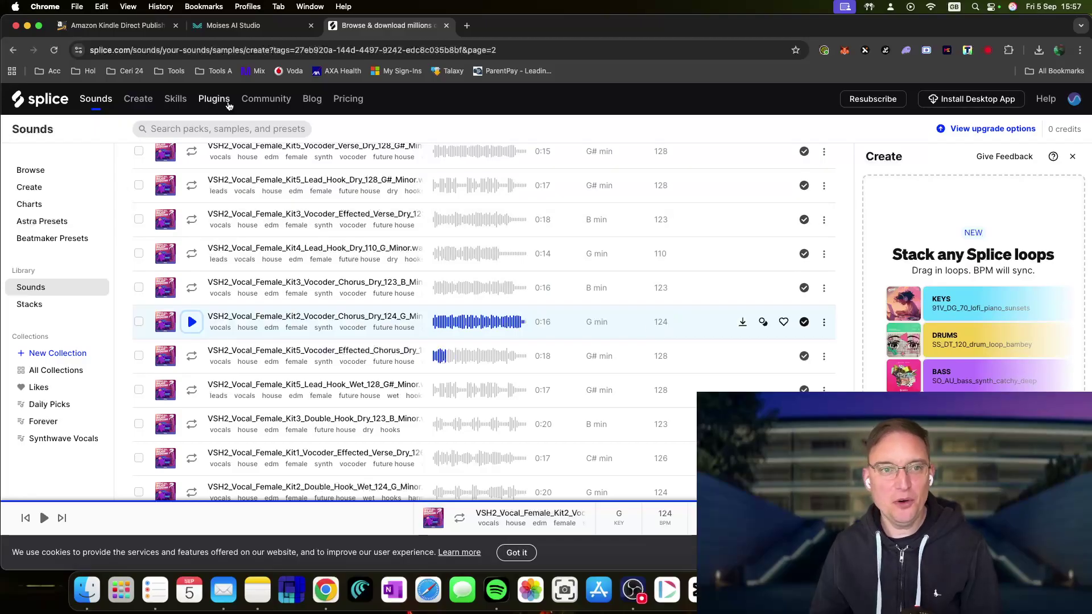
pyautogui.click(248, 26)
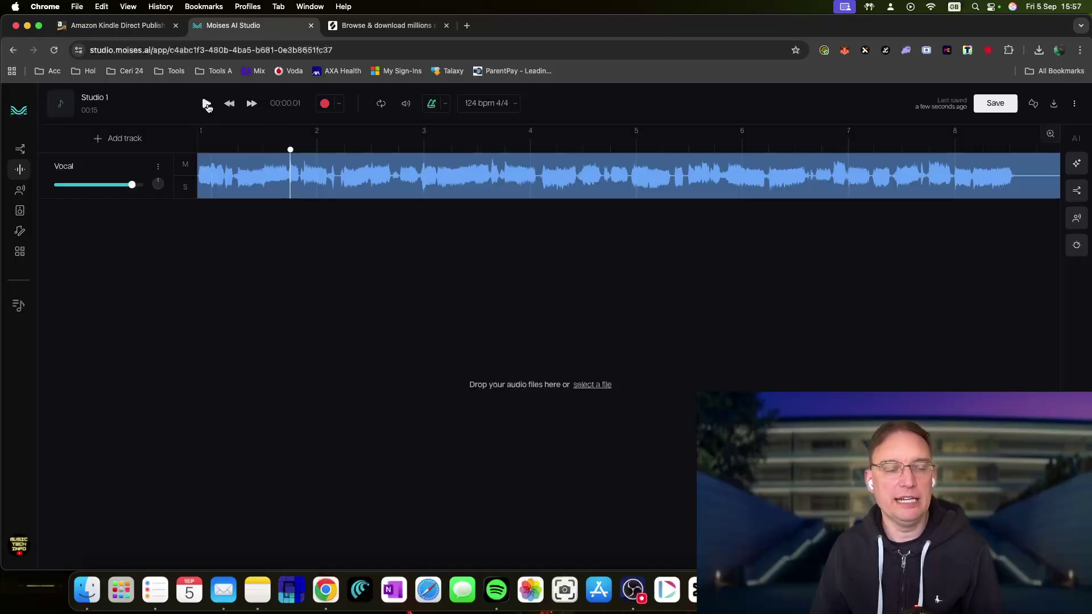
# Play the Vocal track from the start with the metronome on, pause it and rewind to the beginning.
pyautogui.click(230, 103)
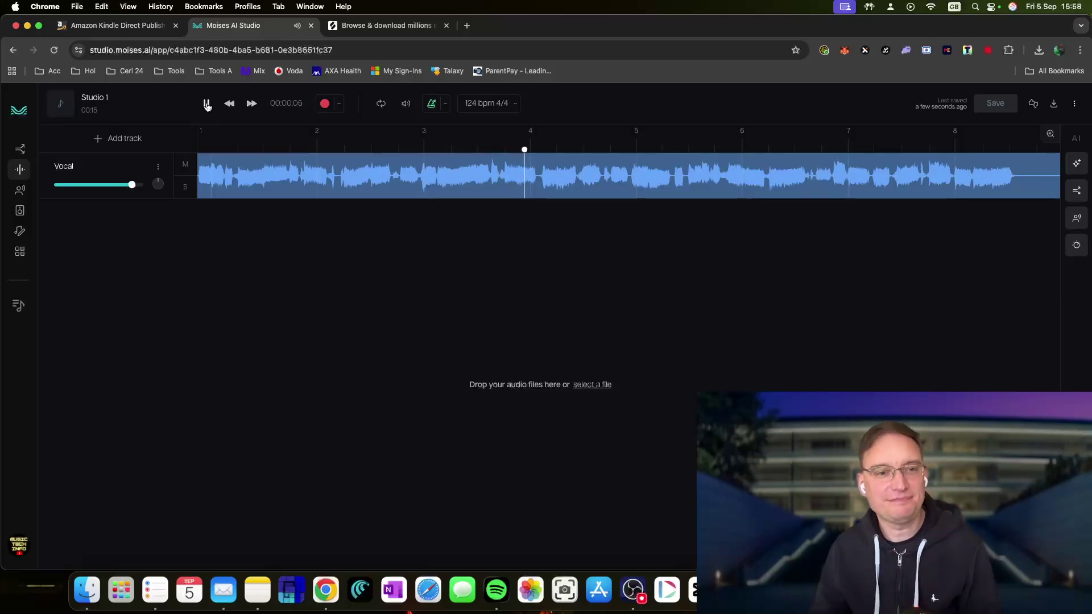
pyautogui.click(208, 105)
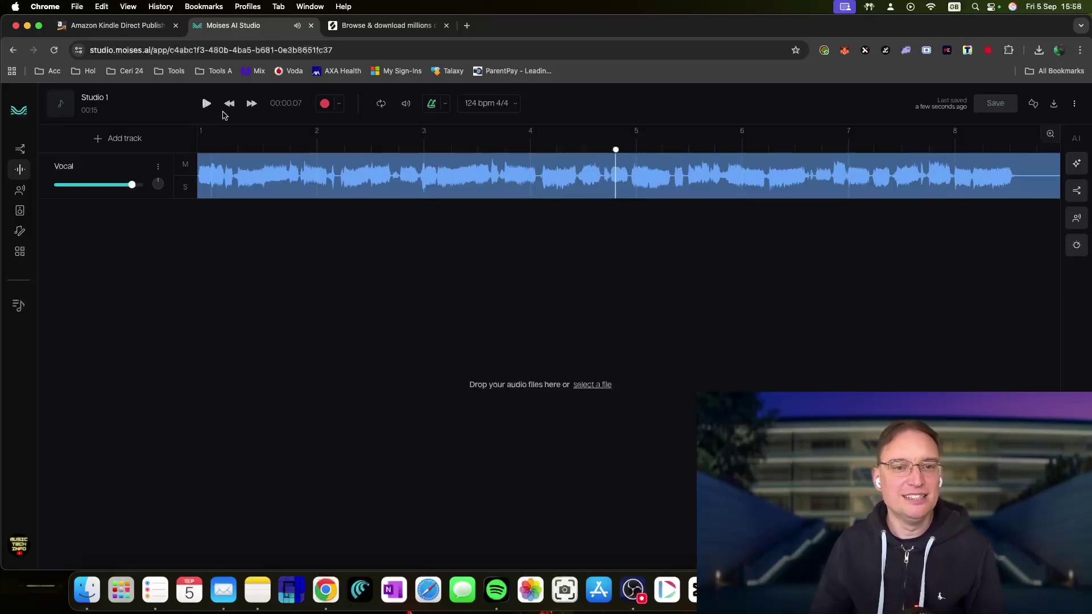
pyautogui.click(229, 103)
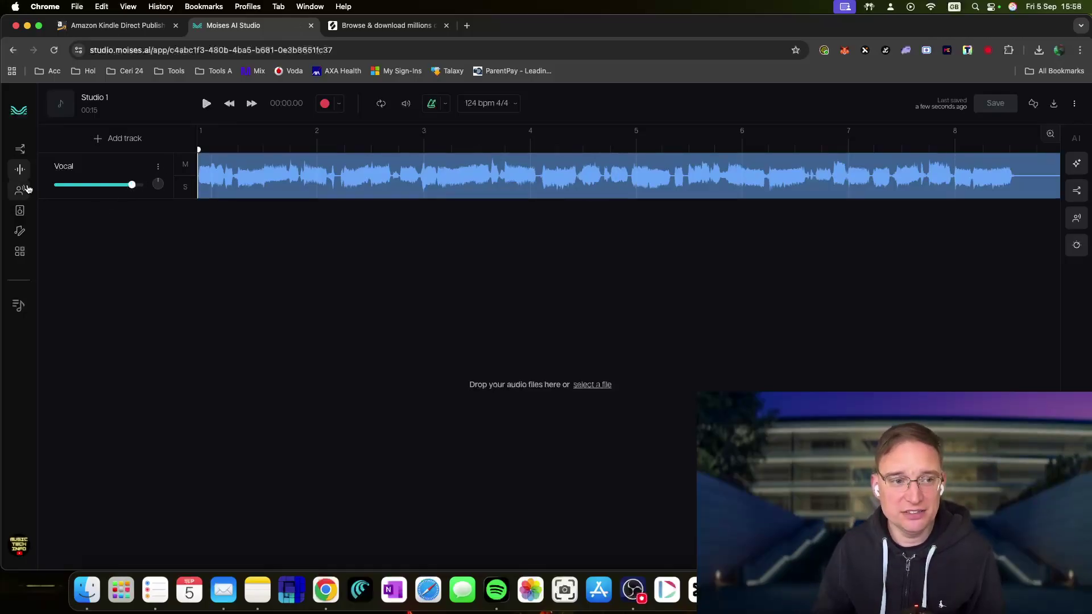
# Generate a drums stem for the vocal using the Techno preset in Stem Generation.
pyautogui.moveTo(20, 171)
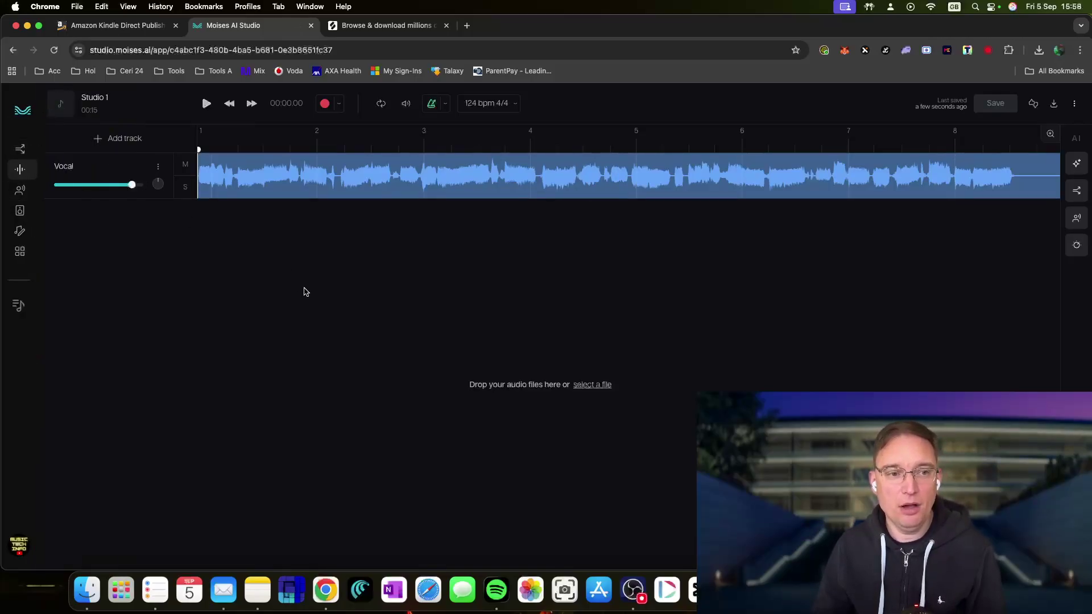
pyautogui.click(1078, 166)
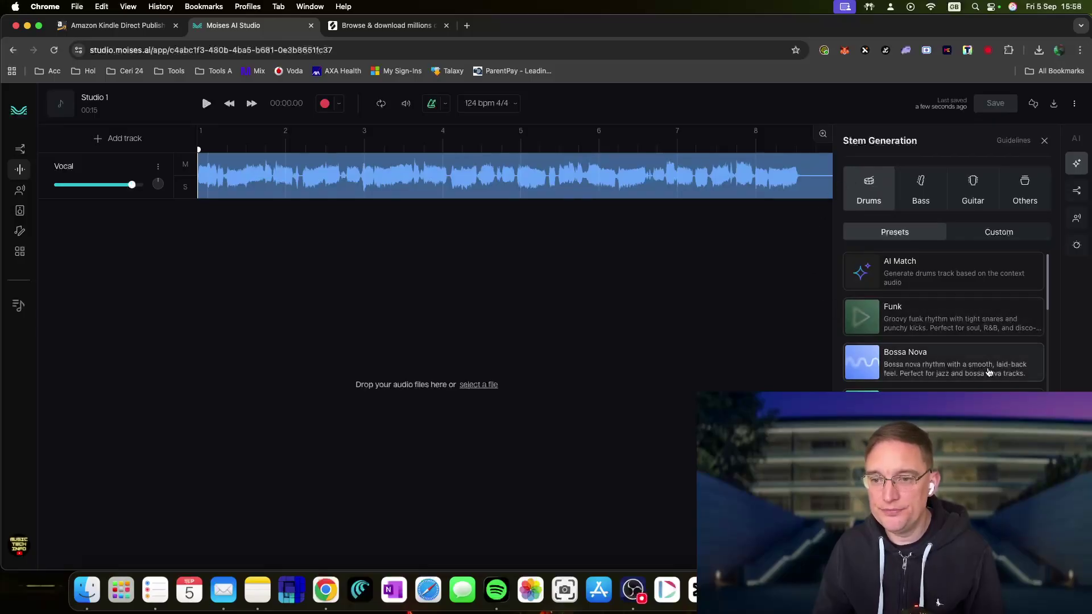
pyautogui.scroll(-5, 988, 373)
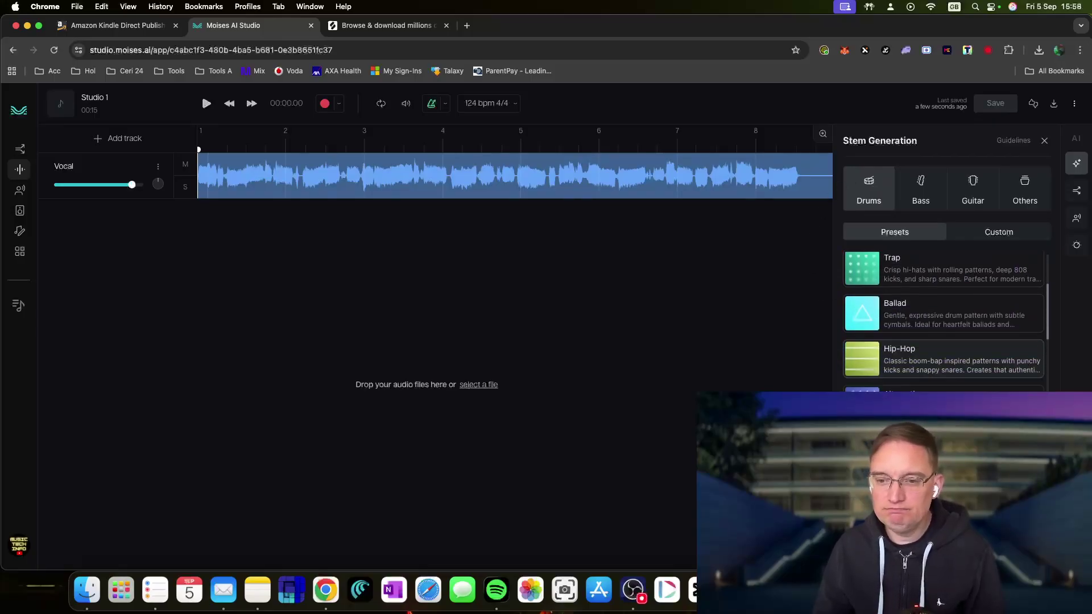
pyautogui.scroll(-5, 944, 321)
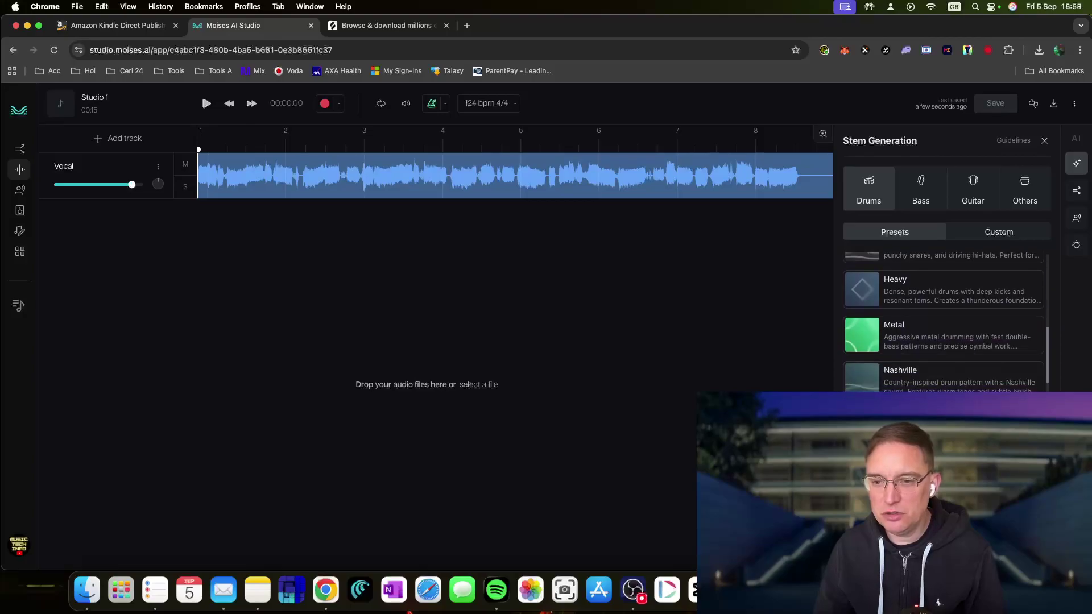
pyautogui.scroll(-5, 944, 322)
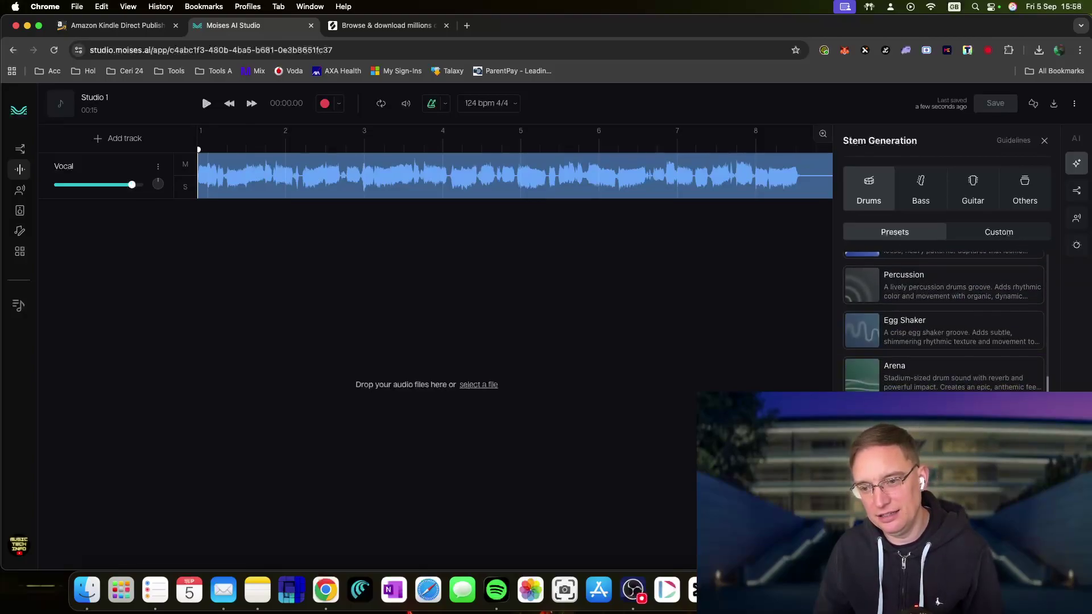
pyautogui.scroll(-1, 944, 321)
pyautogui.scroll(-3, 943, 329)
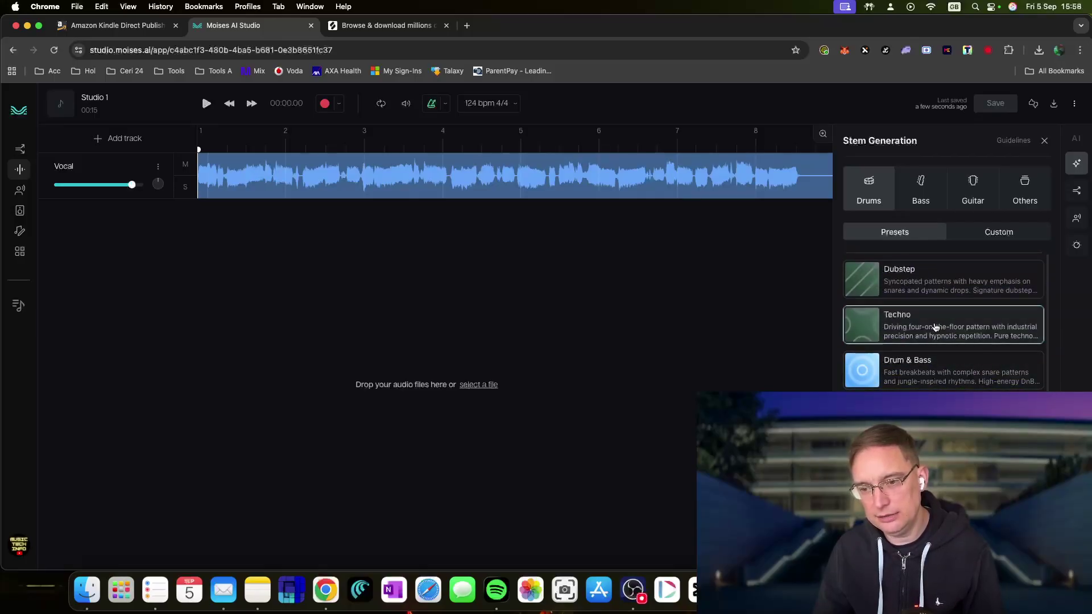
pyautogui.click(936, 327)
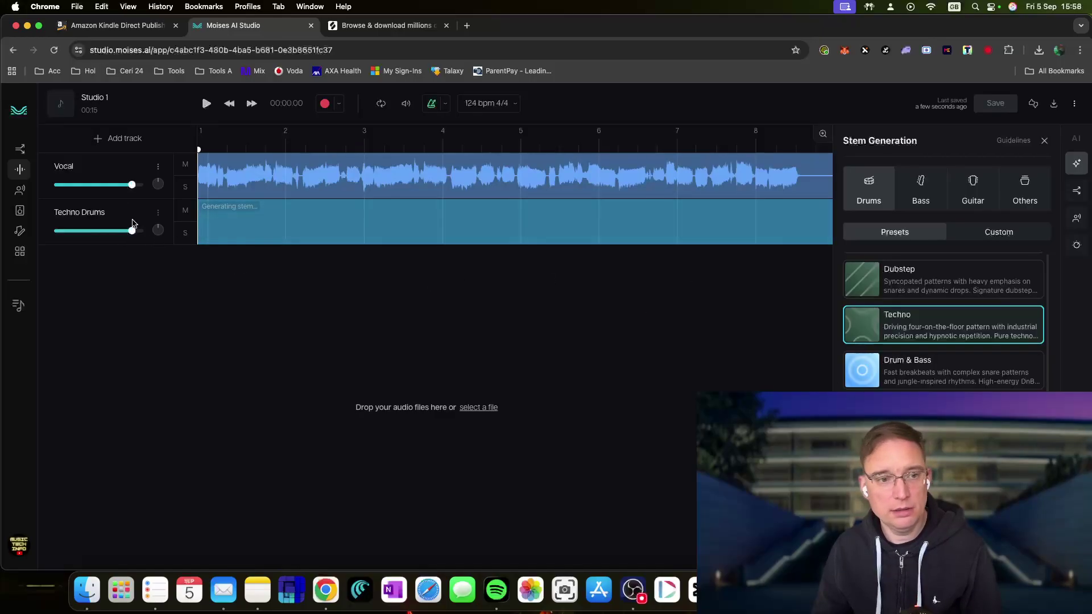
pyautogui.moveTo(154, 225)
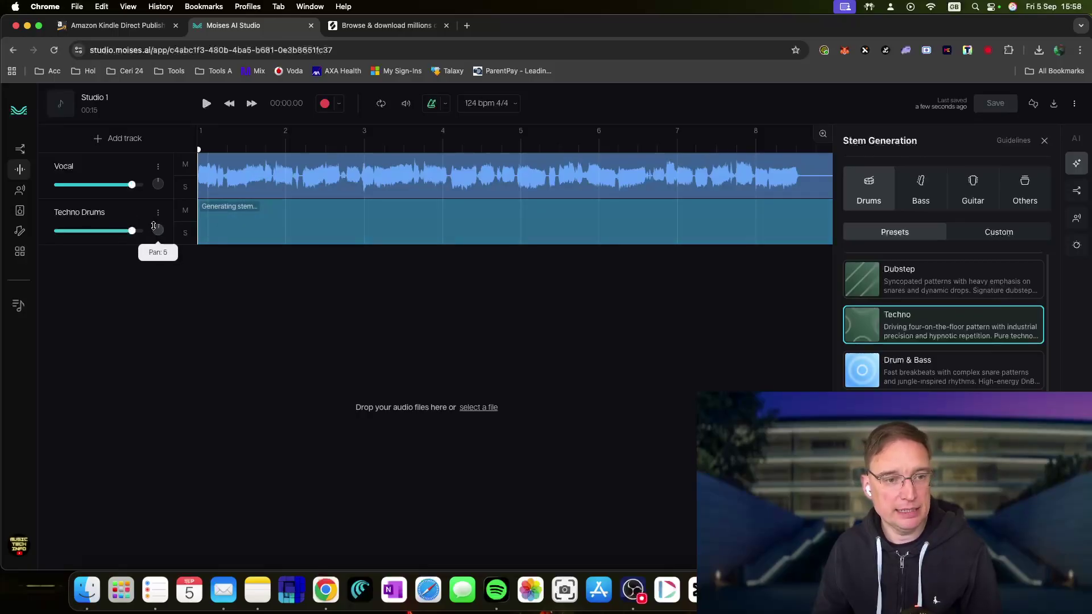
pyautogui.rightClick(154, 226)
pyautogui.press('Escape')
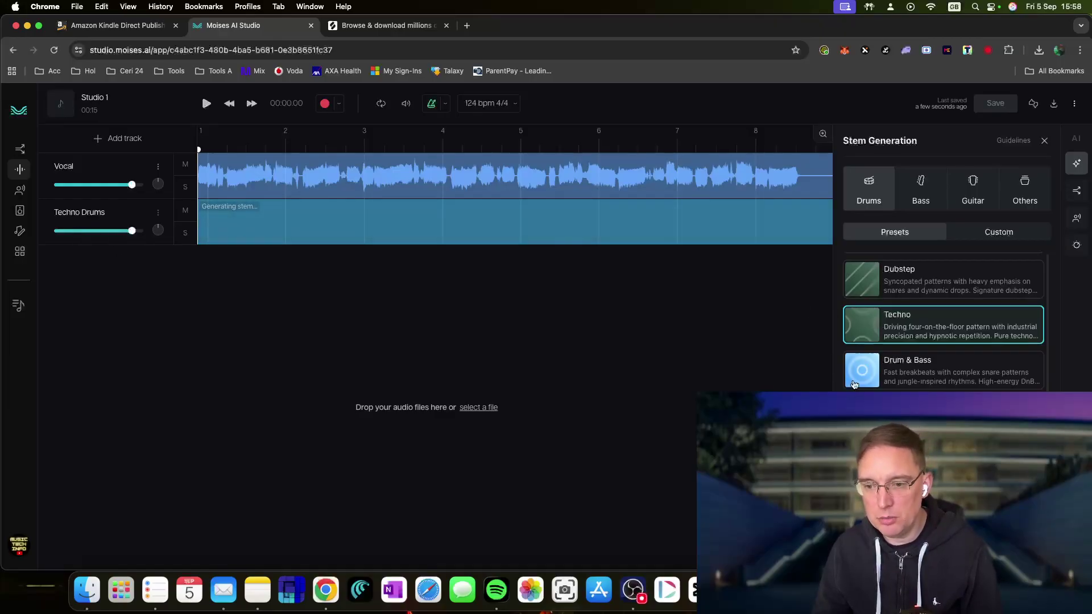
# Examine the available drums presets and the Custom generation options for reference audio and text prompts.
pyautogui.scroll(-5, 943, 321)
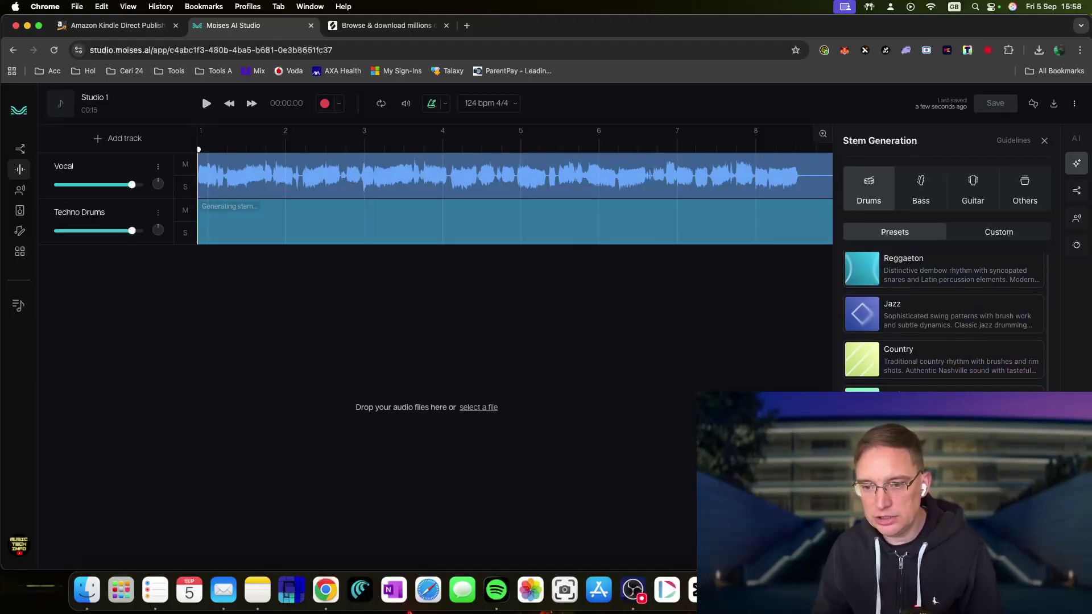
pyautogui.scroll(-10, 944, 321)
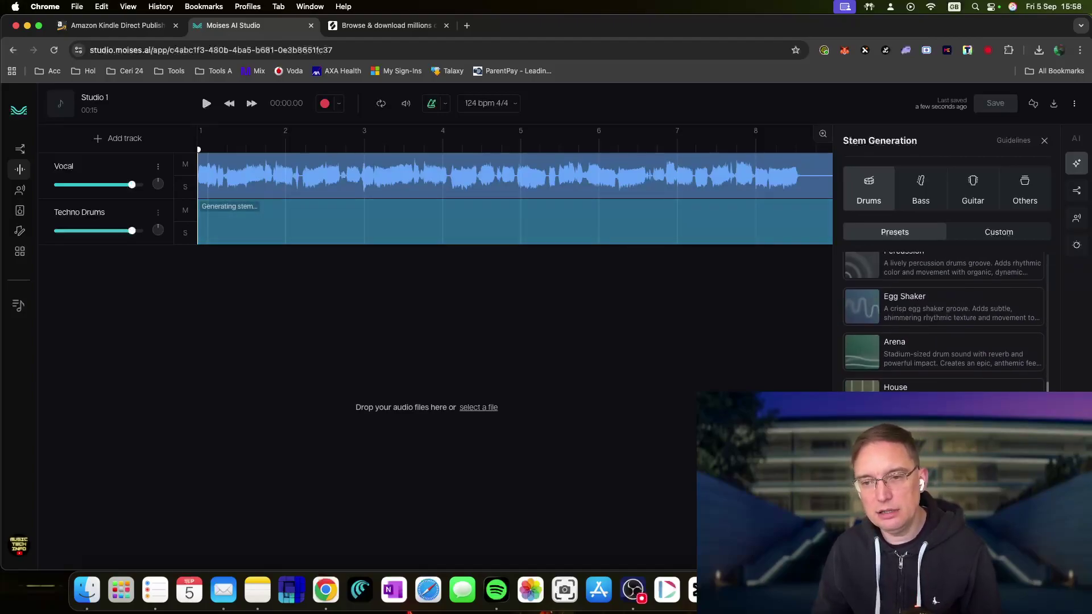
pyautogui.scroll(5, 943, 321)
pyautogui.scroll(-3, 943, 321)
pyautogui.scroll(10, 944, 321)
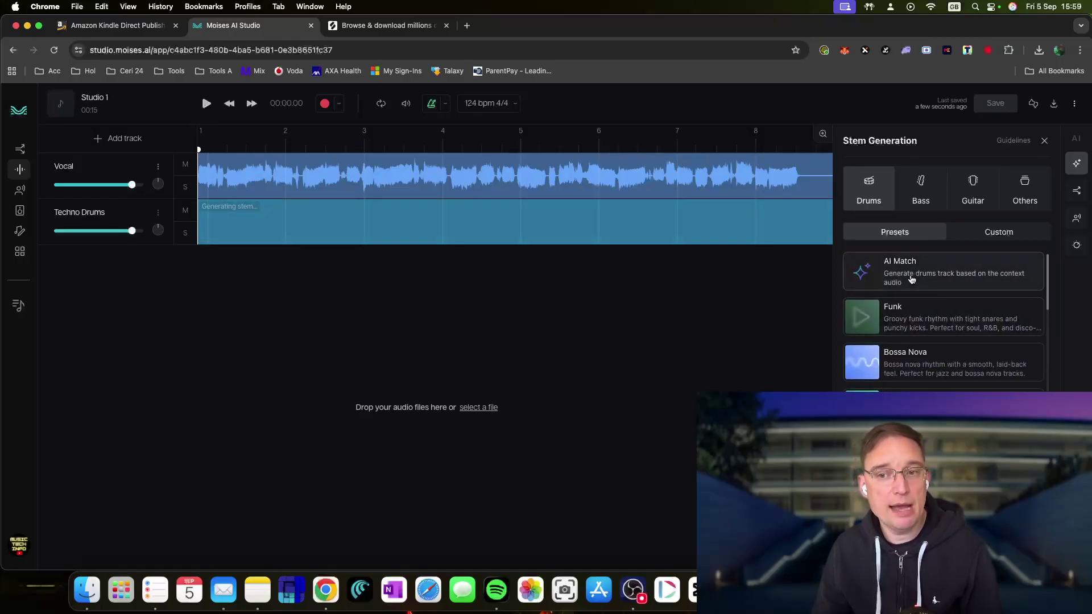
pyautogui.scroll(-6, 944, 321)
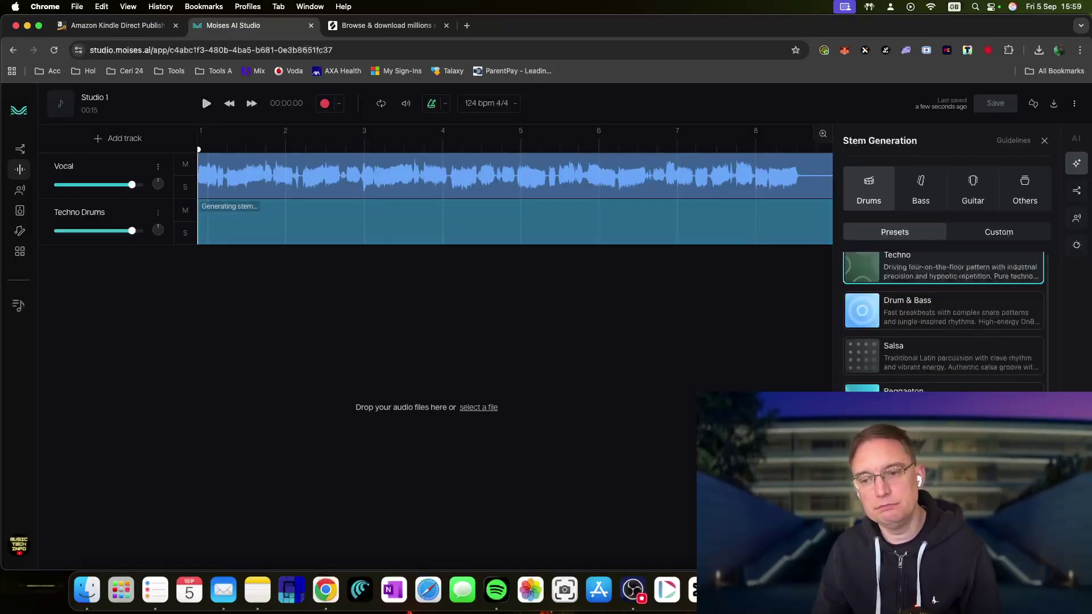
pyautogui.scroll(6, 944, 321)
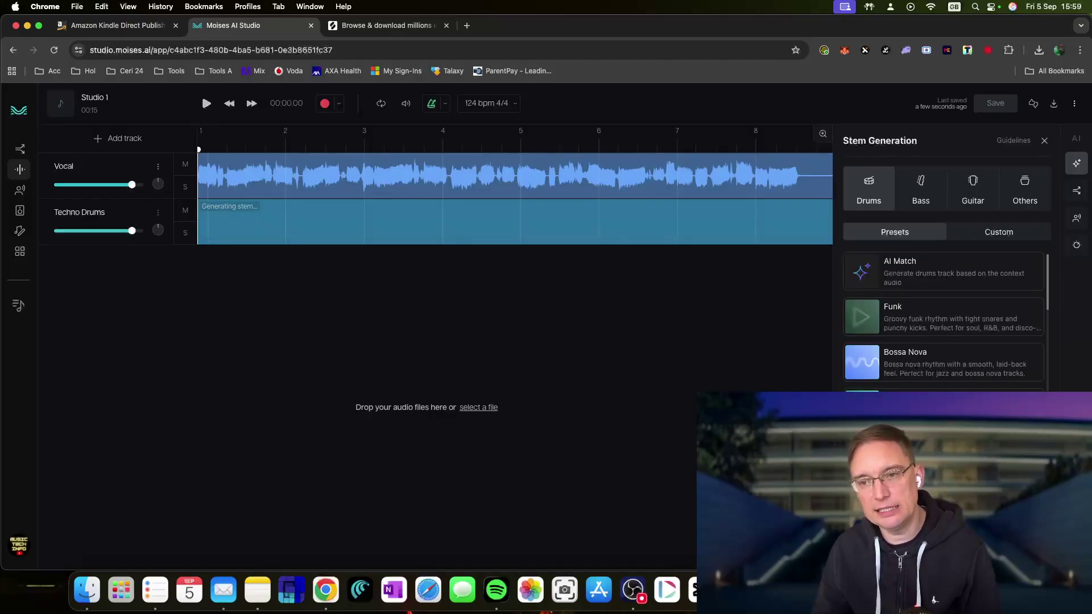
pyautogui.click(993, 235)
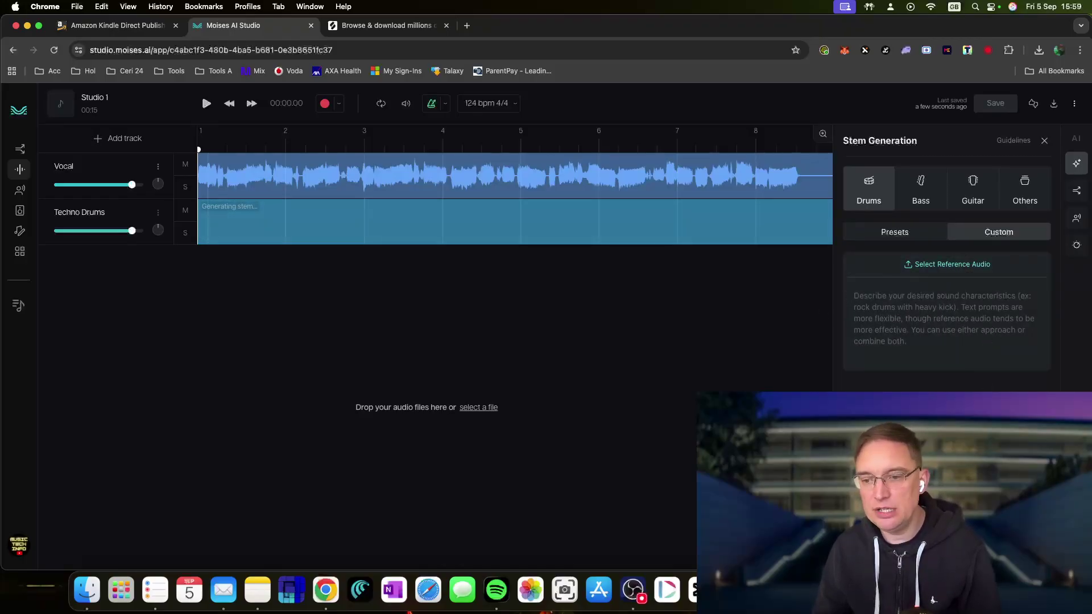
pyautogui.click(920, 238)
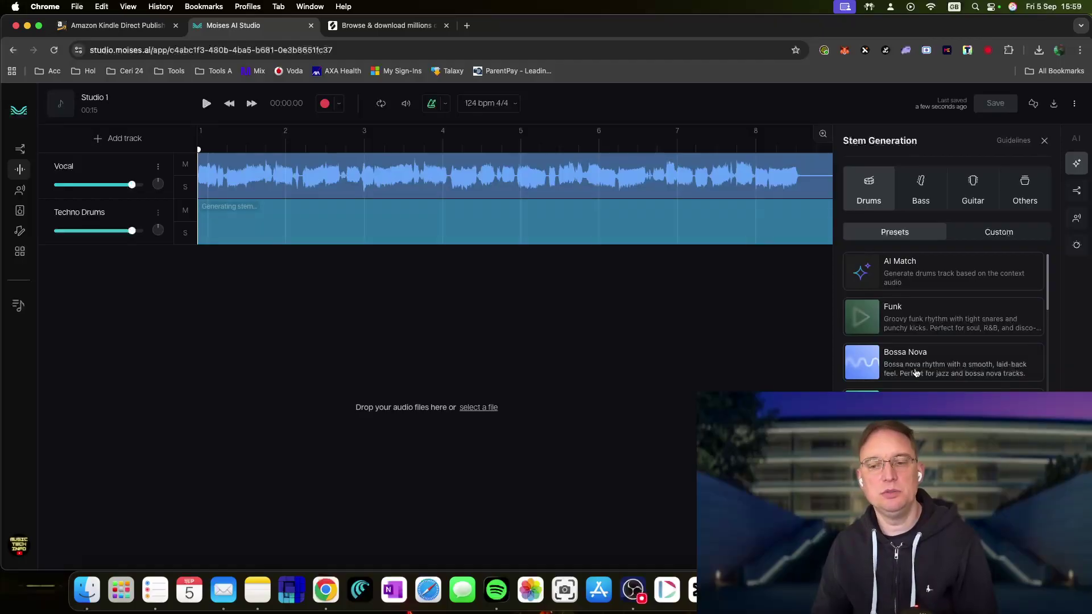
pyautogui.scroll(-3, 917, 375)
pyautogui.scroll(-2, 945, 322)
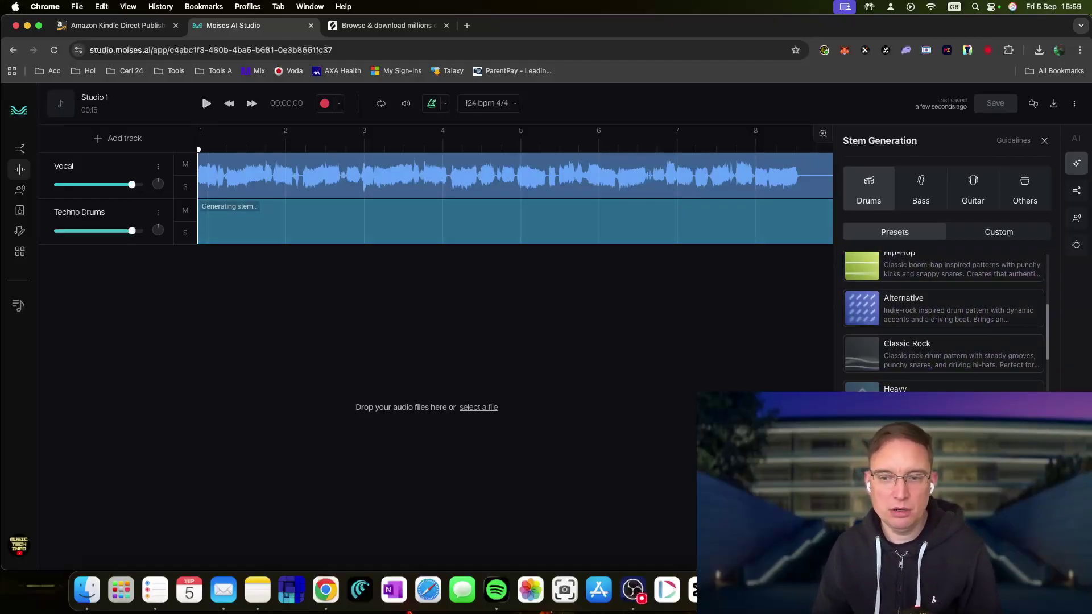
pyautogui.scroll(-3, 944, 322)
pyautogui.scroll(-6, 944, 322)
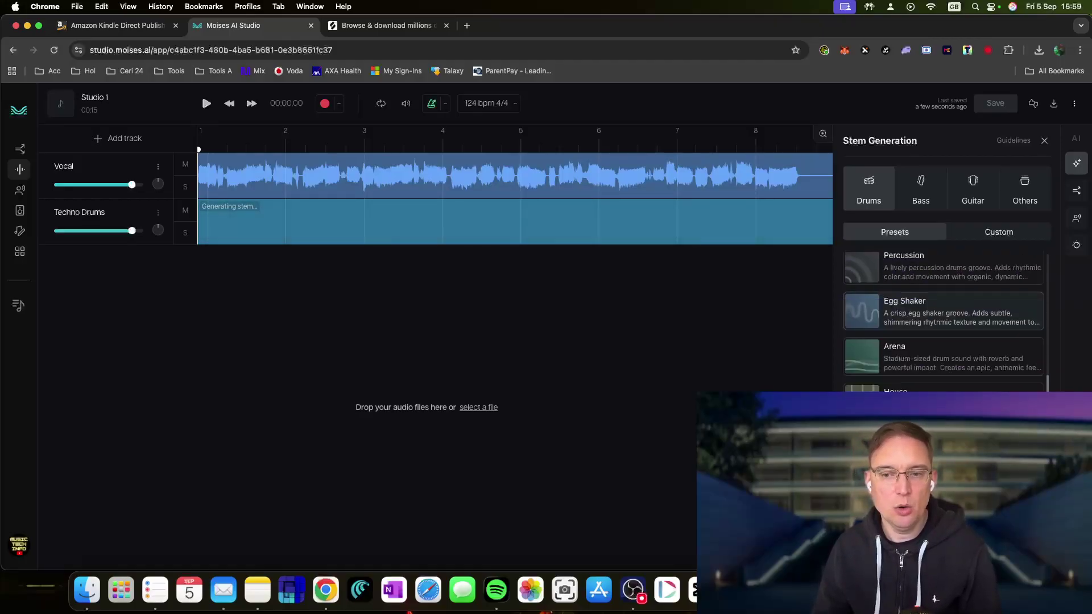
pyautogui.scroll(15, 944, 321)
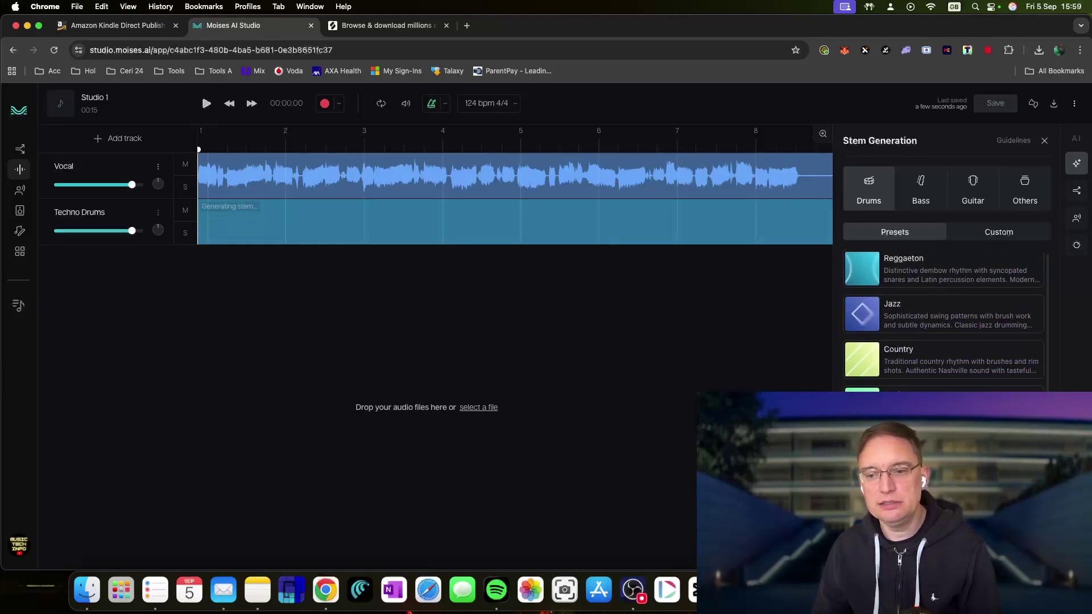
pyautogui.scroll(2, 944, 321)
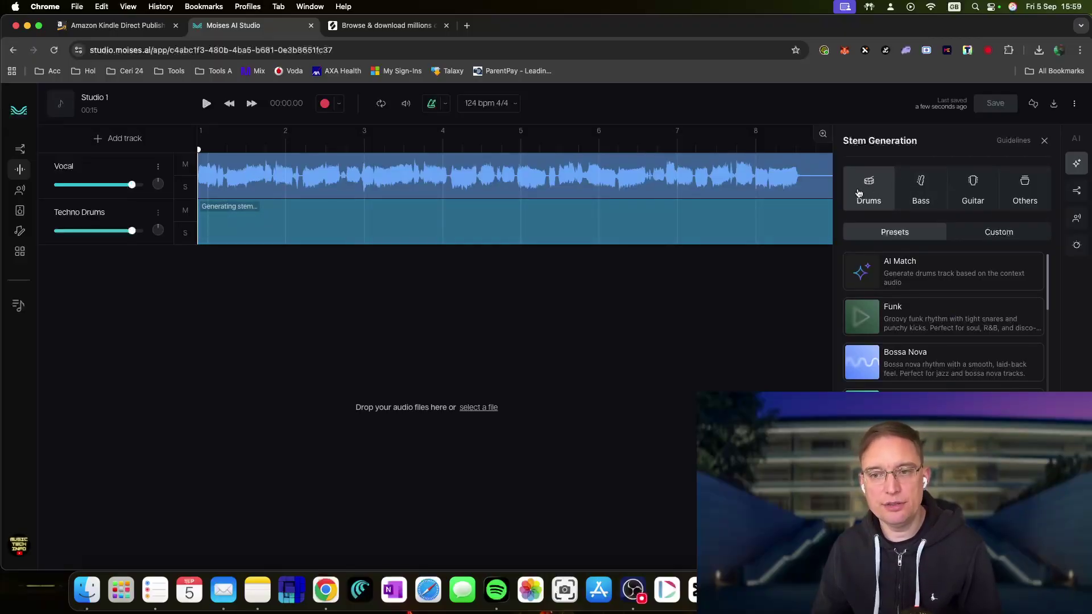
# Review the Bass, Guitar and Others preset categories, and return to the Drums presets.
pyautogui.click(918, 192)
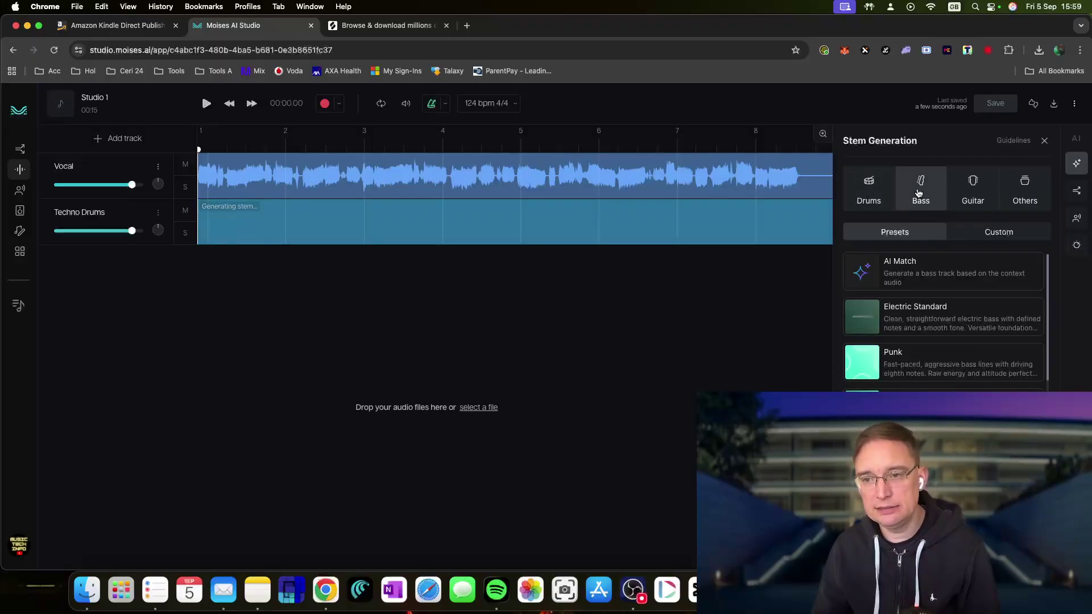
pyautogui.click(973, 188)
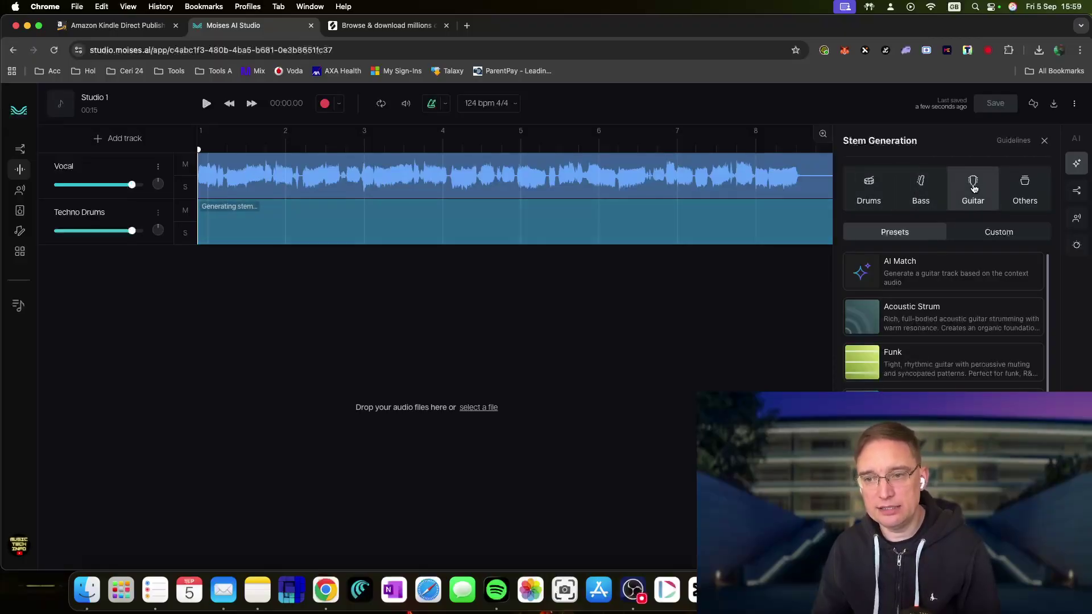
pyautogui.click(1021, 186)
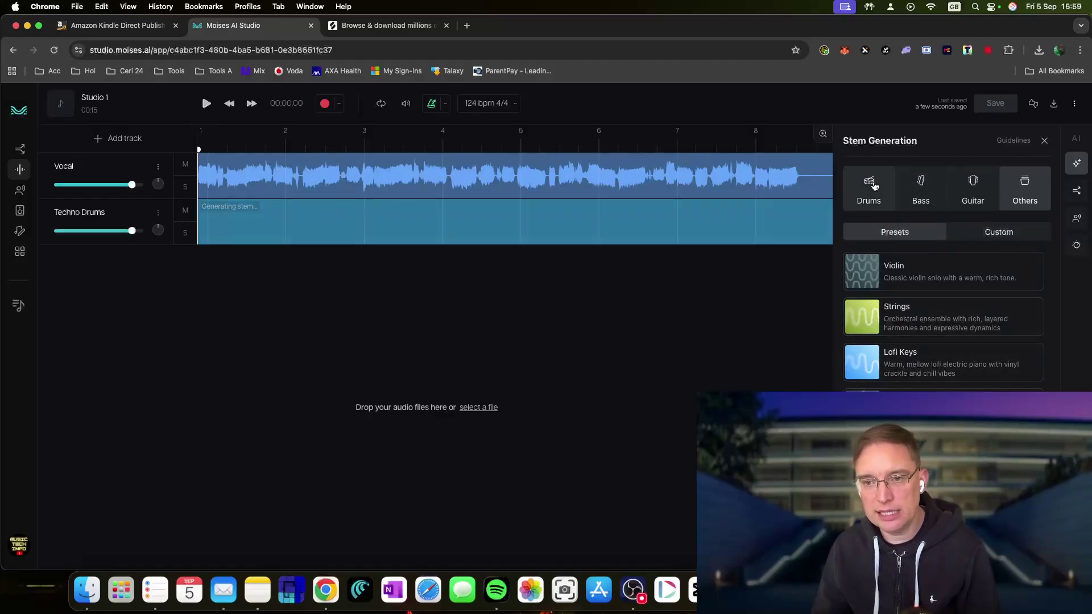
pyautogui.click(868, 182)
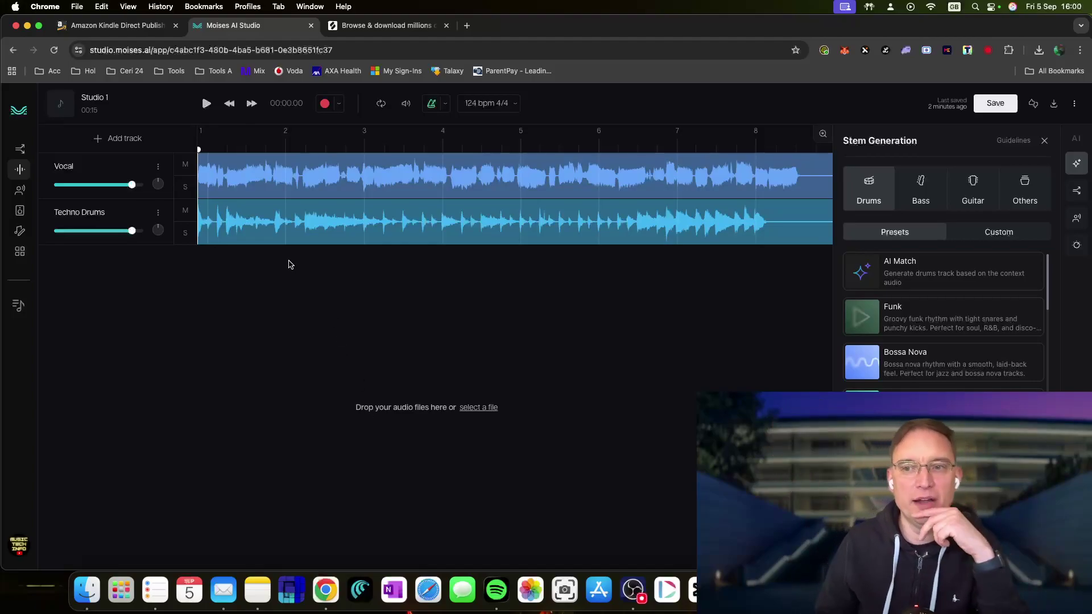
# Save the project and play the Vocal and Techno Drums tracks together from the start.
pyautogui.click(994, 103)
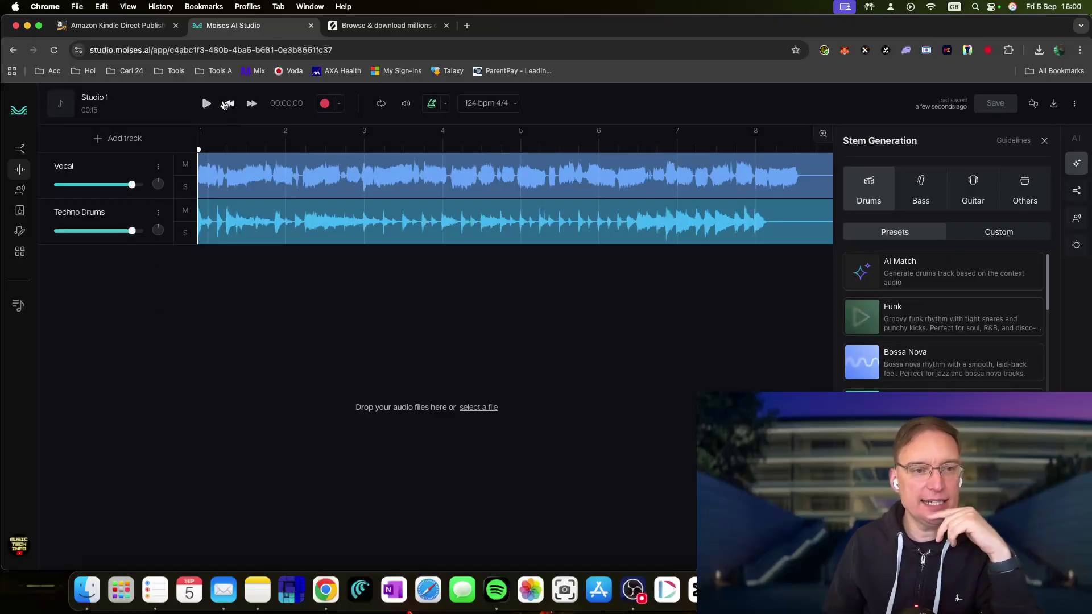
pyautogui.click(206, 105)
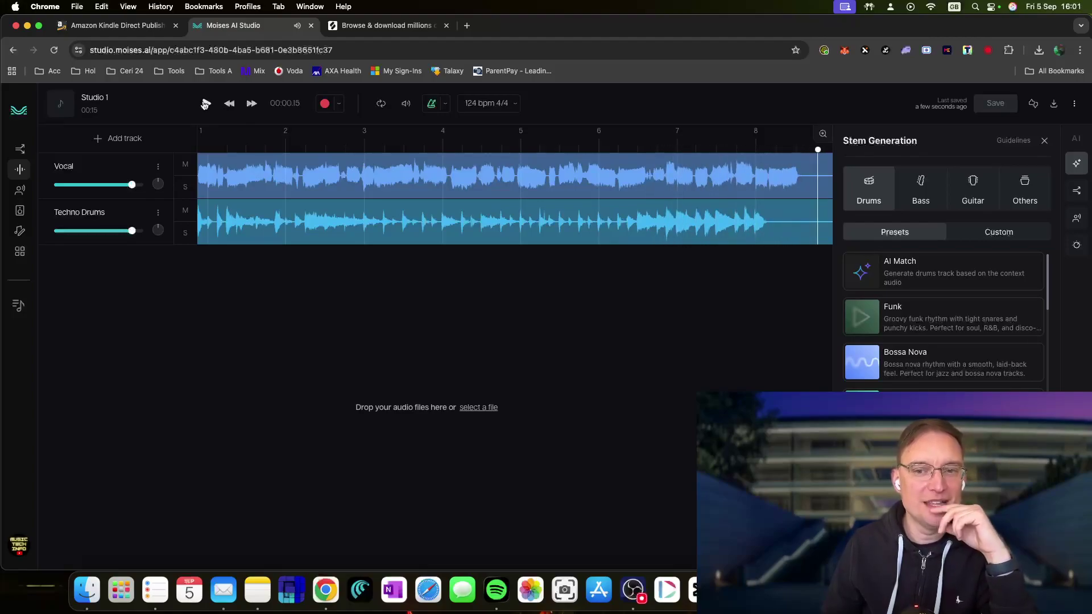
# Move the playhead through the first three bars to examine the start of the Techno Drums waveform.
pyautogui.click(212, 228)
pyautogui.click(218, 209)
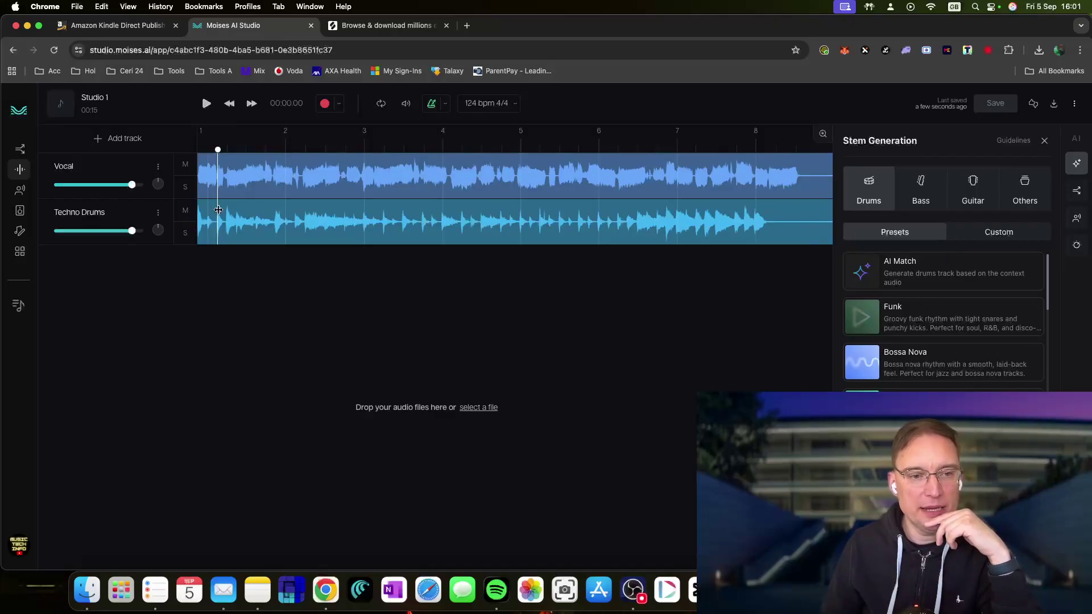
pyautogui.click(314, 214)
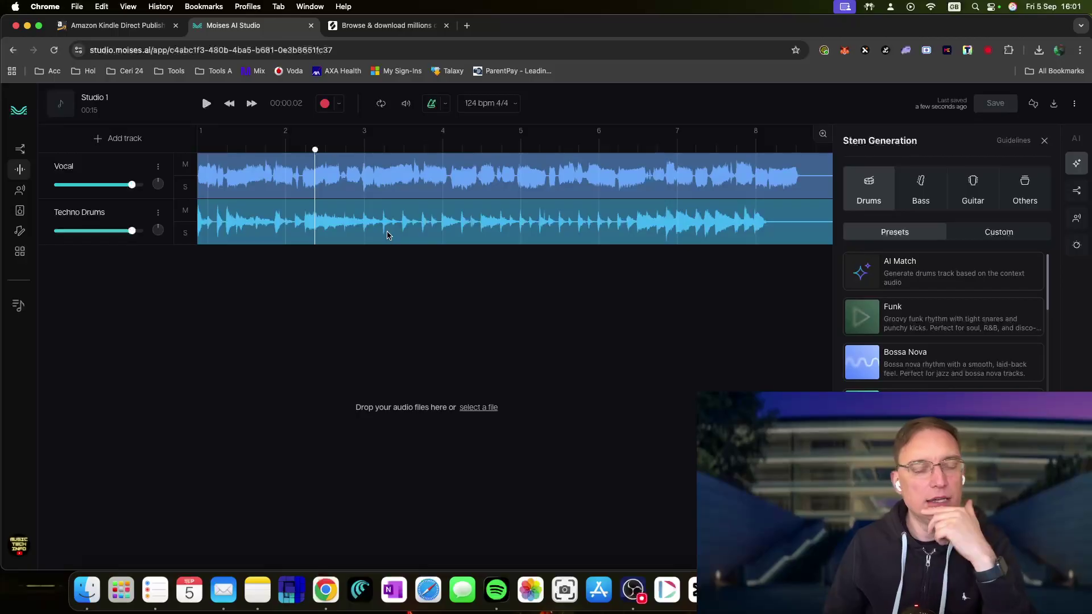
pyautogui.click(368, 141)
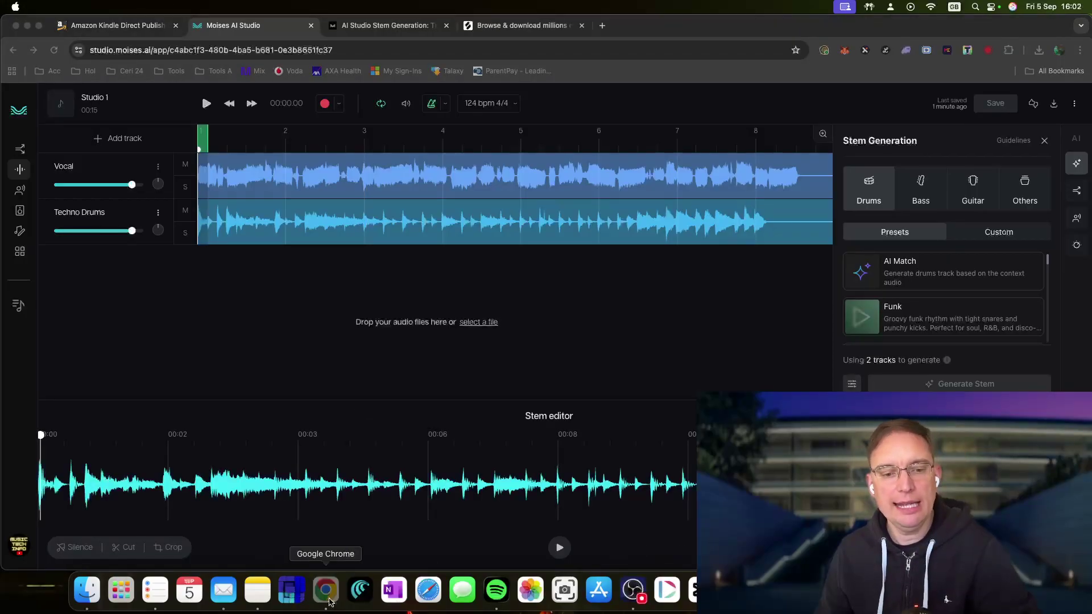
# Bring the browser window back into focus and review the Techno Drums track's options.
pyautogui.click(328, 601)
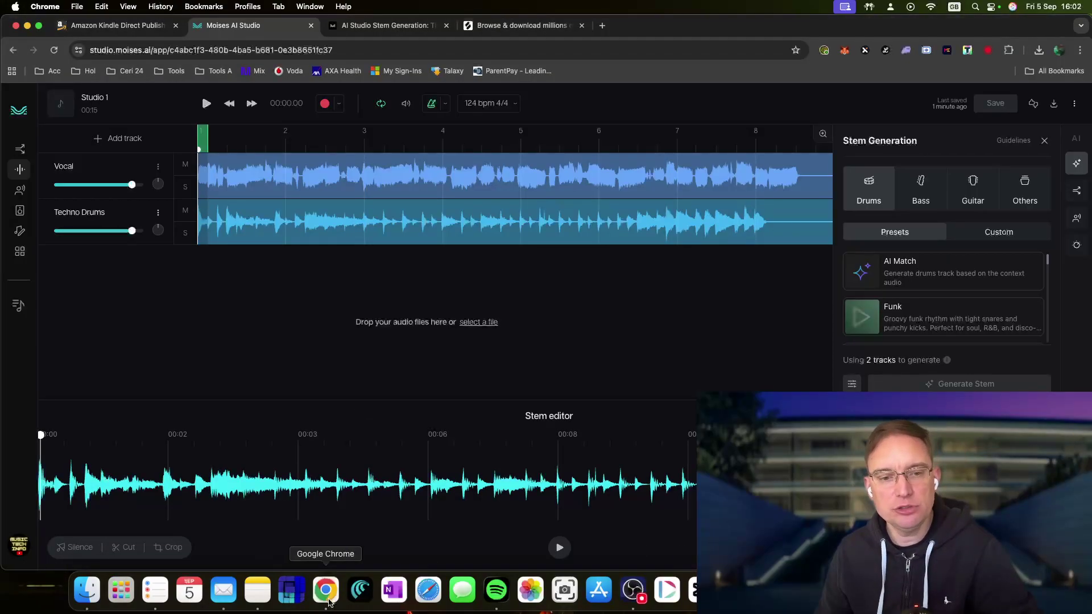
pyautogui.click(159, 215)
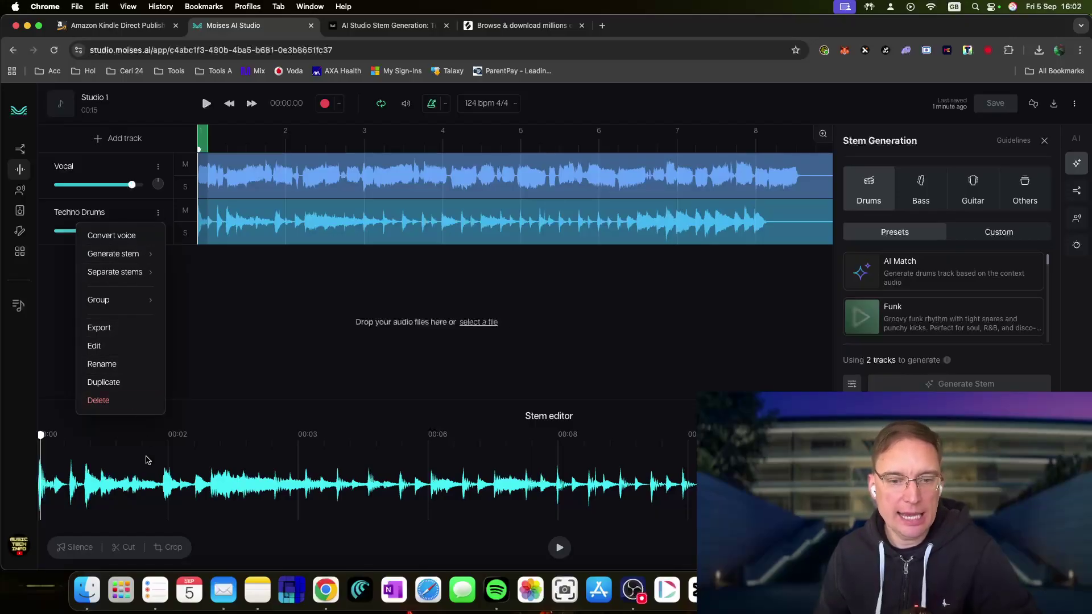
pyautogui.click(590, 381)
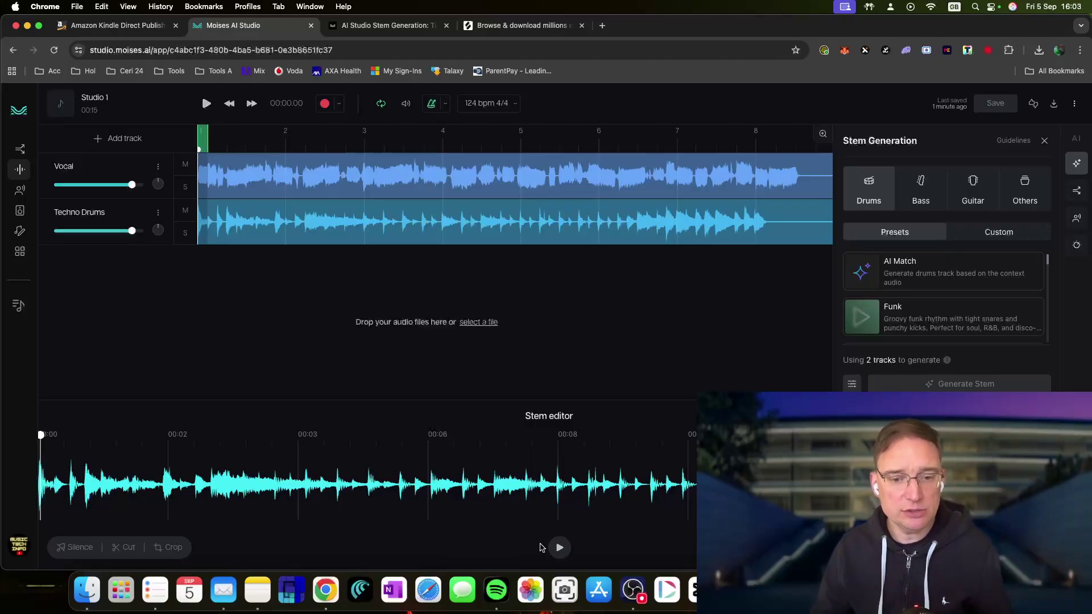
# Play the Techno Drums stem in the stem editor and select the short section just before its sustained hit.
pyautogui.click(559, 549)
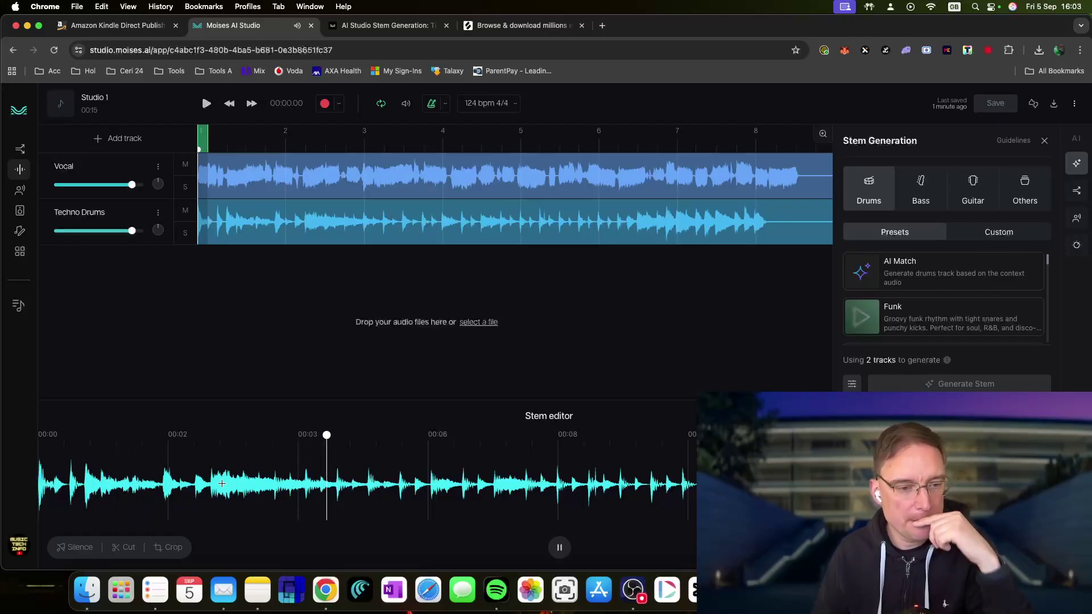
pyautogui.press('space')
pyautogui.moveTo(210, 486); pyautogui.dragTo(198, 488)
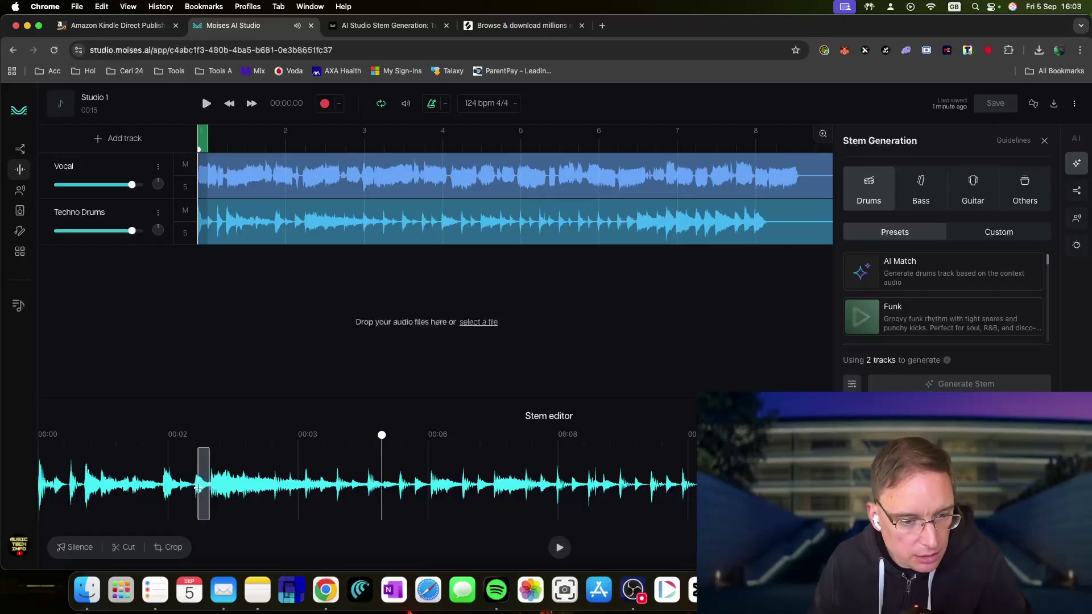
pyautogui.click(242, 482)
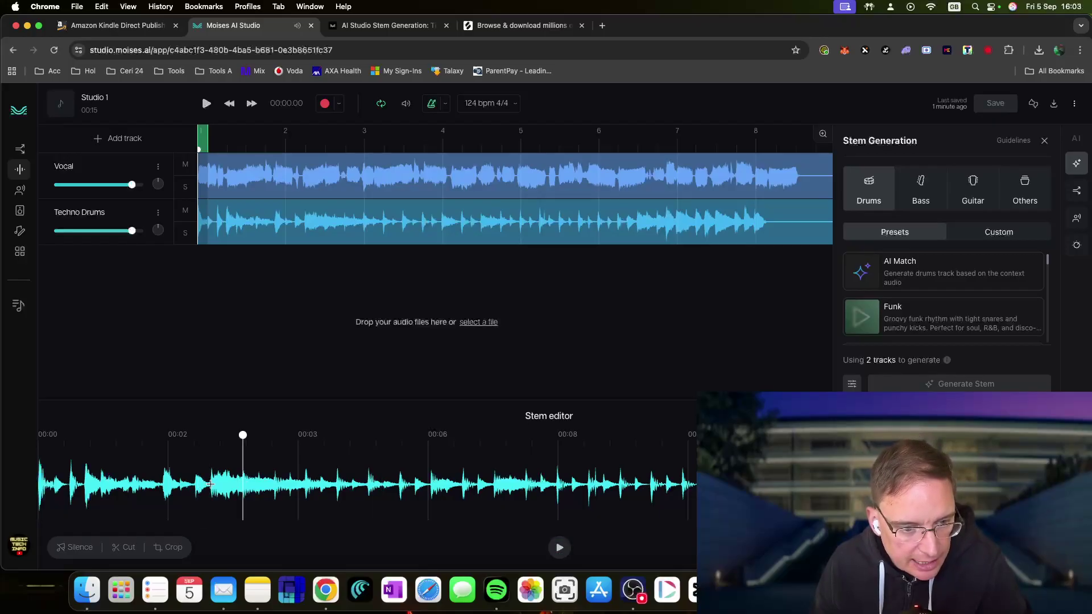
pyautogui.moveTo(210, 485); pyautogui.dragTo(195, 486)
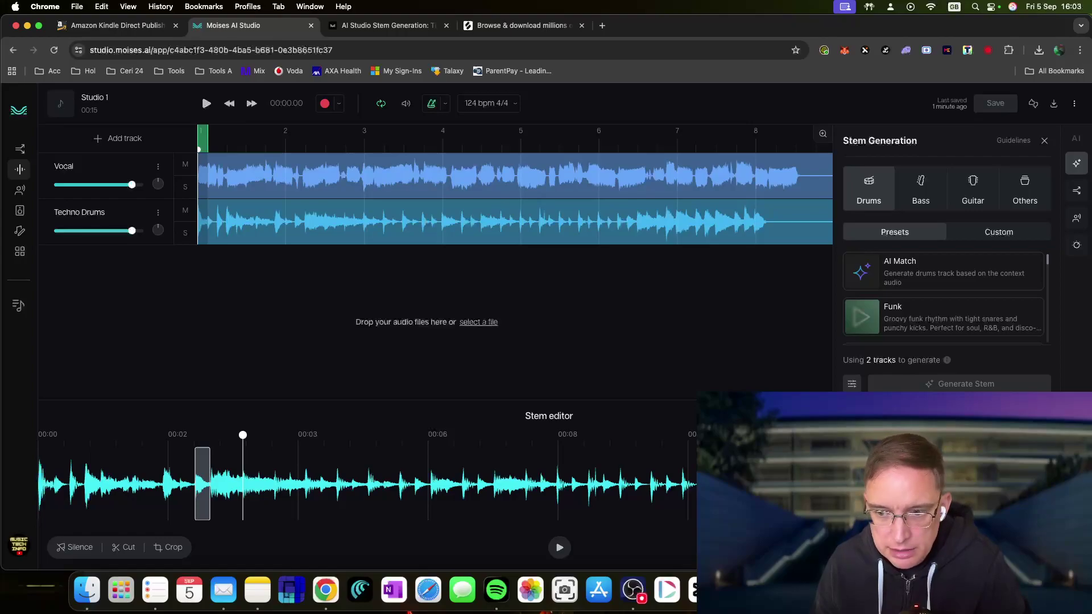
pyautogui.scroll(5, 374, 487)
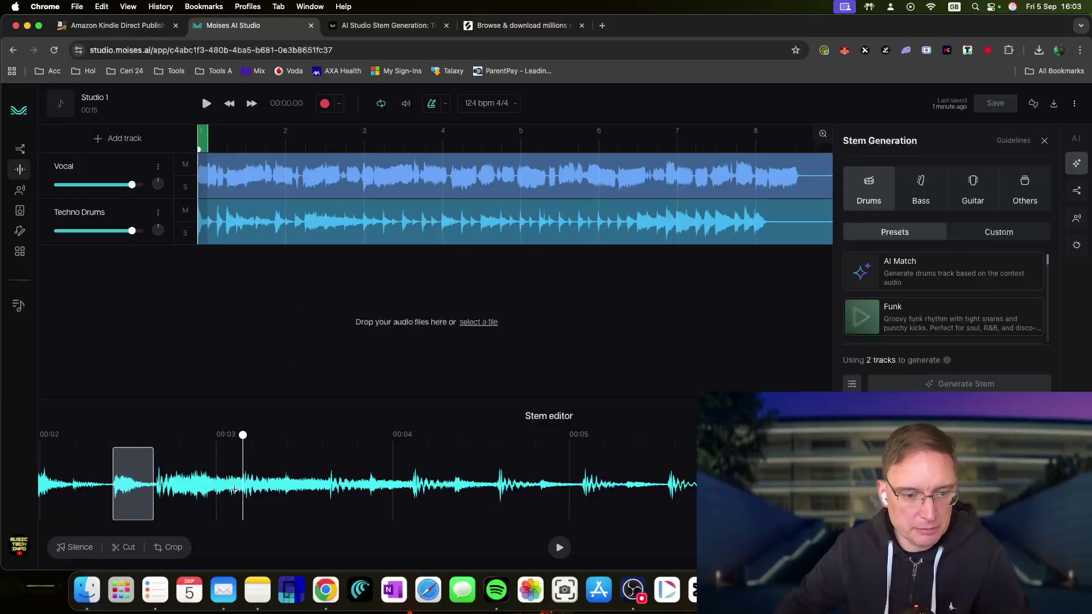
pyautogui.hscroll(-5, 242, 495)
pyautogui.hscroll(1, 244, 494)
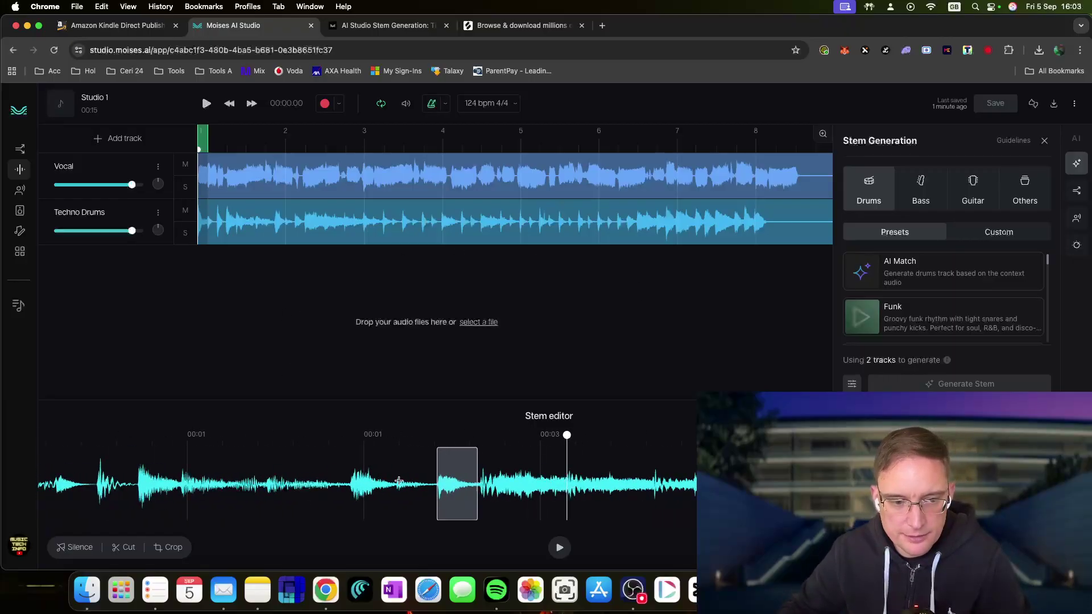
pyautogui.hscroll(-1, 329, 487)
# Play the stem's opening again and try to cut everything from its start to just before the sustained hit.
pyautogui.click(304, 477)
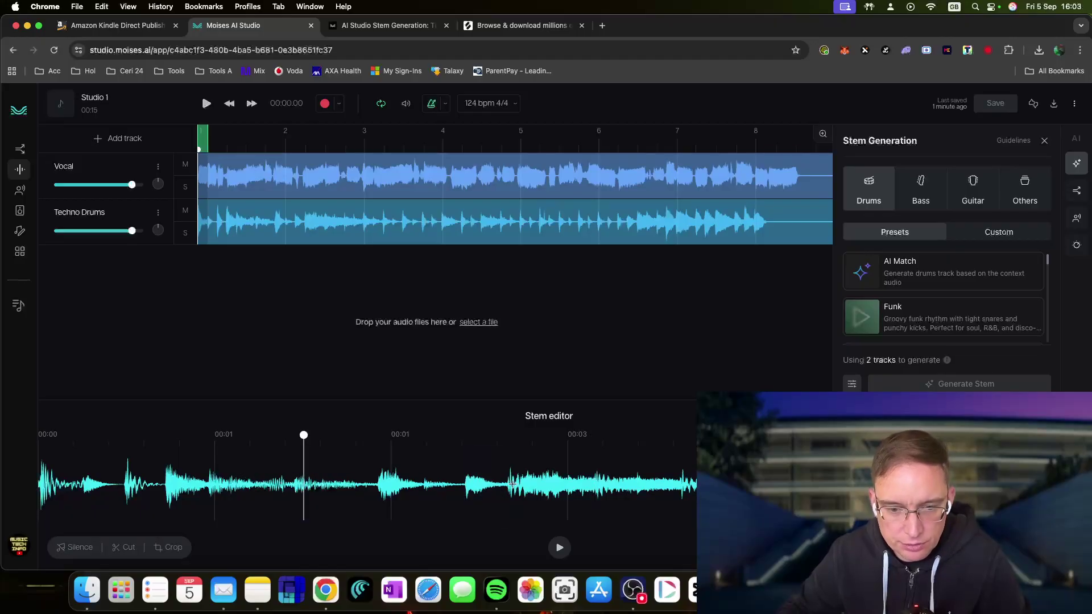
pyautogui.press('space')
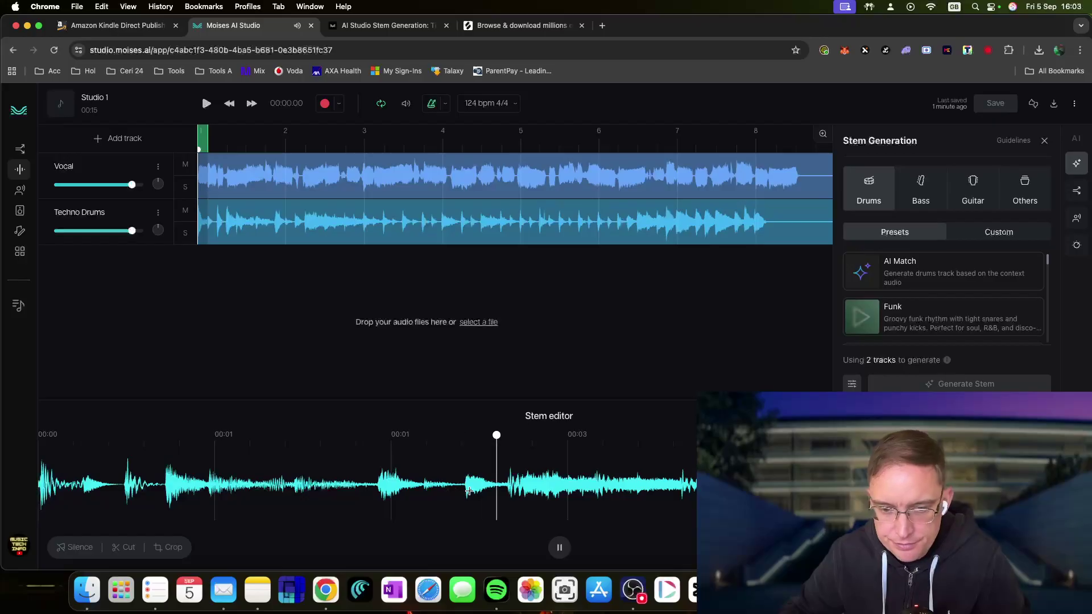
pyautogui.moveTo(507, 491); pyautogui.dragTo(0, 475)
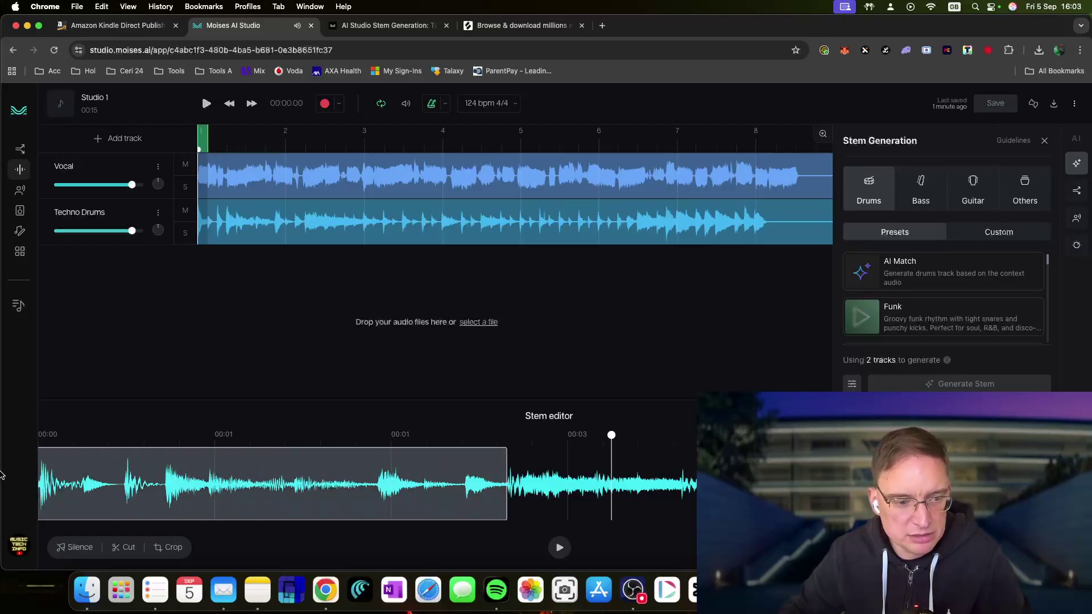
pyautogui.click(128, 549)
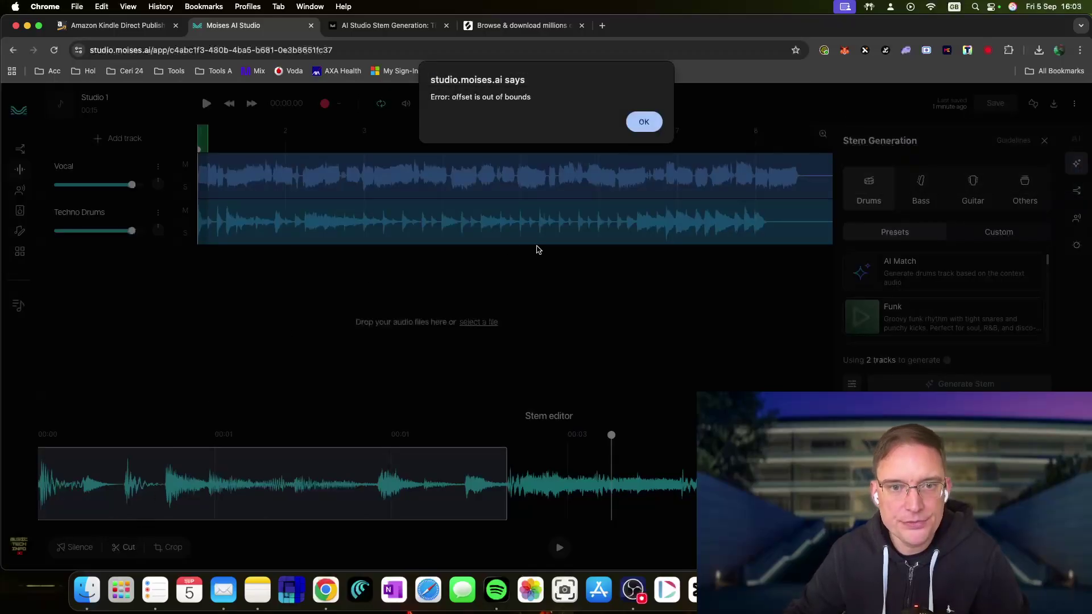
pyautogui.click(644, 123)
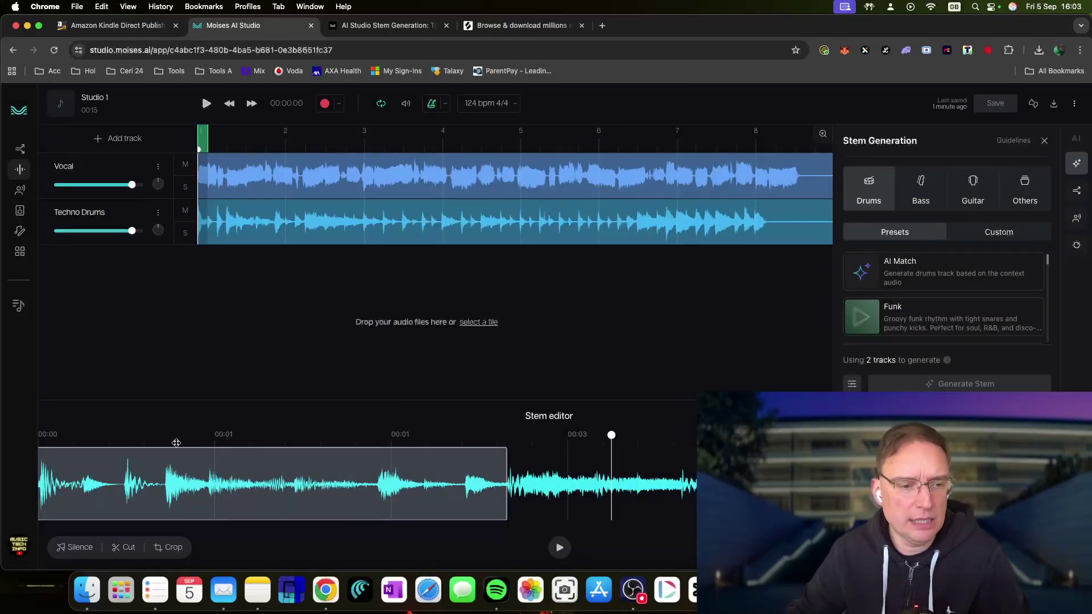
# Crop the stem to the selected opening section and undo the crop.
pyautogui.click(177, 548)
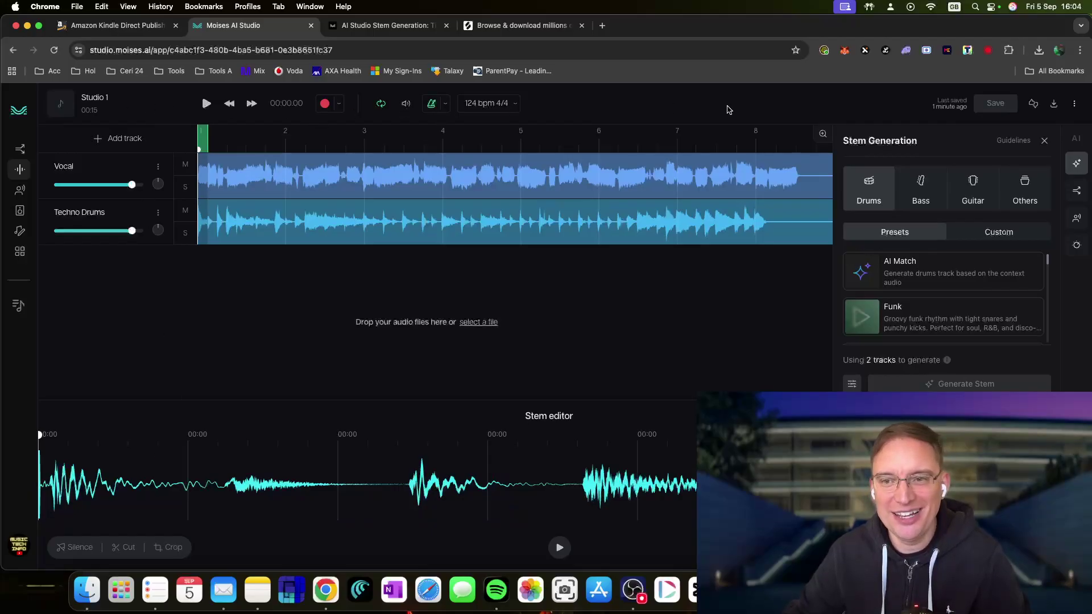
pyautogui.click(1082, 110)
pyautogui.click(1081, 108)
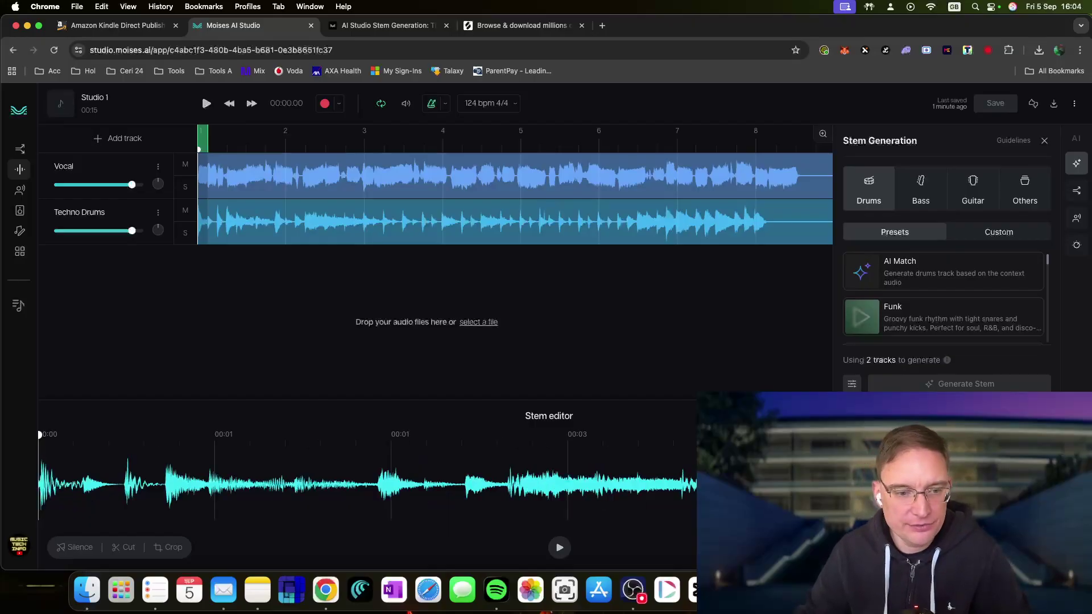
# Play the full stem from its start and cut the opening section up to the sustained hit.
pyautogui.press('space')
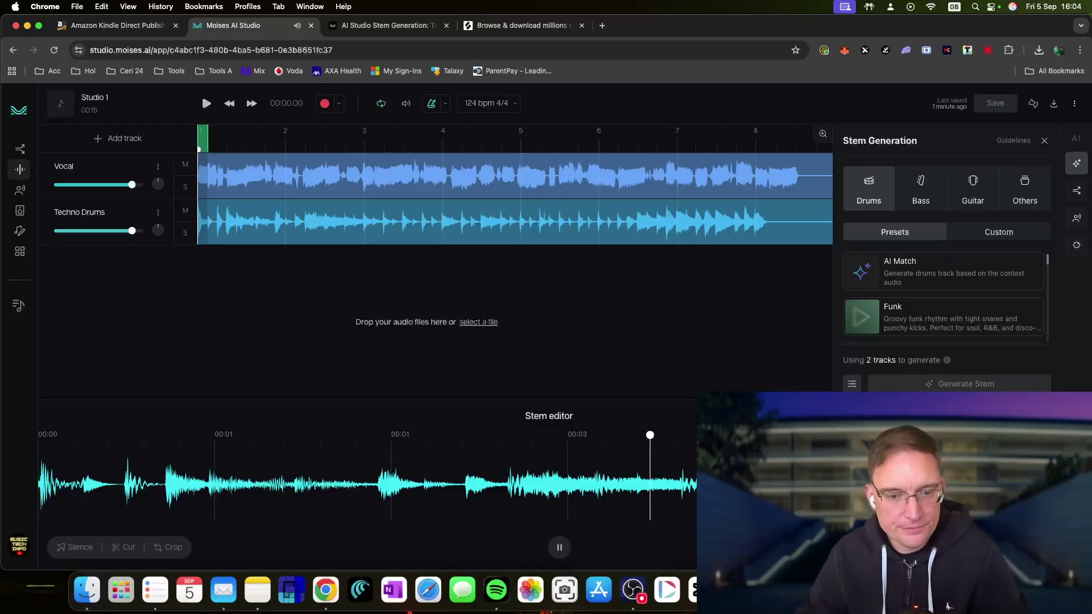
pyautogui.press('space')
pyautogui.moveTo(507, 485); pyautogui.dragTo(39, 489)
pyautogui.click(130, 548)
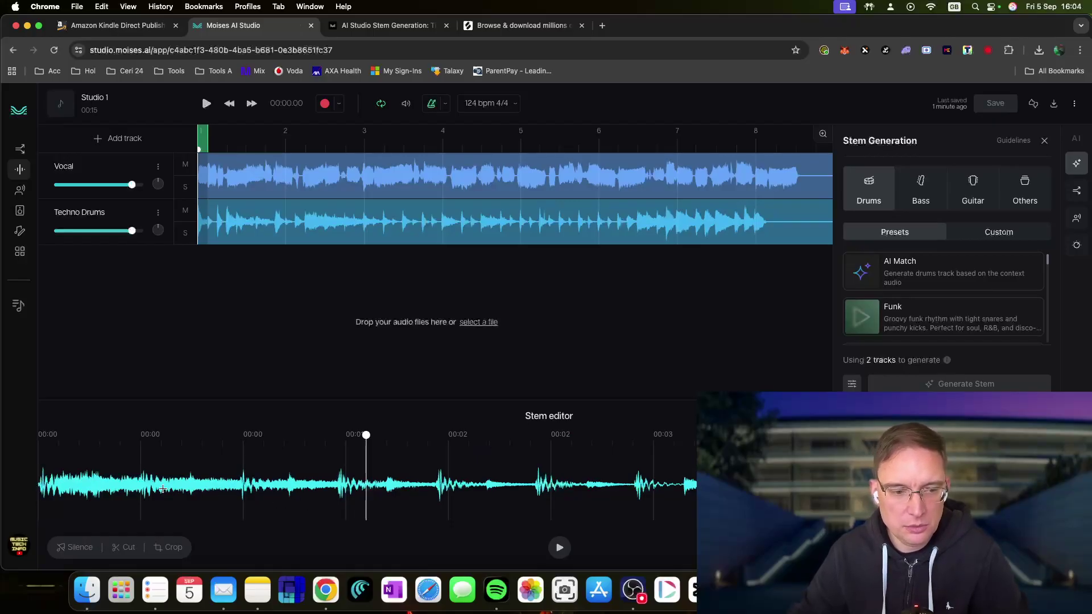
# Play the trimmed Techno Drums stem from its start in the stem editor.
pyautogui.click(38, 485)
pyautogui.press('space')
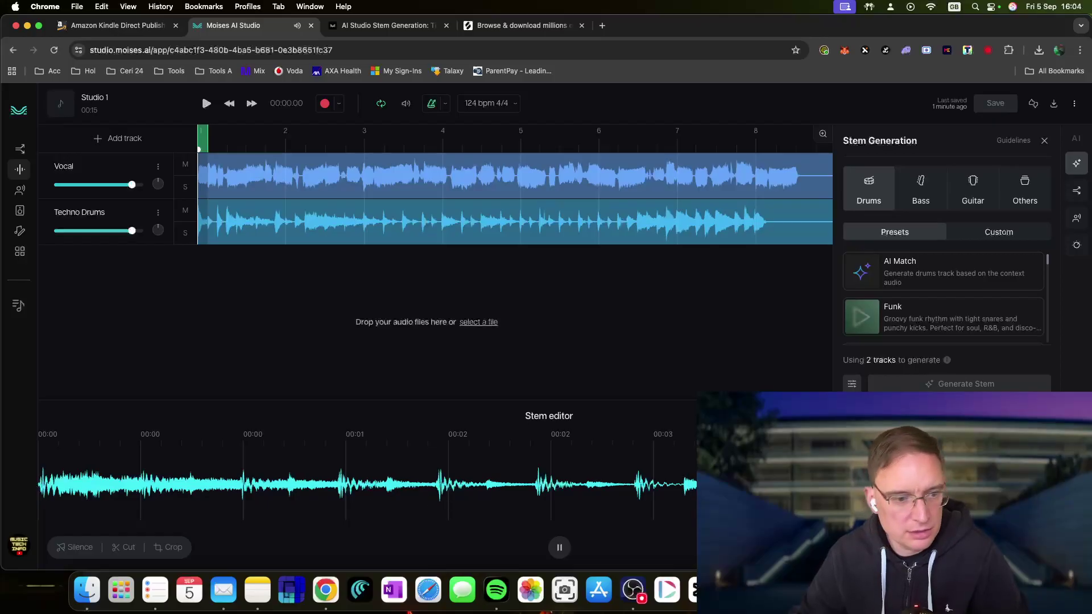
pyautogui.press('space')
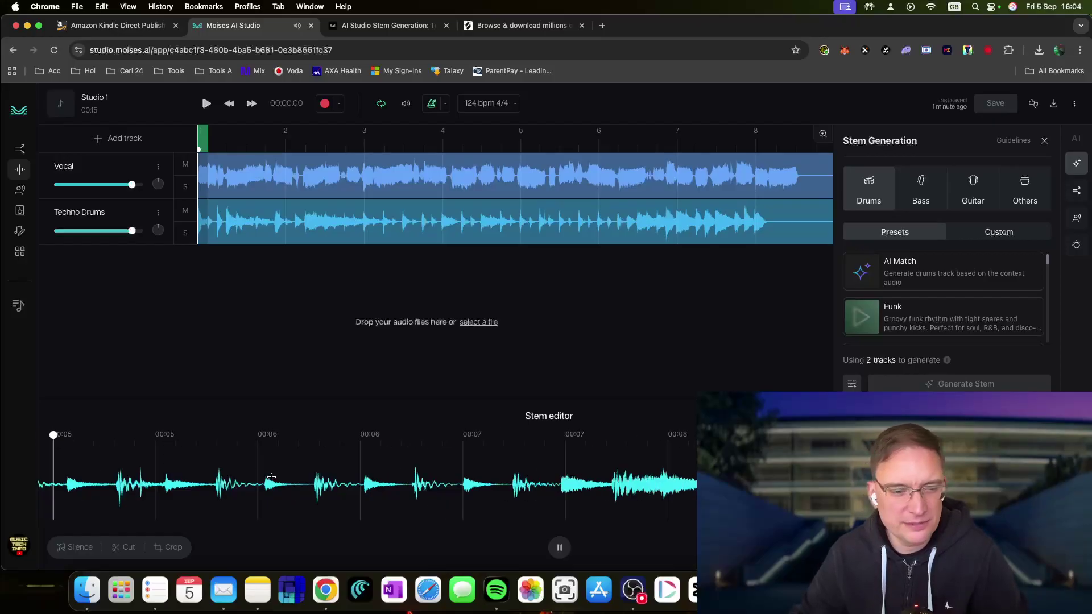
# Extend the loop region from the first bar across the visible timeline, past bar 8, and play both tracks.
pyautogui.click(207, 105)
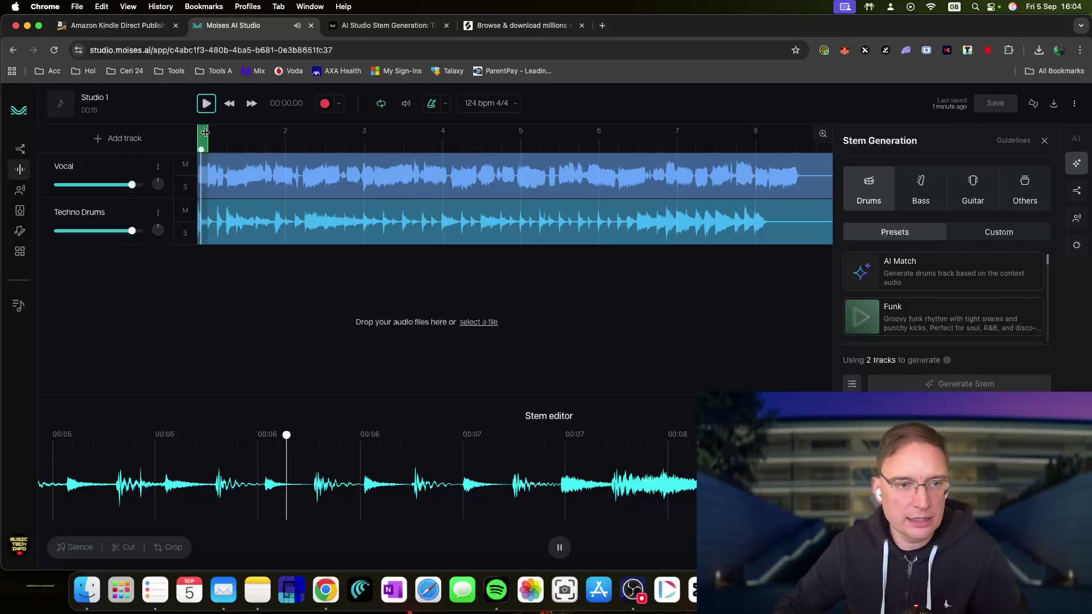
pyautogui.press('space')
pyautogui.moveTo(206, 135); pyautogui.dragTo(831, 157)
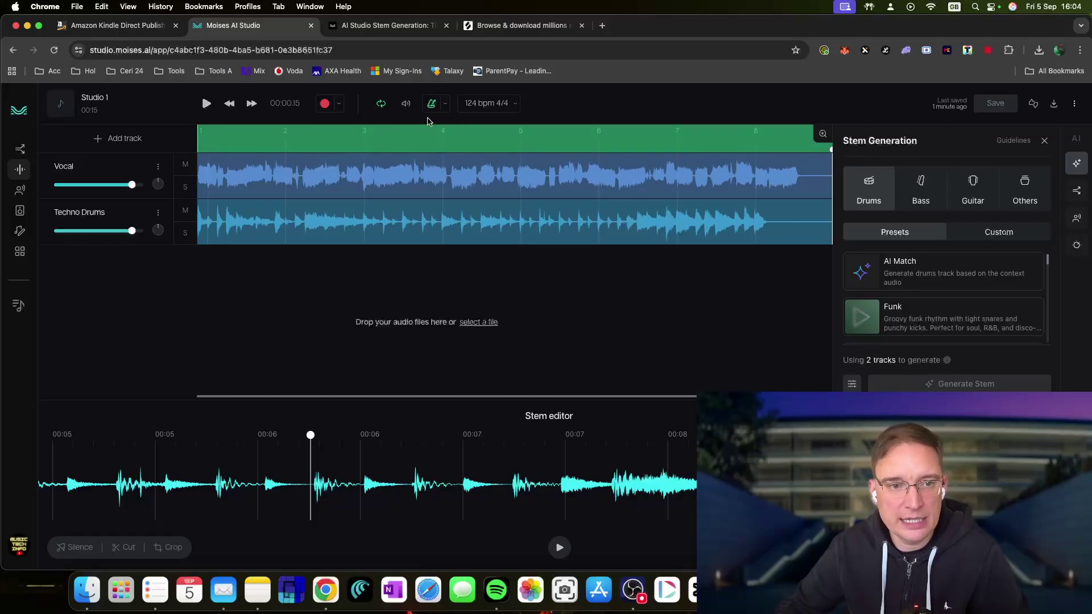
pyautogui.click(209, 106)
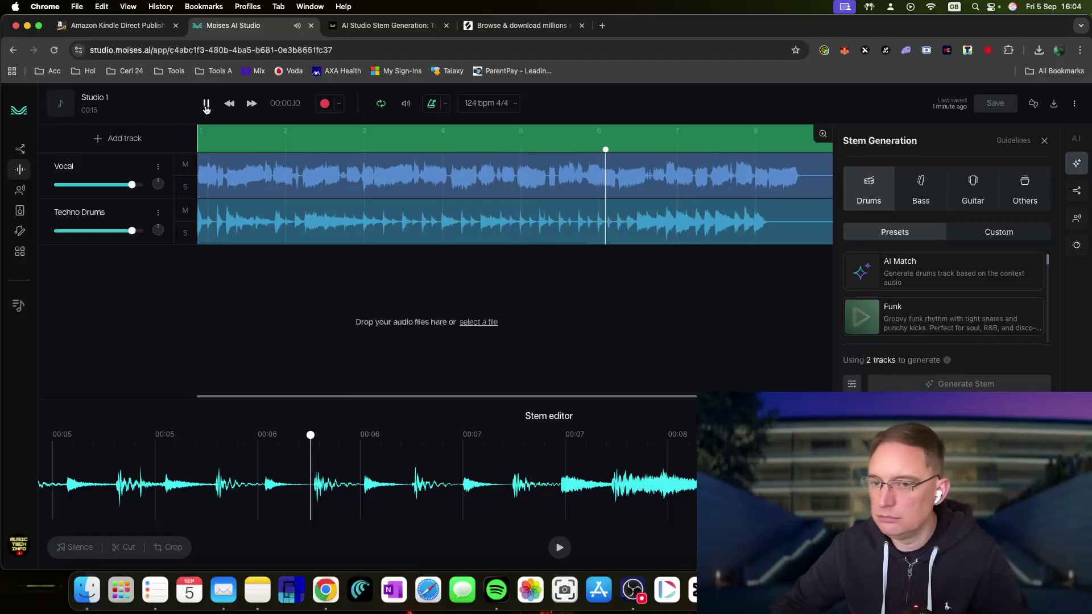
pyautogui.click(207, 105)
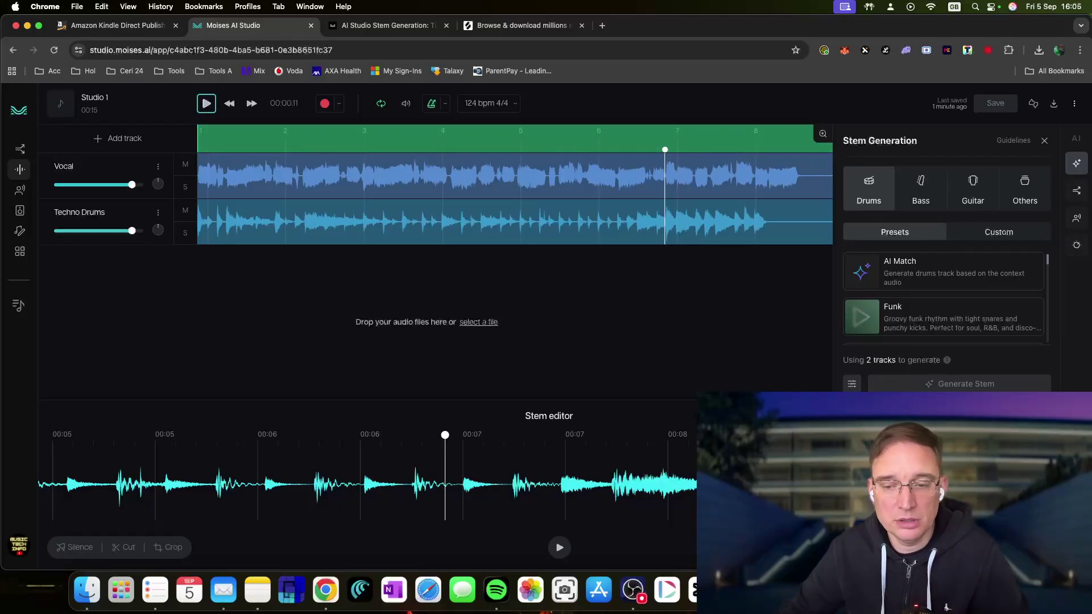
# Finish the stem edit by replacing the existing Techno Drums stem.
pyautogui.click(641, 595)
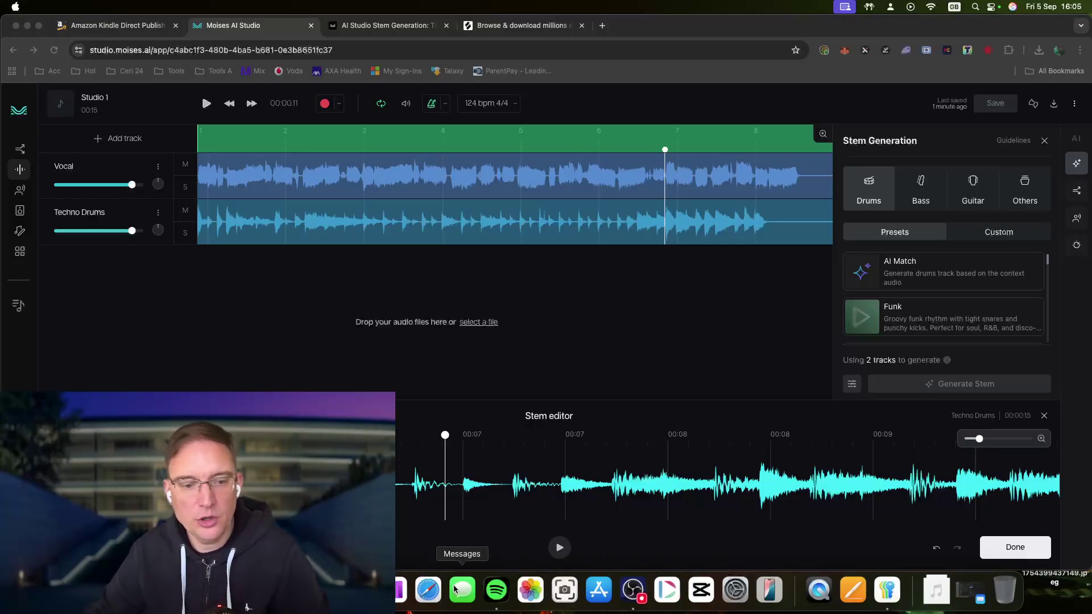
pyautogui.press('super+Tab')
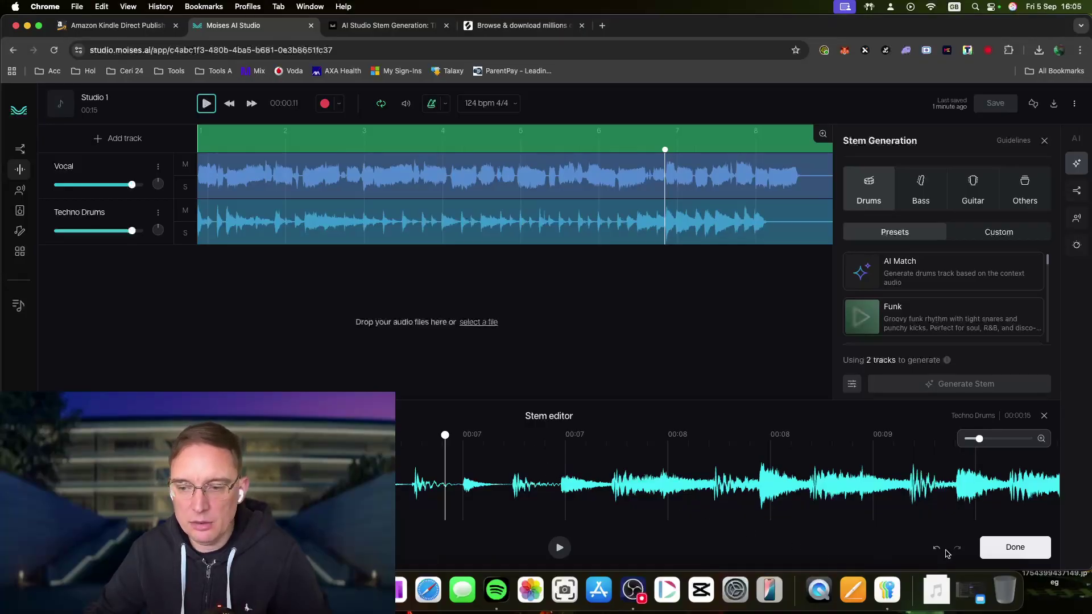
pyautogui.click(1020, 549)
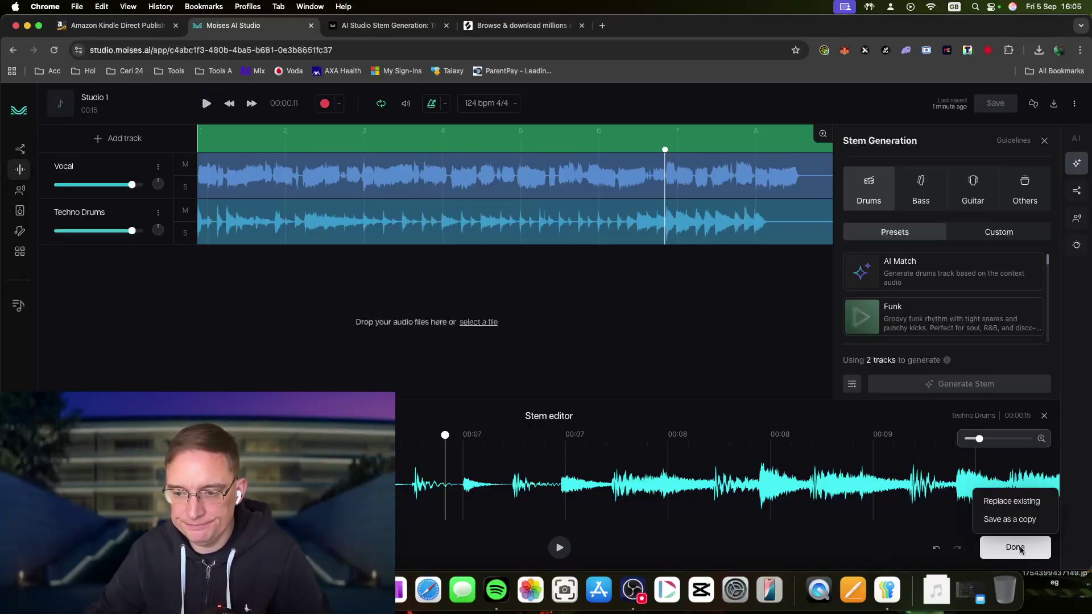
pyautogui.click(1019, 503)
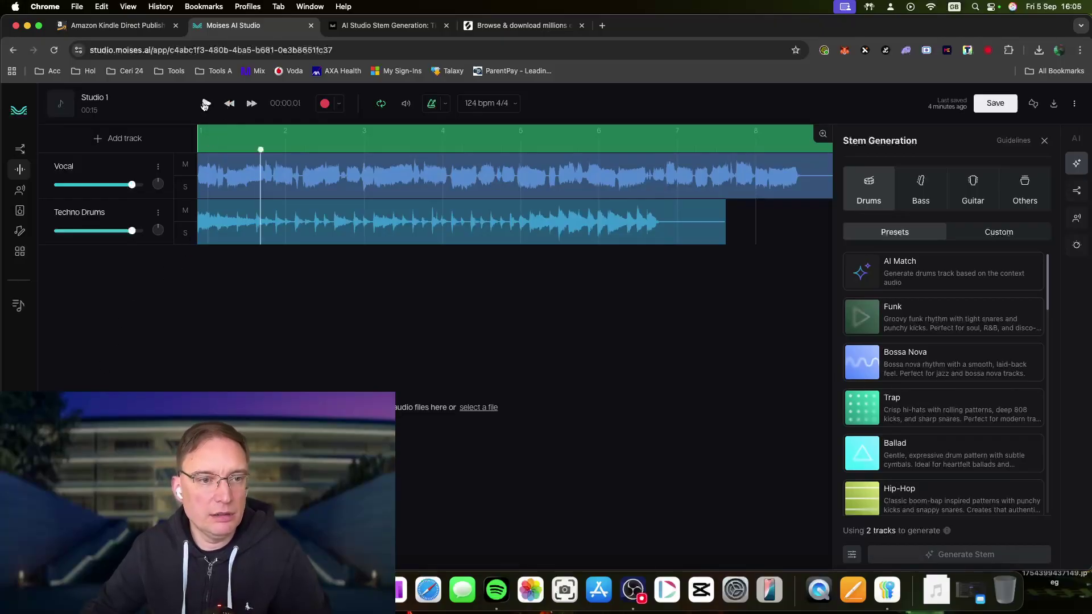
# Play the Vocal and edited Techno Drums tracks together from the start of the project.
pyautogui.click(229, 106)
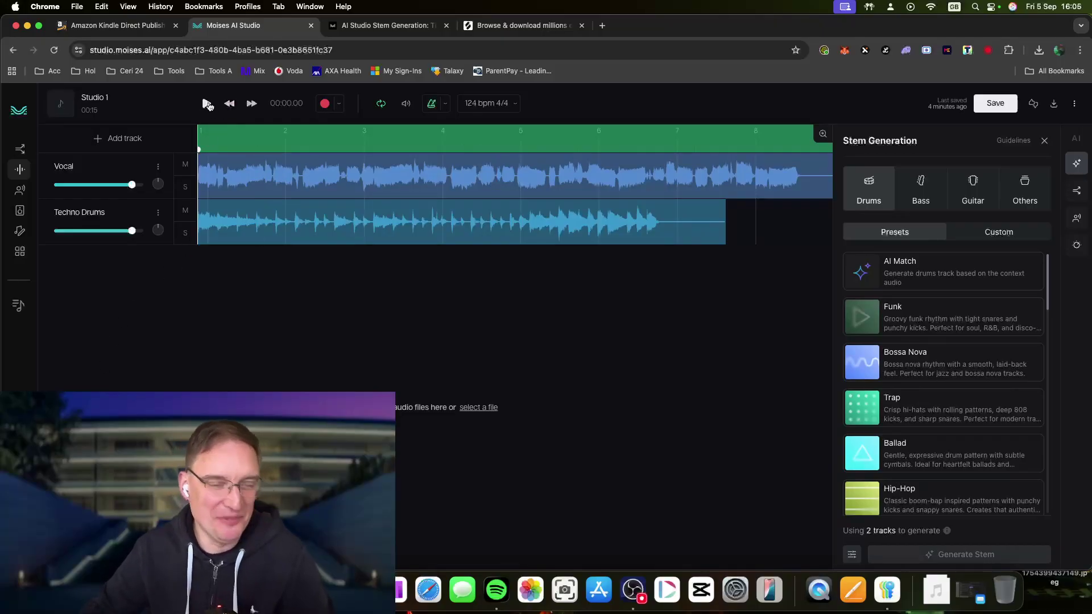
pyautogui.click(207, 104)
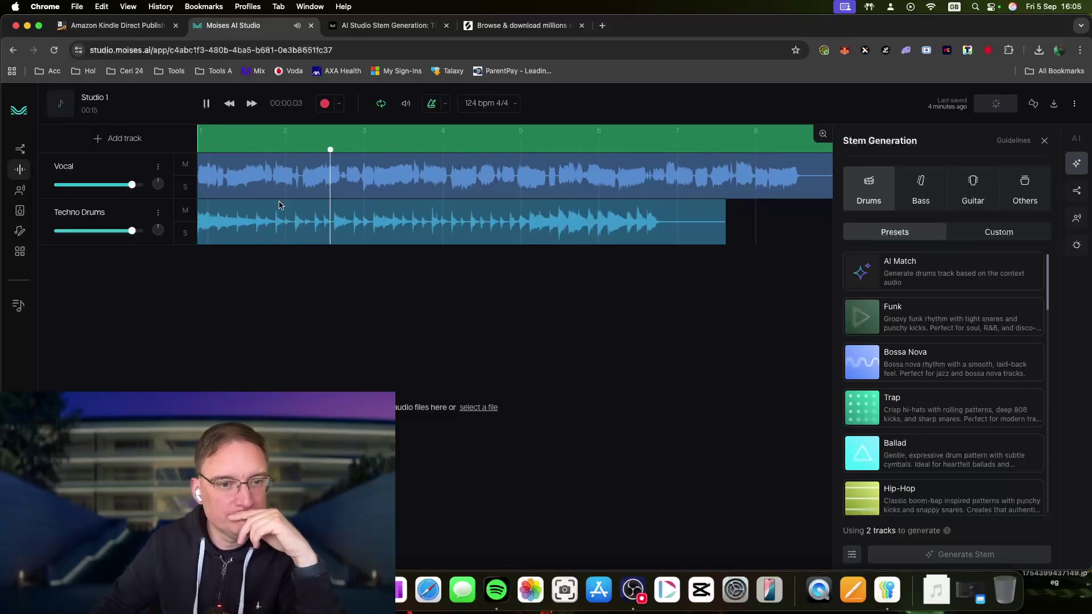
pyautogui.click(207, 104)
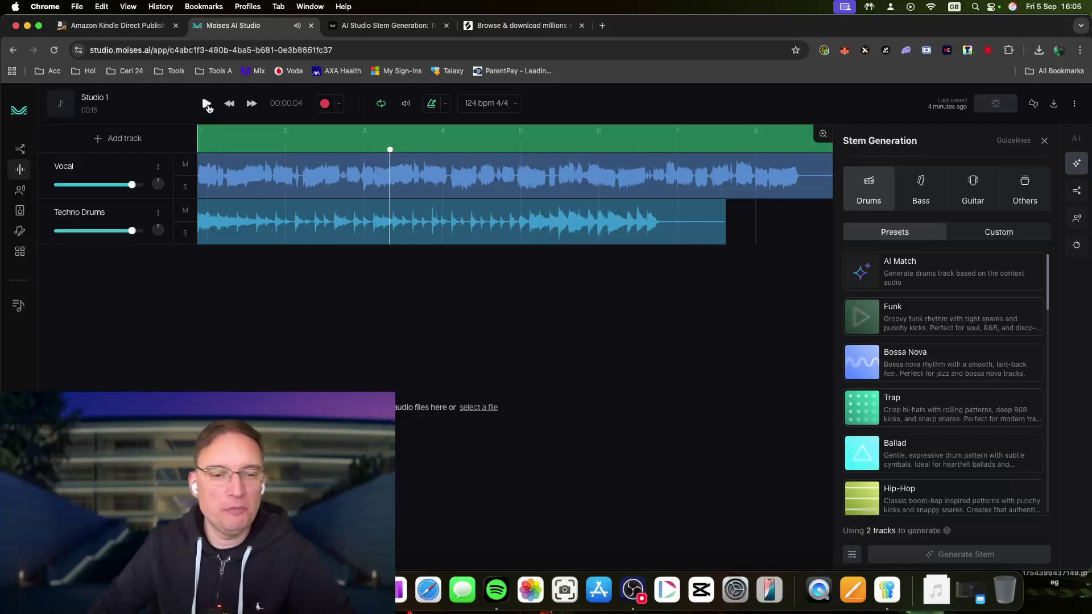
# Reopen Techno Drums in the stem editor, cut roughly its first bar, and replace the existing stem.
pyautogui.click(260, 237)
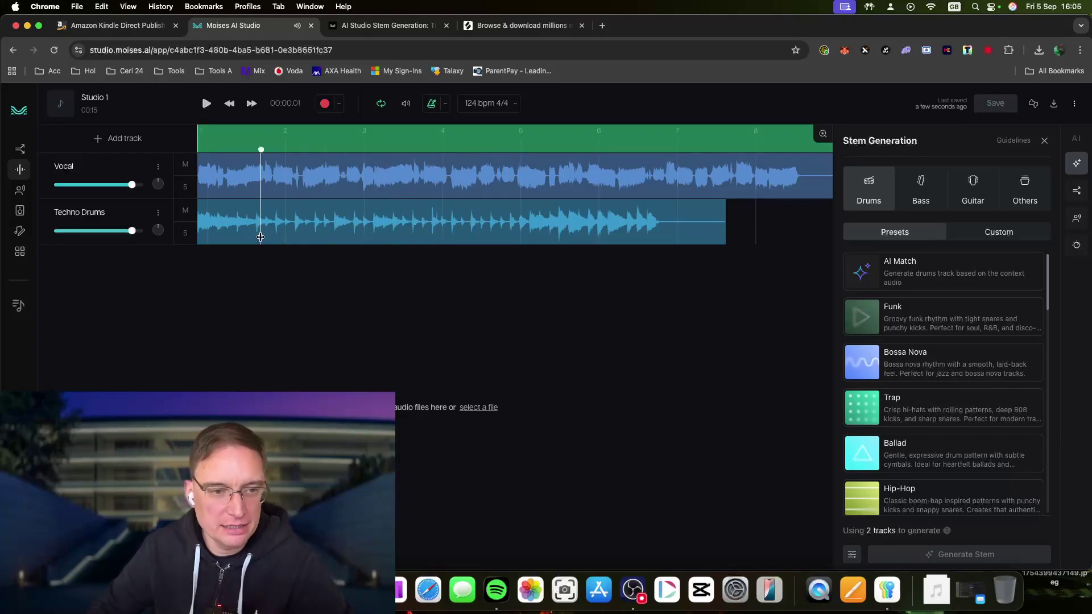
pyautogui.click(158, 213)
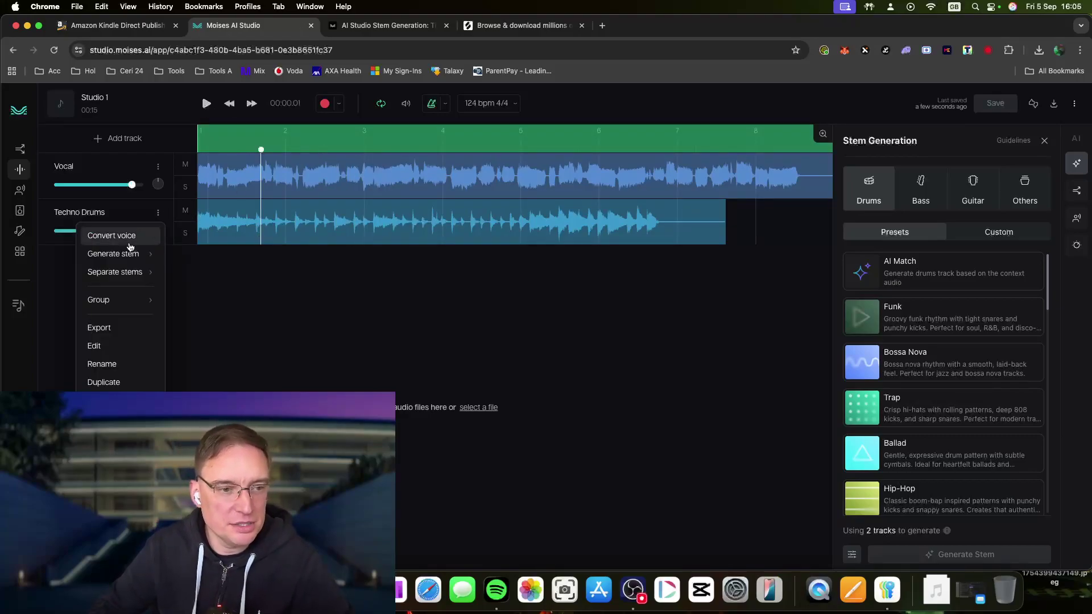
pyautogui.click(132, 344)
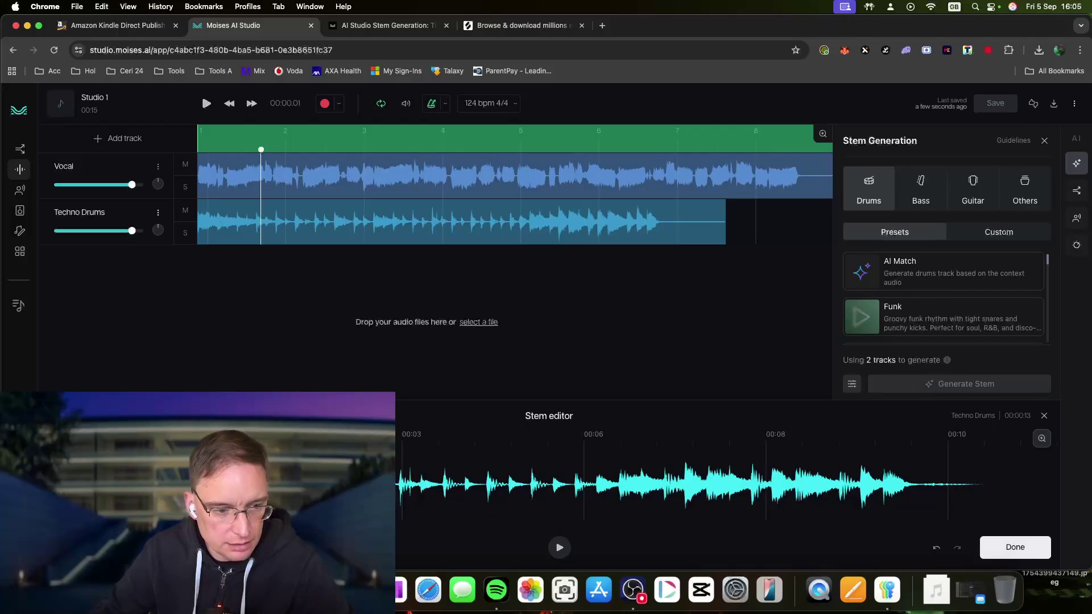
pyautogui.click(1026, 548)
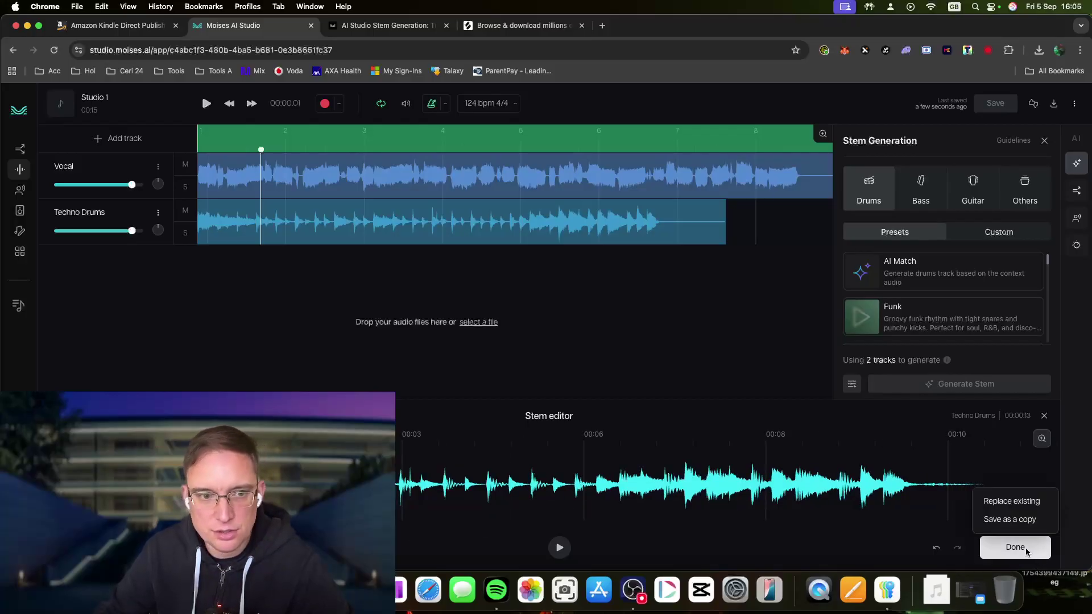
pyautogui.click(1024, 502)
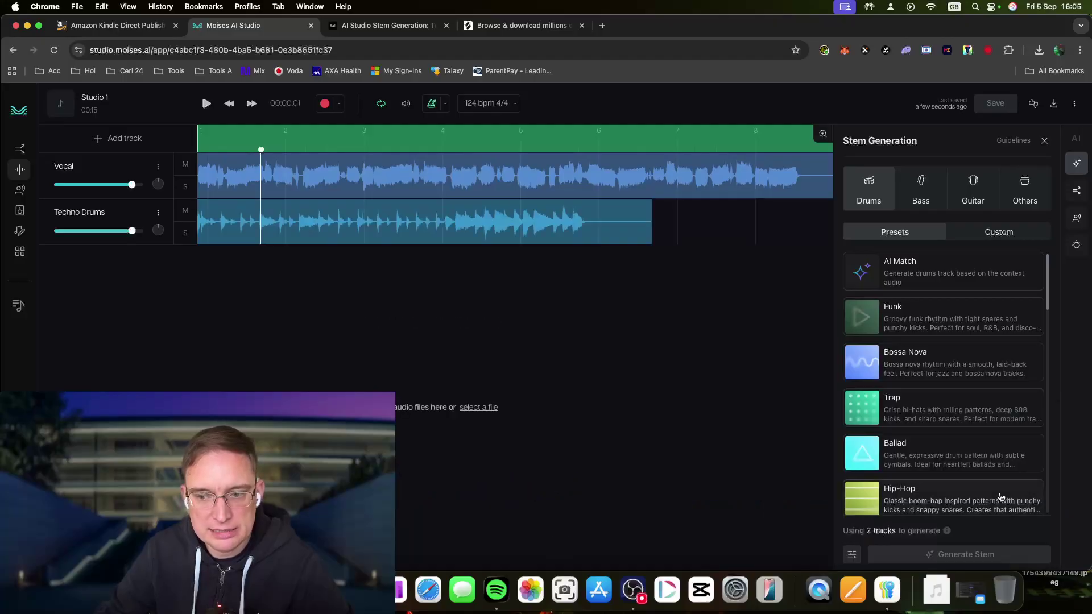
# Play the Vocal with the shortened Techno Drums from the start to check their alignment.
pyautogui.click(229, 103)
pyautogui.click(206, 103)
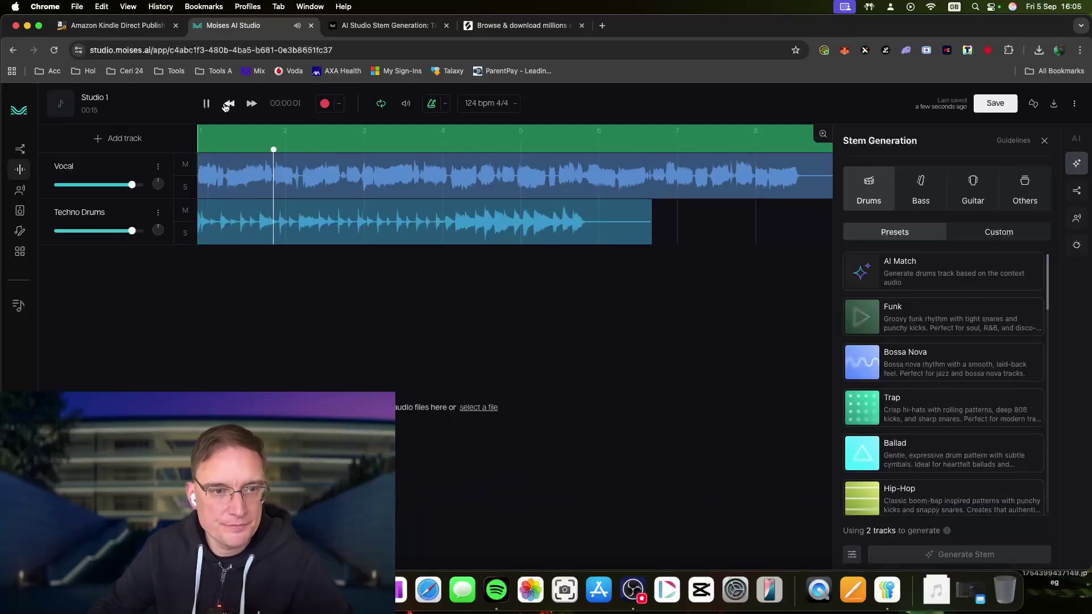
pyautogui.click(206, 103)
# Stop playback and try selecting the closing section of the Techno Drums clip, from about bar 4.5 to its end.
pyautogui.click(298, 205)
pyautogui.moveTo(313, 208); pyautogui.dragTo(390, 223)
pyautogui.click(390, 223)
pyautogui.moveTo(487, 226); pyautogui.dragTo(657, 246)
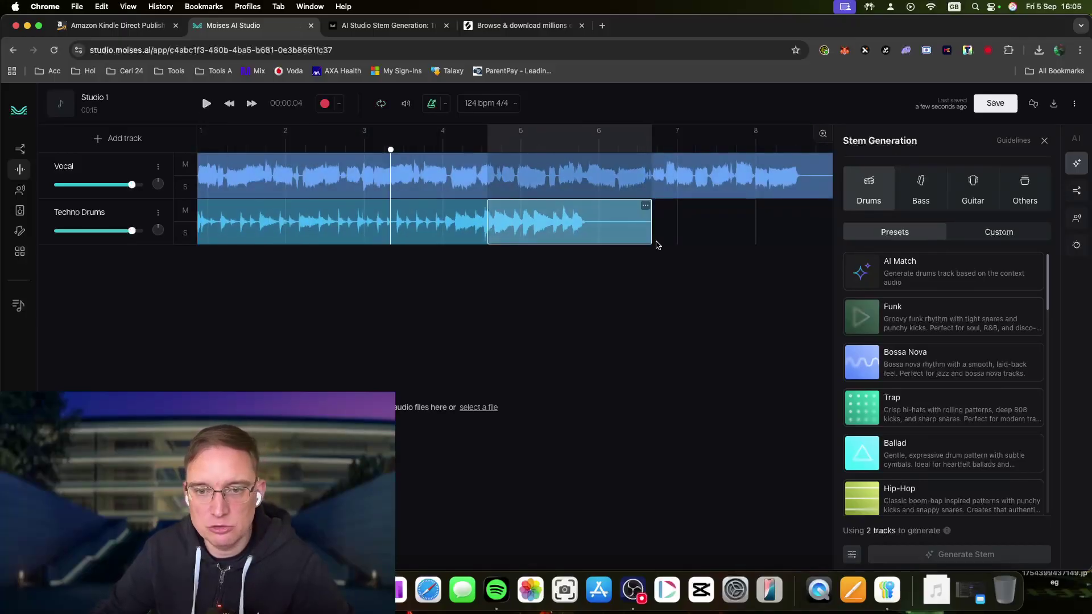
pyautogui.click(200, 227)
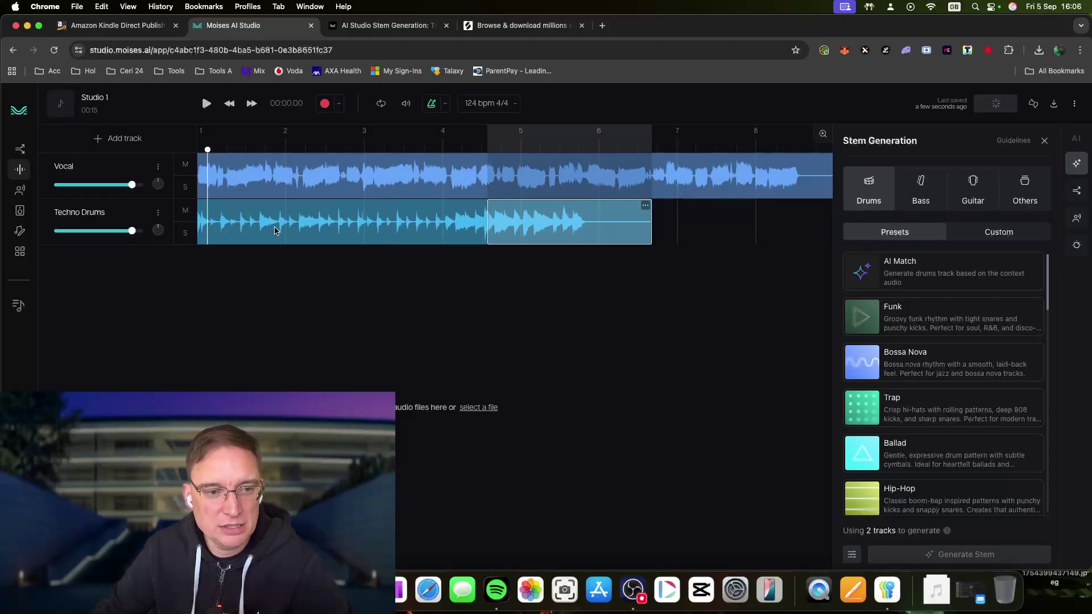
pyautogui.click(292, 227)
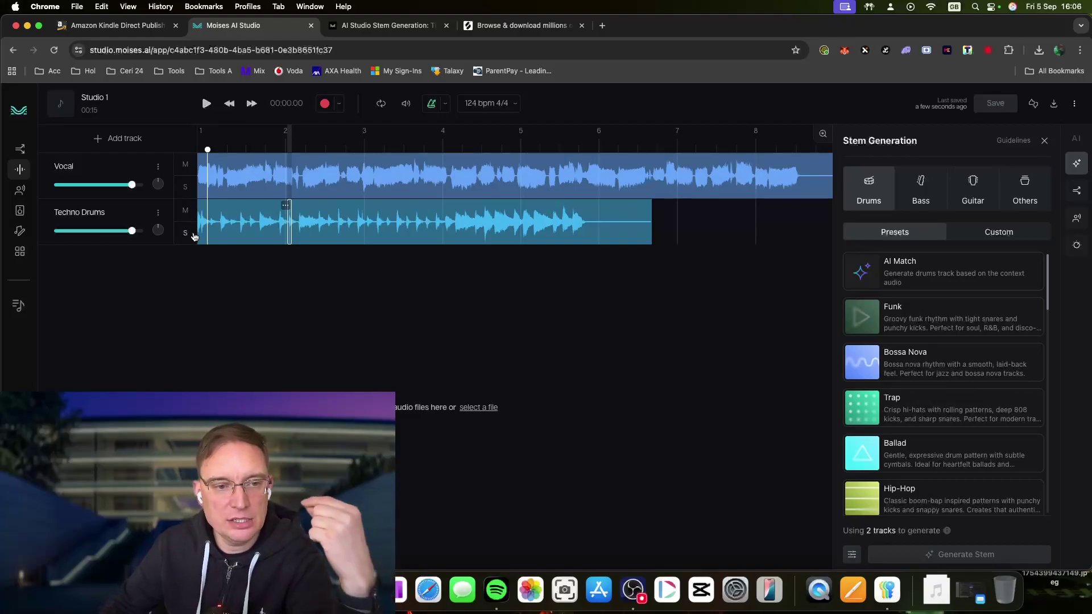
# Try the solo and mute controls of the Techno Drums track, switching each on and back off.
pyautogui.click(186, 234)
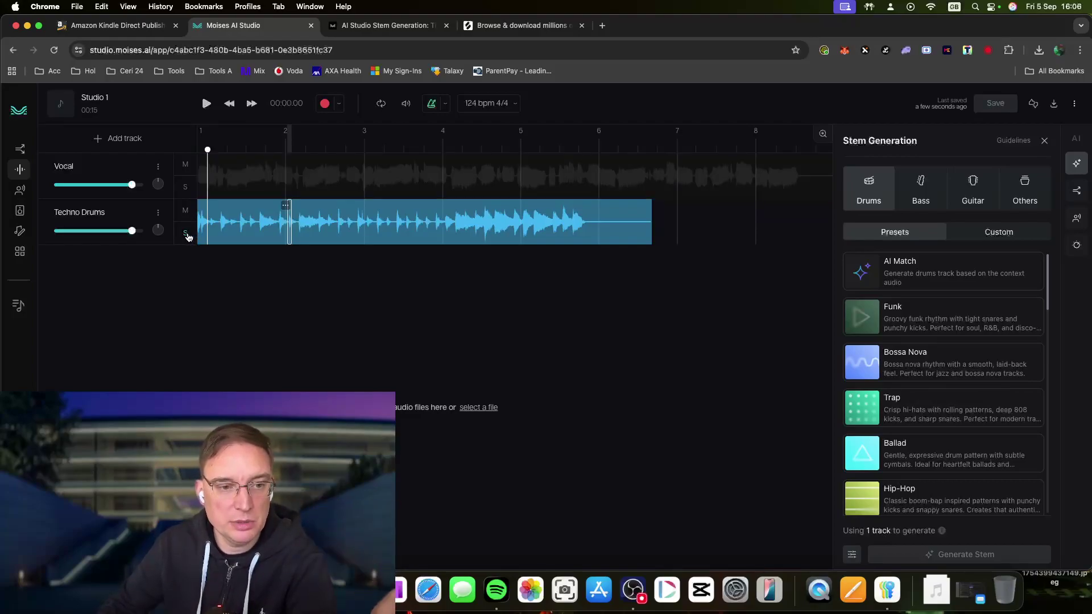
pyautogui.click(186, 233)
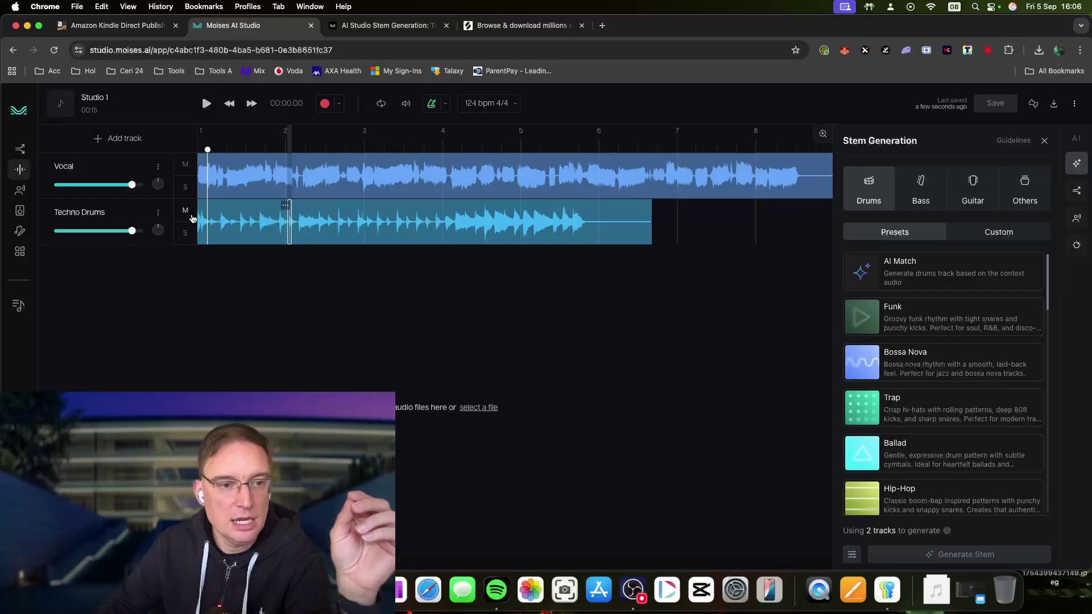
pyautogui.click(185, 212)
pyautogui.click(185, 212)
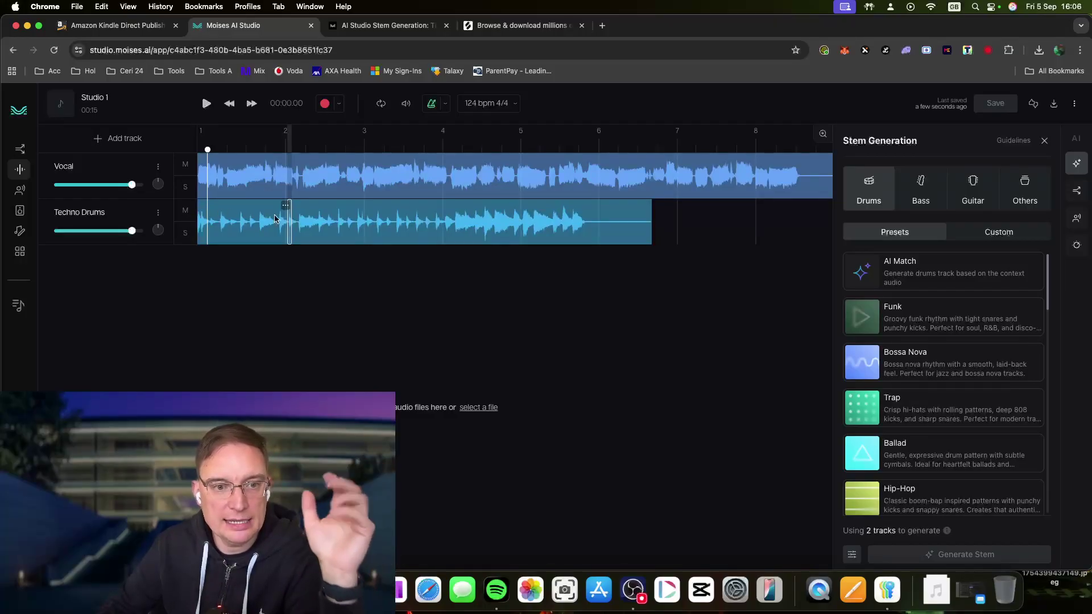
# Select roughly bars 2 to 4 of Techno Drums and try to generate from that selection.
pyautogui.moveTo(290, 215); pyautogui.dragTo(433, 214)
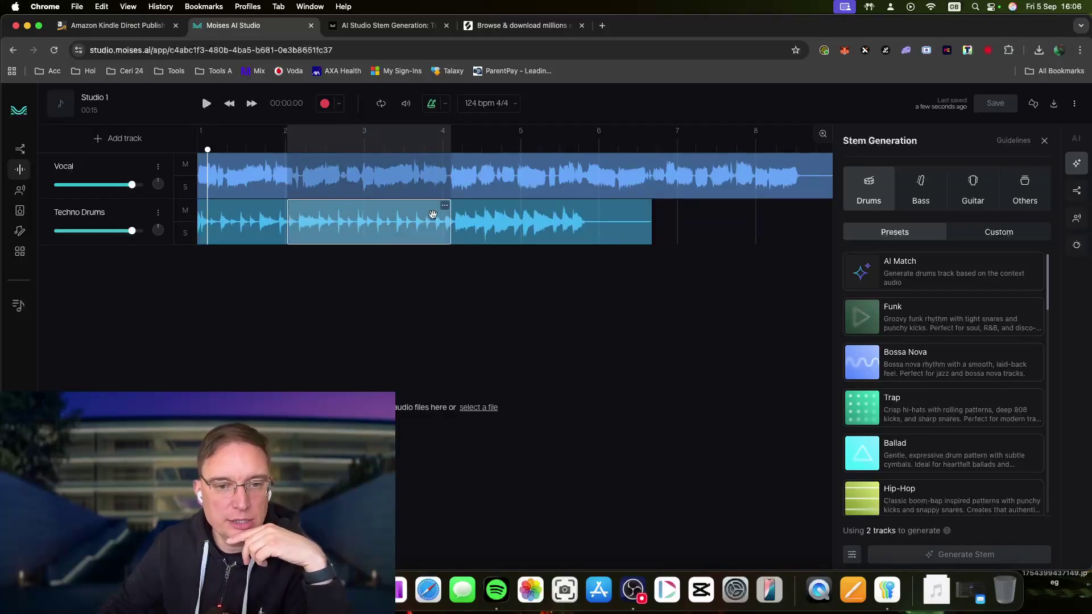
pyautogui.click(444, 209)
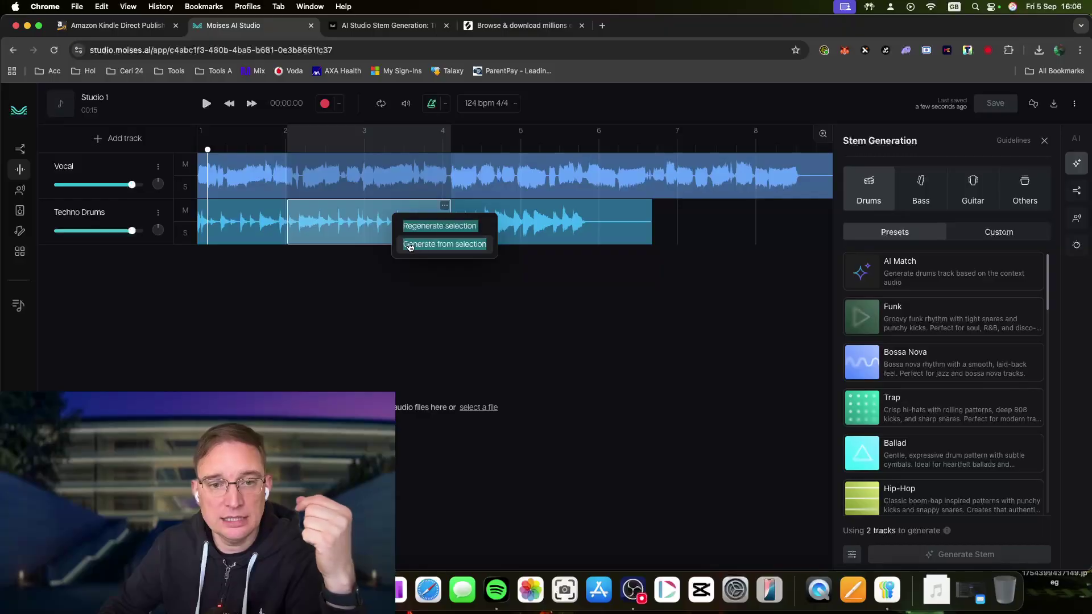
pyautogui.click(463, 244)
# Select nearly the whole Techno Drums clip from its start and regenerate it as drums with the AI Match preset.
pyautogui.moveTo(647, 224); pyautogui.dragTo(188, 229)
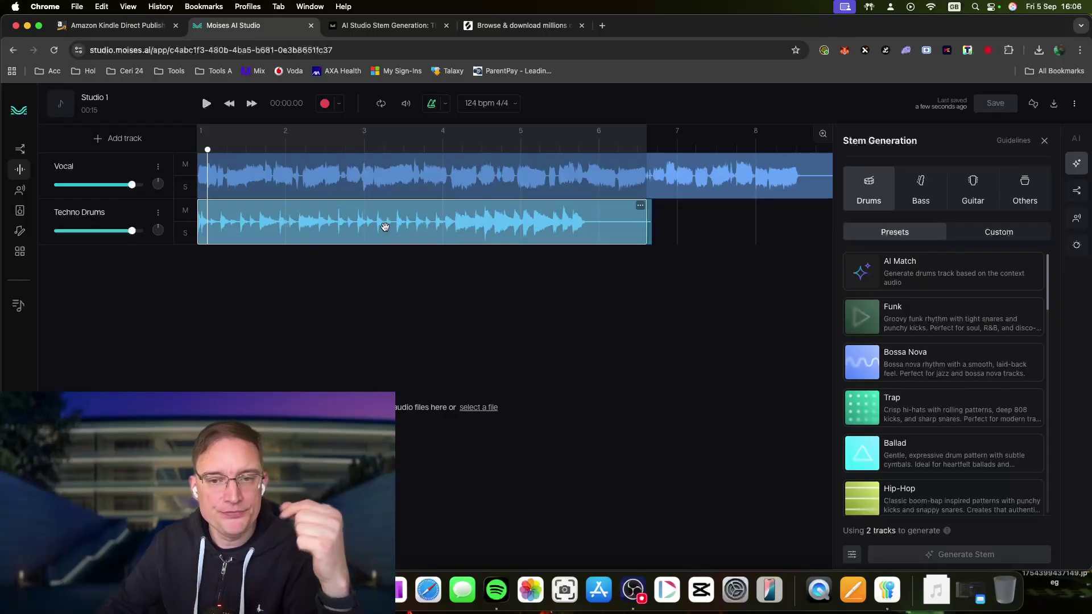
pyautogui.click(643, 206)
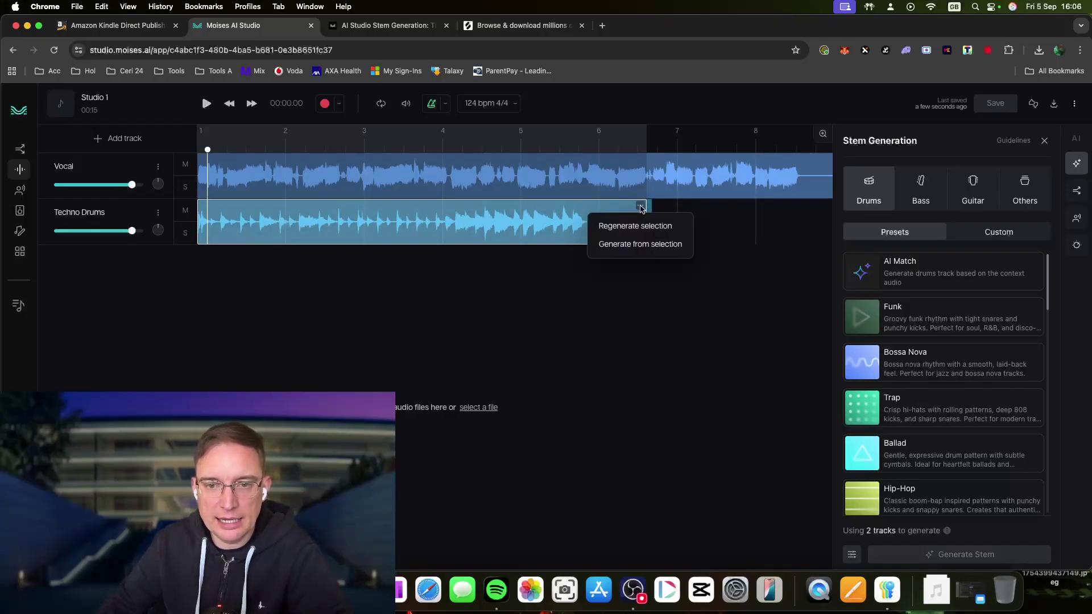
pyautogui.click(629, 224)
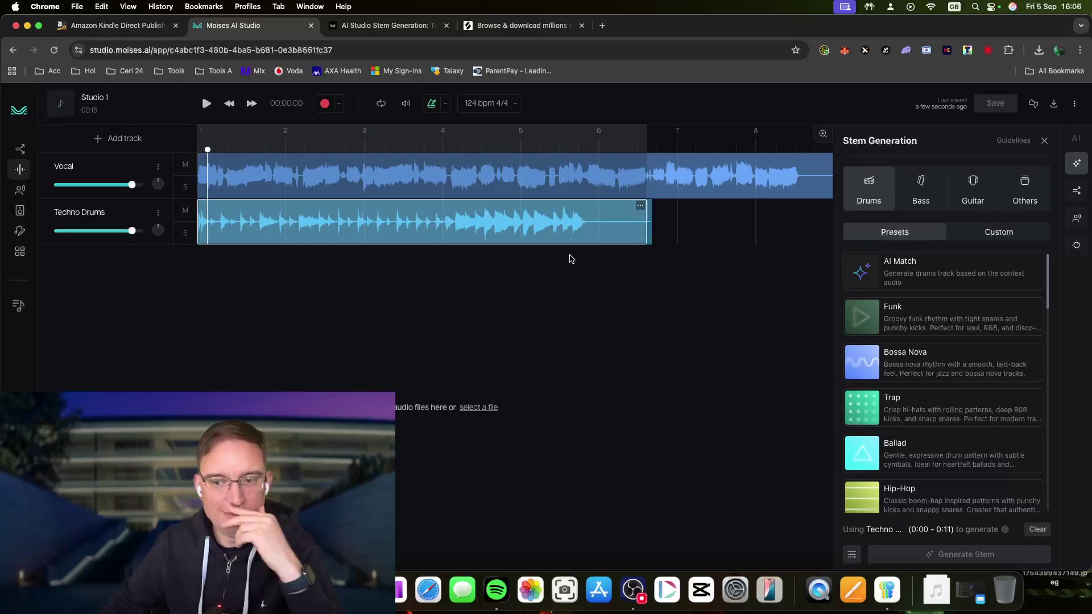
pyautogui.click(901, 277)
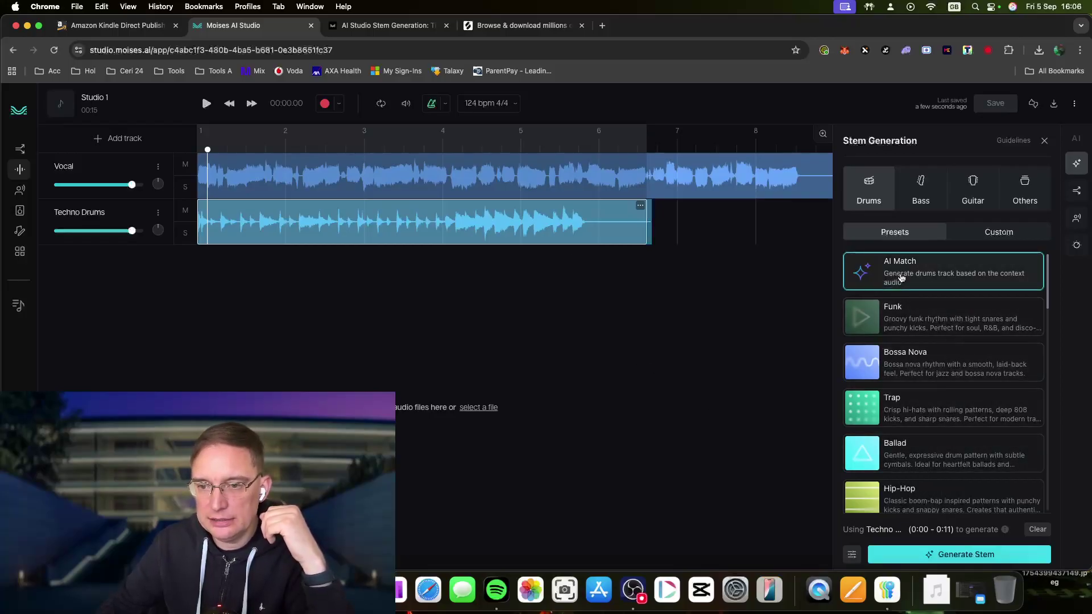
pyautogui.click(989, 559)
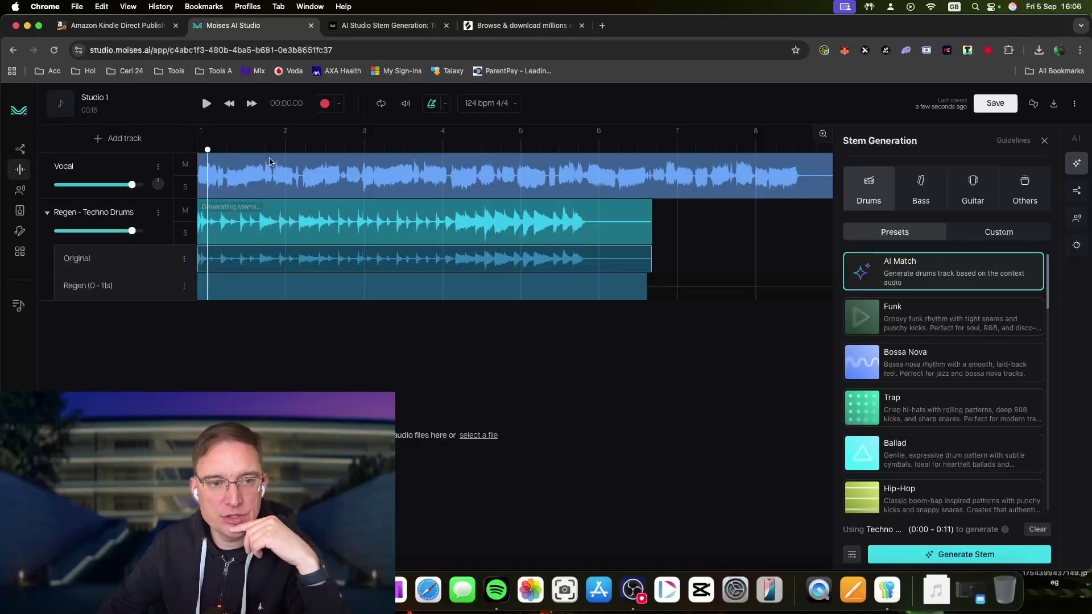
# Return the playhead to the start and generate a bass stem from the Techno Drums selection with the Electric Standard preset.
pyautogui.click(233, 104)
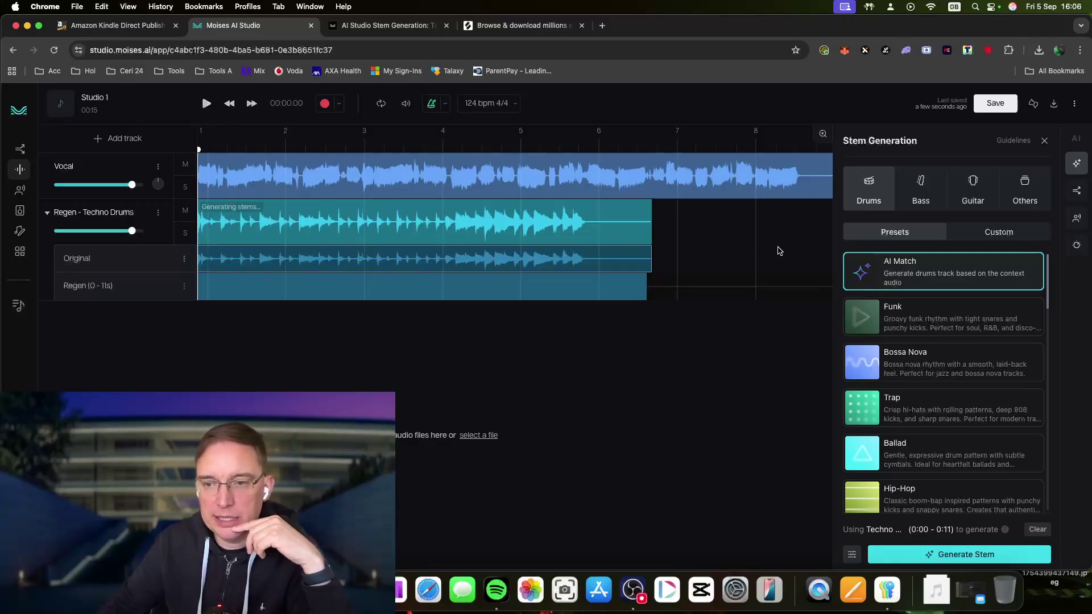
pyautogui.click(936, 208)
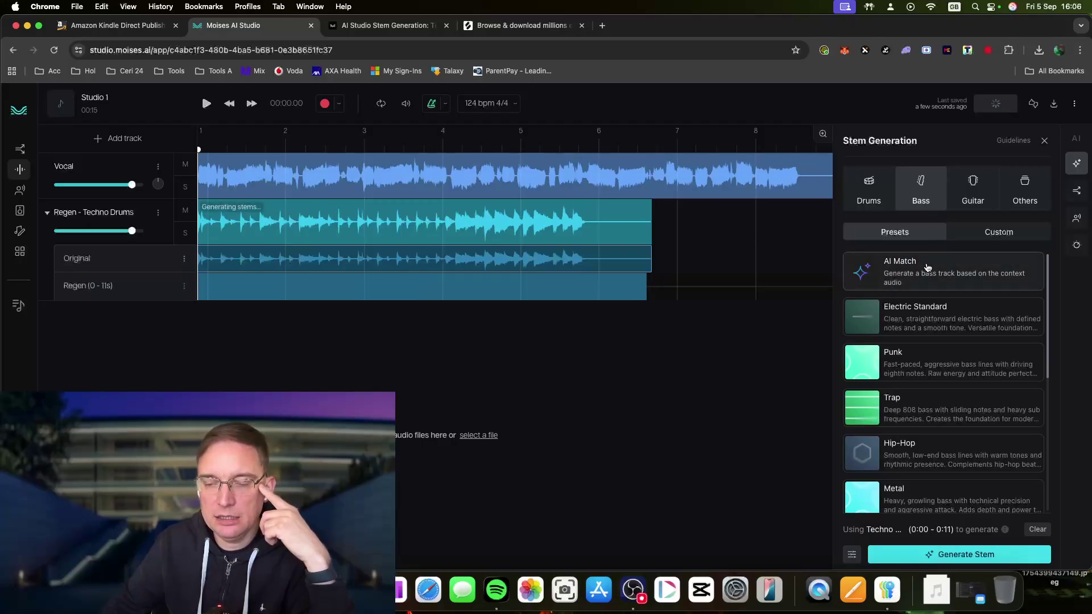
pyautogui.click(916, 324)
pyautogui.click(986, 562)
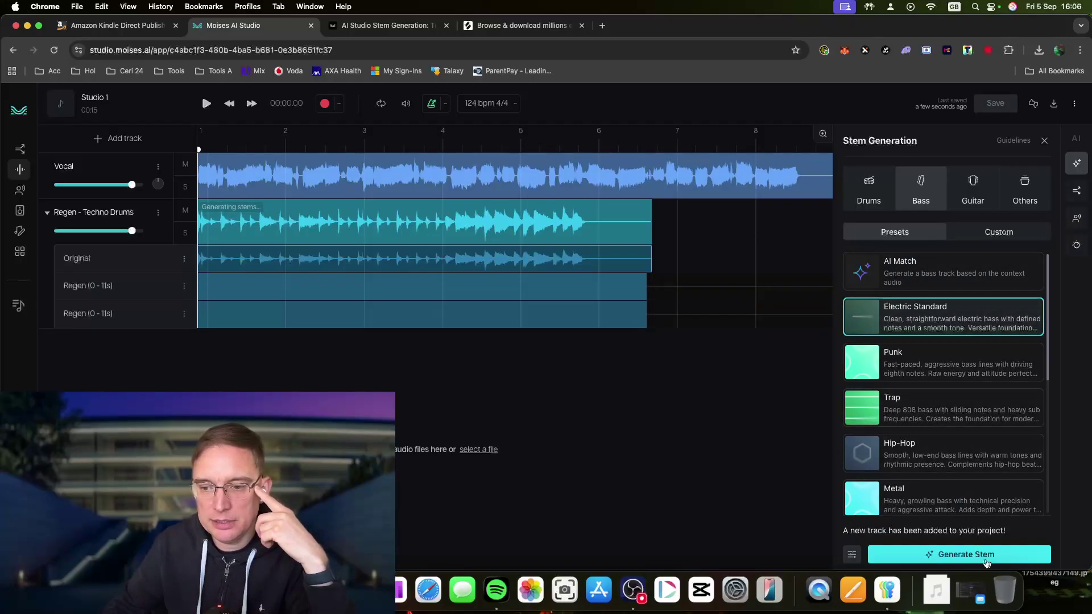
# Try to add a new AI instrument track using the guitar AI Match preset.
pyautogui.click(117, 137)
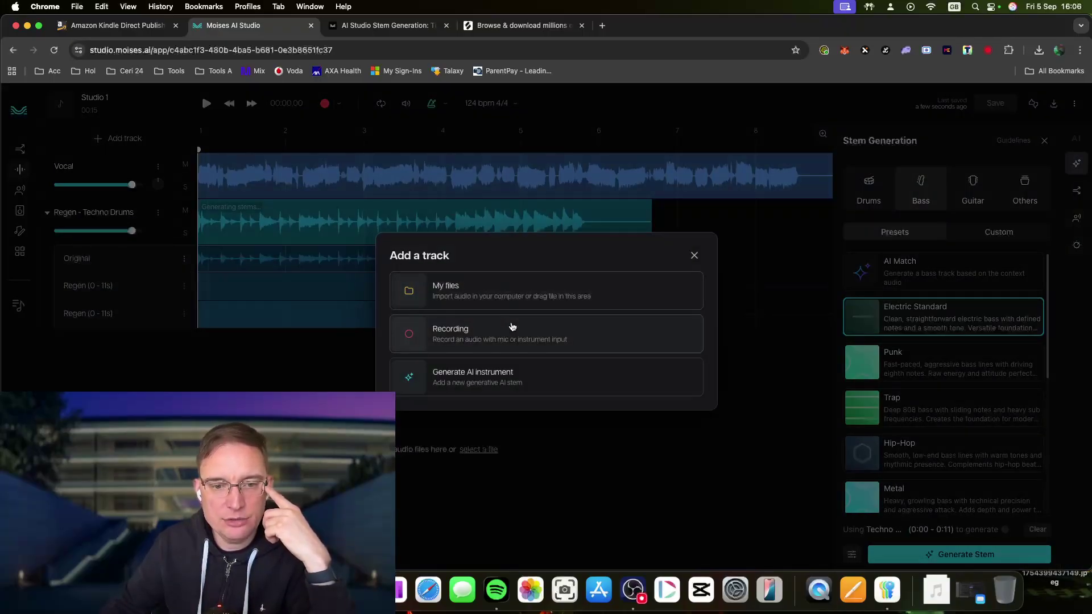
pyautogui.click(533, 378)
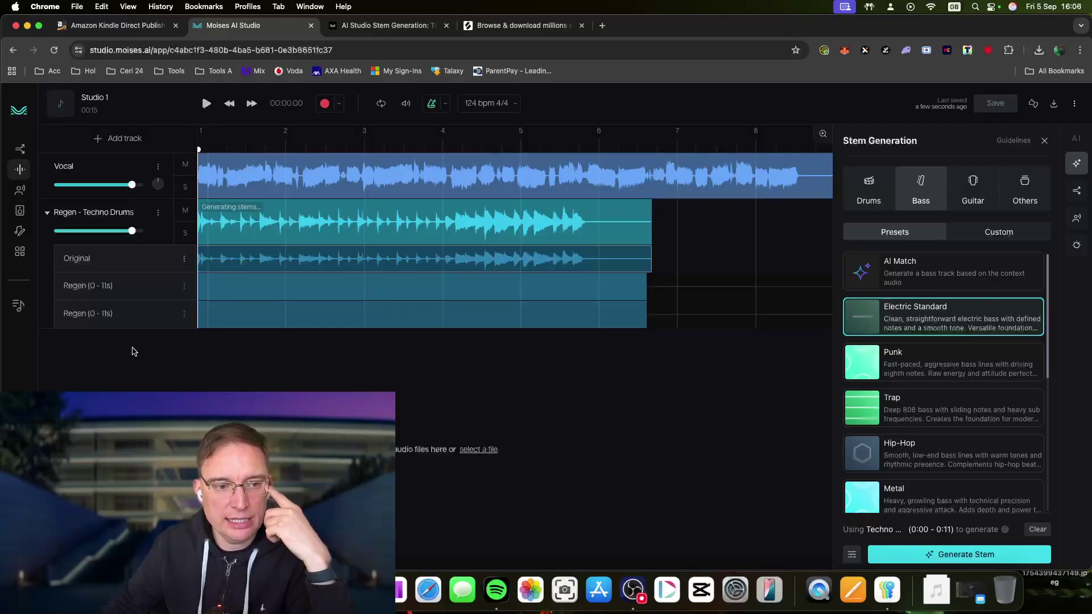
pyautogui.click(979, 190)
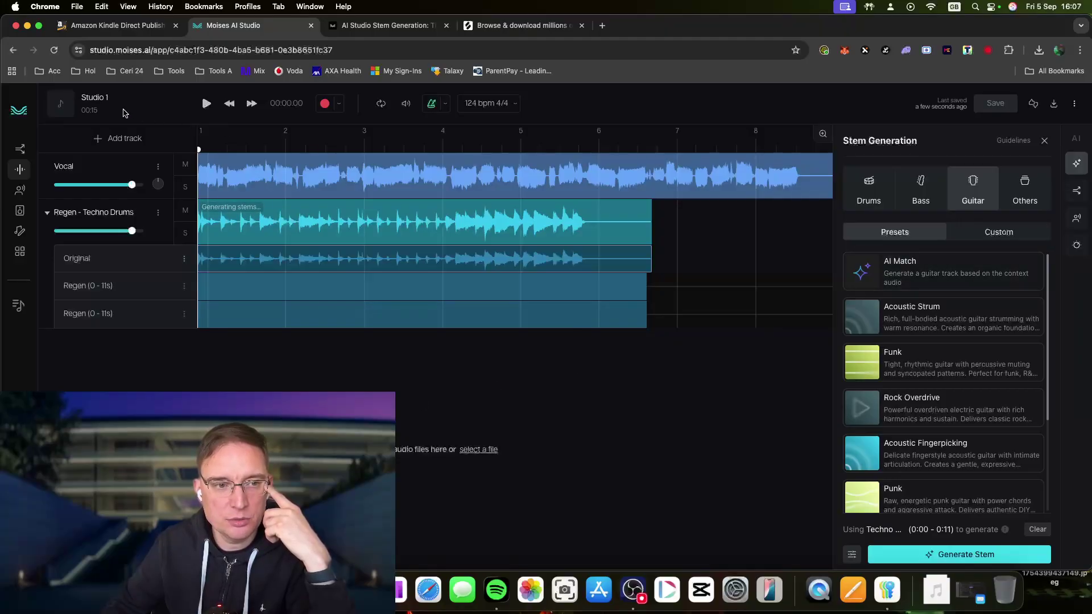
pyautogui.click(117, 139)
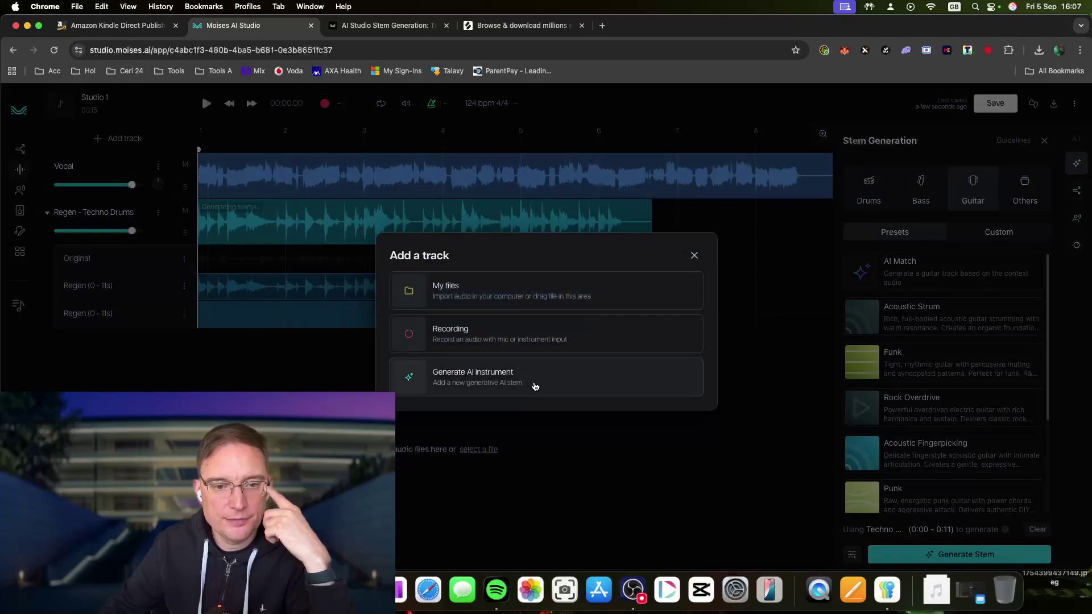
pyautogui.click(538, 386)
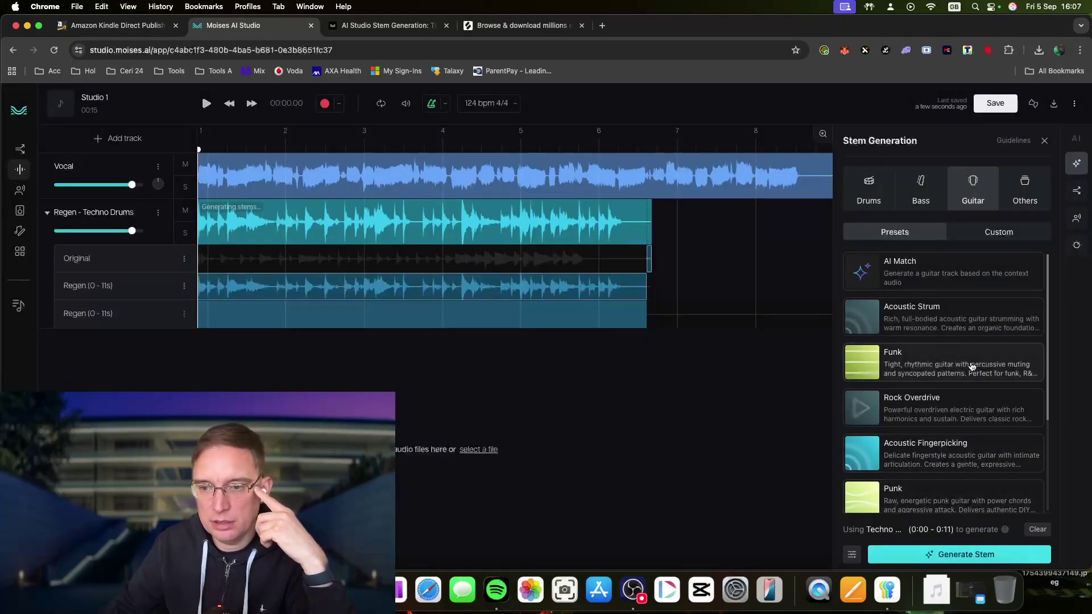
pyautogui.click(891, 274)
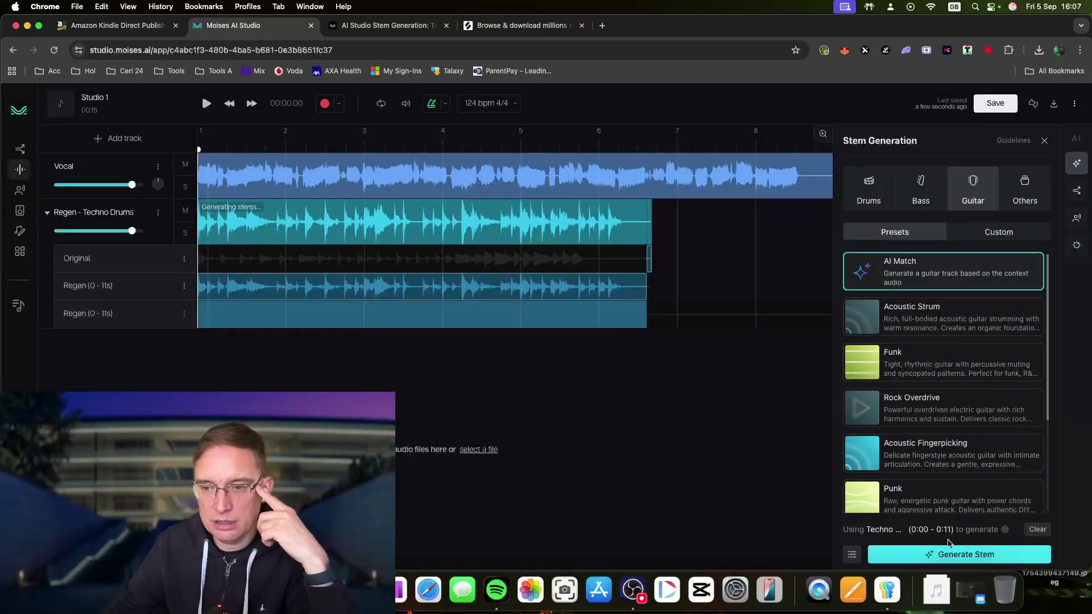
# Try to describe a custom guitar stem and dismiss the PRO upgrade offer.
pyautogui.click(999, 232)
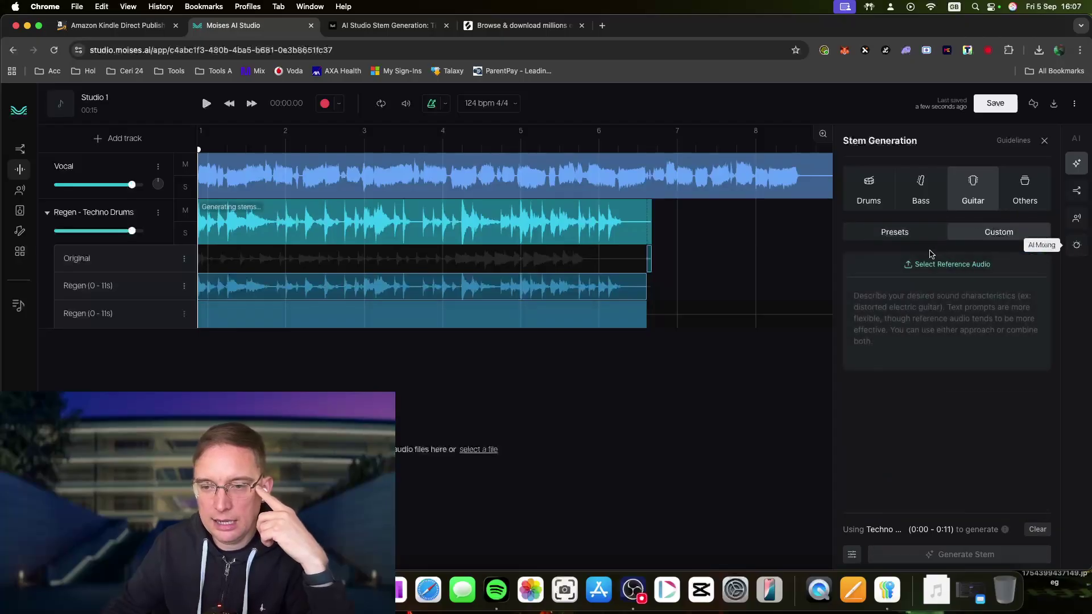
pyautogui.click(933, 303)
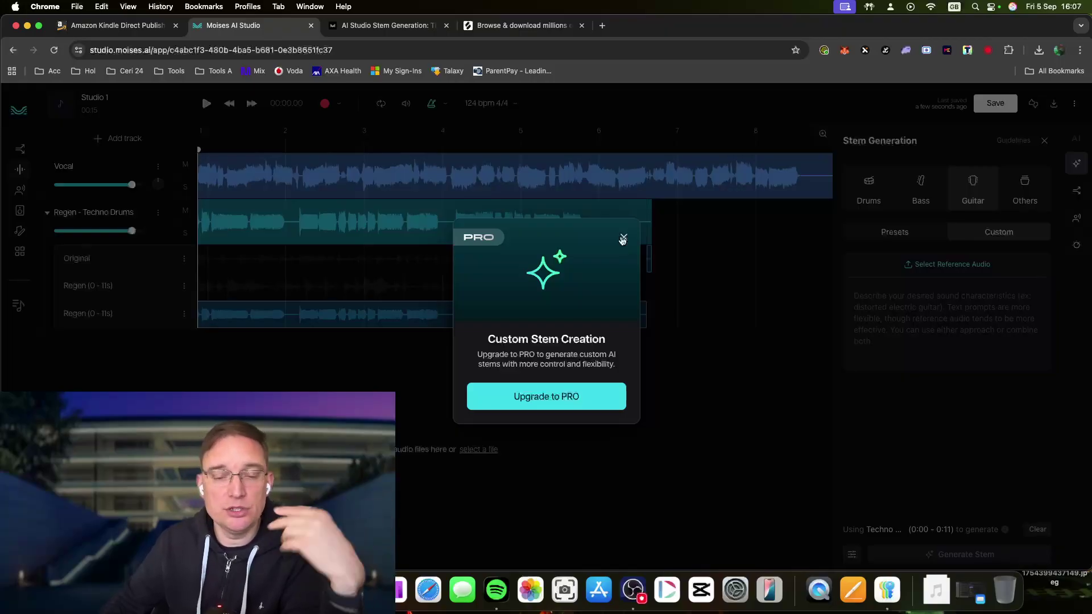
pyautogui.click(622, 239)
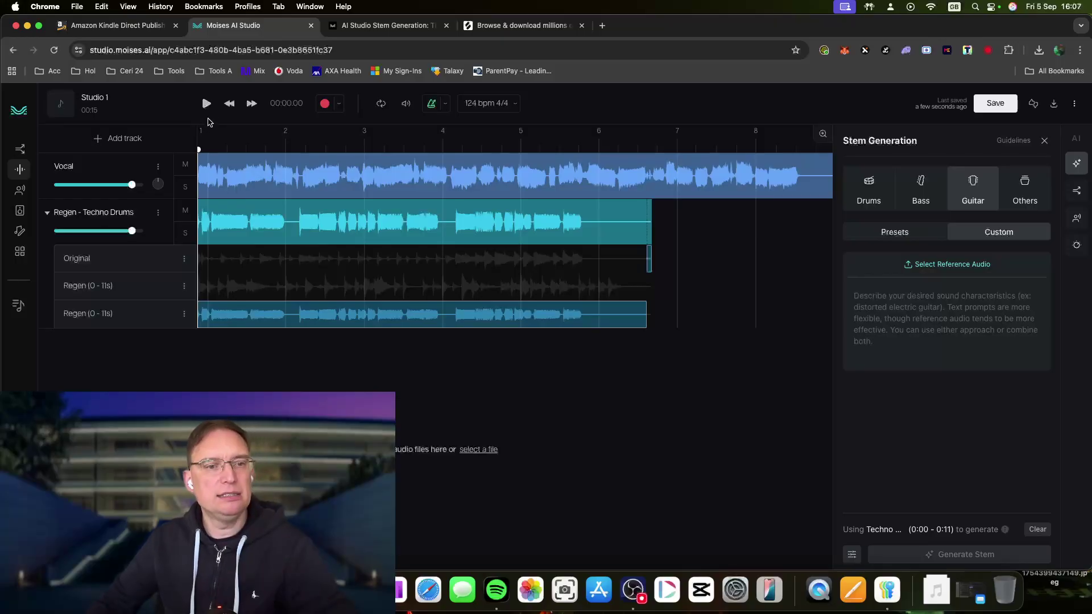
# Play the Vocal with the latest Regen - Techno Drums take from the start, and return the playhead to the first bar.
pyautogui.click(204, 107)
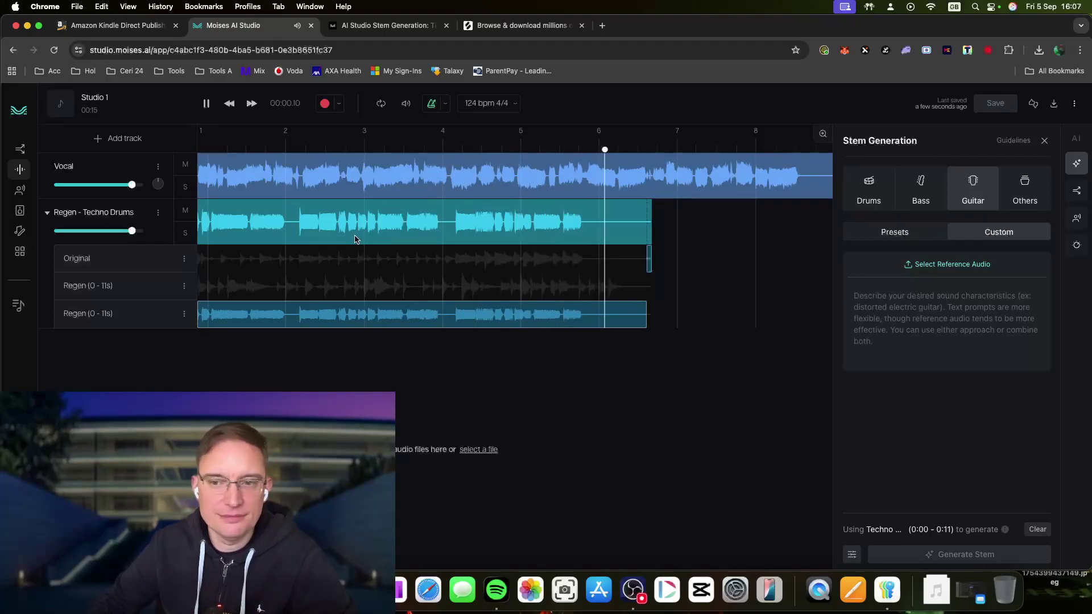
pyautogui.press('space')
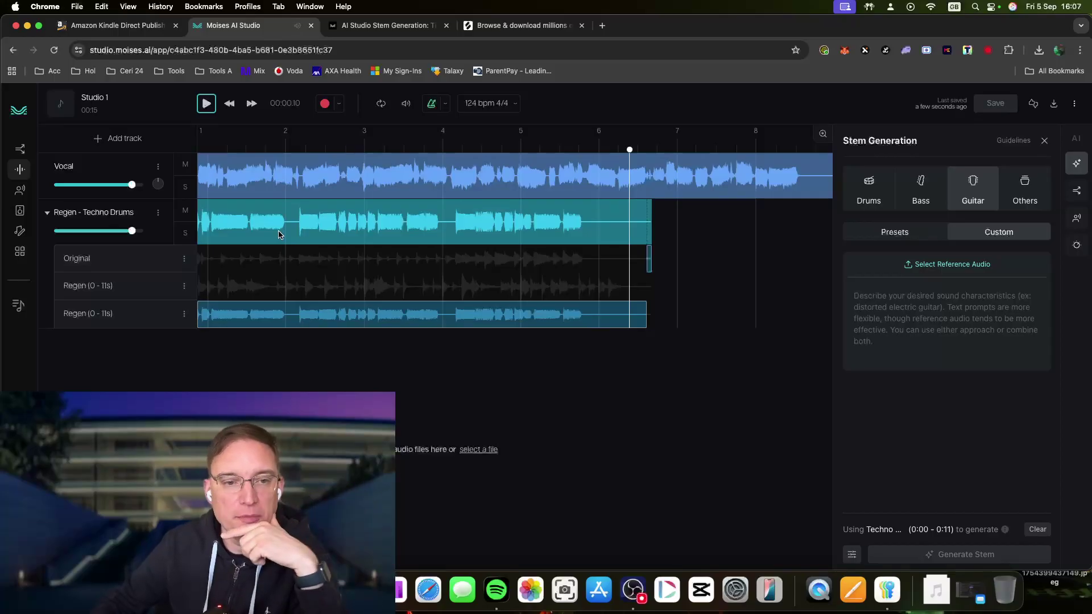
pyautogui.click(222, 226)
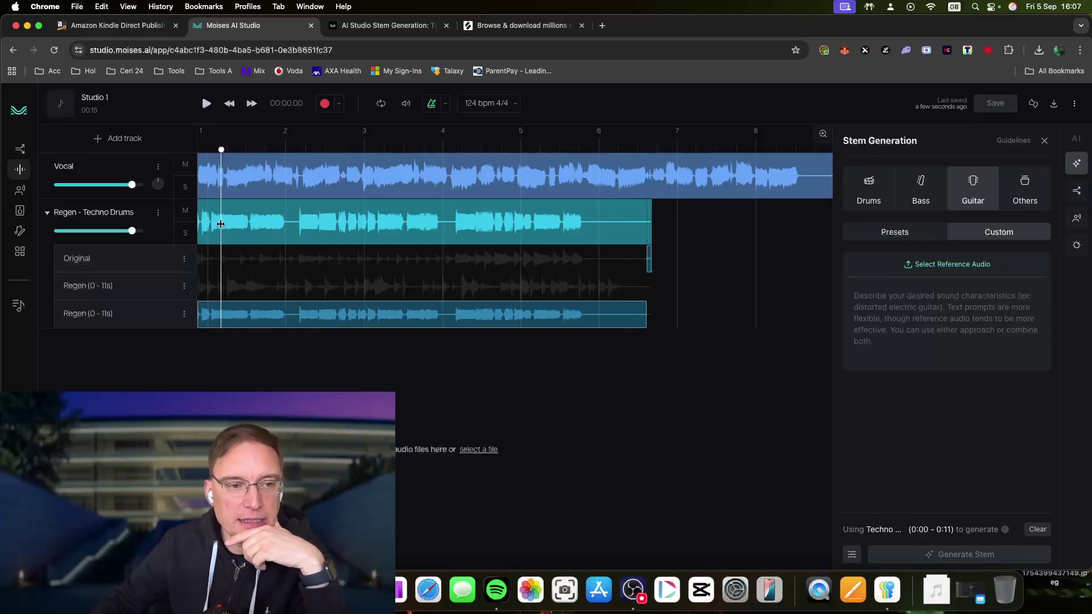
# Mute the Regen - Techno Drums track and collapse its list of takes.
pyautogui.click(46, 215)
pyautogui.click(47, 214)
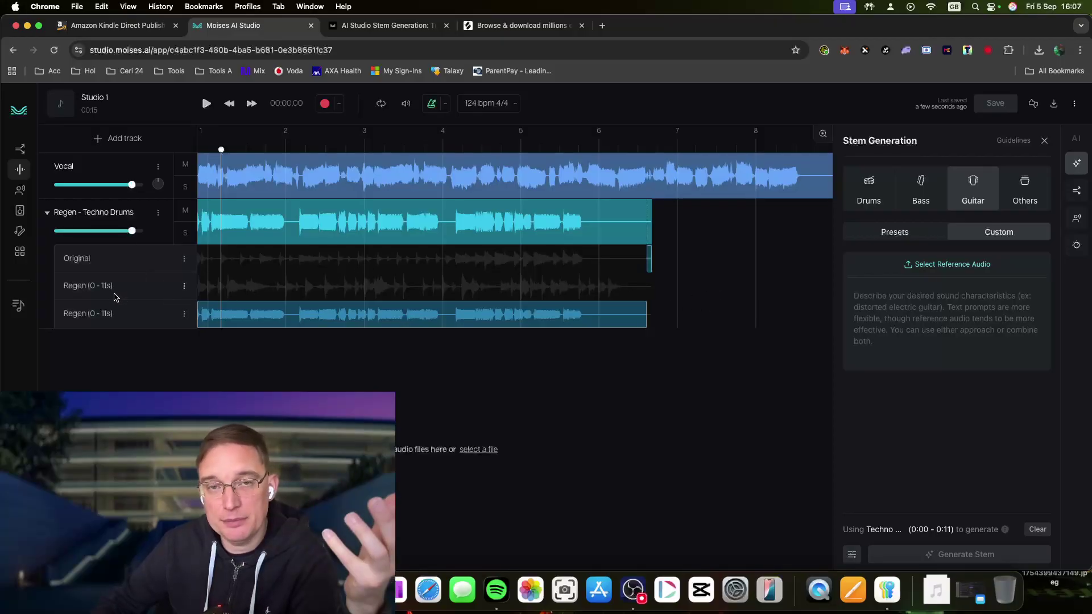
pyautogui.click(185, 259)
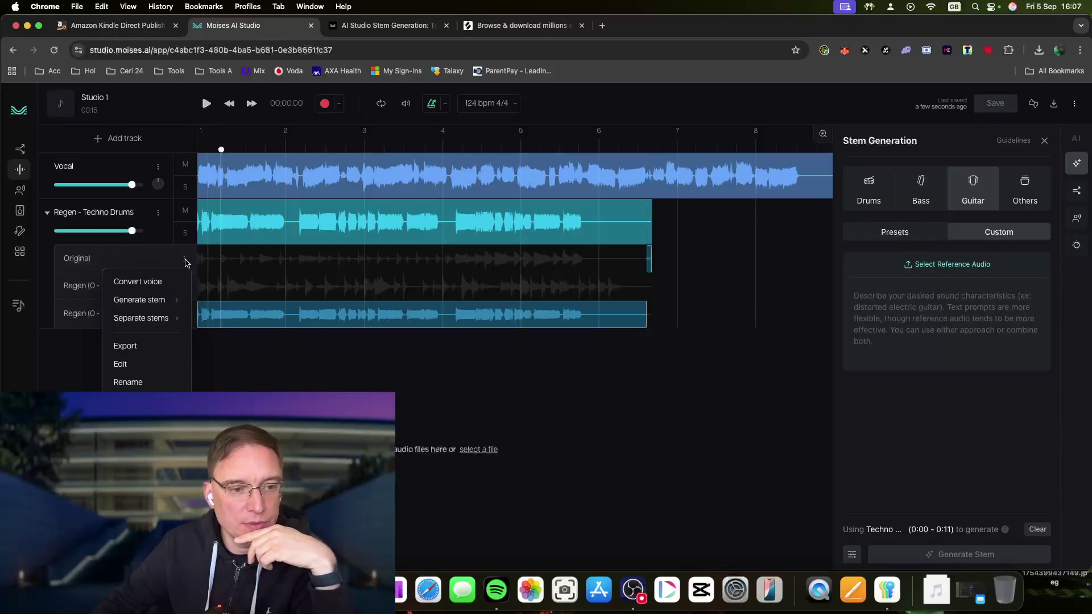
pyautogui.click(184, 261)
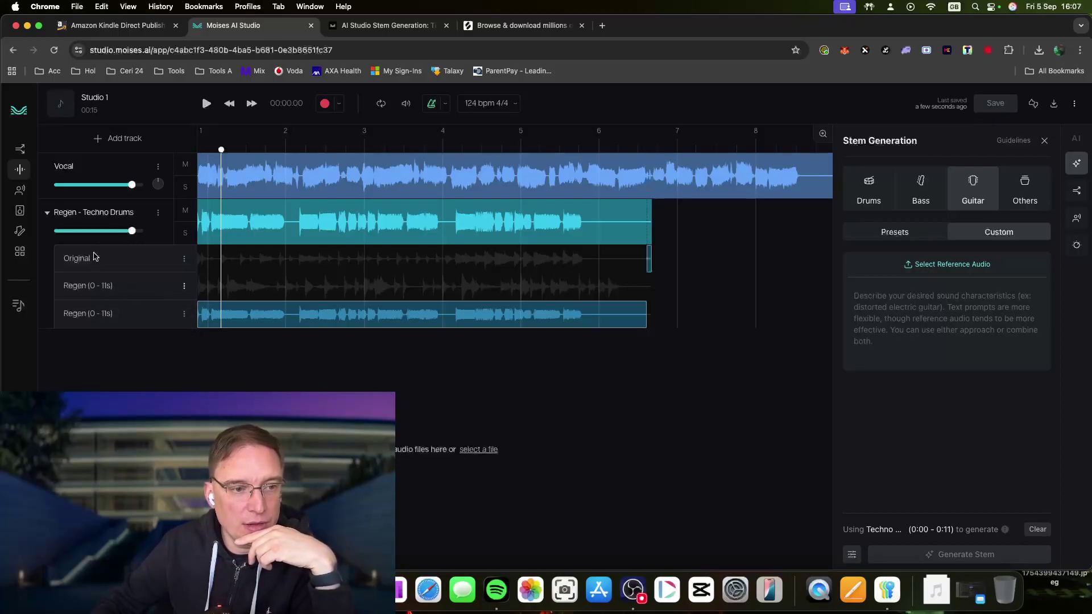
pyautogui.click(185, 211)
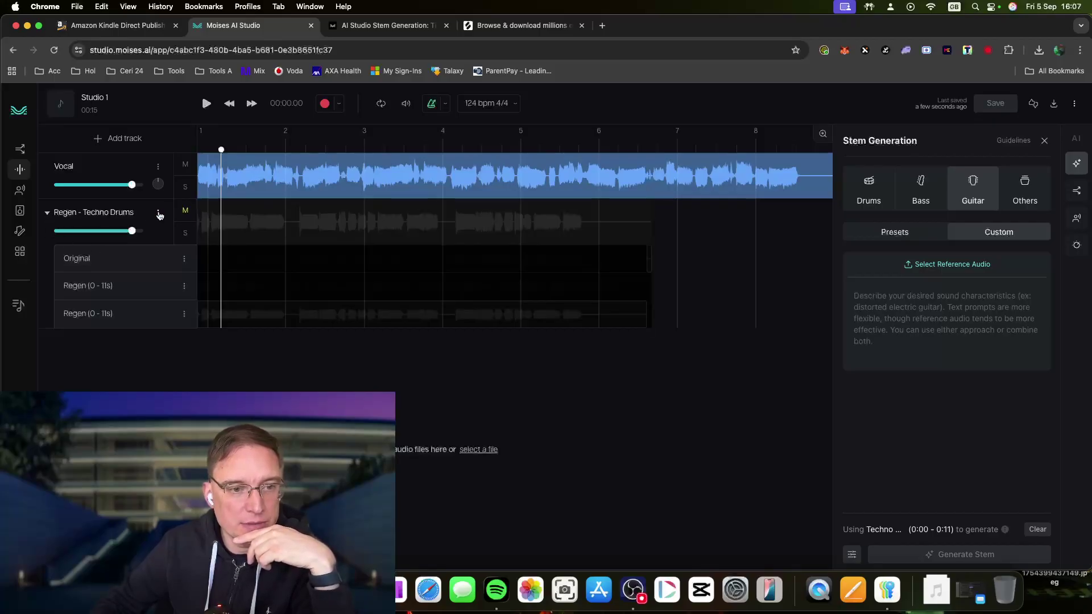
pyautogui.click(49, 215)
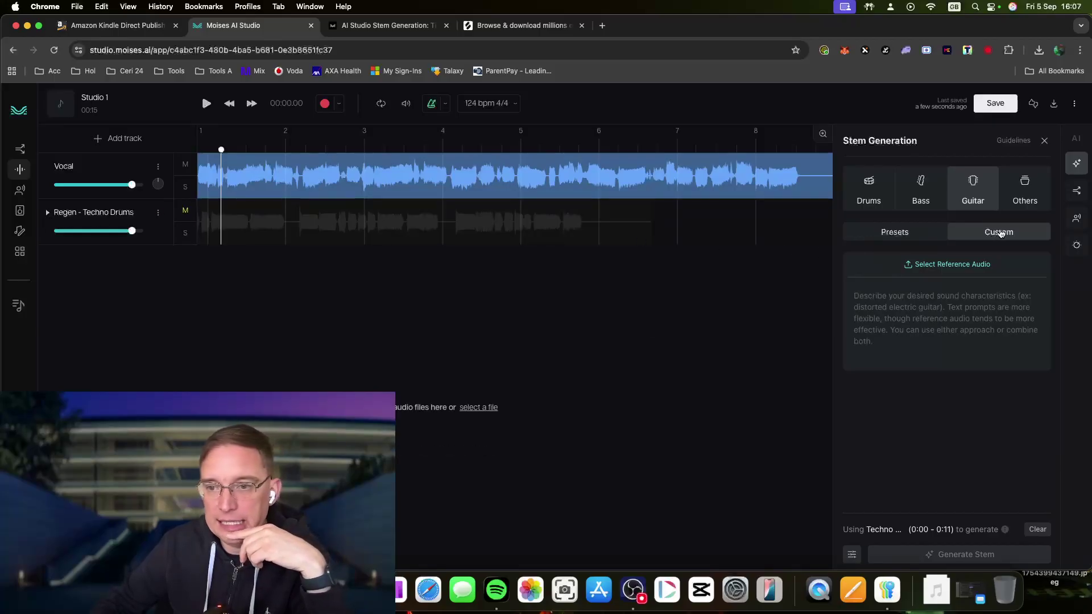
# Generate a new take for the Regen - Techno Drums region using the drums AI Match preset.
pyautogui.click(871, 202)
pyautogui.click(120, 139)
pyautogui.click(486, 371)
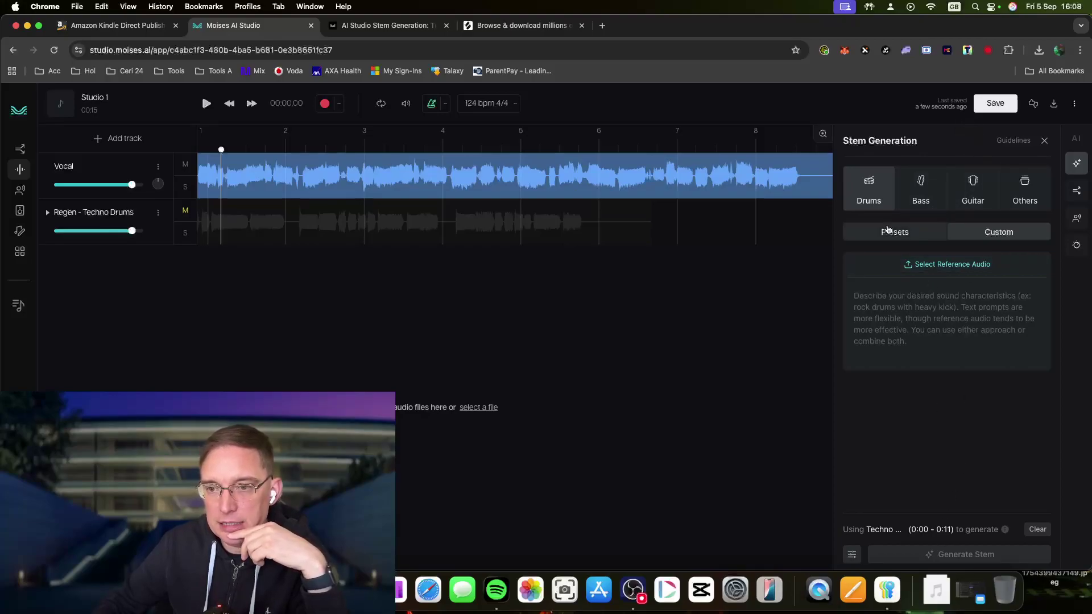
pyautogui.click(889, 230)
pyautogui.click(927, 274)
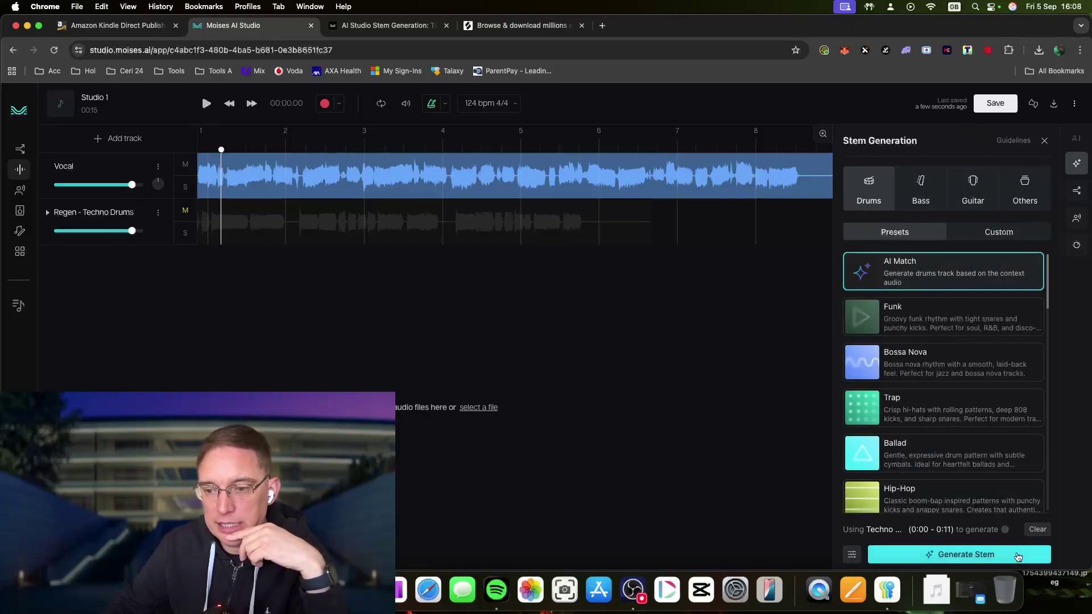
pyautogui.click(981, 555)
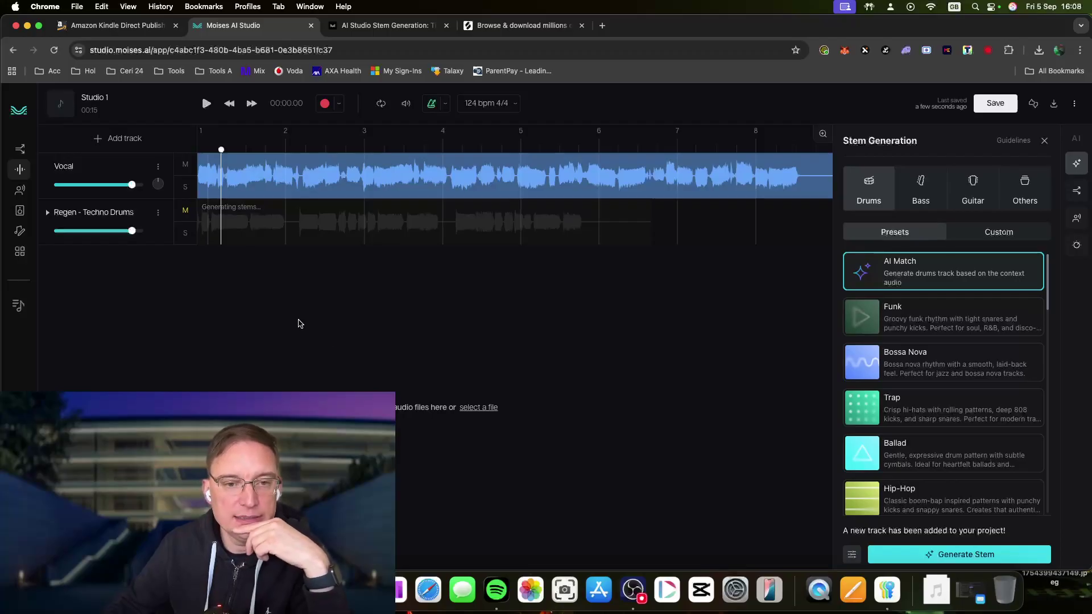
# Unmute Regen - Techno Drums, play its newest take with the Vocal, and lower the track's volume to about -19 dB.
pyautogui.click(145, 216)
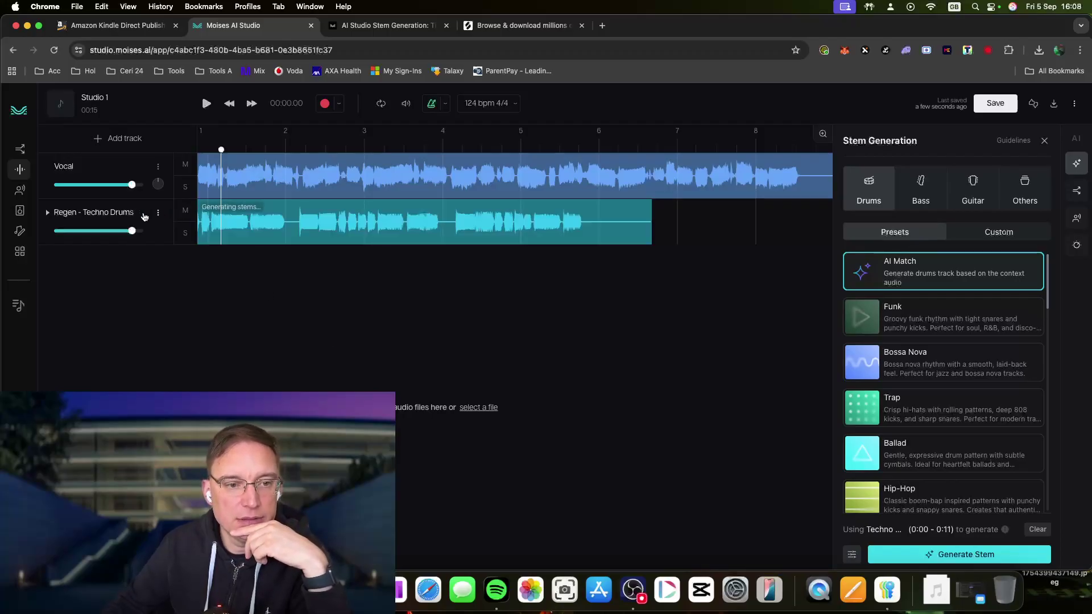
pyautogui.click(49, 212)
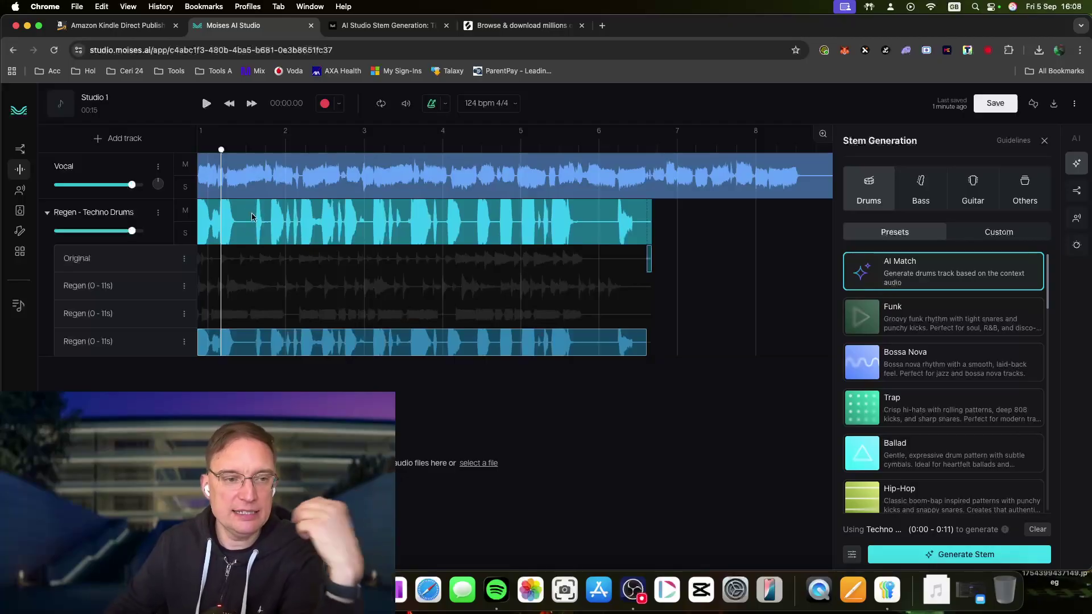
pyautogui.click(228, 103)
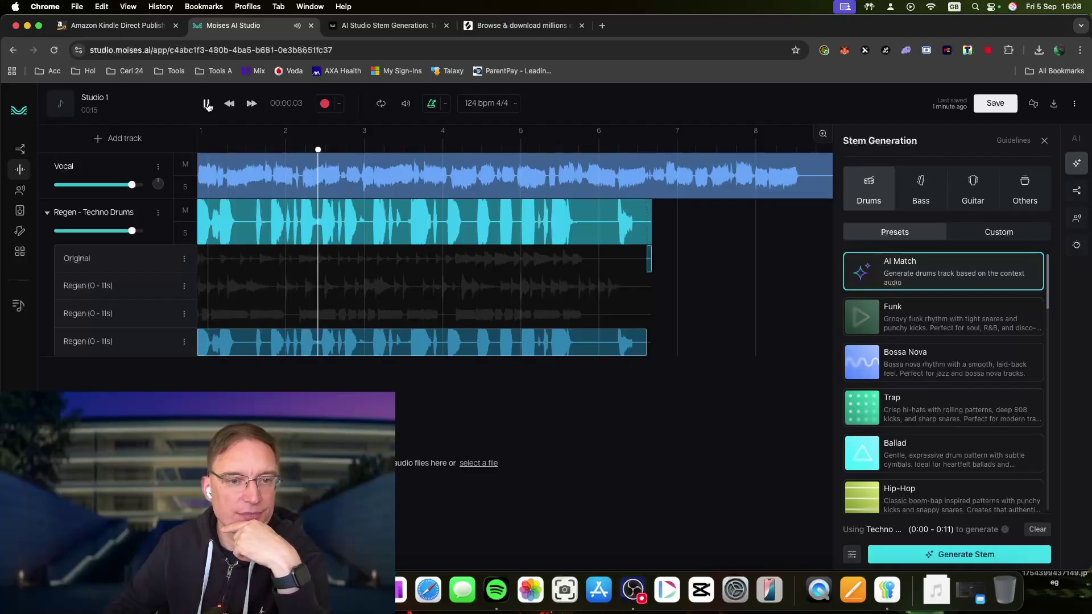
pyautogui.click(206, 103)
pyautogui.click(206, 103)
pyautogui.moveTo(130, 231); pyautogui.dragTo(110, 233)
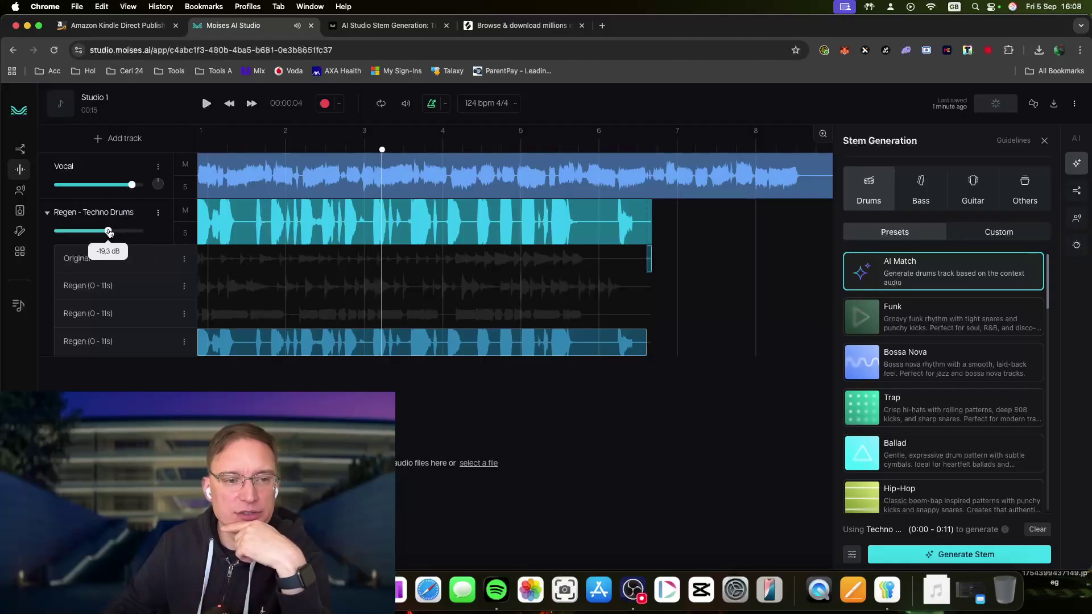
pyautogui.click(207, 103)
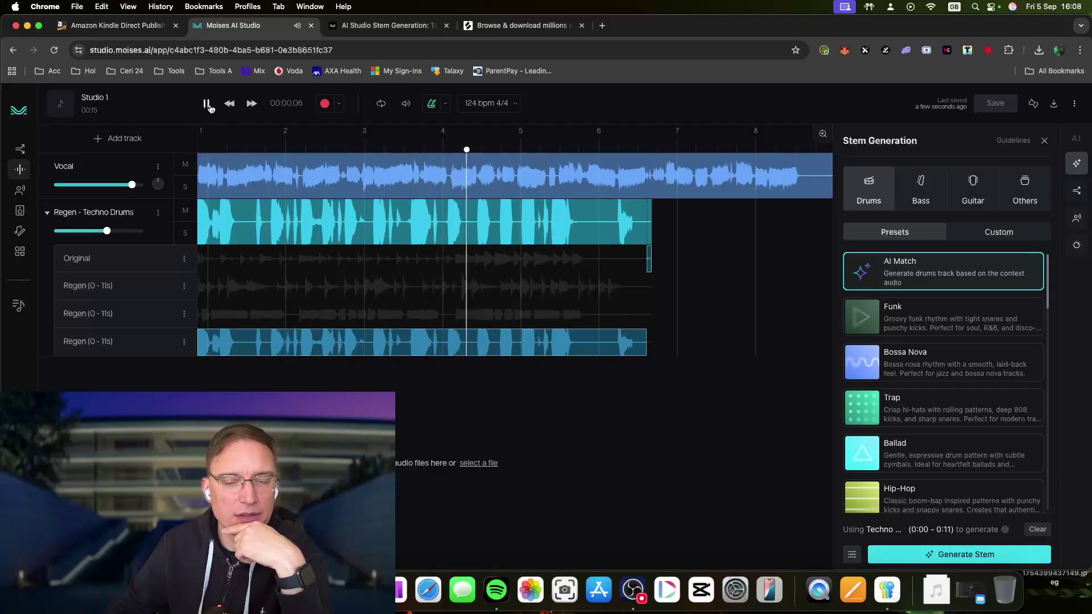
pyautogui.click(207, 103)
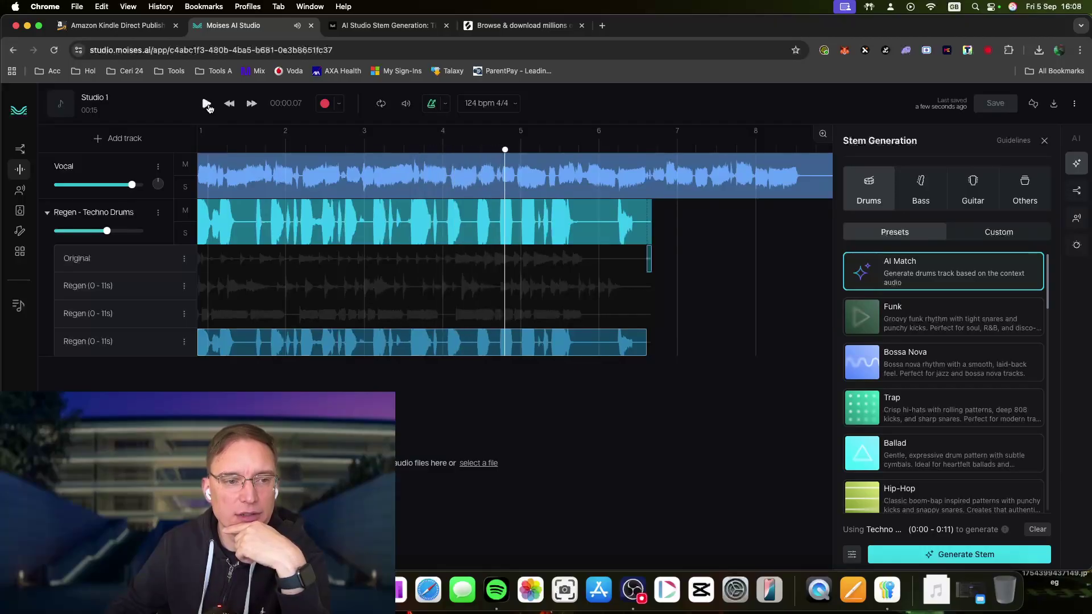
# Delete the Regen - Techno Drums track and play the Vocal on its own for a few seconds.
pyautogui.click(46, 215)
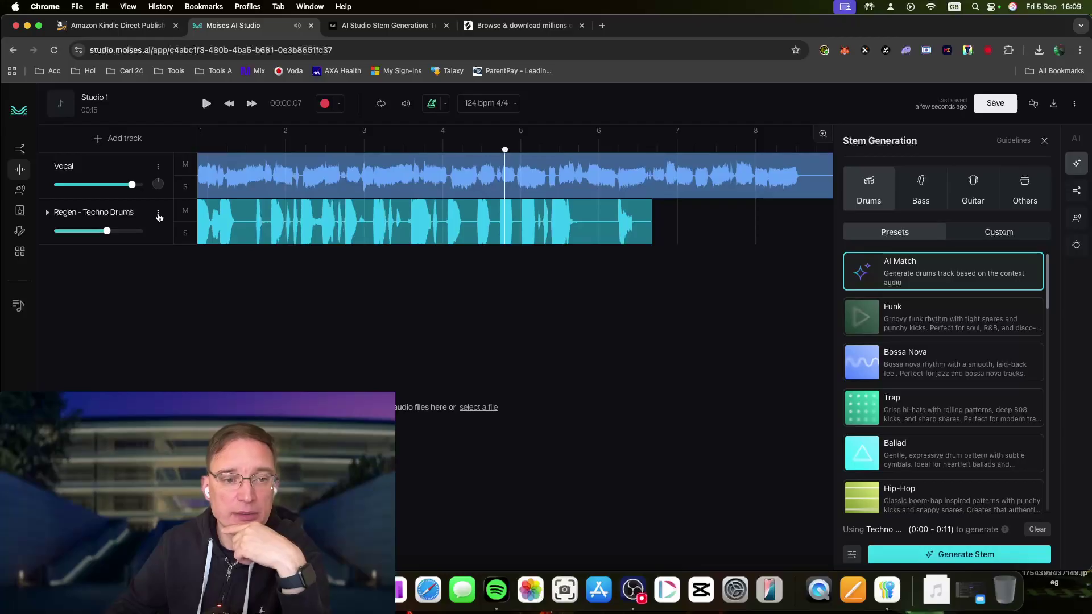
pyautogui.click(158, 215)
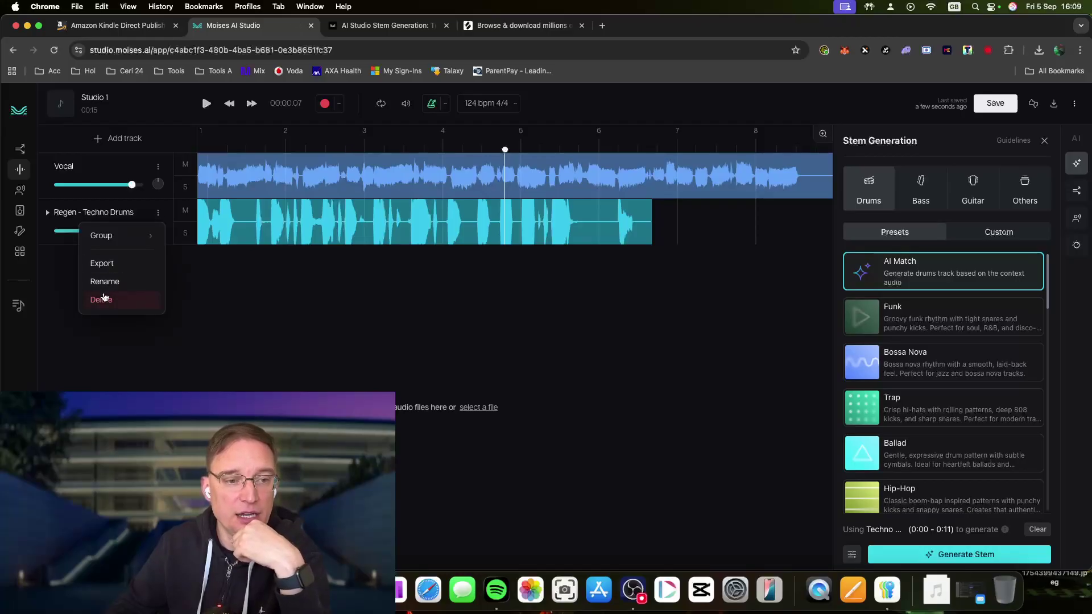
pyautogui.click(104, 299)
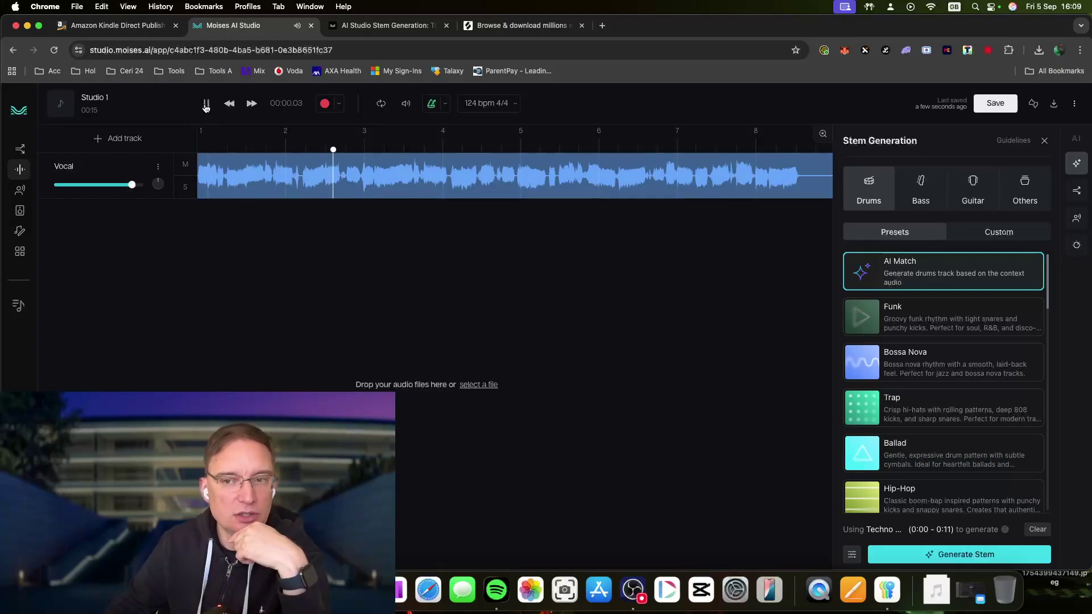
pyautogui.click(206, 105)
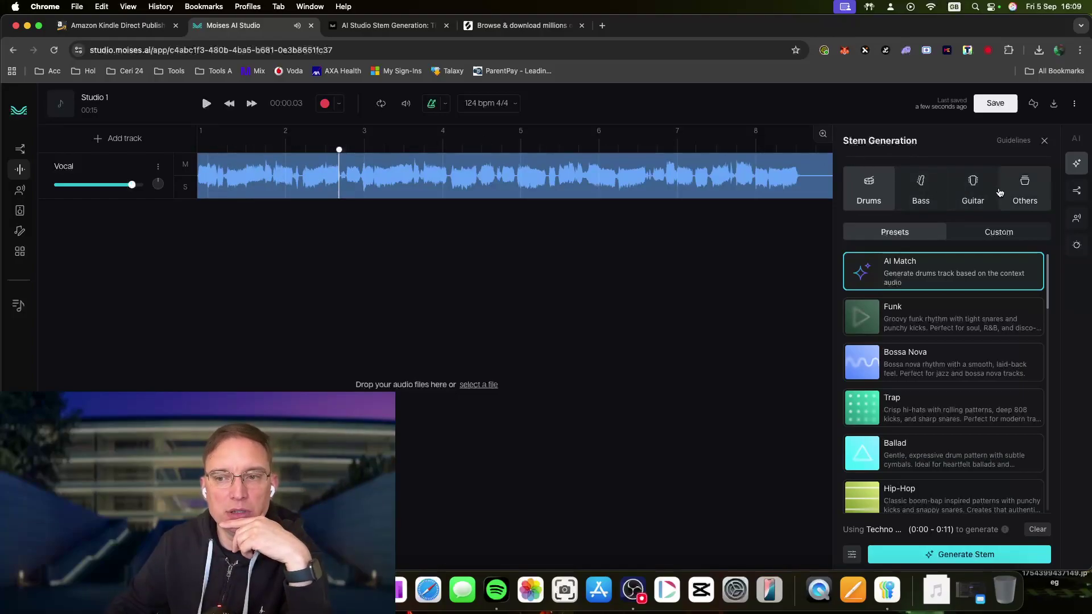
# Try to generate a stem from the Strings preset in the Others instrument category.
pyautogui.click(1022, 186)
pyautogui.click(901, 317)
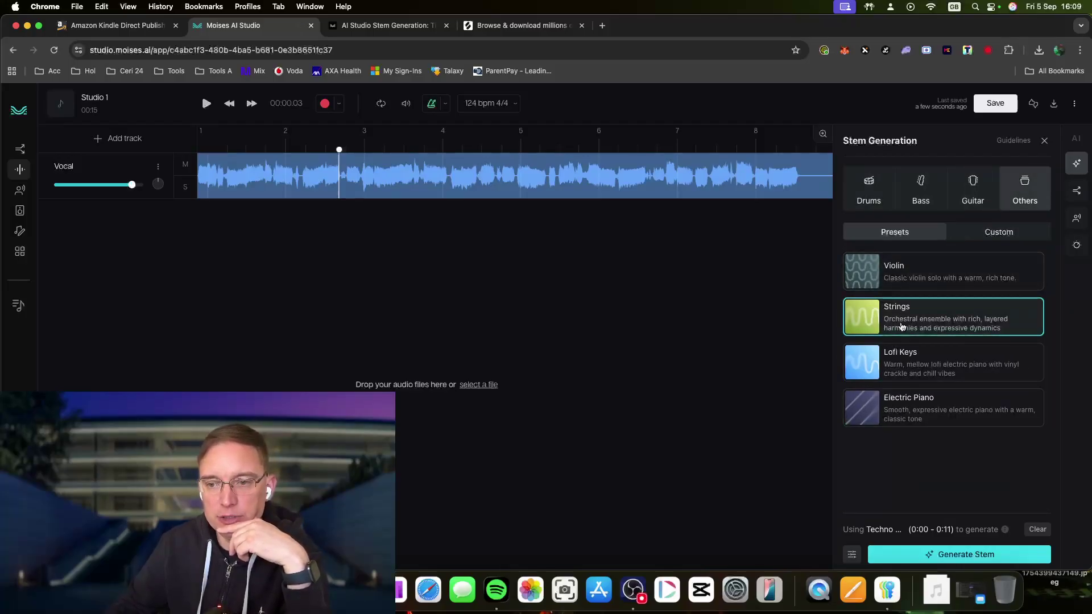
pyautogui.click(970, 559)
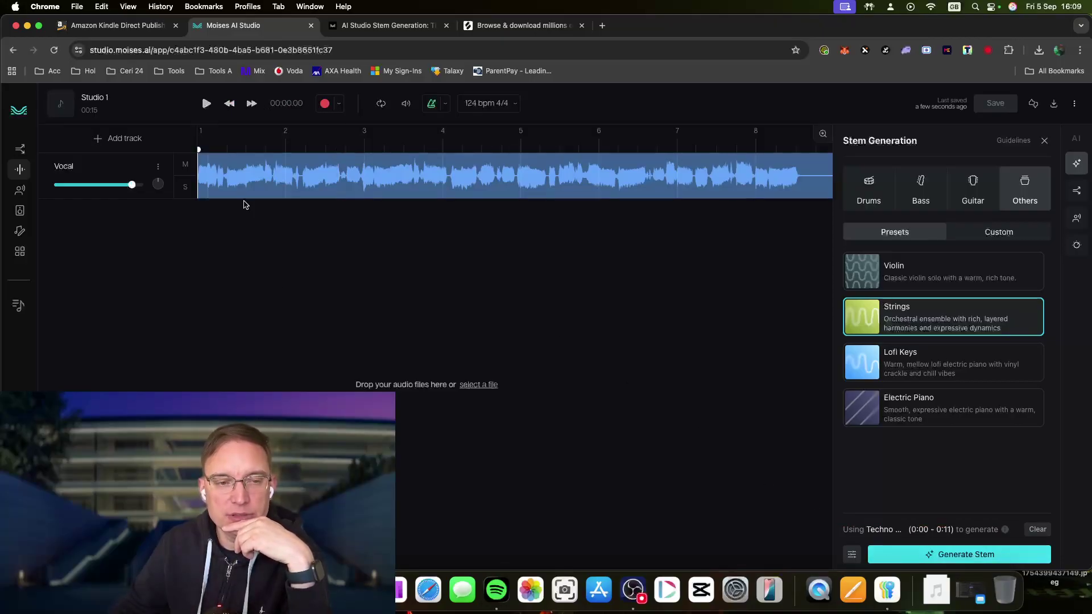
pyautogui.click(937, 556)
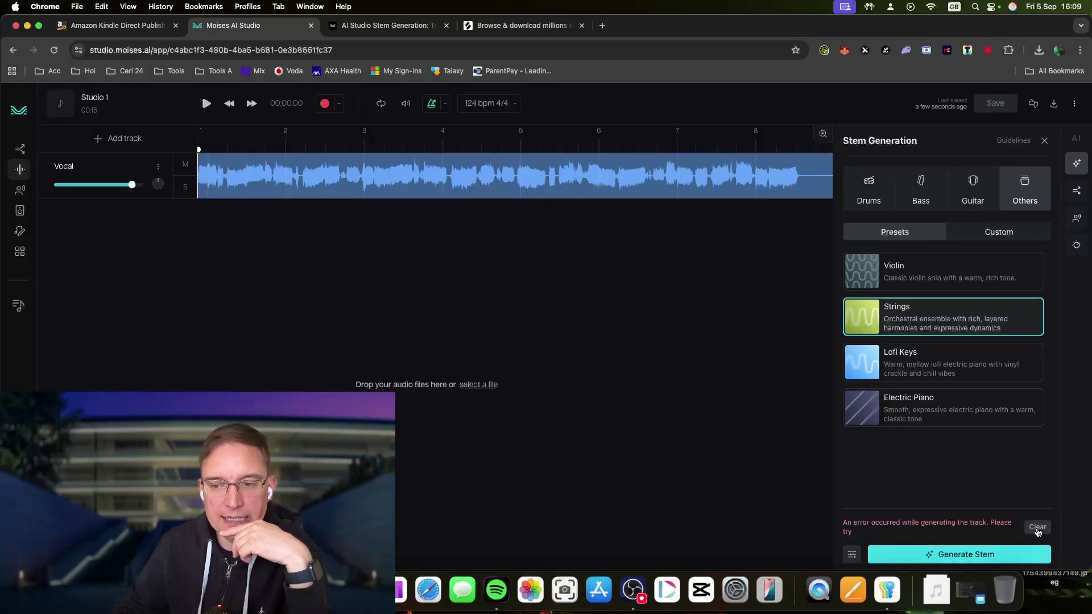
pyautogui.click(989, 557)
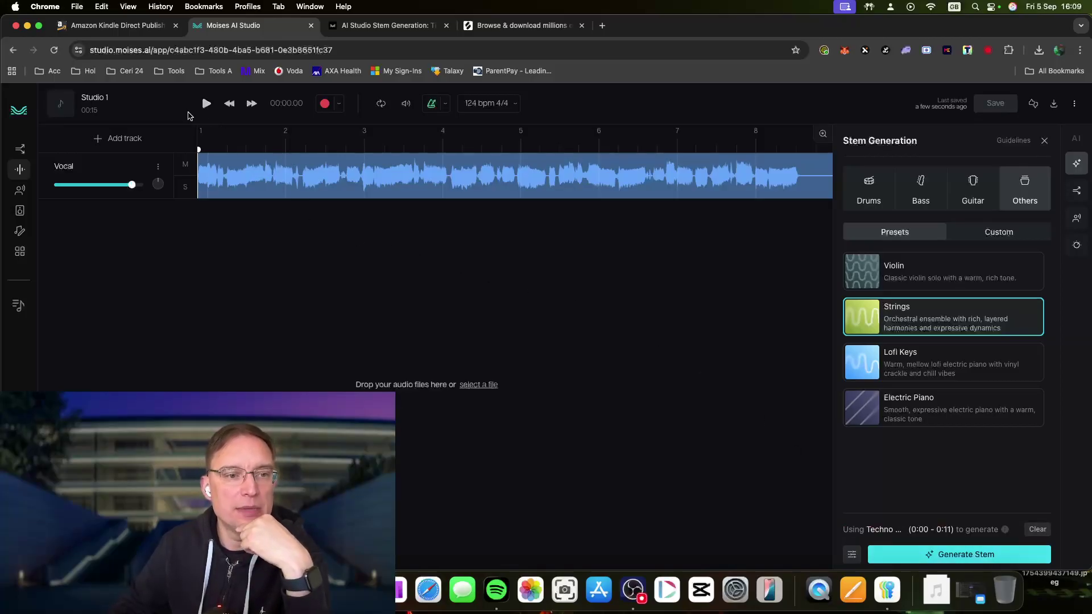
pyautogui.click(633, 590)
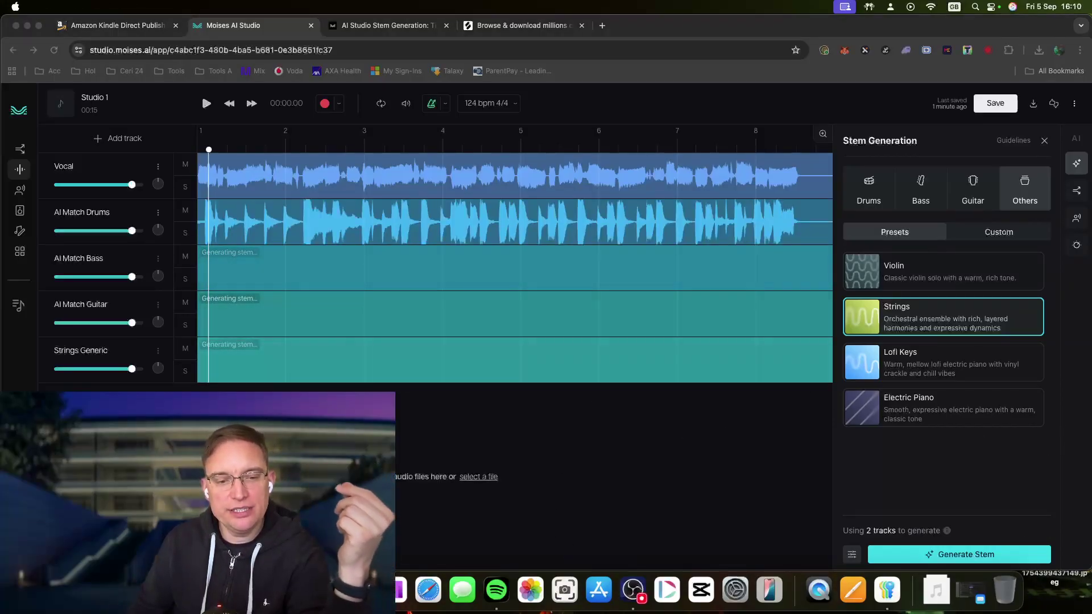
pyautogui.click(88, 245)
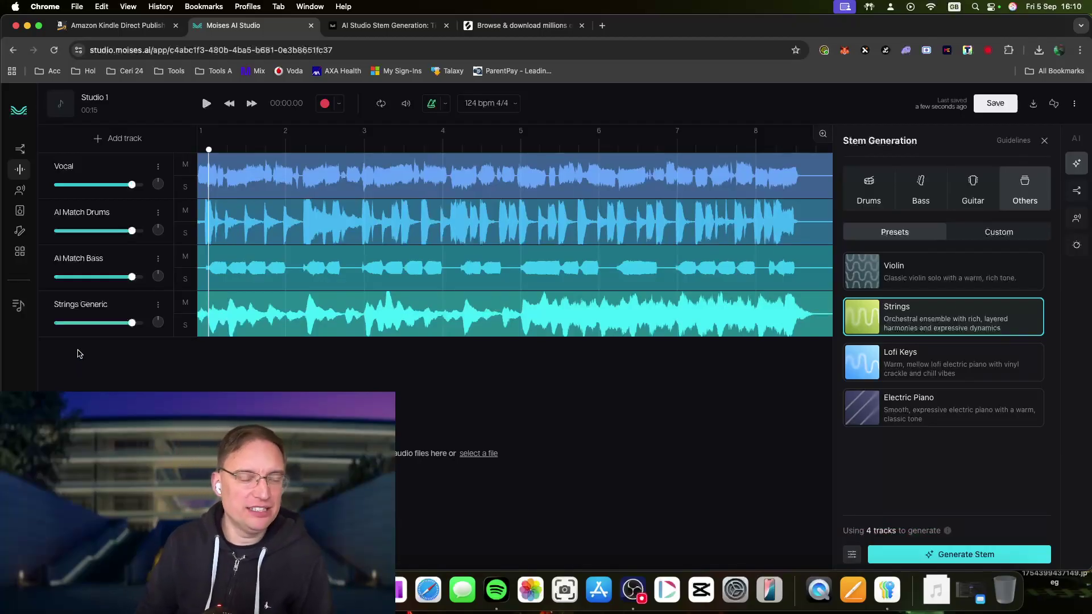
# Add a new AI instrument track using the guitar AI Match preset.
pyautogui.click(117, 141)
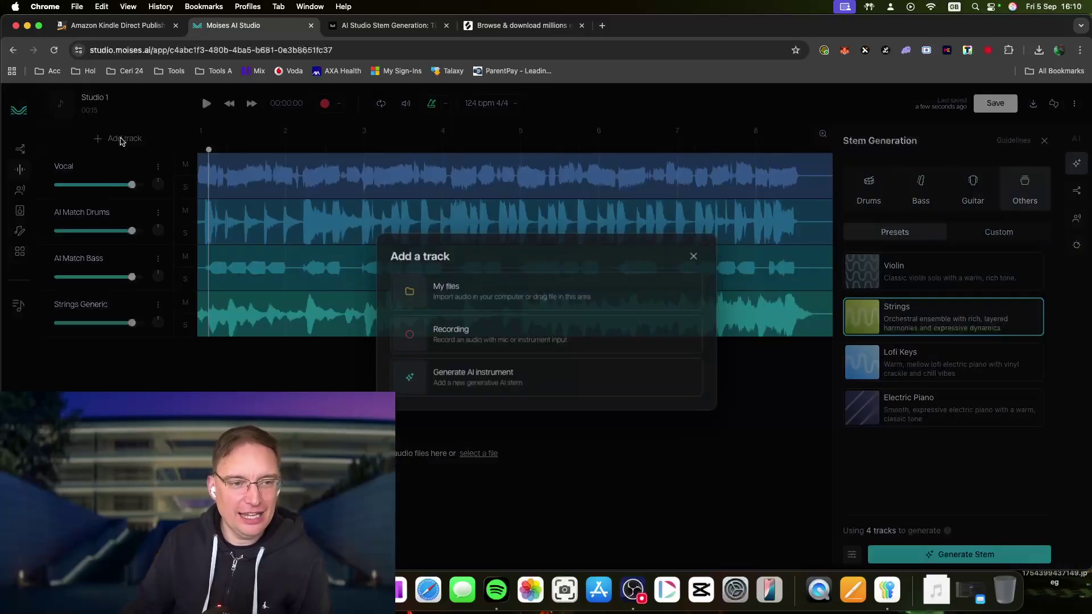
pyautogui.click(495, 392)
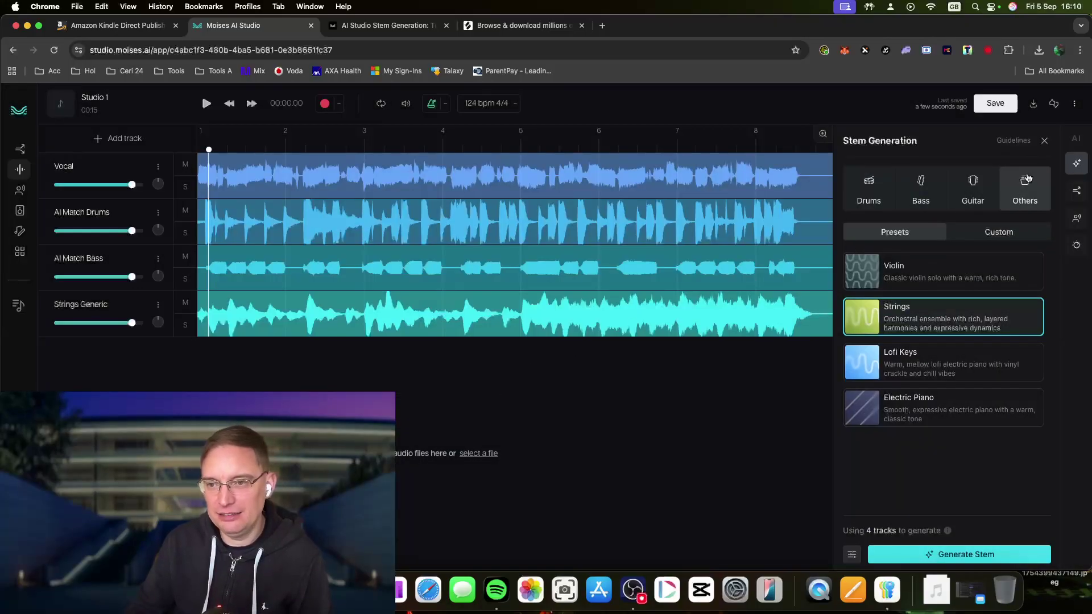
pyautogui.click(972, 187)
pyautogui.click(980, 551)
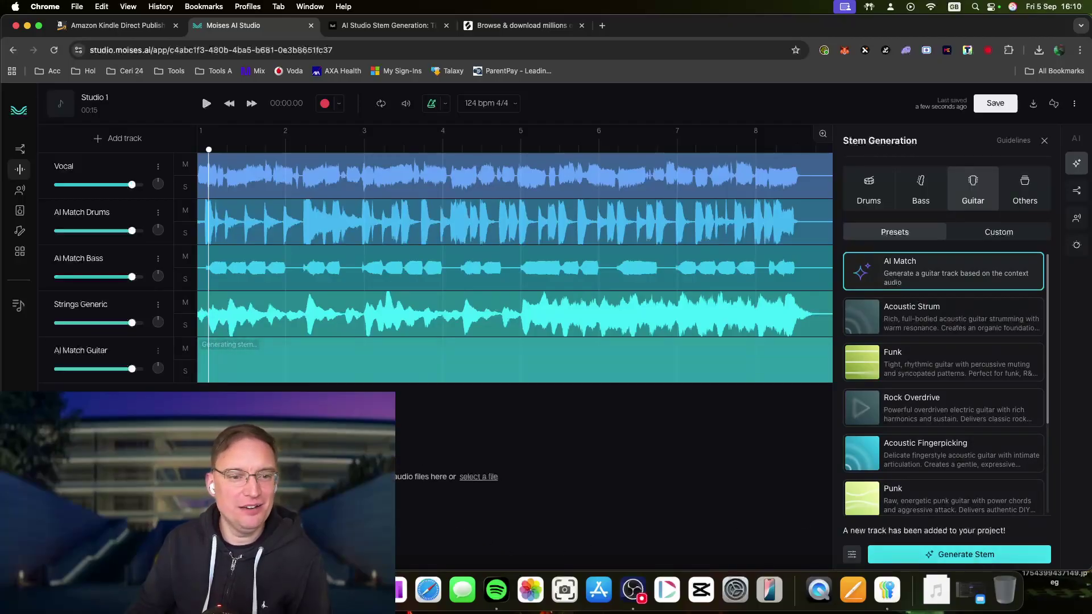
# Play the arrangement briefly, and solo the AI Match Drums track to hear it alone from the start.
pyautogui.click(207, 104)
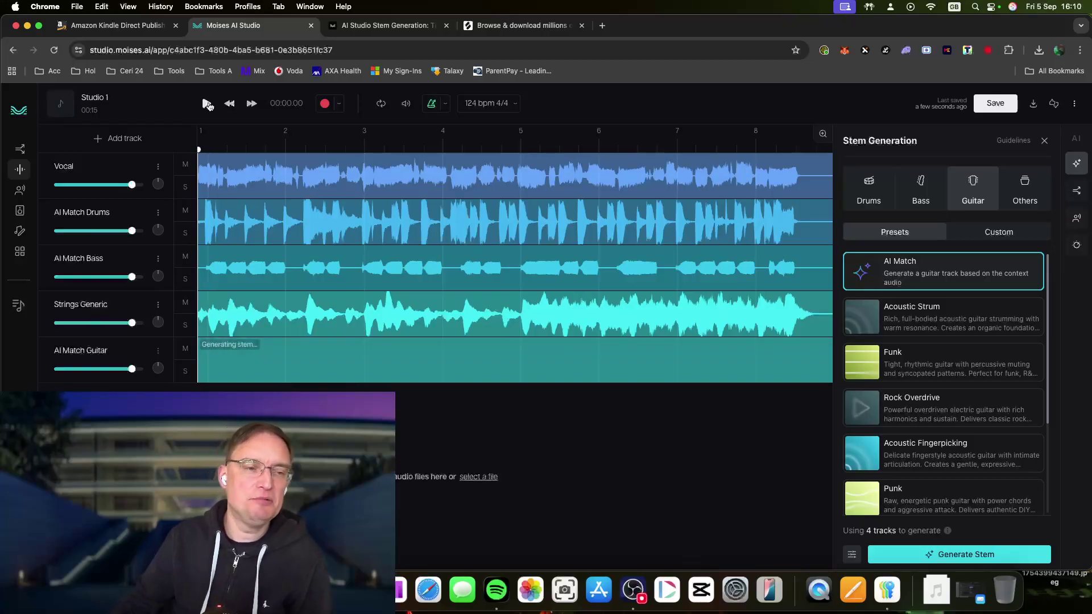
pyautogui.click(207, 104)
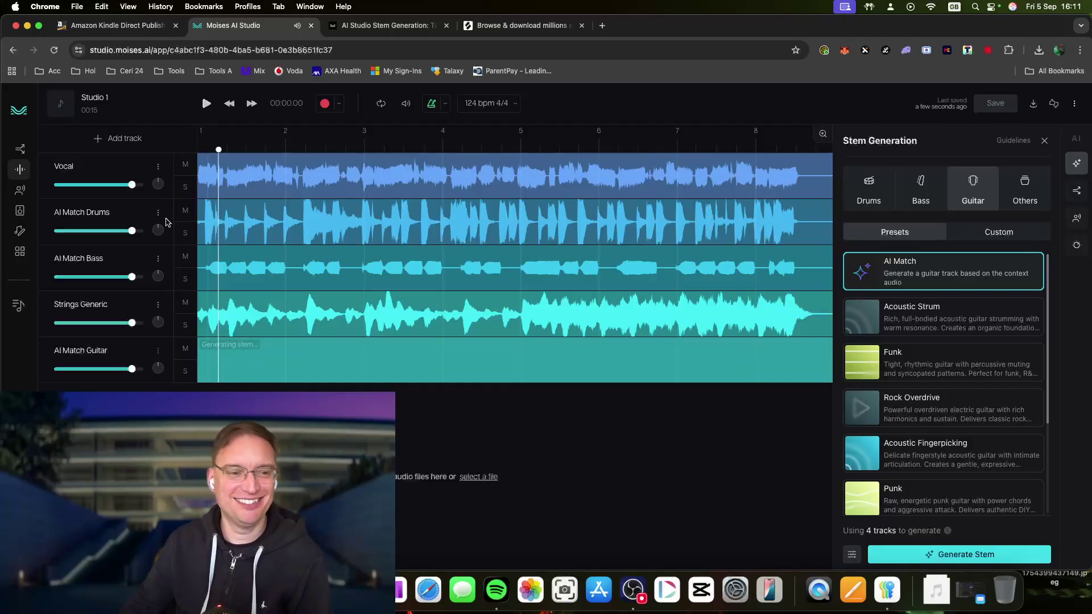
pyautogui.click(185, 232)
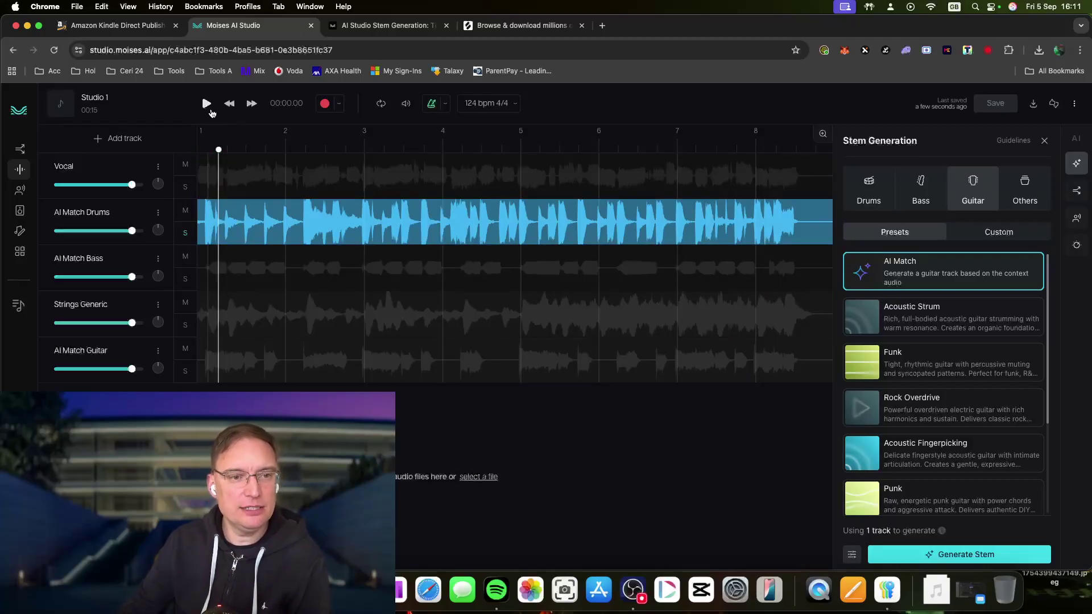
pyautogui.click(229, 103)
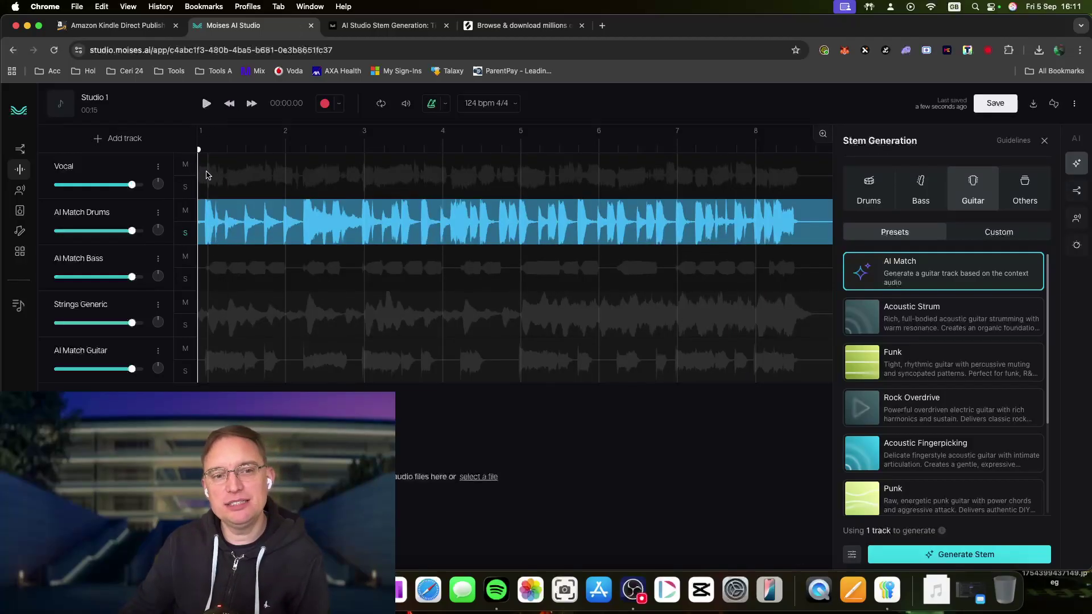
pyautogui.click(186, 233)
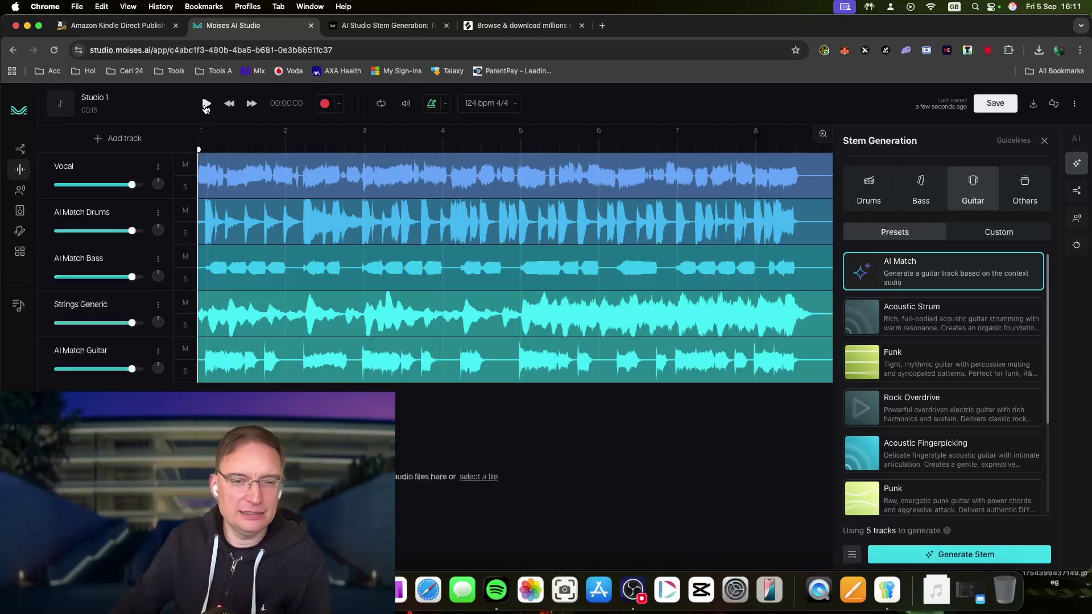
pyautogui.click(183, 233)
pyautogui.click(206, 104)
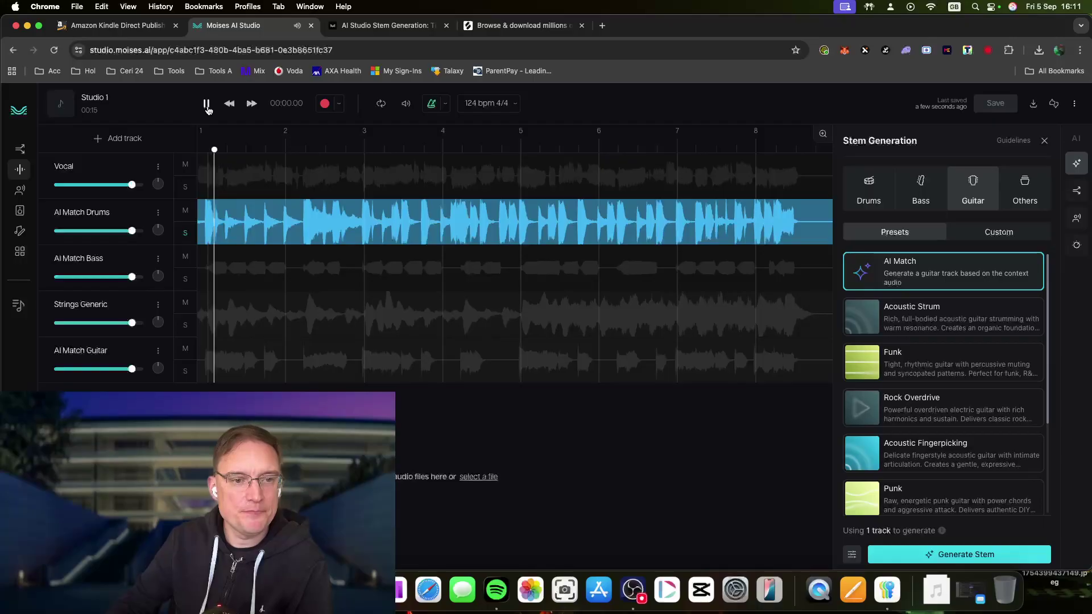
# Solo AI Match Bass and Strings Generic together with the drums and play them, toggling the bass off and back on.
pyautogui.click(186, 281)
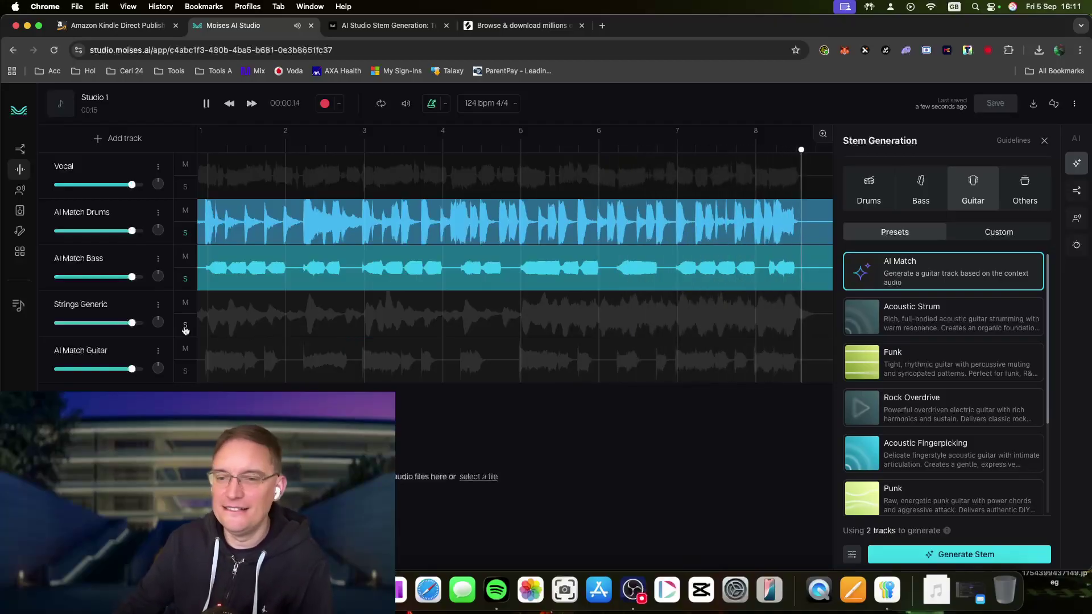
pyautogui.click(185, 328)
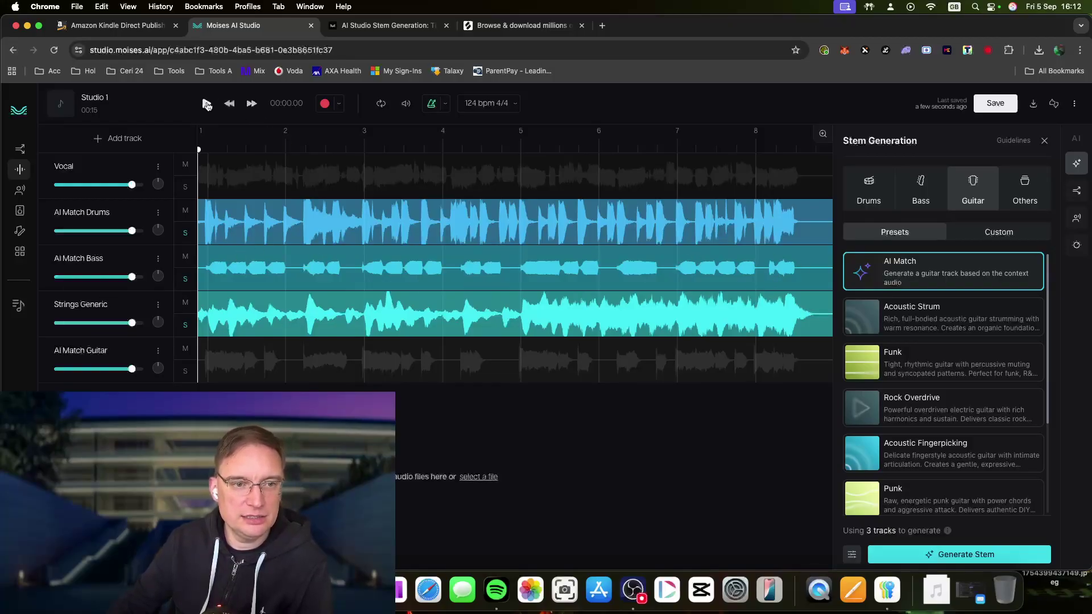
pyautogui.click(206, 104)
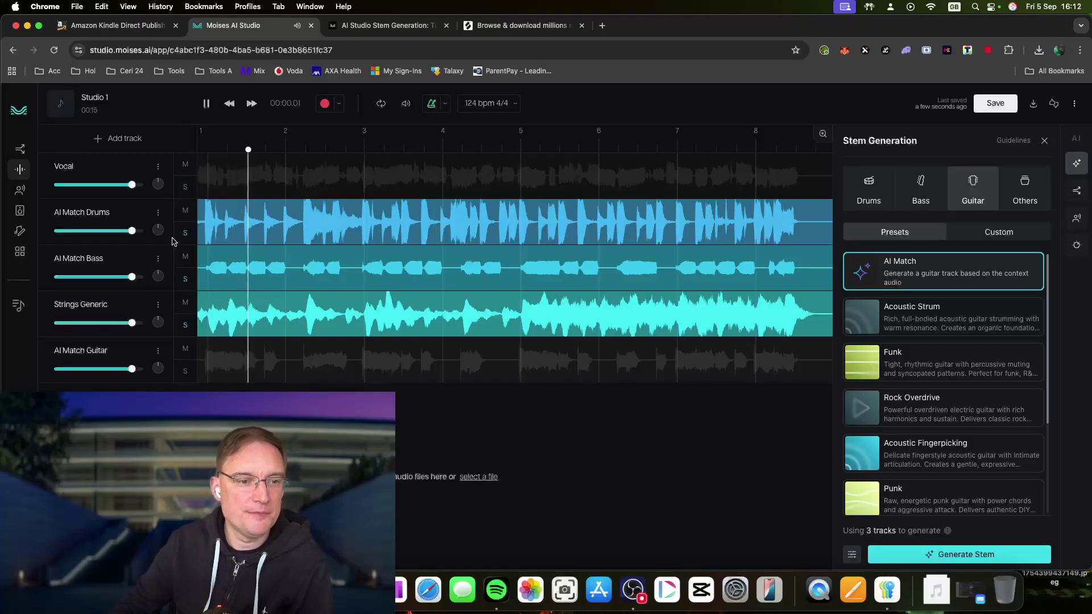
pyautogui.click(185, 258)
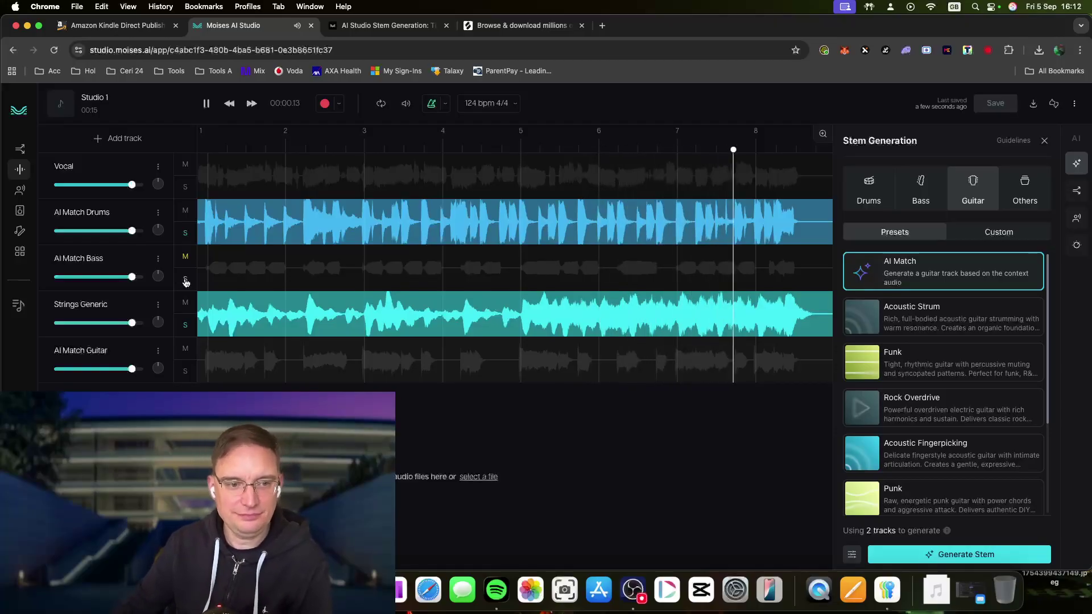
pyautogui.click(185, 280)
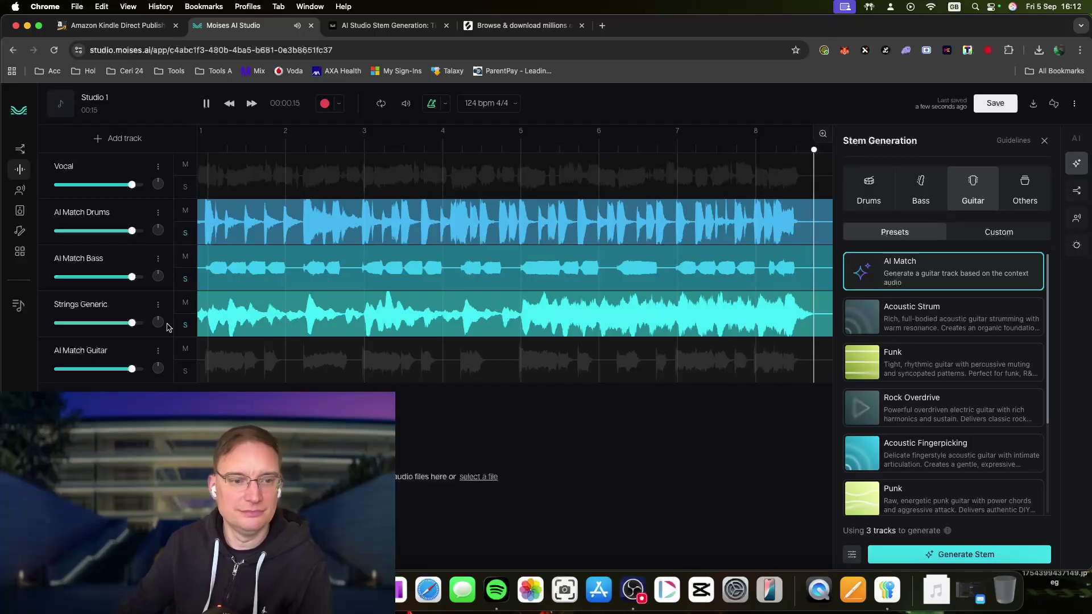
# Mute the Strings Generic and AI Match Bass tracks and solo AI Match Guitar alongside the drums.
pyautogui.click(189, 306)
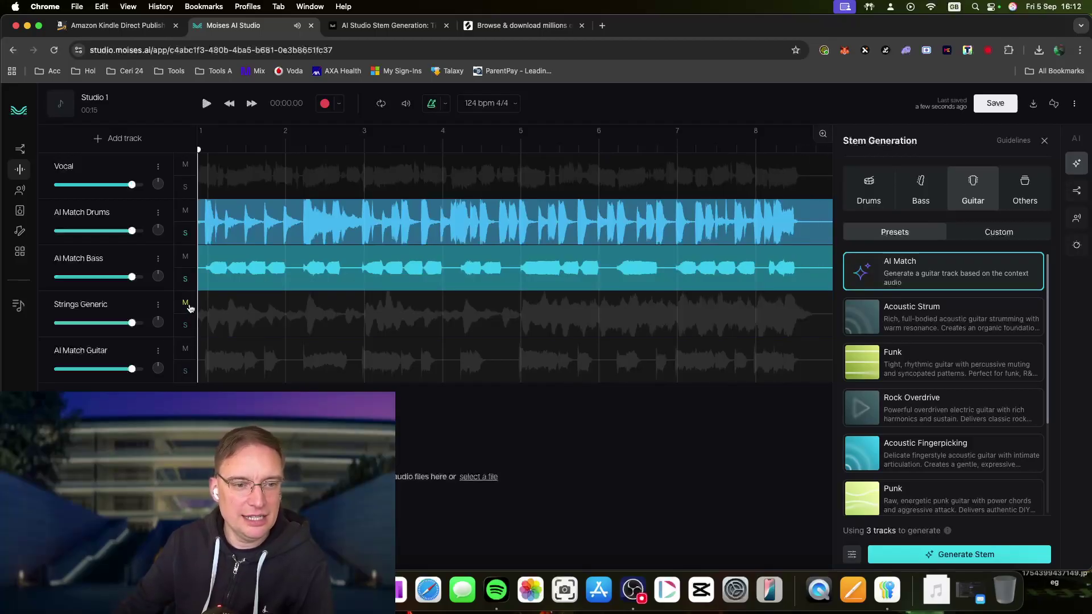
pyautogui.click(185, 258)
pyautogui.click(189, 375)
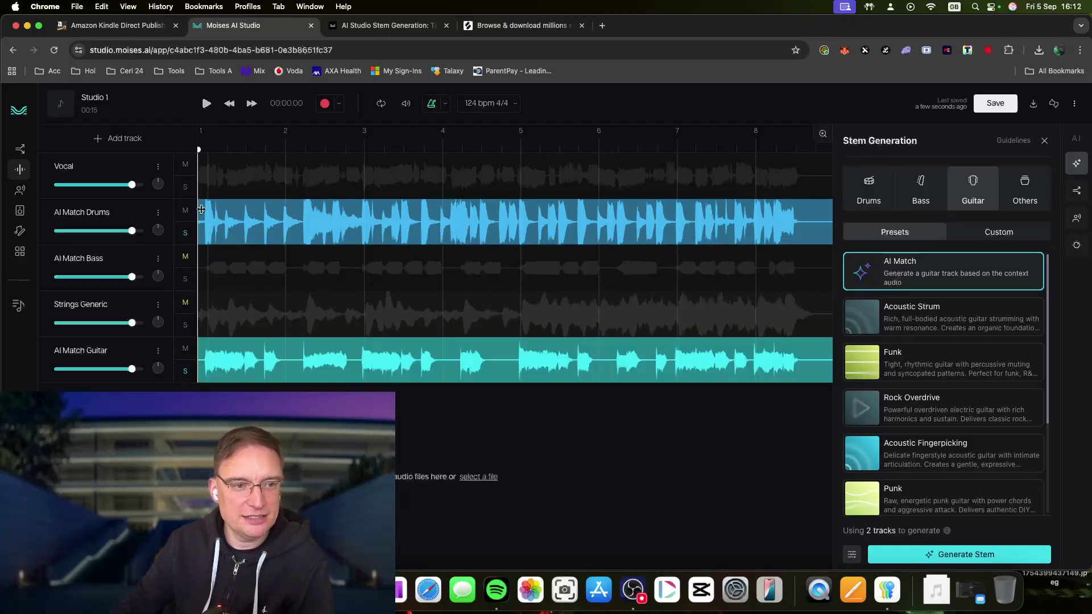
# Play the soloed drums and guitar together, and inspect the AI Match Guitar track in the Stem editor before closing it.
pyautogui.click(206, 103)
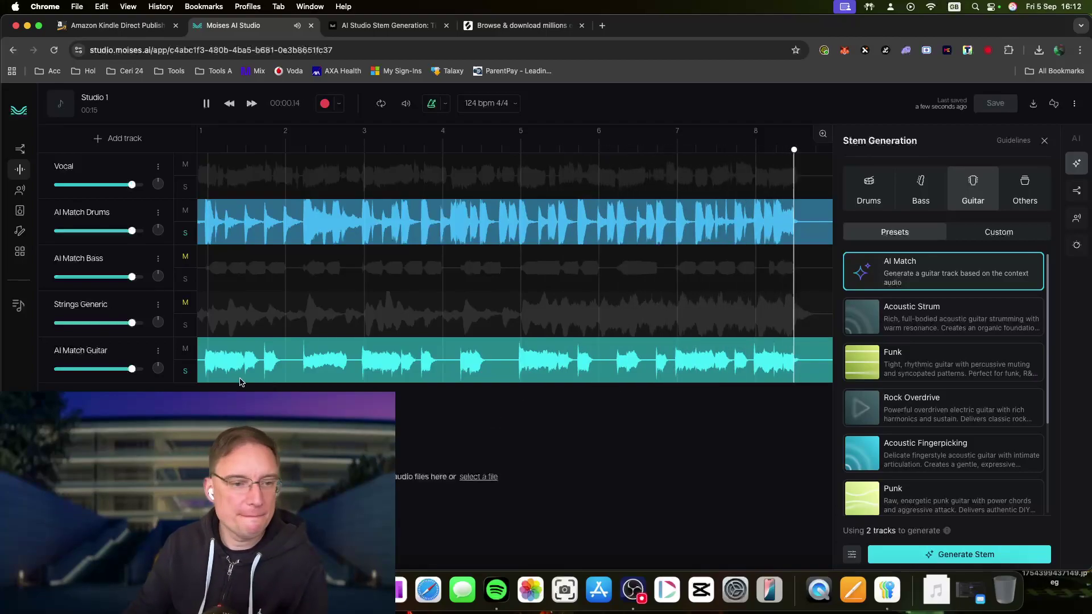
pyautogui.click(158, 352)
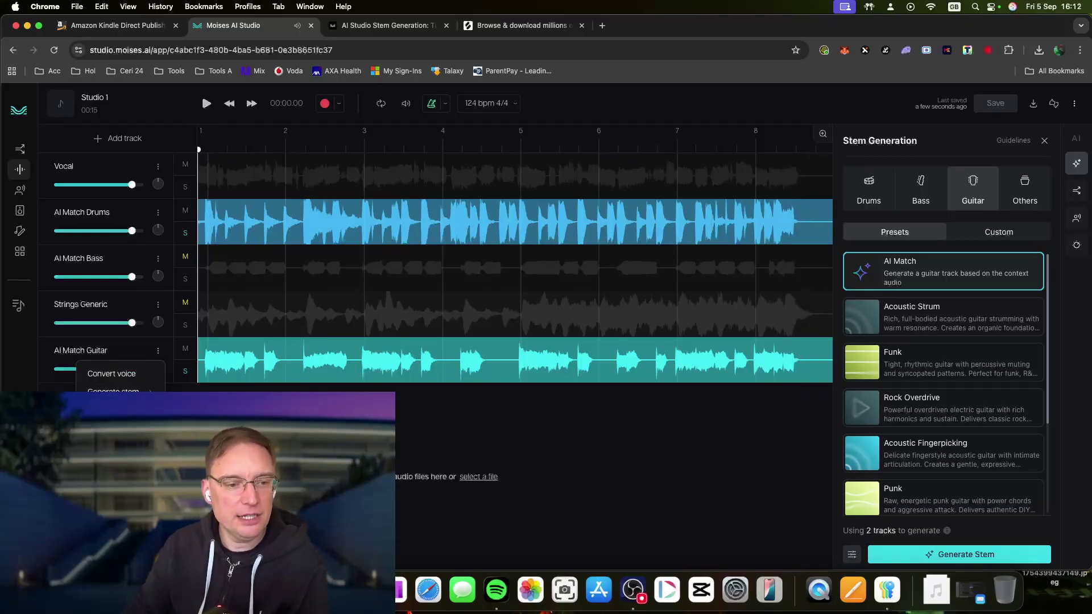
pyautogui.click(114, 408)
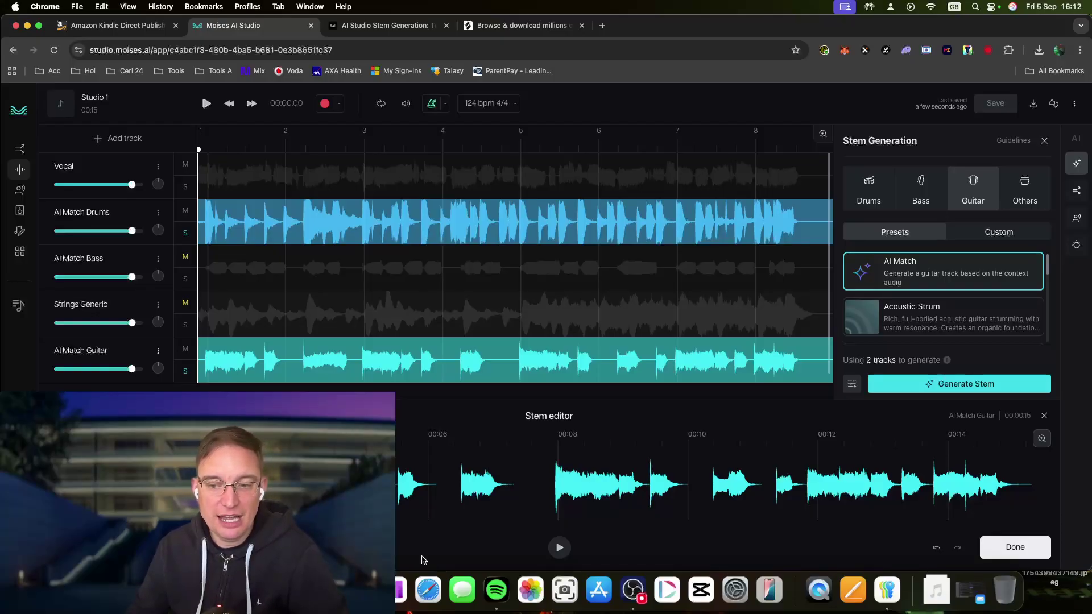
pyautogui.click(1016, 552)
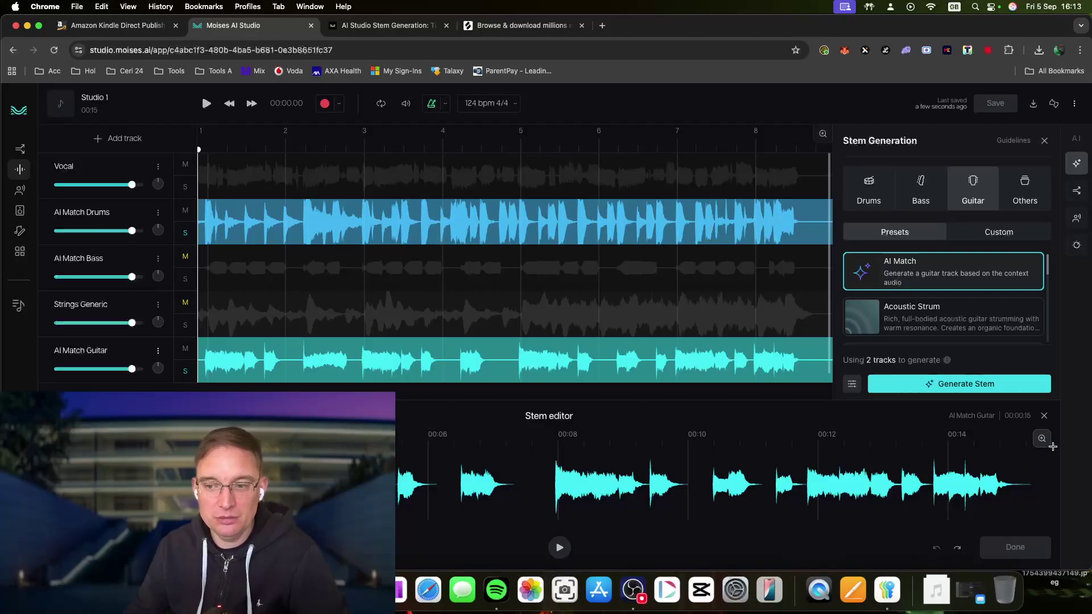
pyautogui.click(1044, 417)
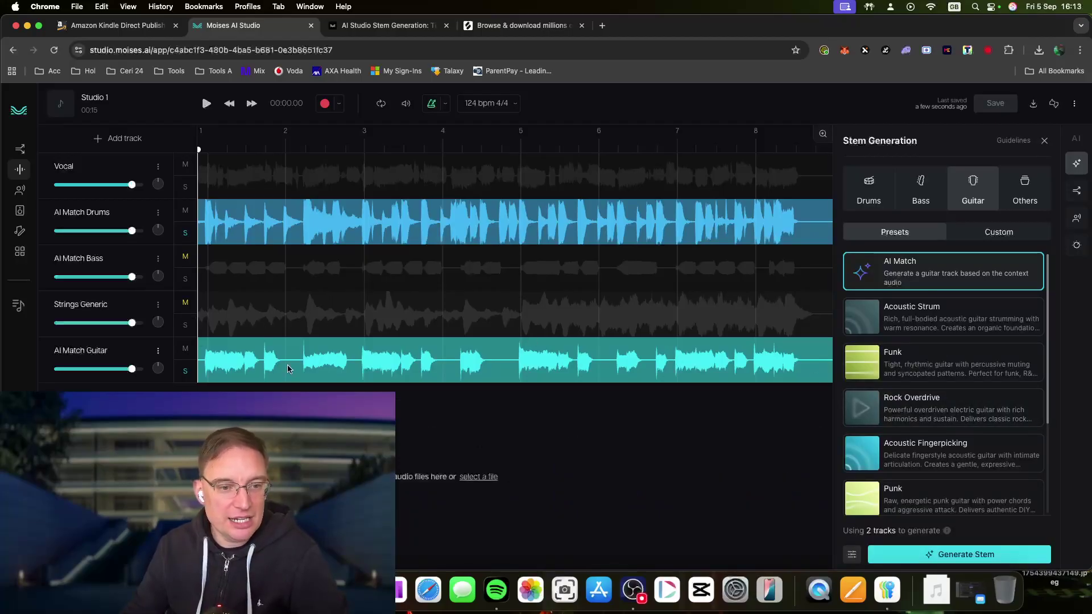
# Select the 0:02–0:03 section of the AI Match Guitar track within bar 2 and regenerate that selection.
pyautogui.moveTo(298, 362); pyautogui.dragTo(356, 362)
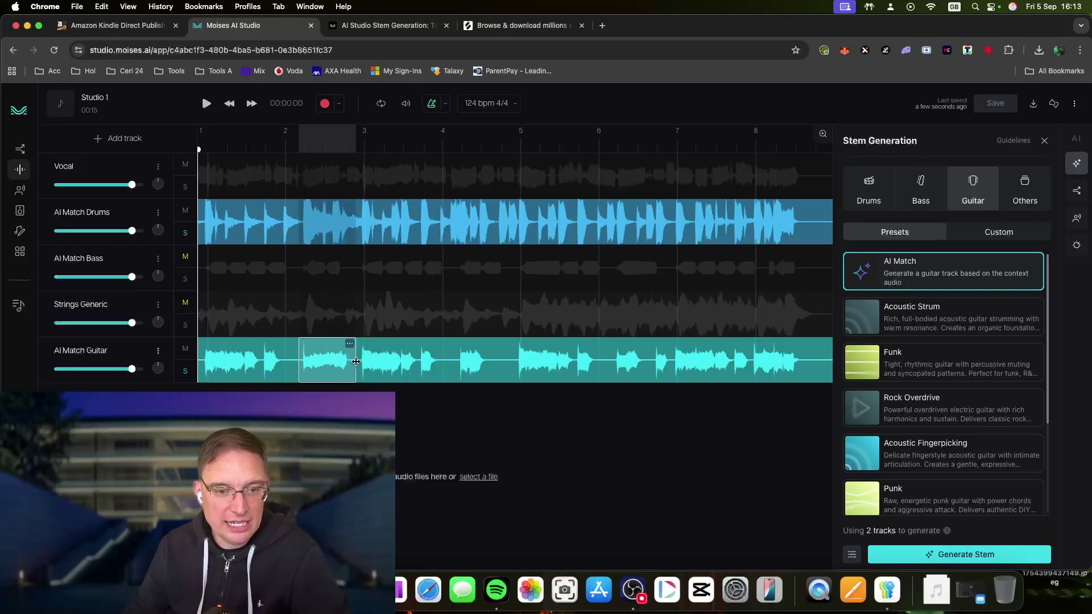
pyautogui.click(350, 343)
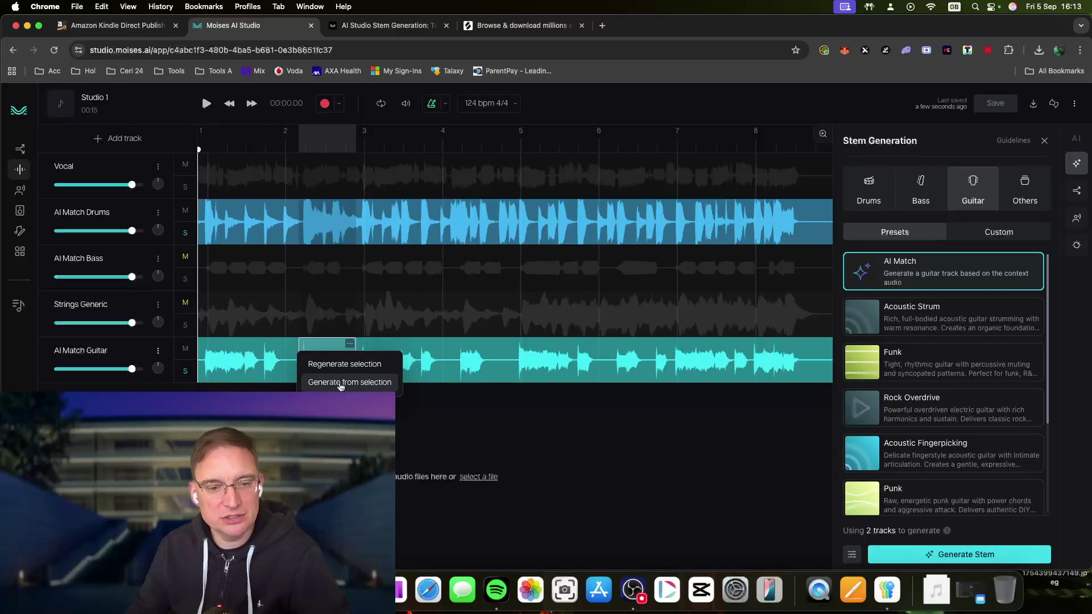
pyautogui.click(341, 364)
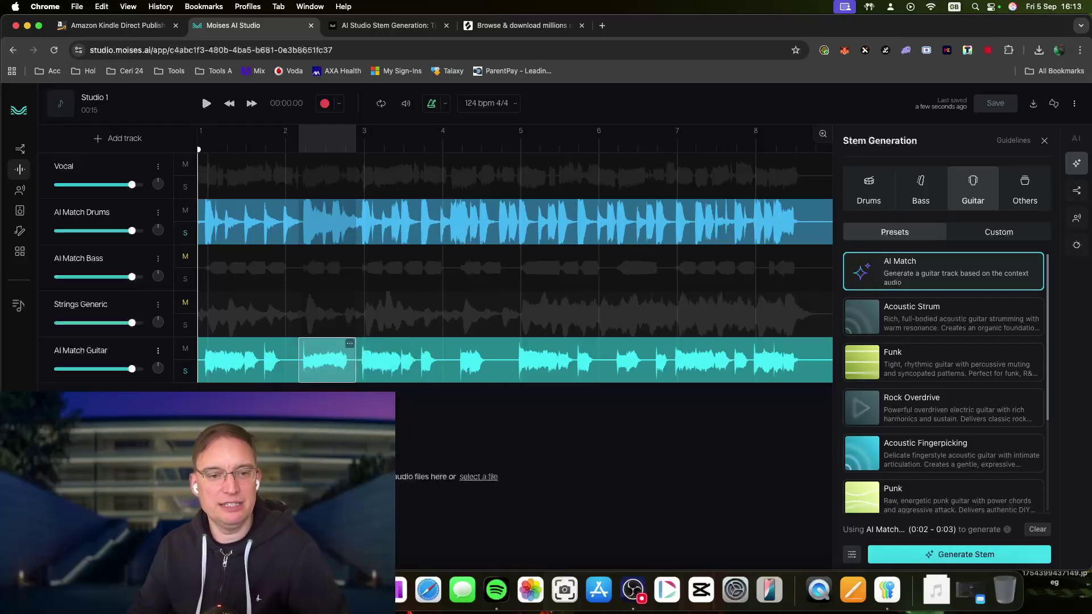
pyautogui.click(989, 559)
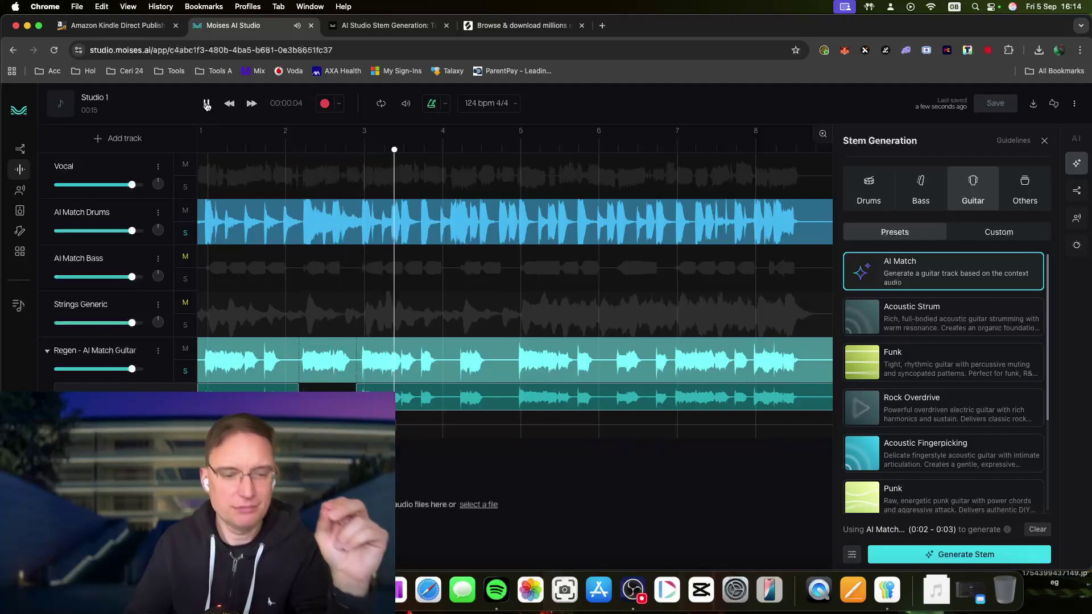
# Unmute Strings Generic and AI Match Bass, and replay the soloed drums and regenerated guitar briefly from the start.
pyautogui.click(206, 104)
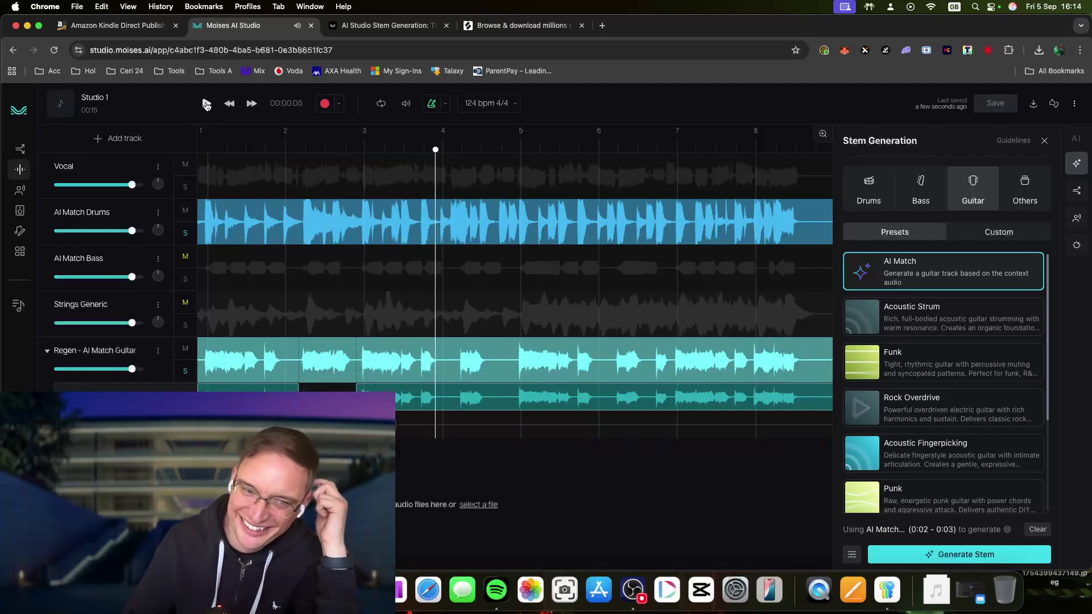
pyautogui.click(185, 302)
pyautogui.click(182, 259)
pyautogui.click(230, 105)
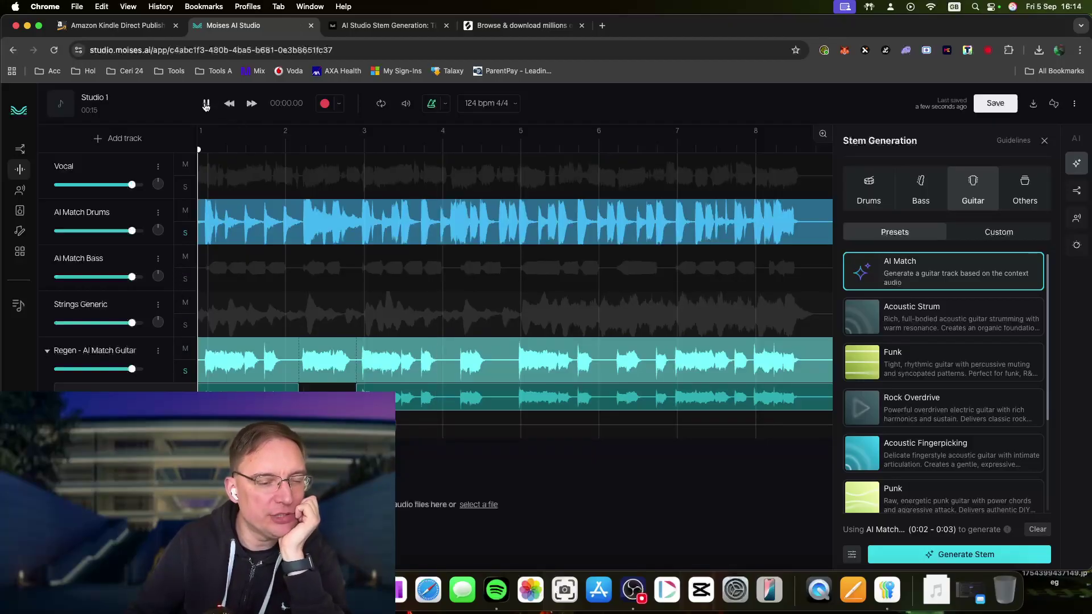
pyautogui.click(206, 104)
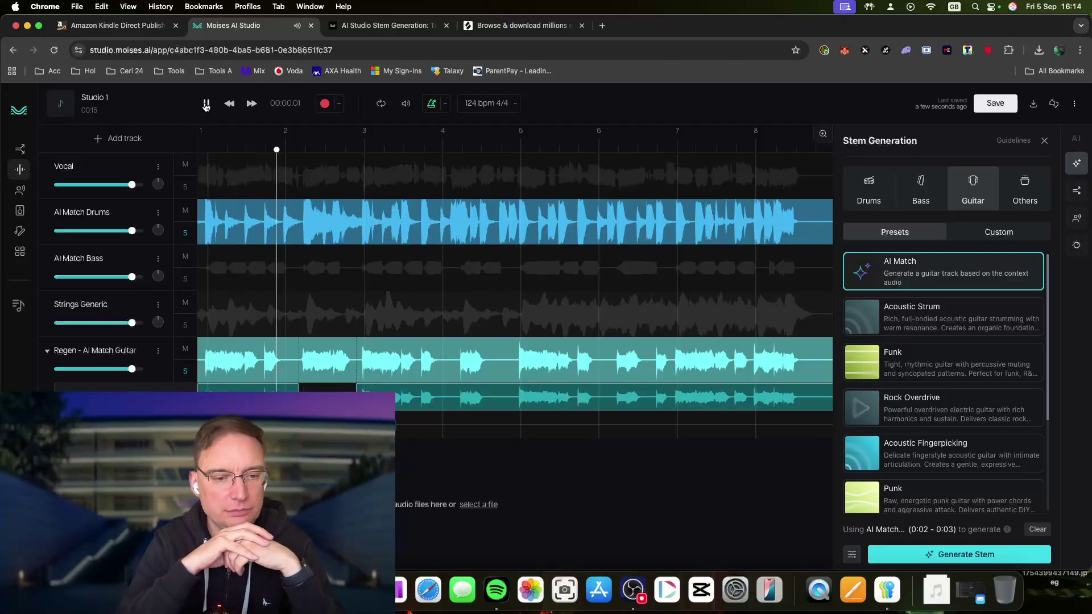
pyautogui.click(205, 104)
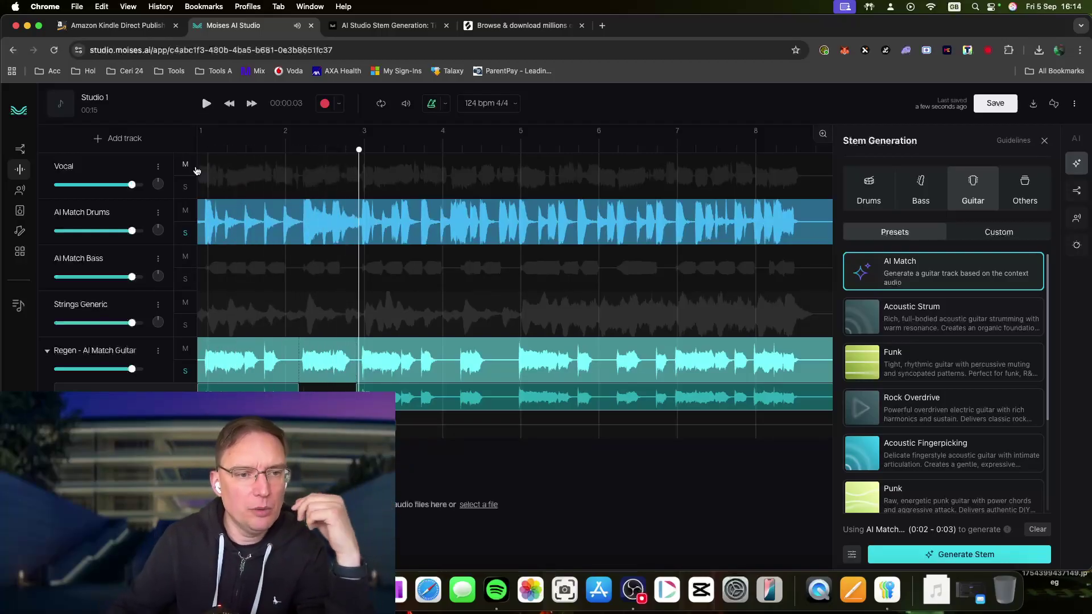
# Remove the solos from the drums and regenerated guitar, play the full arrangement from the start, and rewind to the beginning.
pyautogui.click(186, 233)
pyautogui.click(187, 371)
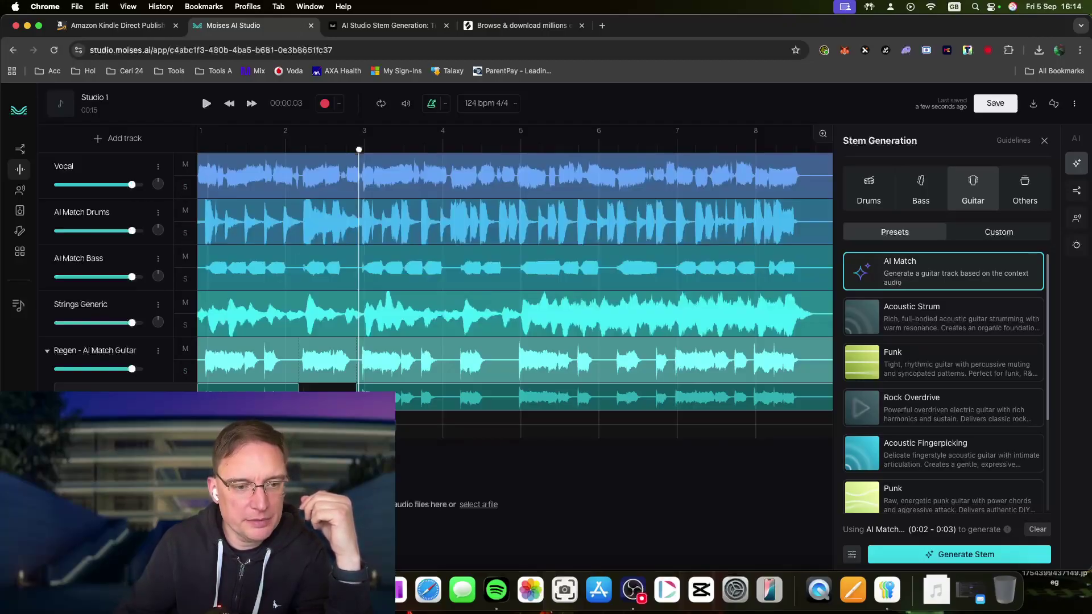
pyautogui.click(229, 103)
pyautogui.click(206, 103)
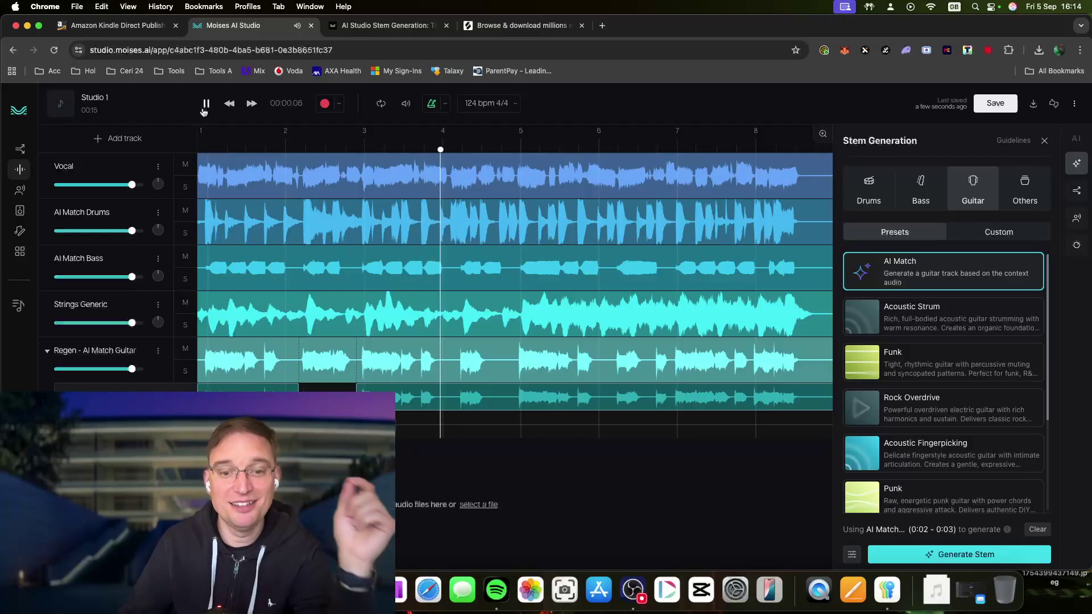
pyautogui.click(206, 104)
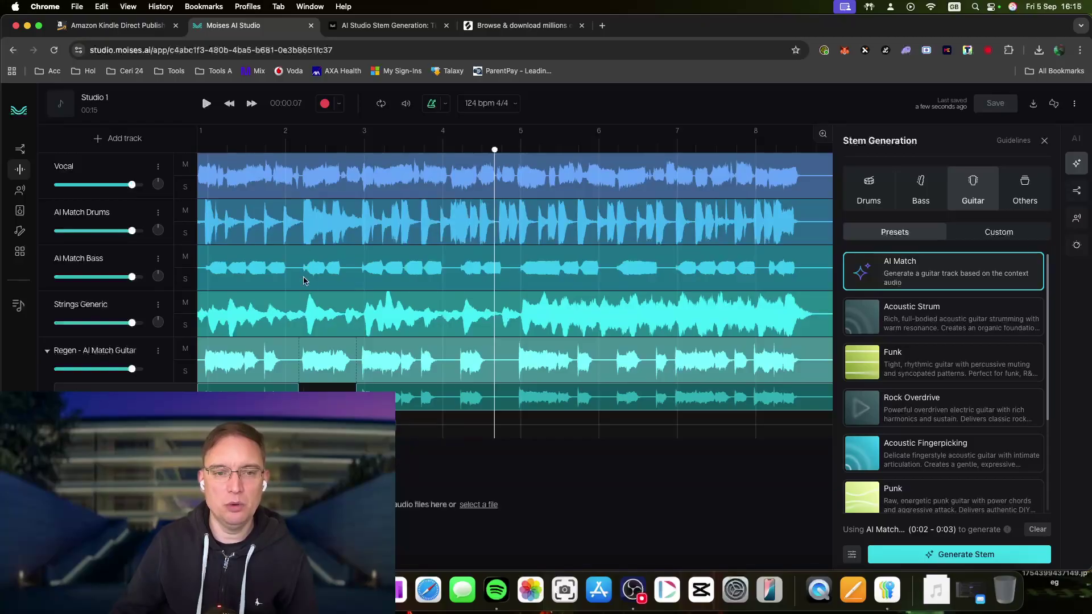
pyautogui.click(230, 104)
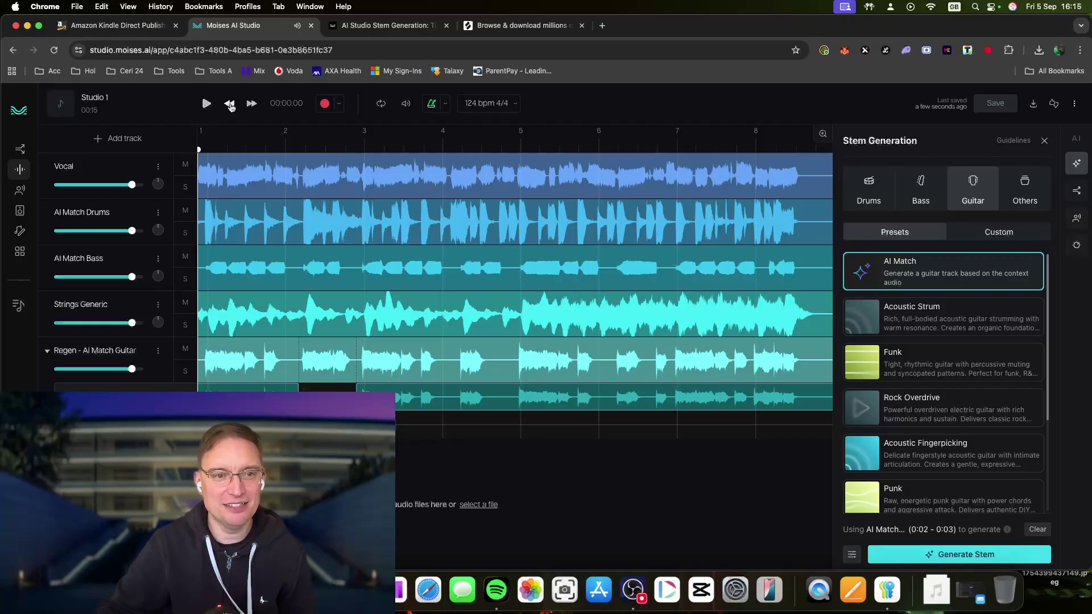
# Close the Stem Generation view and look through the project options, including Grid and Generation Guide.
pyautogui.click(1044, 143)
pyautogui.moveTo(1050, 140)
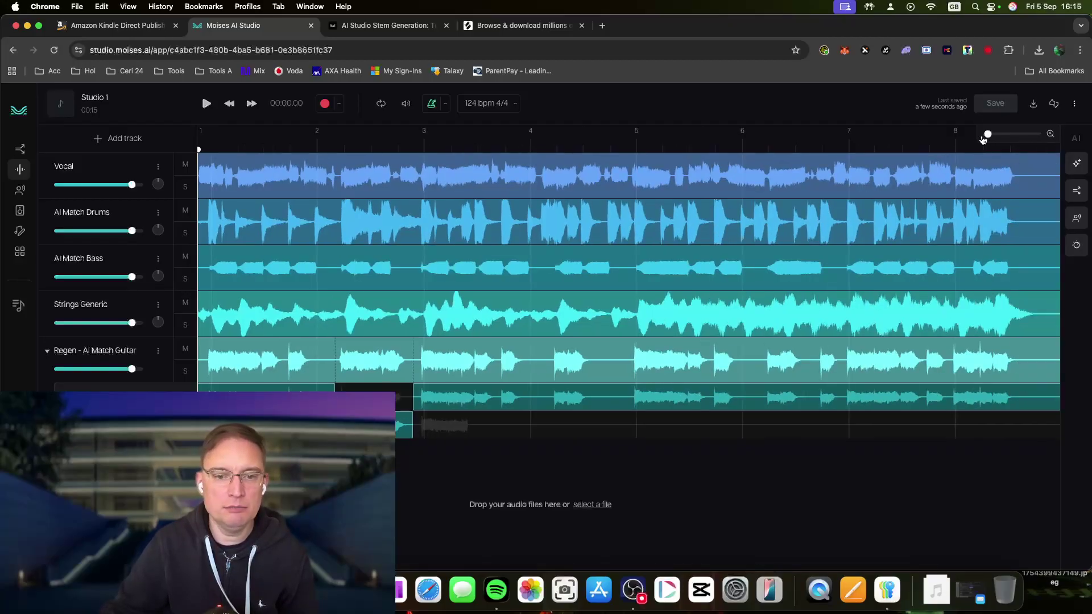
pyautogui.moveTo(988, 135)
pyautogui.mouseDown()
pyautogui.moveTo(1029, 141)
pyautogui.moveTo(988, 135)
pyautogui.mouseUp()
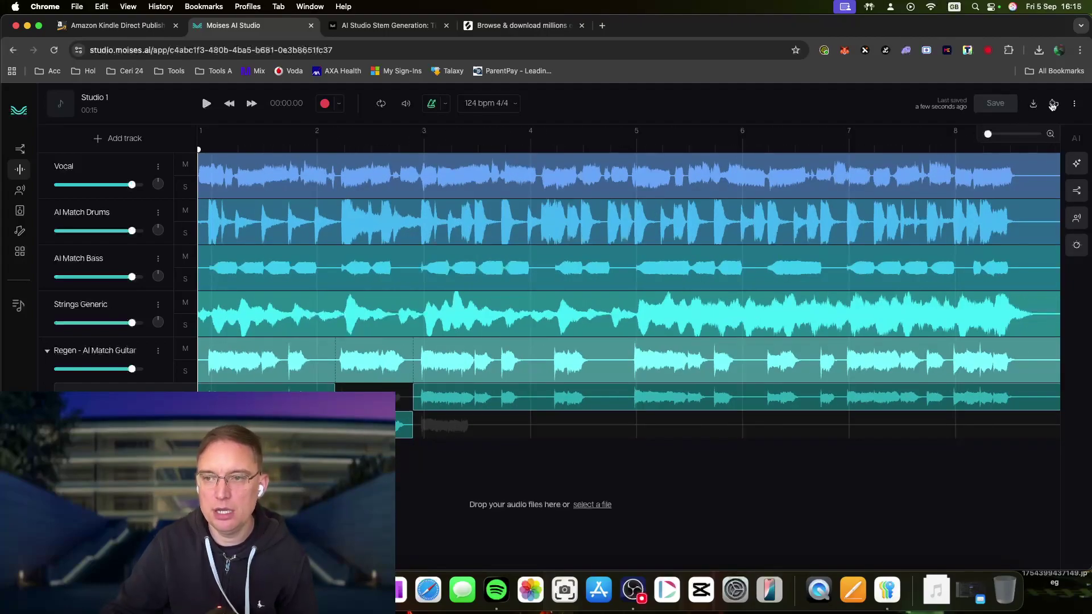
pyautogui.click(1074, 105)
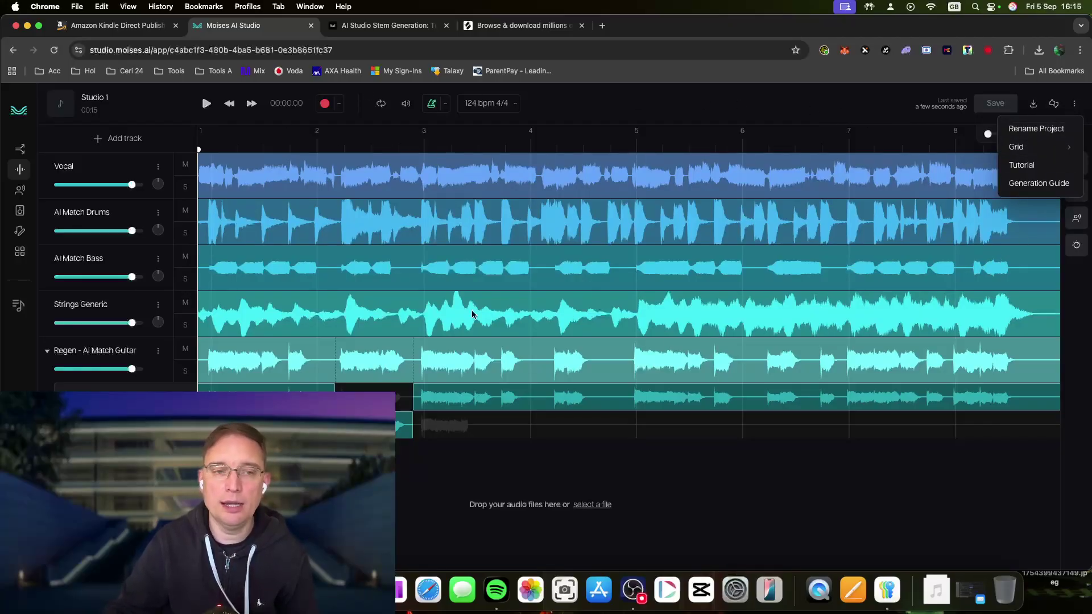
pyautogui.moveTo(1023, 153)
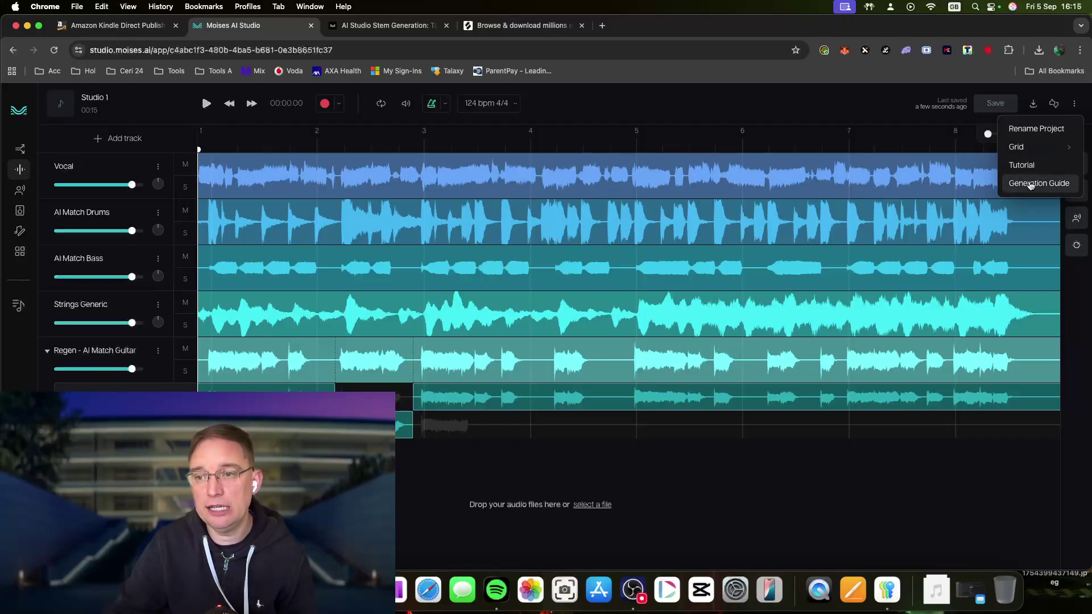
# Examine the AI Studio Stem Generation guidelines page, reading the sections on setting up a strong foundation and conditioning.
pyautogui.click(444, 25)
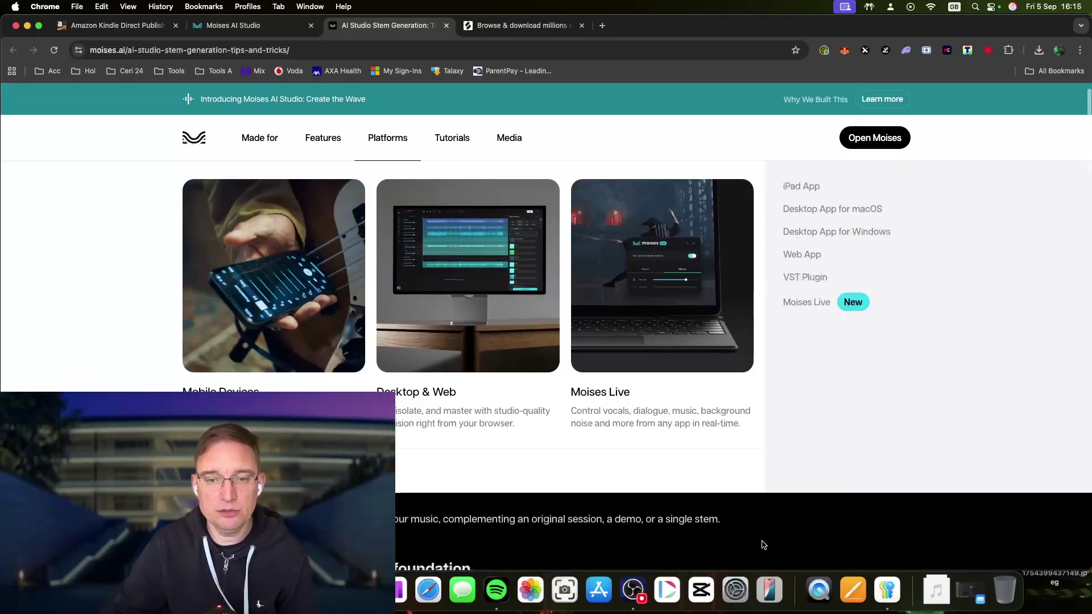
pyautogui.scroll(-2, 799, 538)
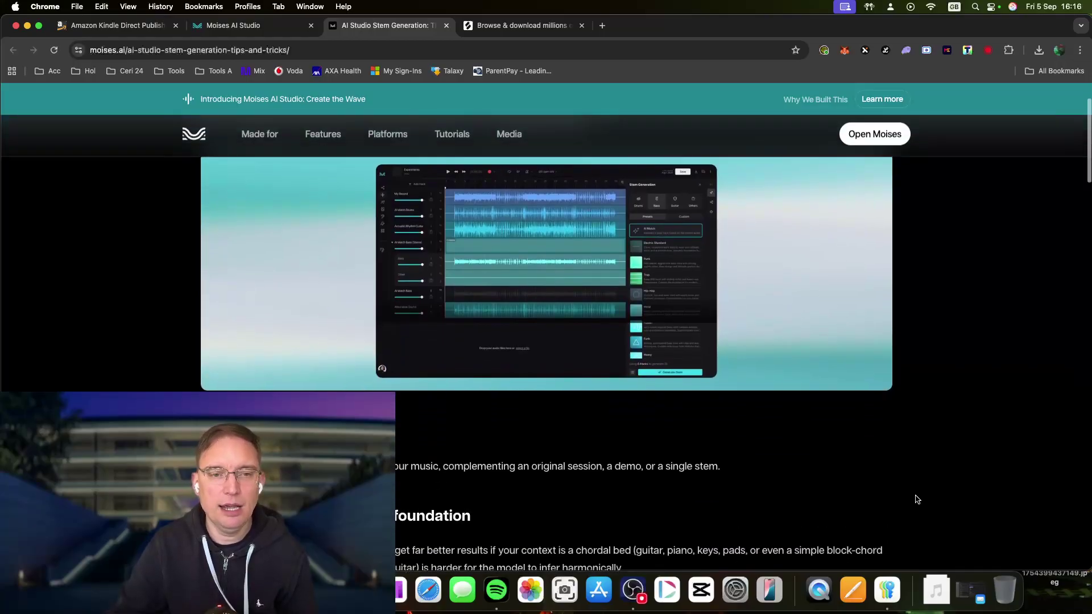
pyautogui.scroll(3, 917, 500)
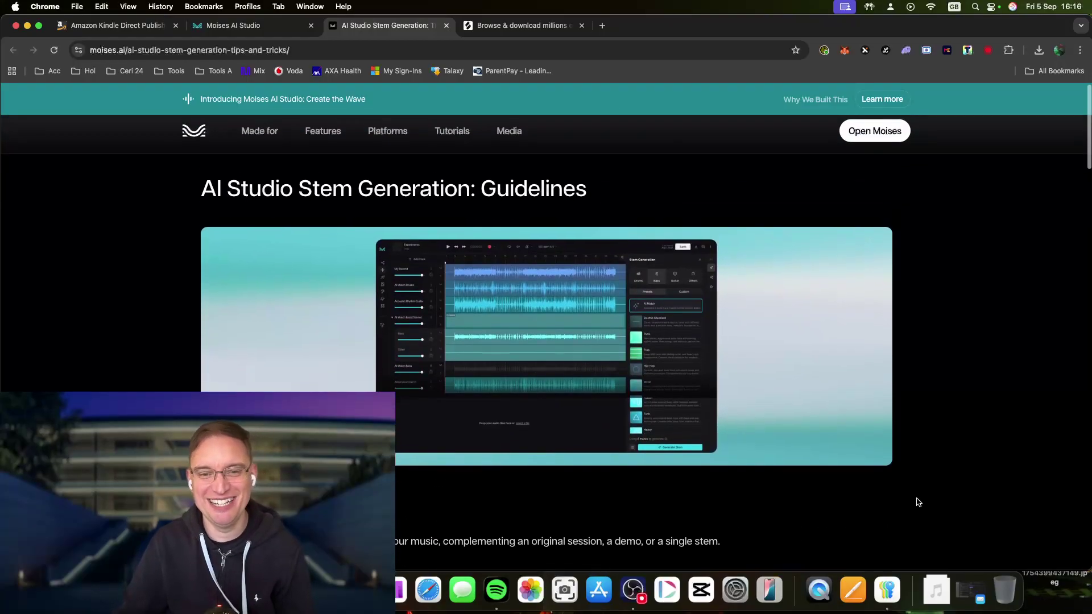
pyautogui.scroll(-5, 916, 501)
pyautogui.scroll(-2, 917, 503)
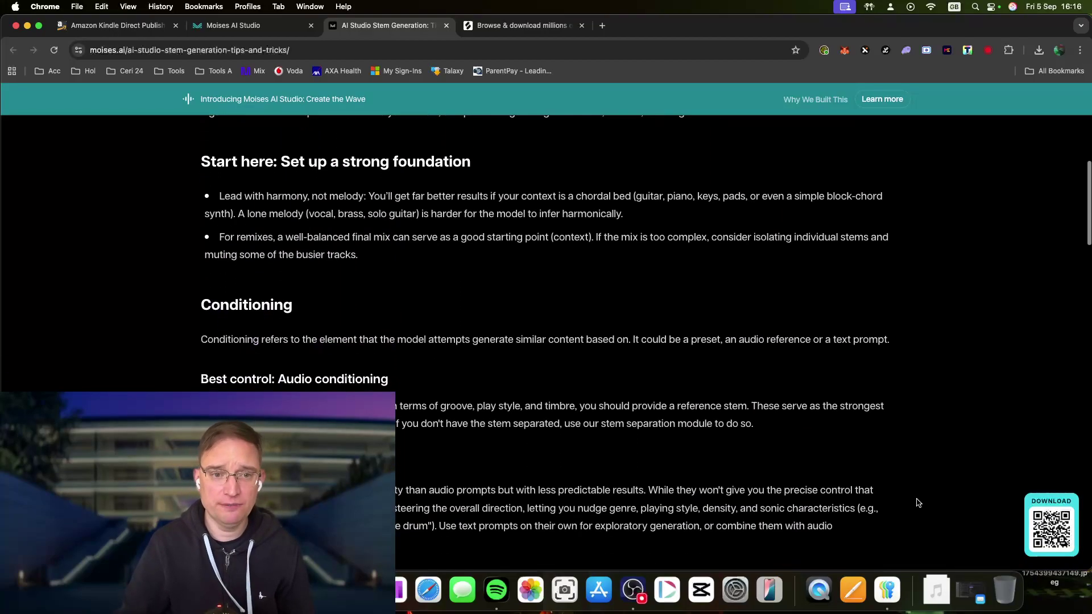
pyautogui.scroll(-1, 917, 503)
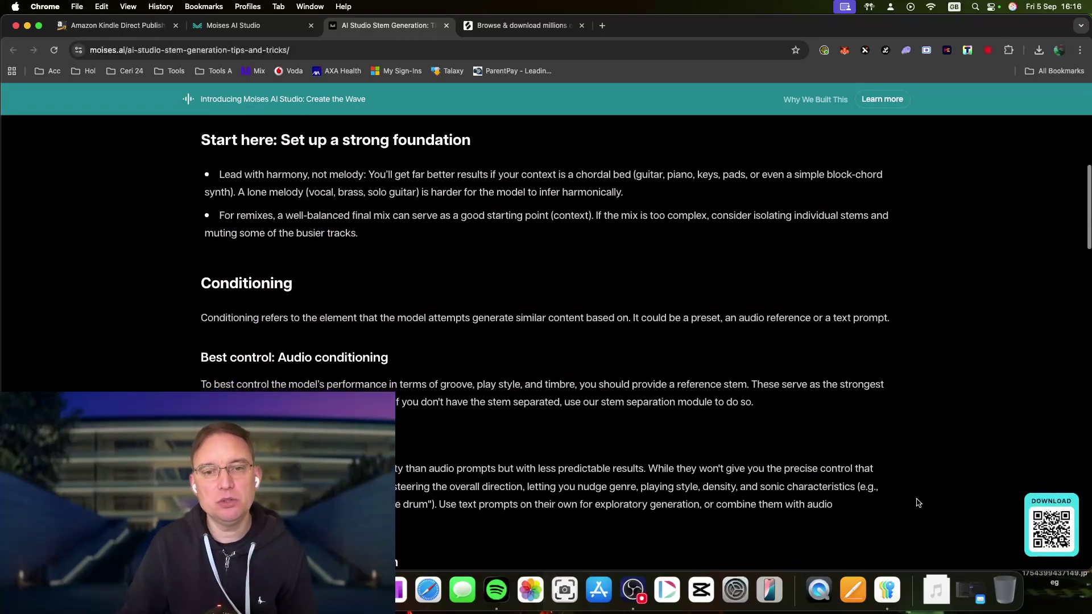
pyautogui.scroll(-1, 917, 502)
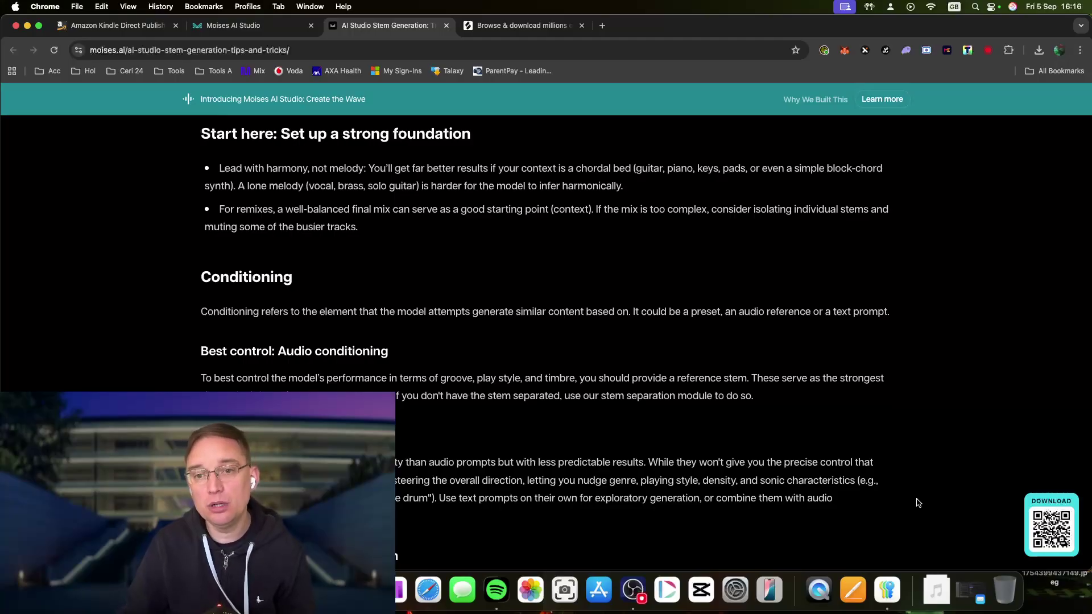
pyautogui.scroll(-1, 917, 503)
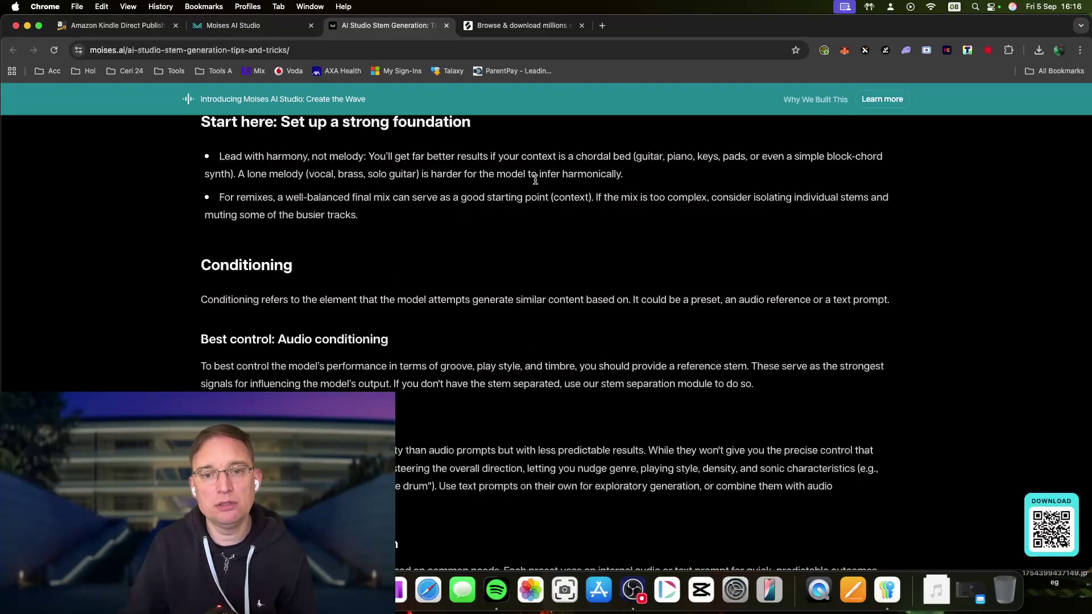
pyautogui.scroll(-2, 550, 387)
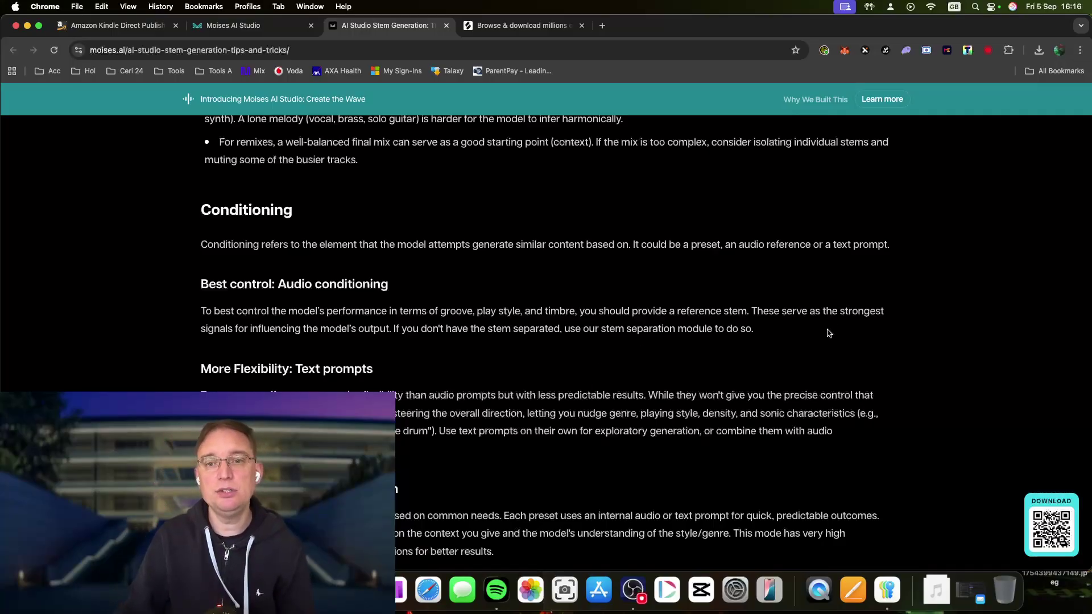
pyautogui.scroll(-1, 832, 324)
pyautogui.scroll(3, 836, 333)
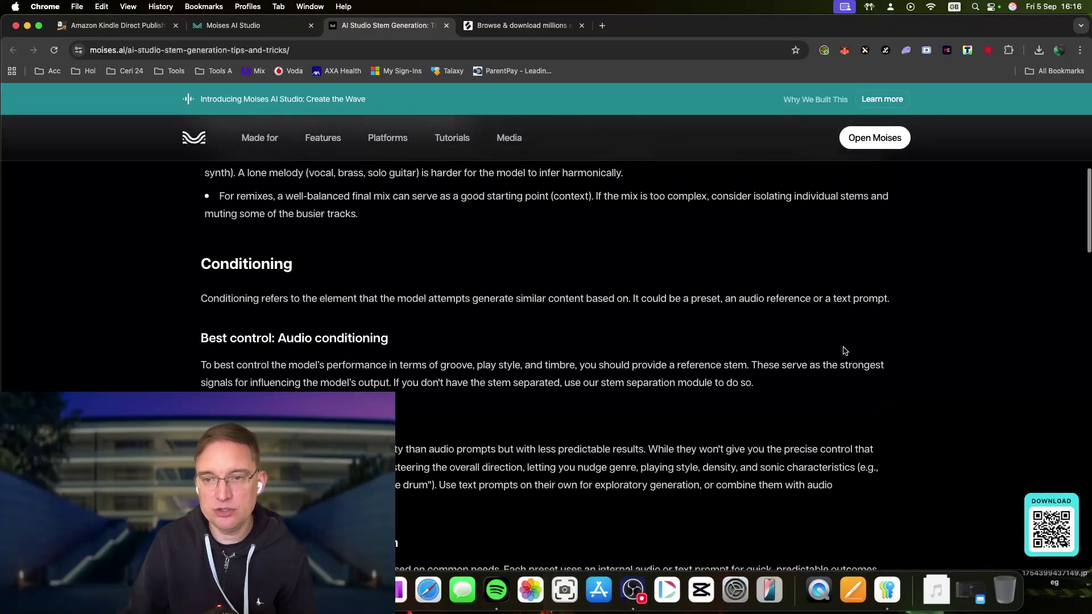
# Read the rest of the guidelines through Things to Remember and Current Limitations, and return to the start of the page.
pyautogui.scroll(-1, 845, 351)
pyautogui.scroll(-3, 823, 373)
pyautogui.scroll(-10, 822, 372)
pyautogui.scroll(-10, 824, 375)
pyautogui.scroll(-9, 822, 373)
pyautogui.scroll(-5, 824, 375)
pyautogui.scroll(-9, 825, 375)
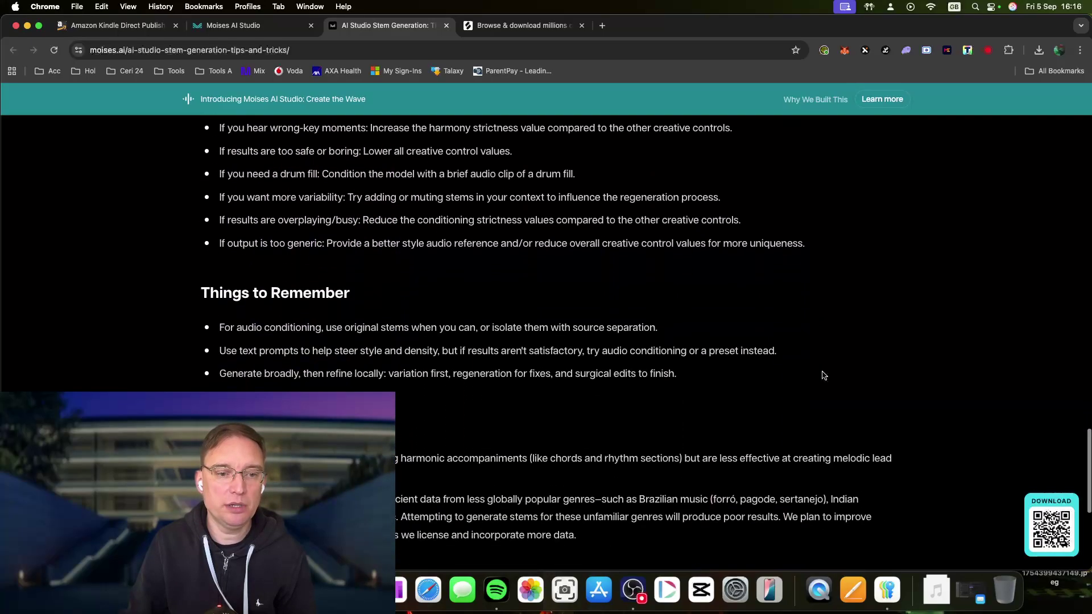
pyautogui.scroll(-11, 825, 375)
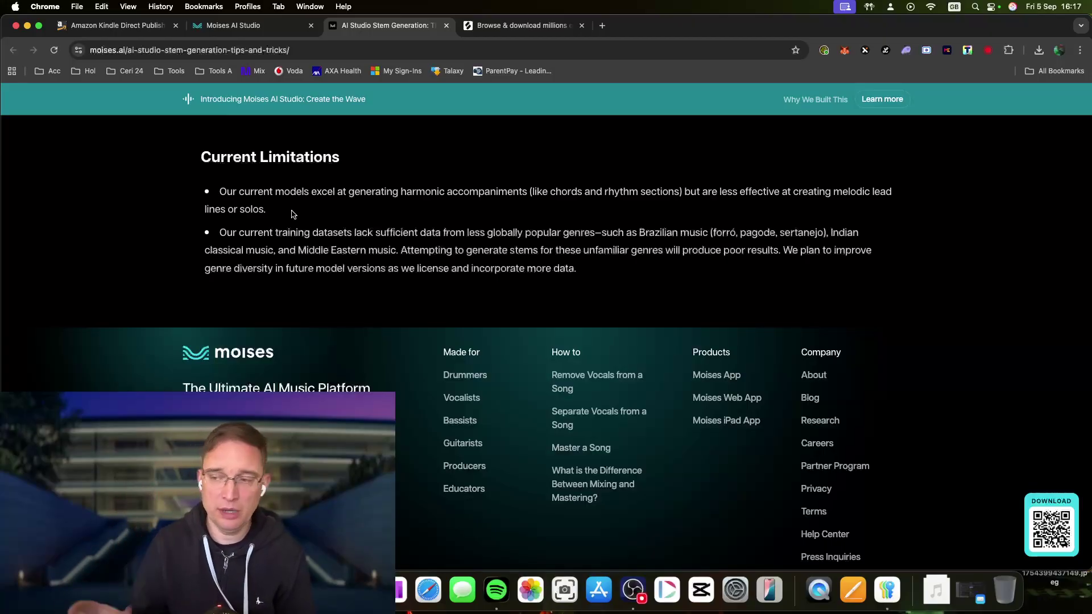
pyautogui.scroll(-2, 291, 216)
pyautogui.scroll(2, 287, 220)
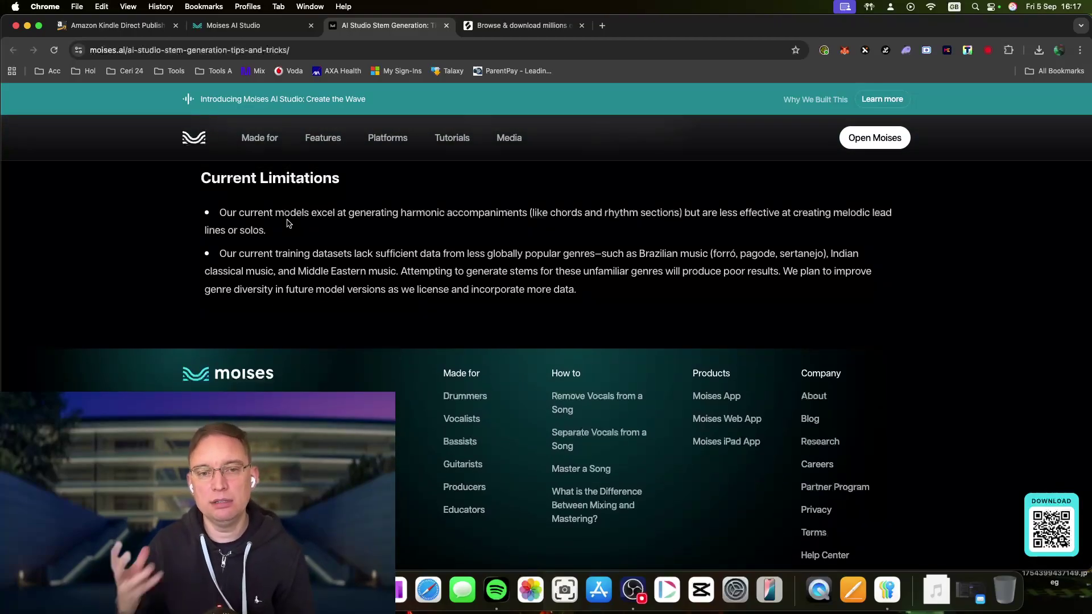
pyautogui.scroll(-1, 360, 306)
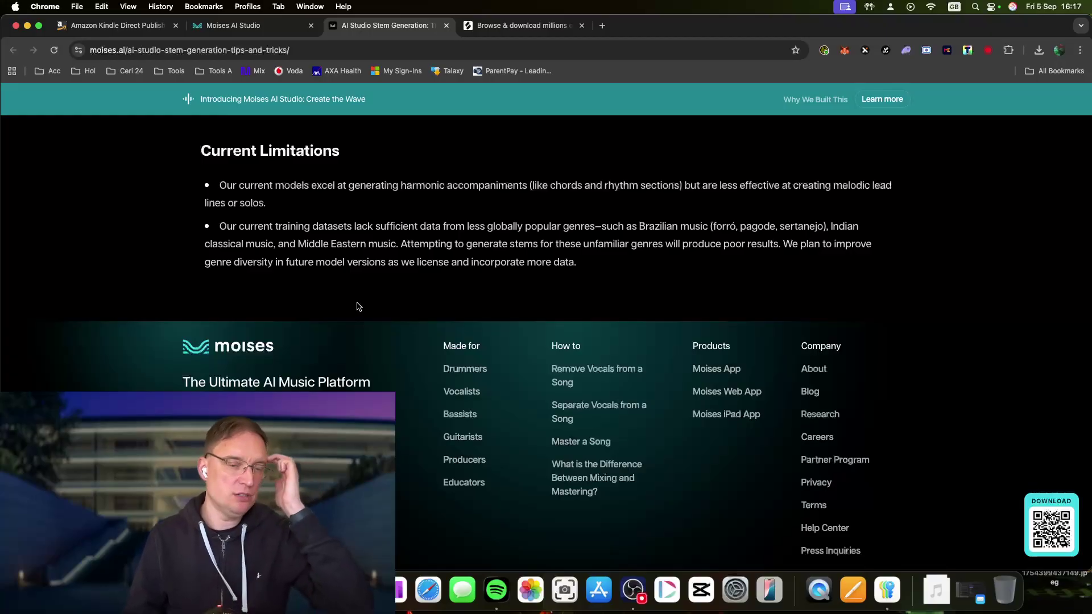
pyautogui.scroll(2, 359, 307)
pyautogui.scroll(15, 359, 307)
pyautogui.scroll(10, 354, 308)
pyautogui.moveTo(336, 128)
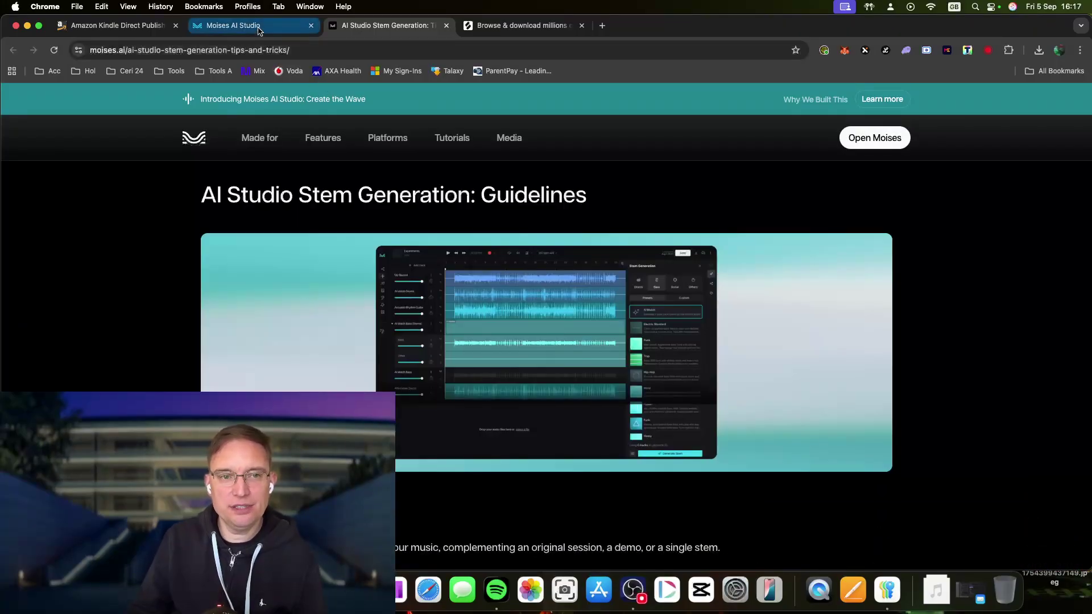
# Return to the Moises AI Studio project and audition the AI Match Drums on their own, removing the solo at the end.
pyautogui.click(258, 27)
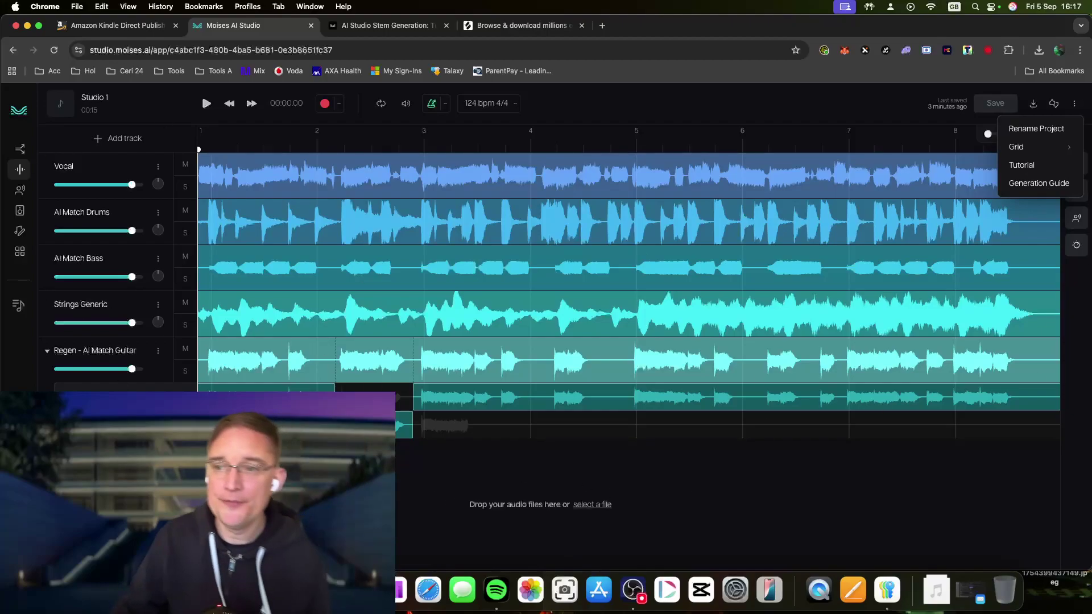
pyautogui.click(891, 429)
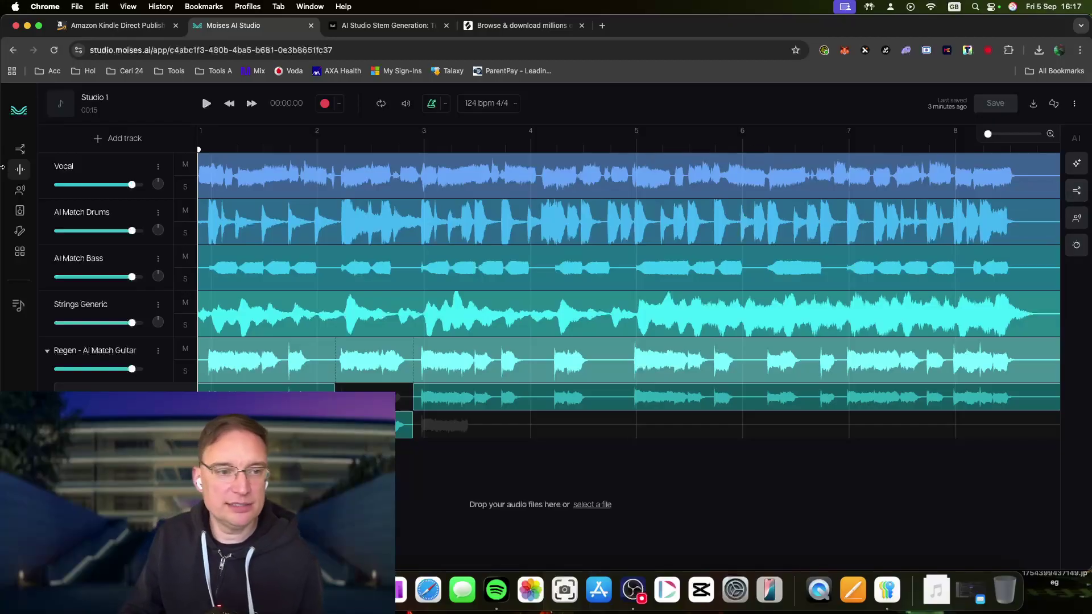
pyautogui.click(185, 233)
pyautogui.click(874, 229)
pyautogui.click(814, 221)
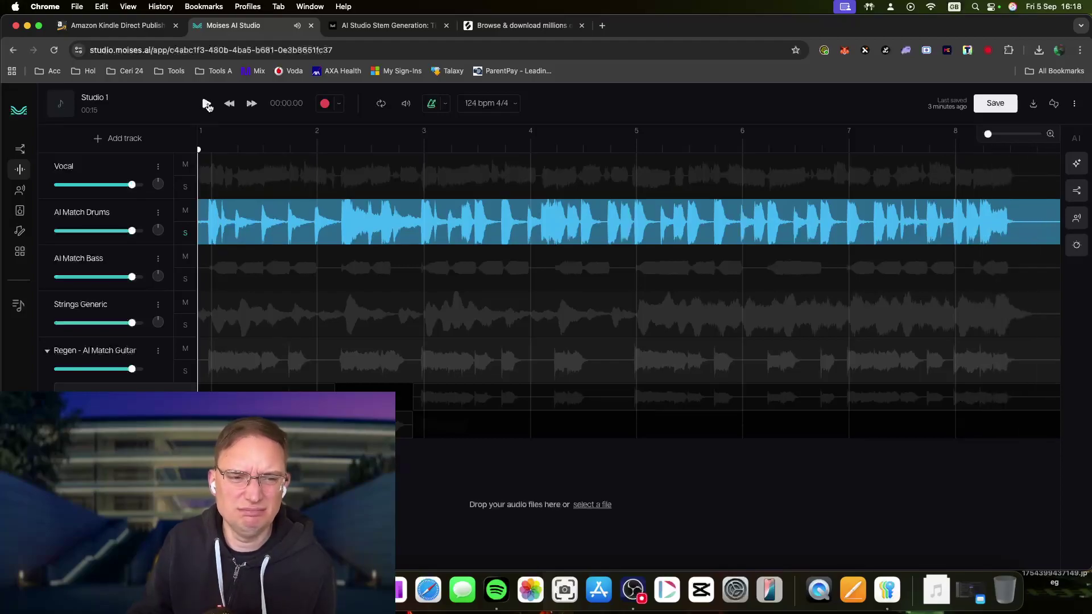
pyautogui.click(184, 233)
pyautogui.click(911, 224)
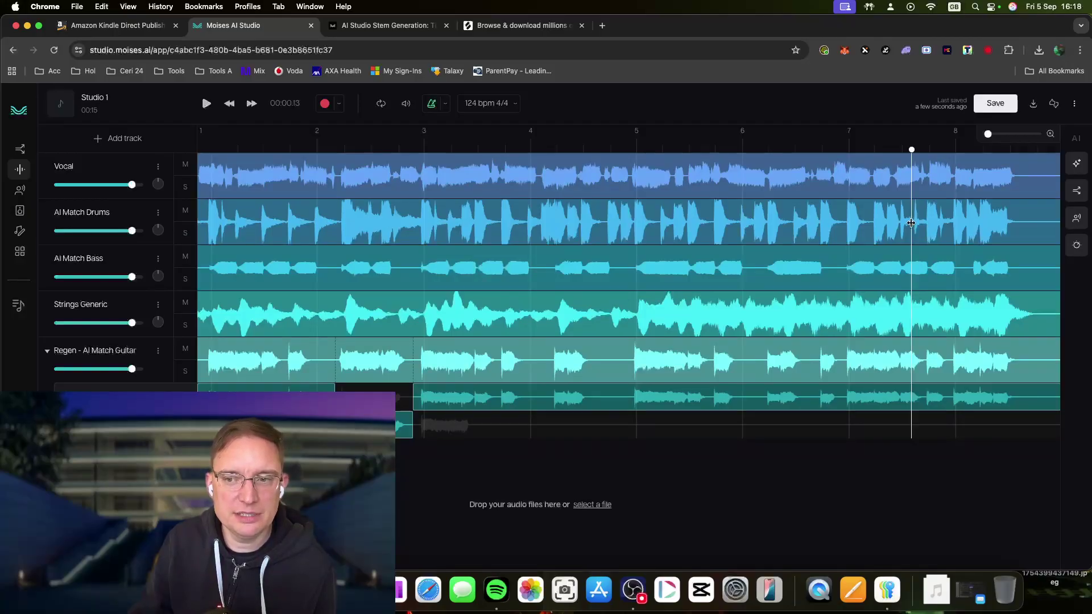
# Try to separate the AI Match Drums track into stems with auto-detect.
pyautogui.click(159, 214)
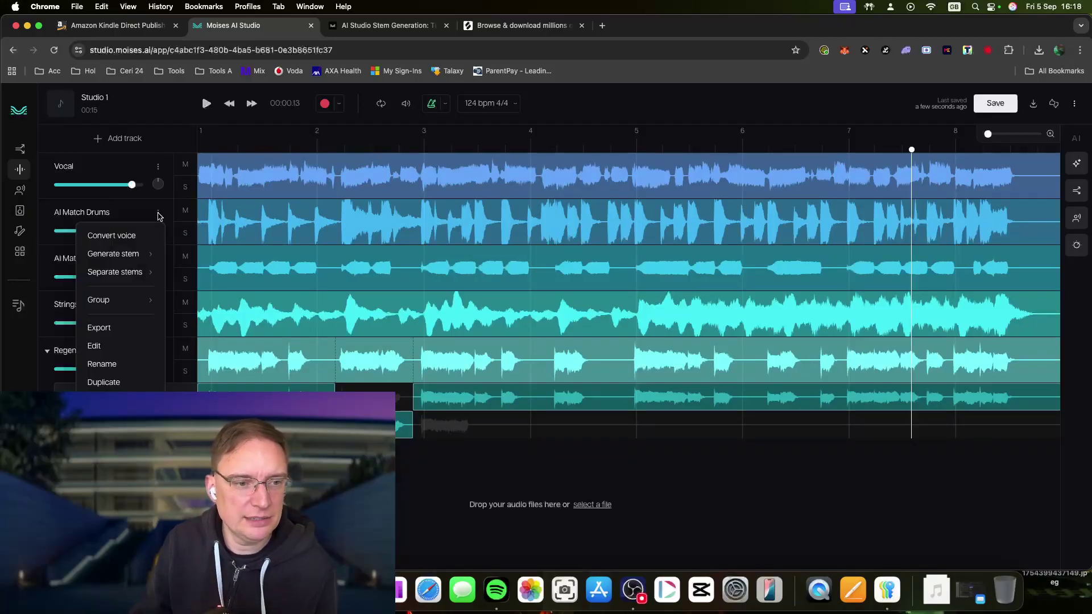
pyautogui.moveTo(103, 261)
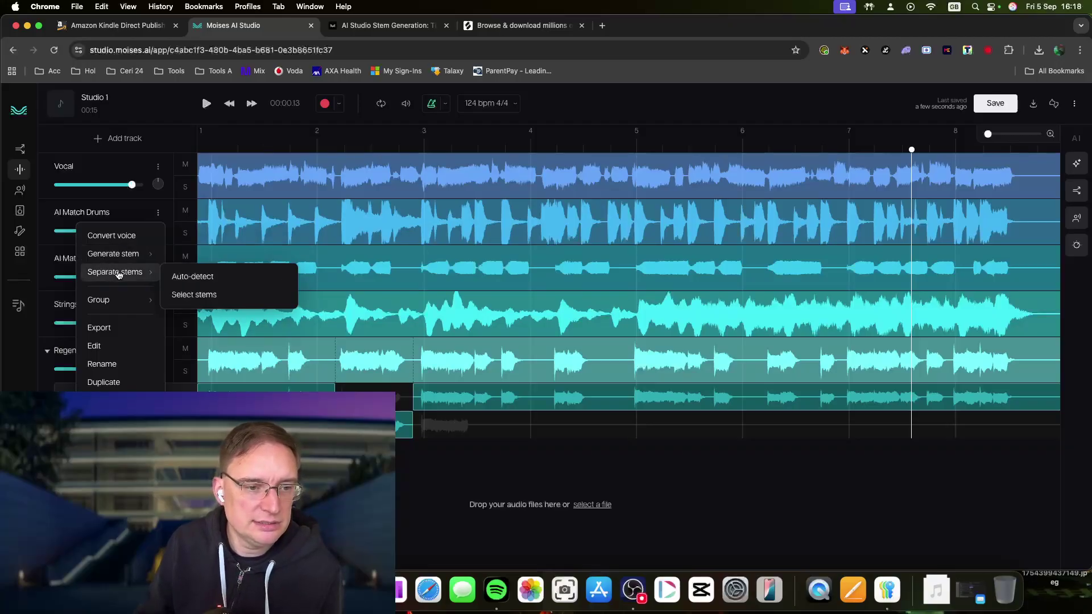
pyautogui.click(213, 278)
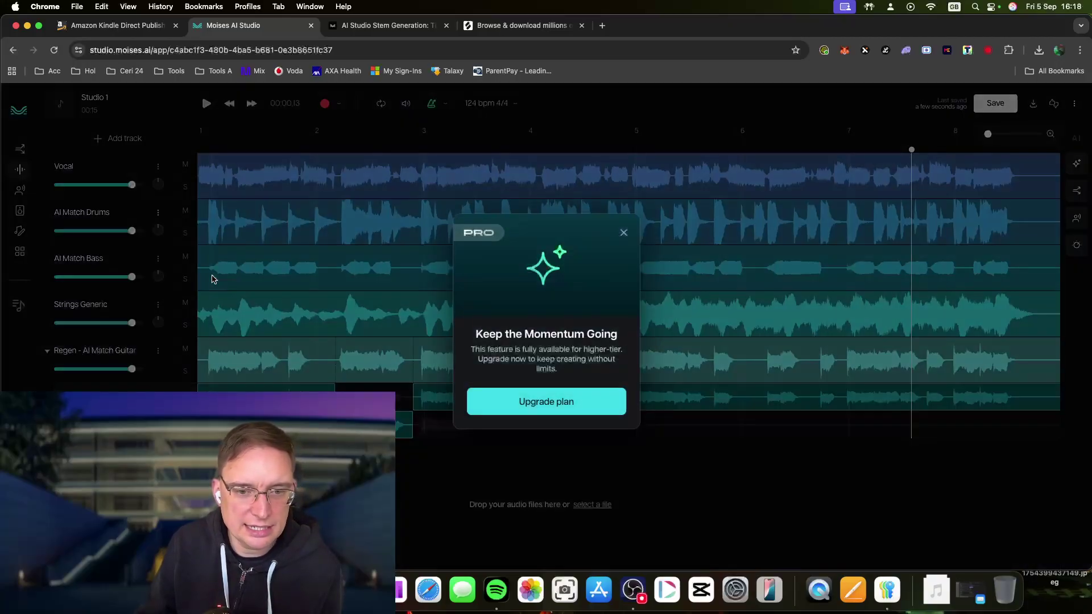
pyautogui.click(624, 233)
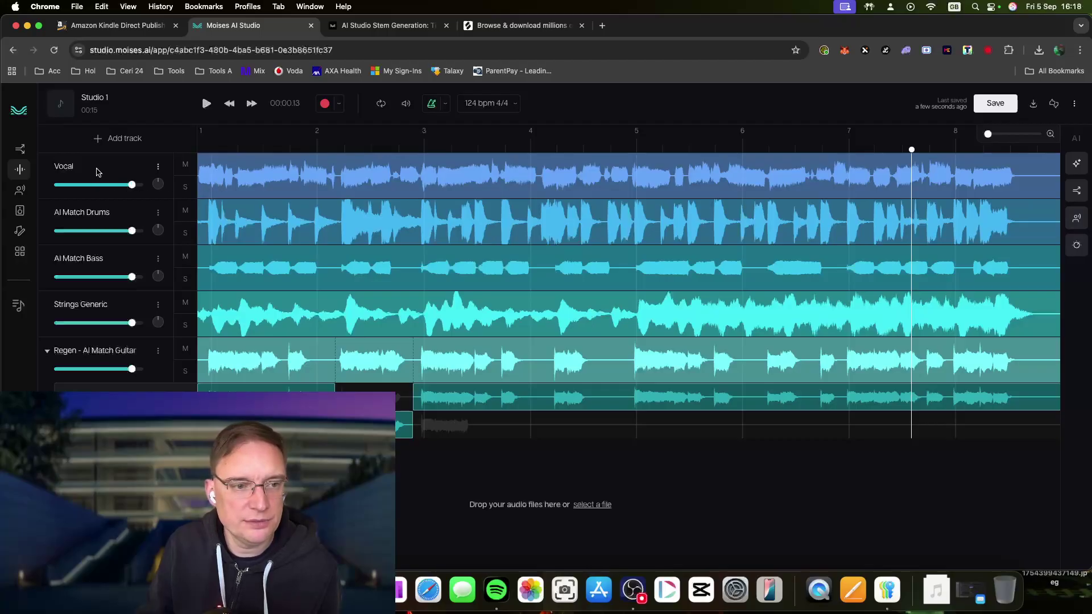
# Look at the Voice Conversion feature for the Vocal track and open AI Mixing.
pyautogui.click(158, 171)
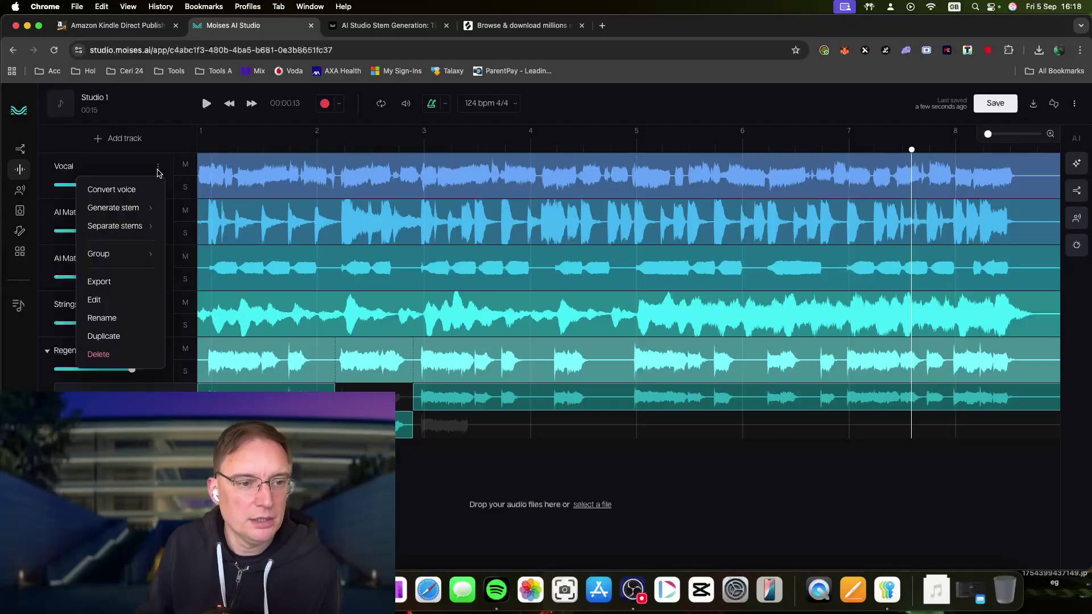
pyautogui.click(117, 207)
pyautogui.click(158, 166)
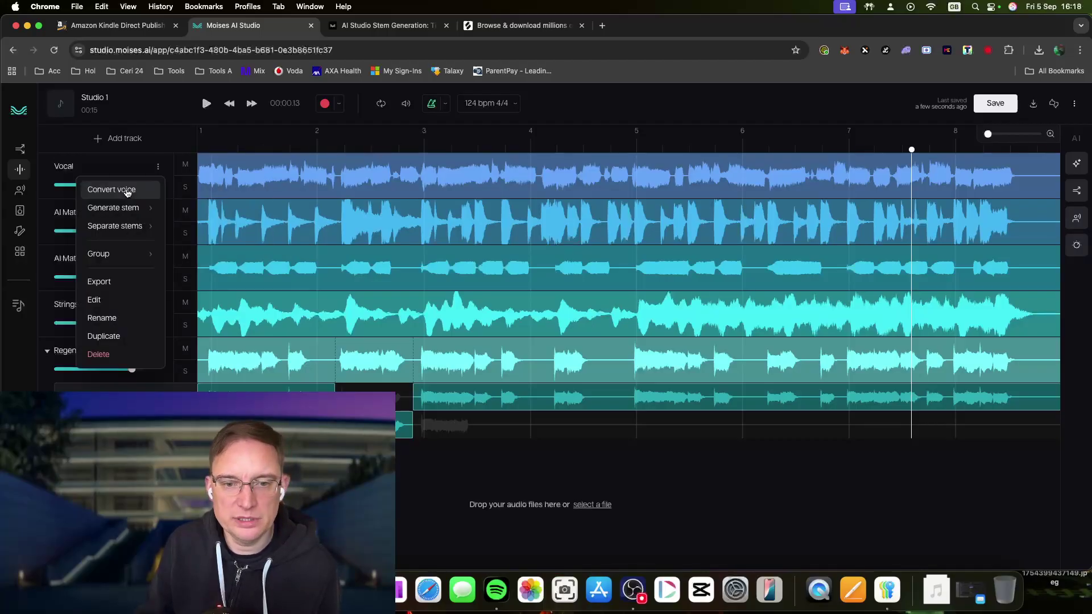
pyautogui.click(128, 191)
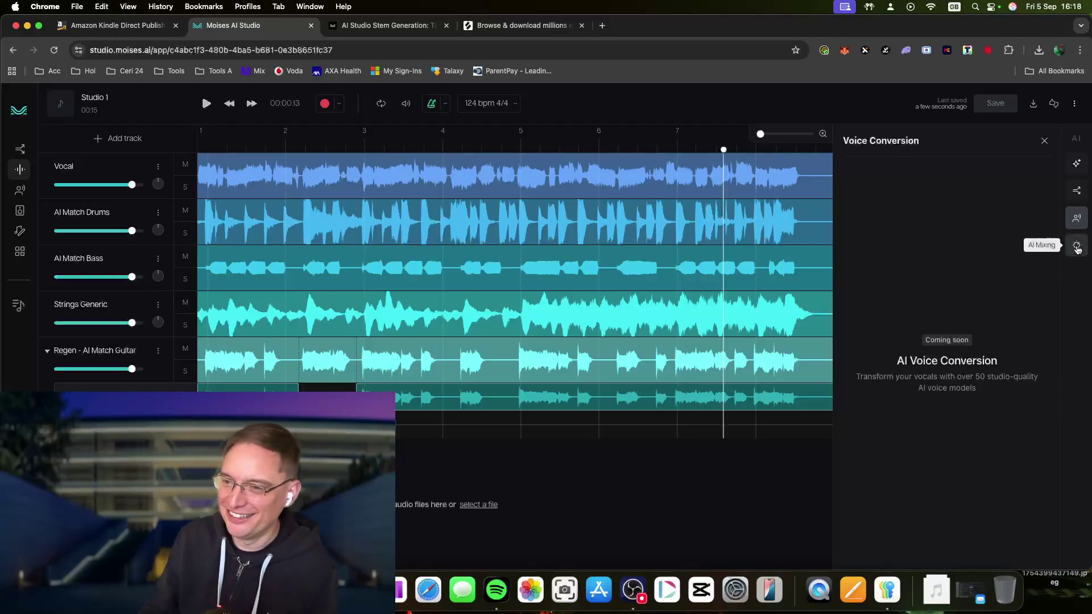
pyautogui.click(1077, 246)
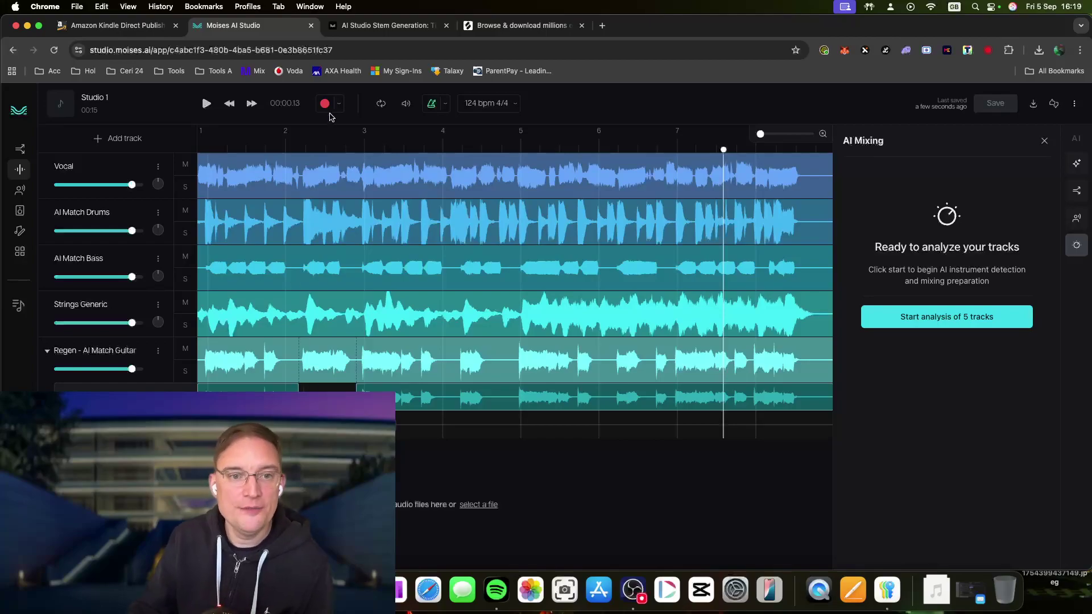
# Check the recording input settings without granting microphone access, and view the master output level control.
pyautogui.click(339, 104)
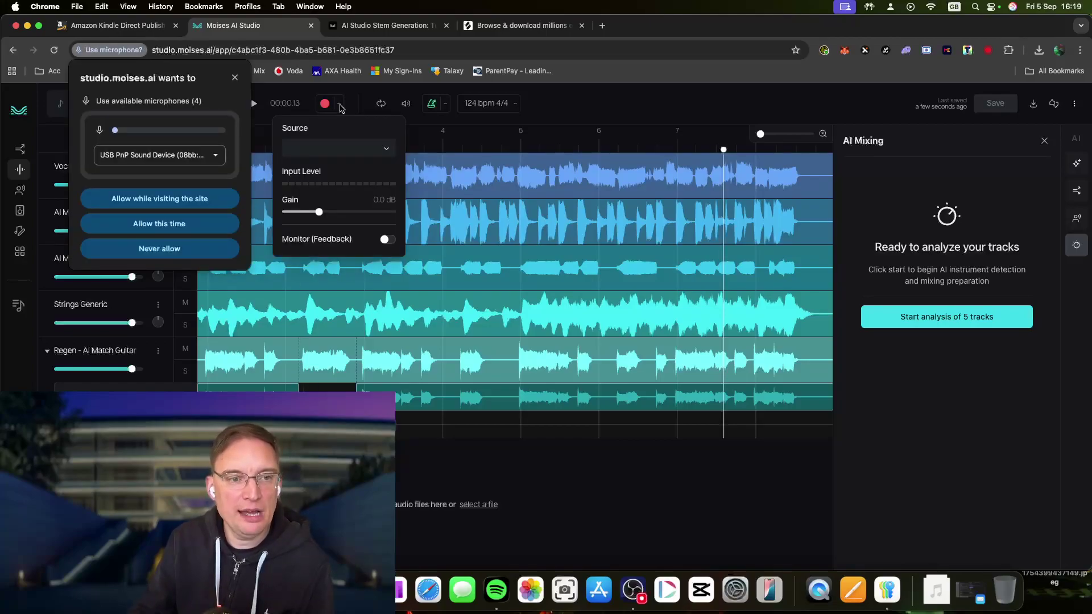
pyautogui.click(235, 78)
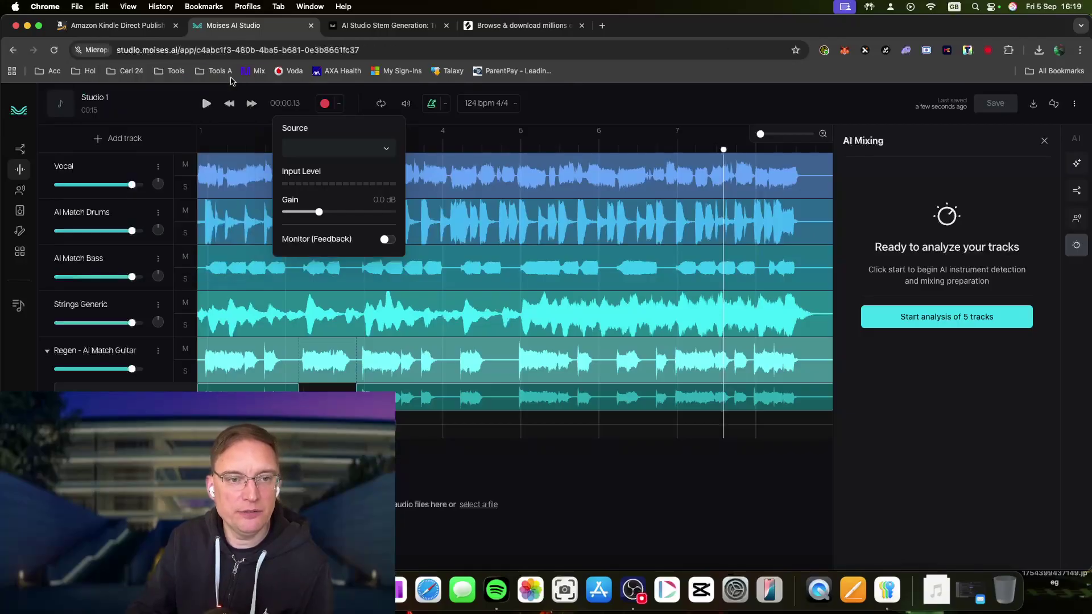
pyautogui.click(340, 107)
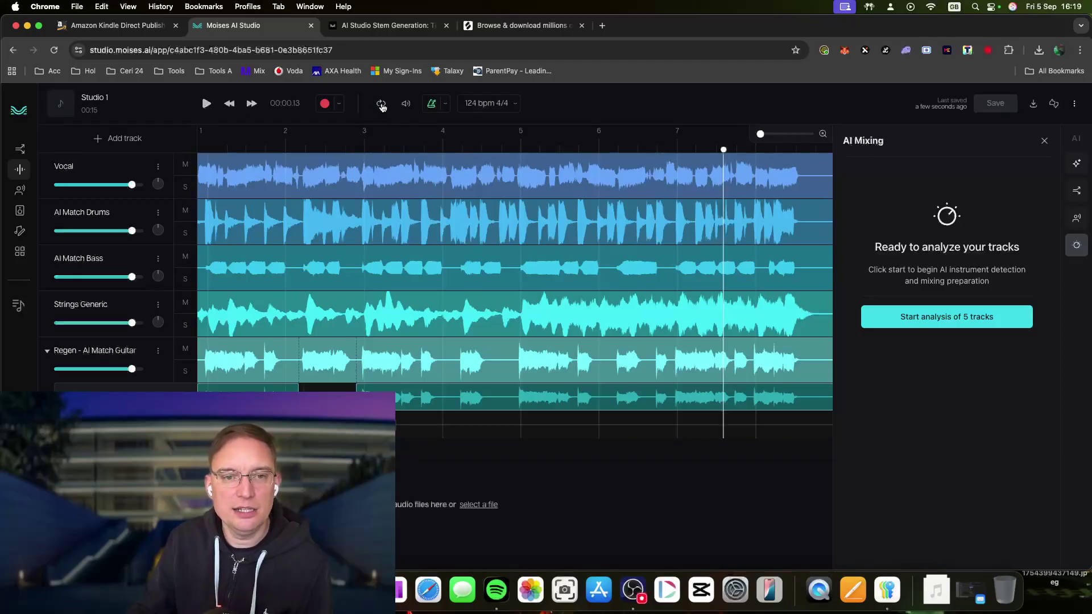
pyautogui.click(407, 105)
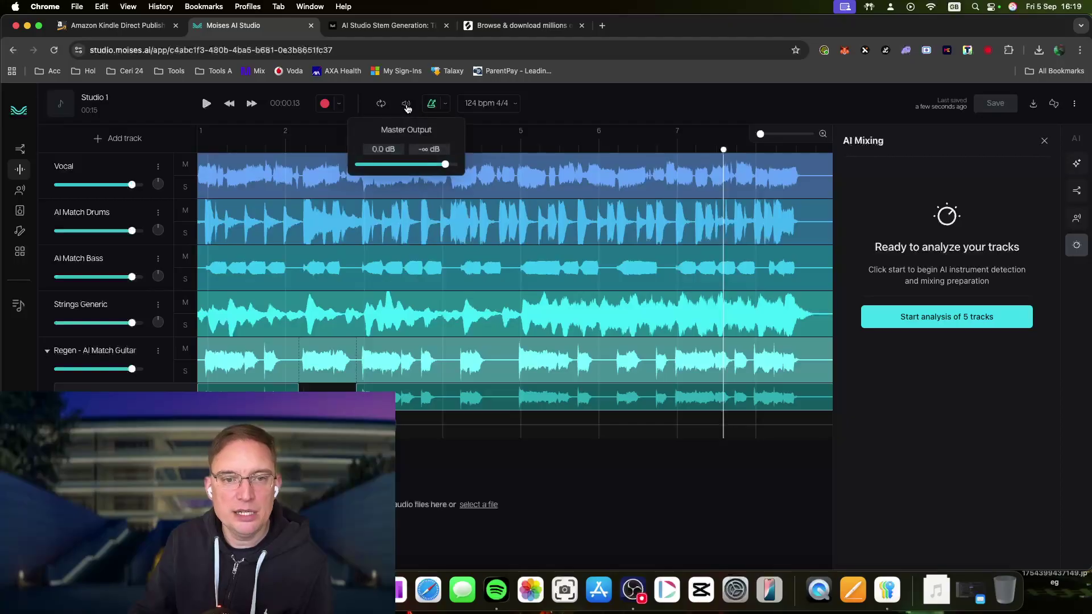
pyautogui.click(407, 106)
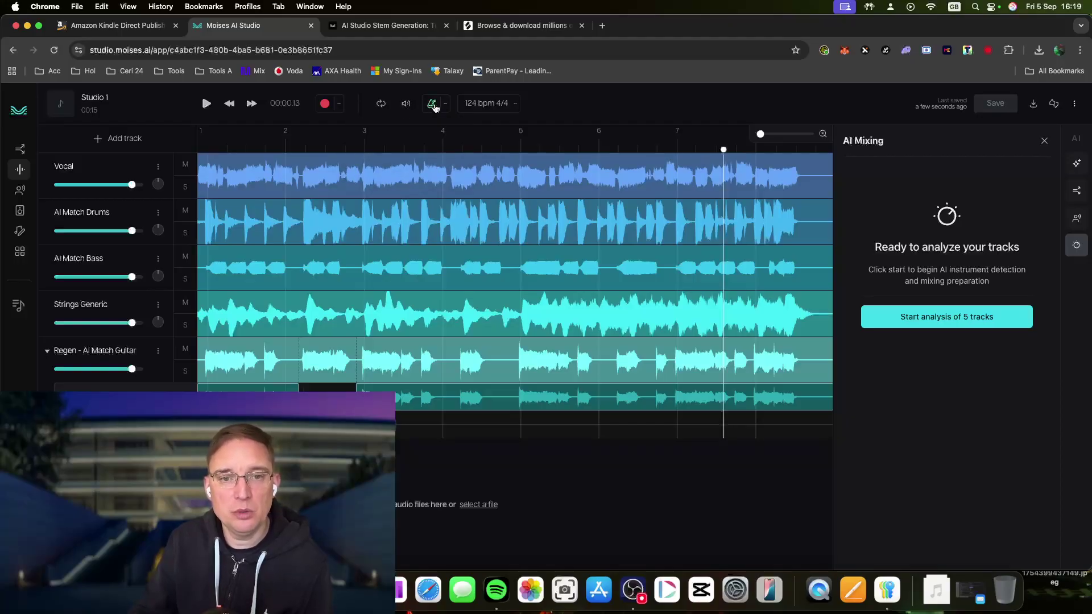
# Turn off the metronome and save the project.
pyautogui.click(433, 107)
pyautogui.click(445, 104)
pyautogui.click(1005, 105)
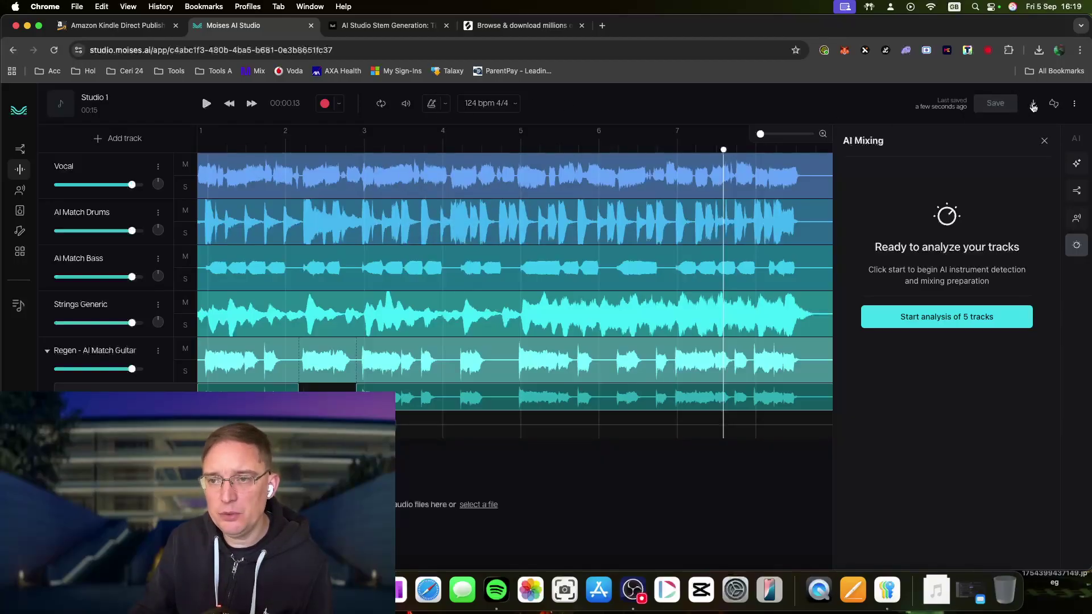
# Review the project's export options, comparing Mix with separate Tracks, and leave without exporting.
pyautogui.click(1034, 104)
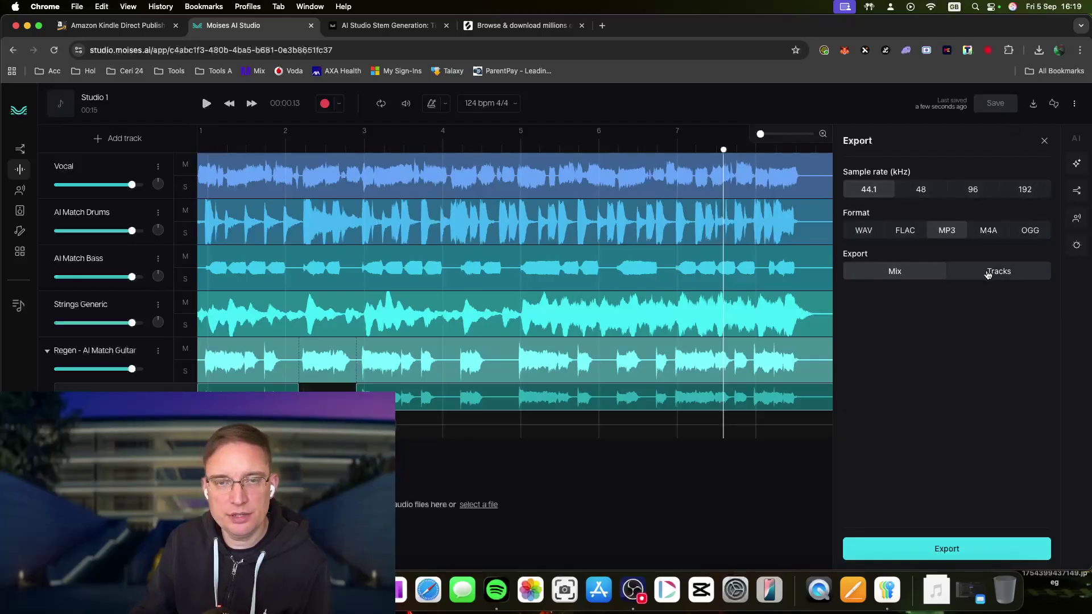
pyautogui.click(989, 274)
pyautogui.click(897, 273)
pyautogui.click(1001, 277)
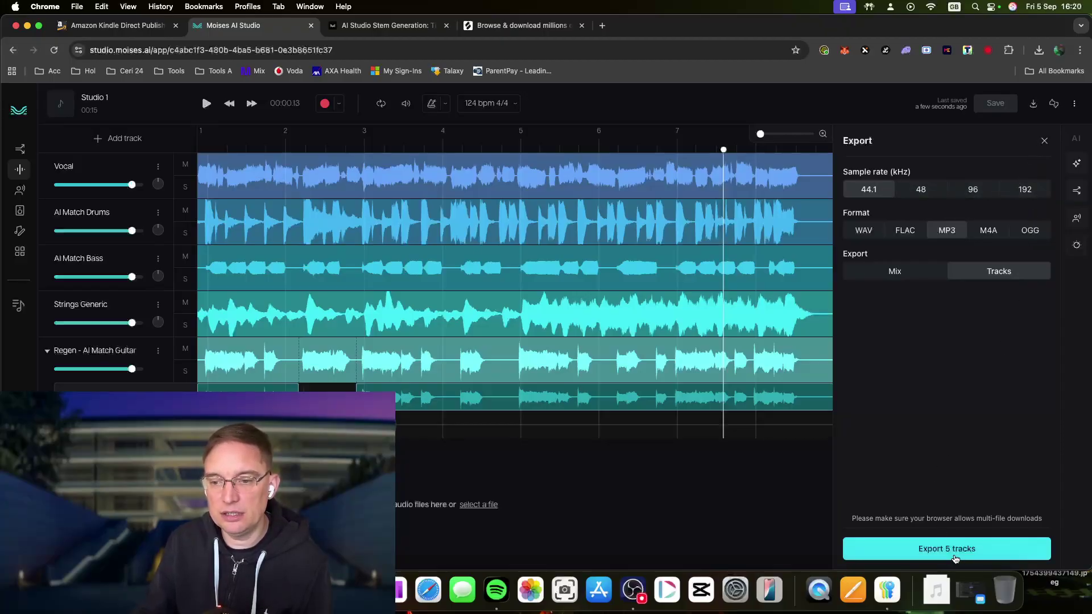
pyautogui.click(1045, 141)
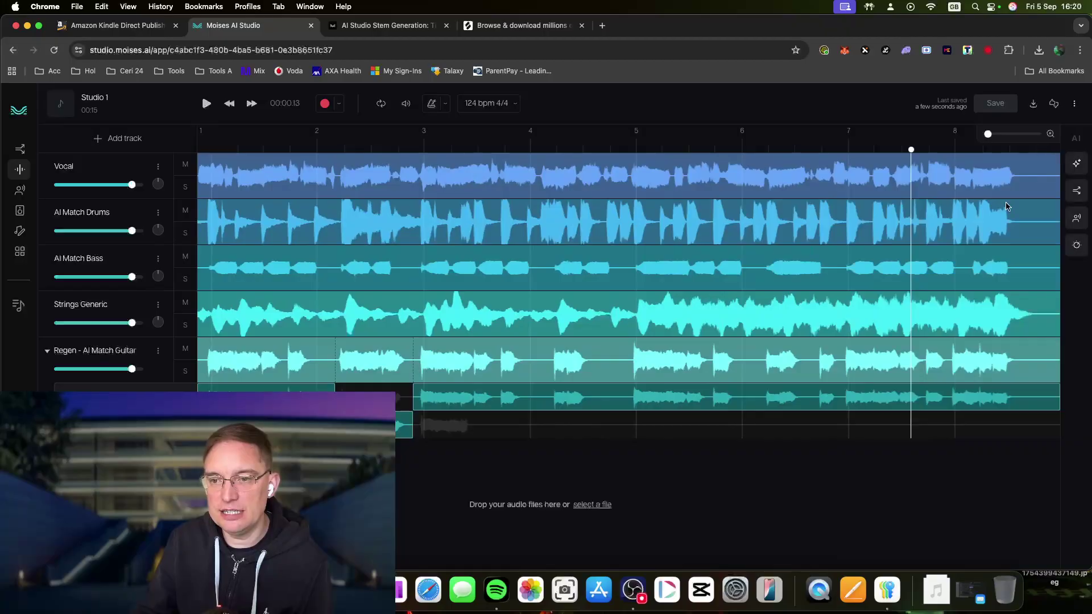
# Run the AI Mixing analysis on the five tracks and review the export settings, musical style and per-track configurations.
pyautogui.click(1075, 246)
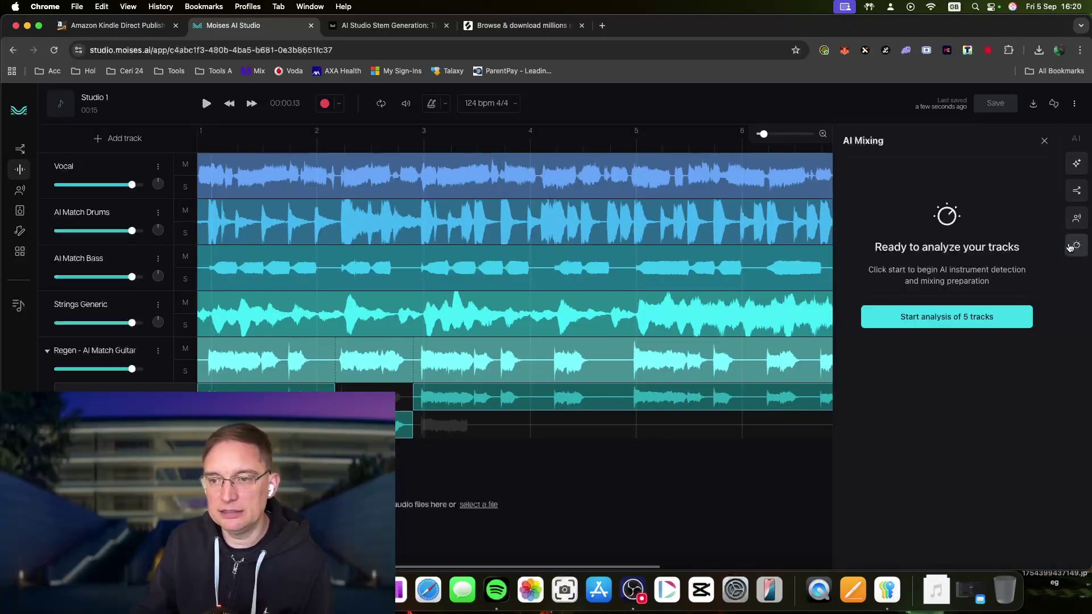
pyautogui.click(930, 318)
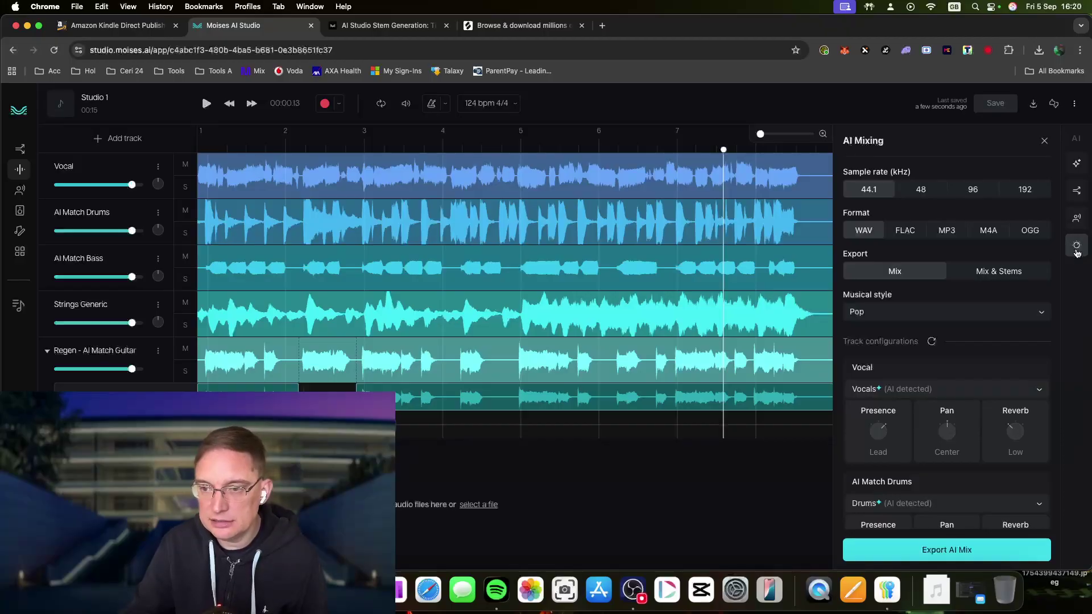
pyautogui.scroll(-8, 910, 338)
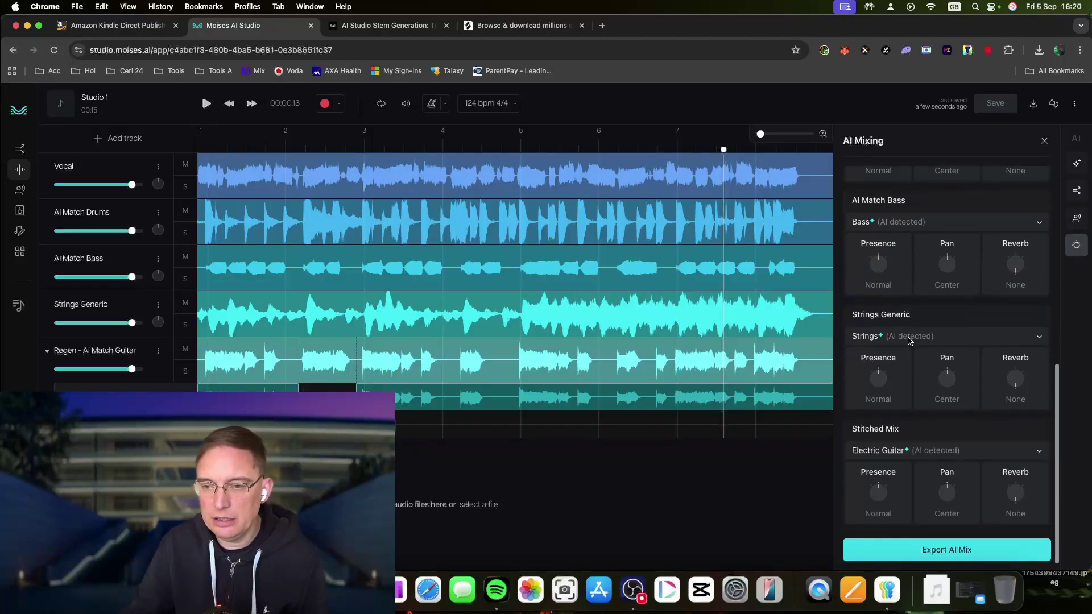
pyautogui.scroll(8, 910, 338)
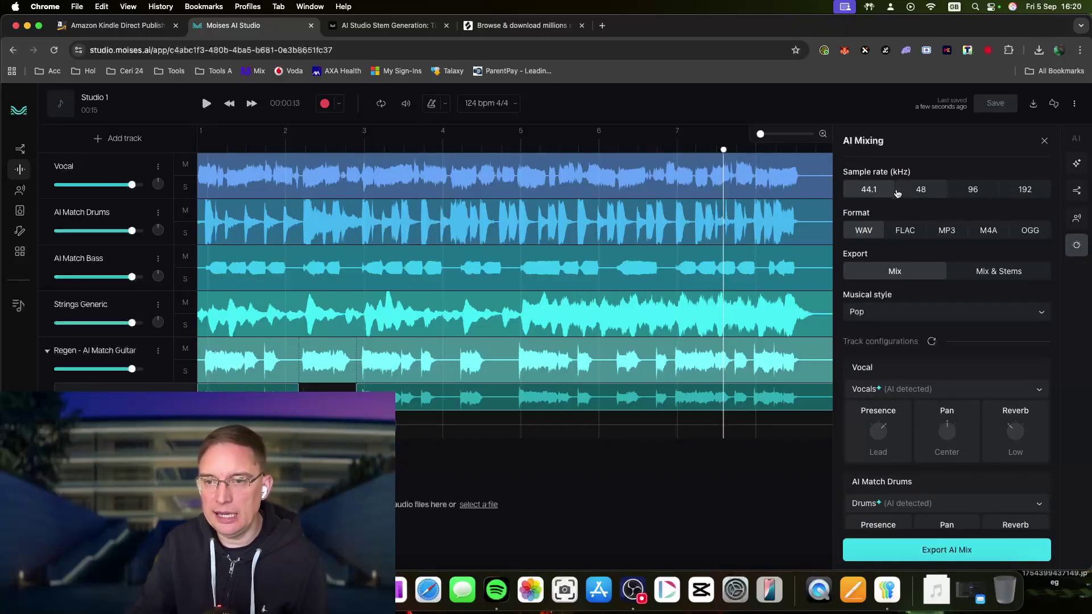
pyautogui.scroll(-3, 961, 317)
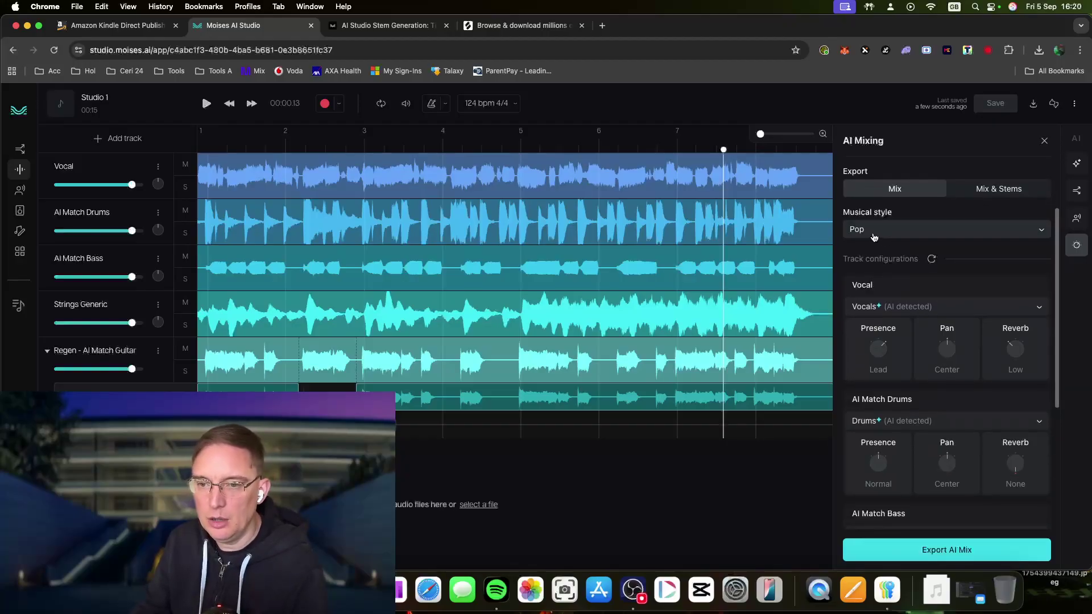
pyautogui.click(865, 230)
pyautogui.click(872, 232)
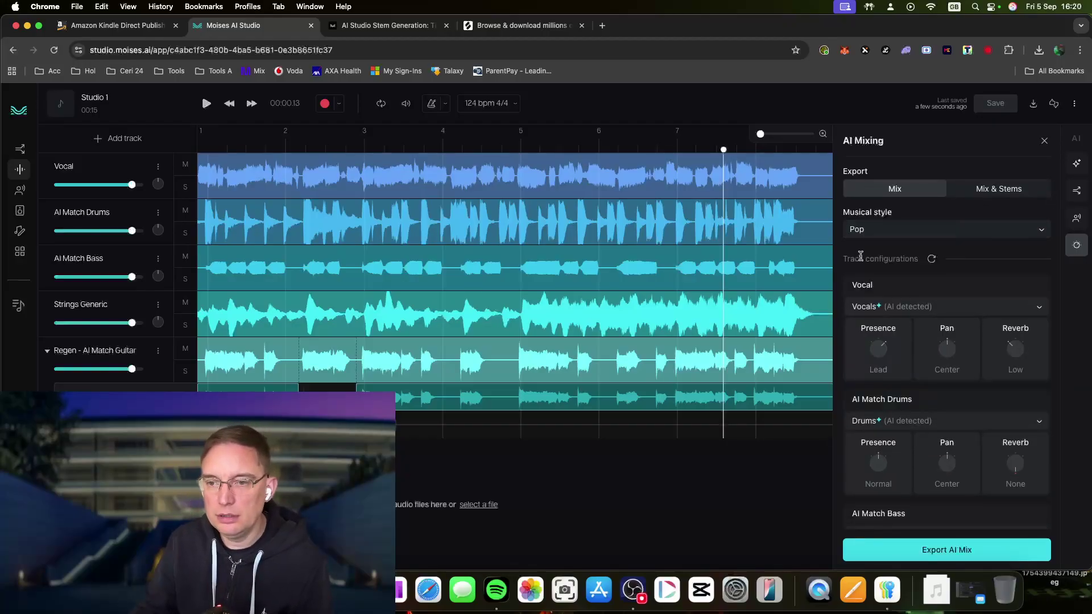
pyautogui.scroll(-3, 973, 289)
pyautogui.scroll(-1, 972, 289)
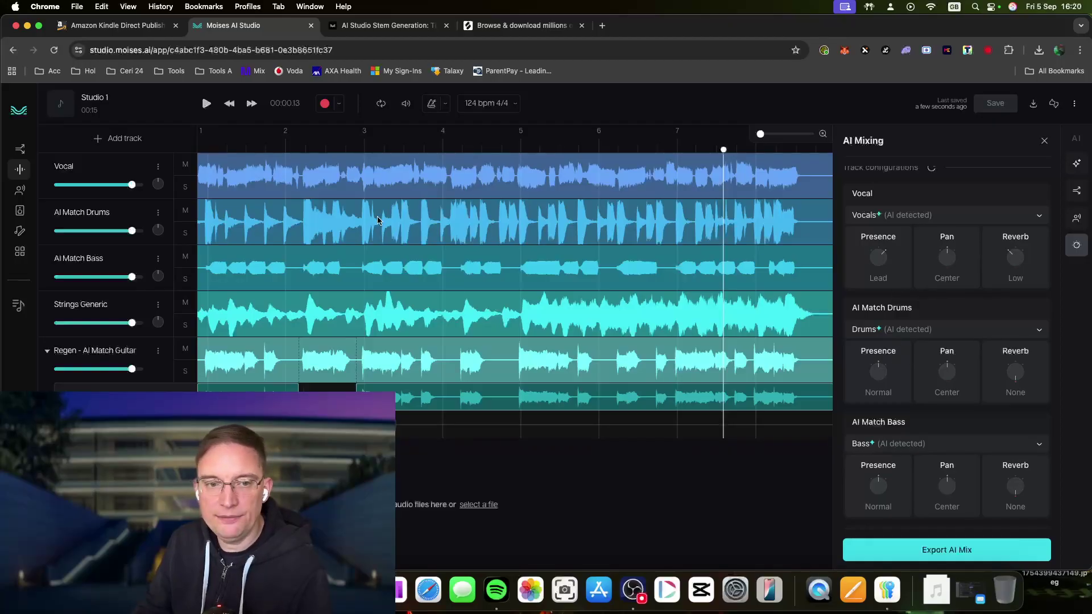
# Solo the Vocal track and play a short passage of it from the start of the song.
pyautogui.click(229, 102)
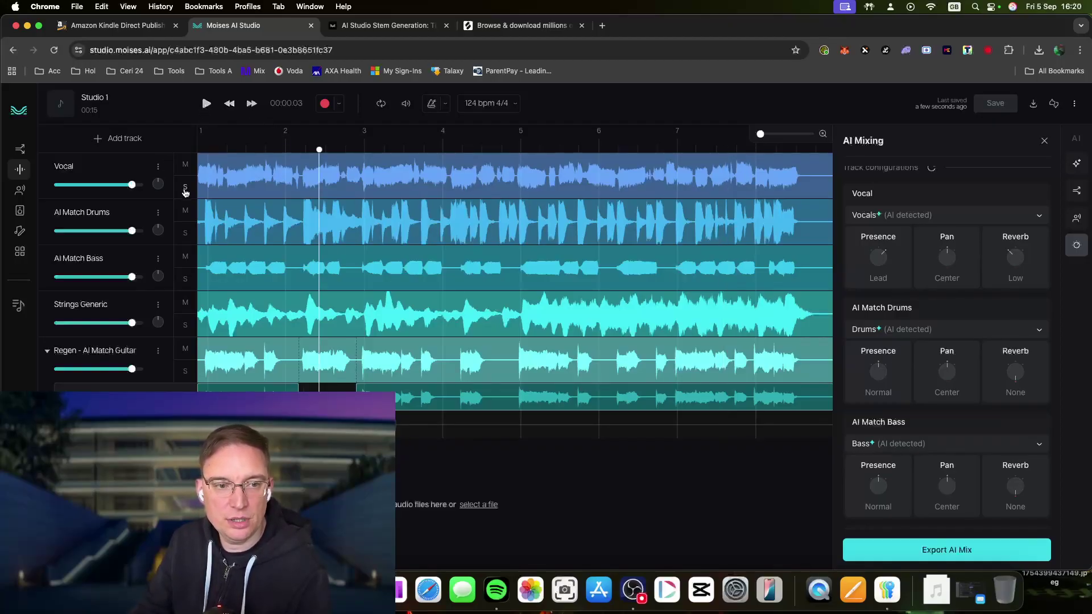
pyautogui.click(185, 186)
pyautogui.click(230, 105)
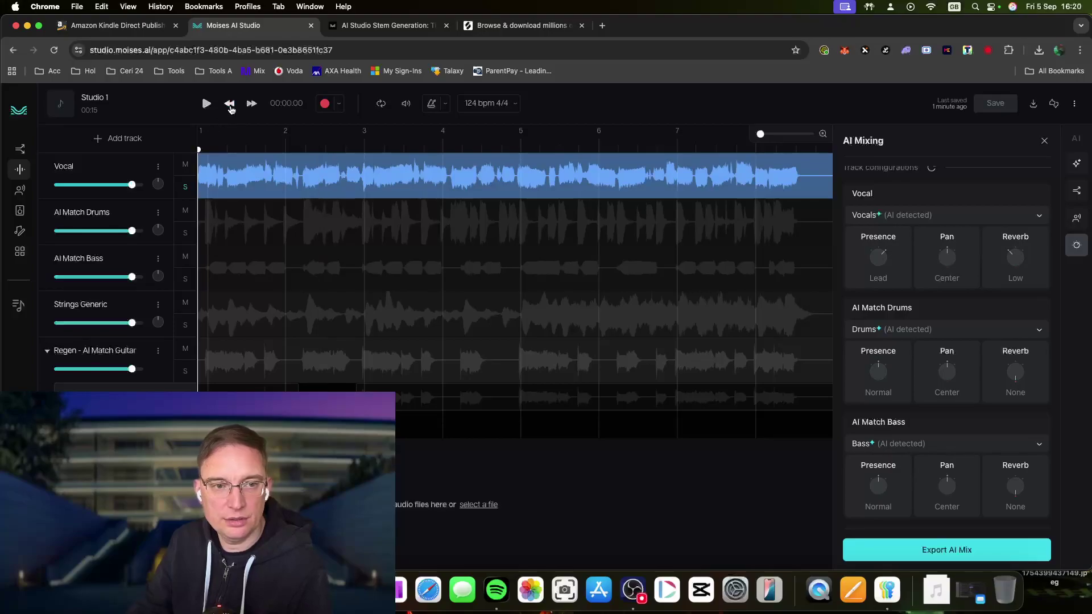
pyautogui.click(207, 105)
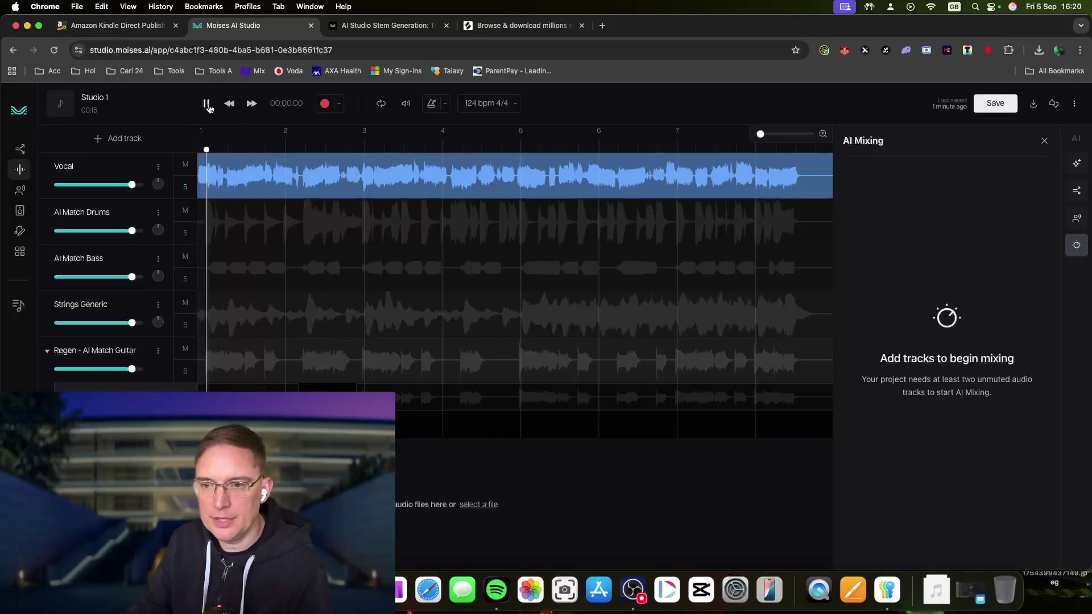
pyautogui.click(211, 107)
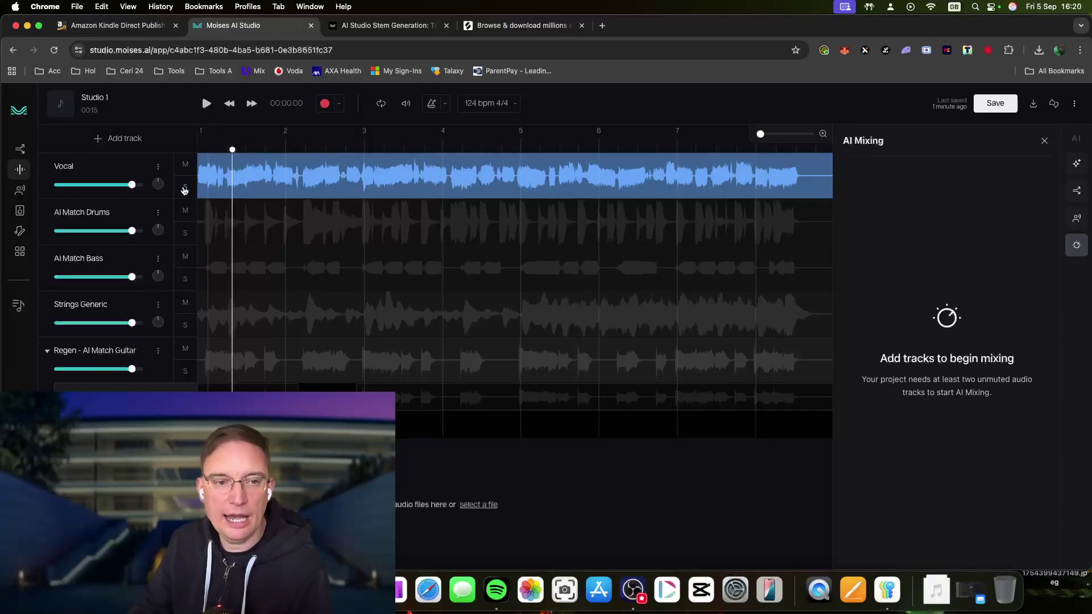
# Play the vocal with the AI Match Drums also soloed, and set the Vocal reverb to High in AI Mixing.
pyautogui.click(186, 239)
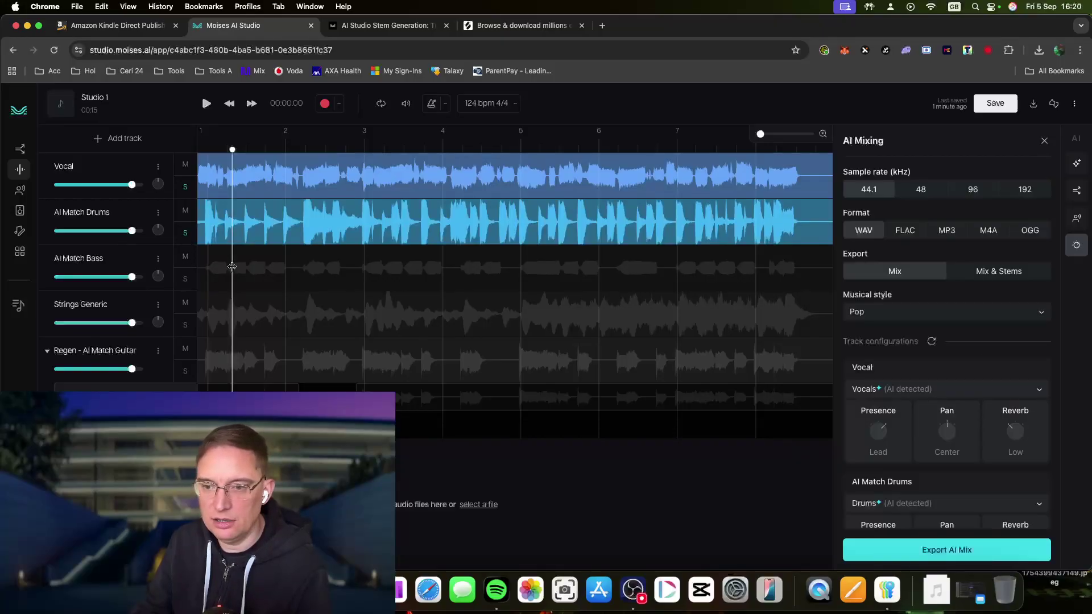
pyautogui.click(207, 103)
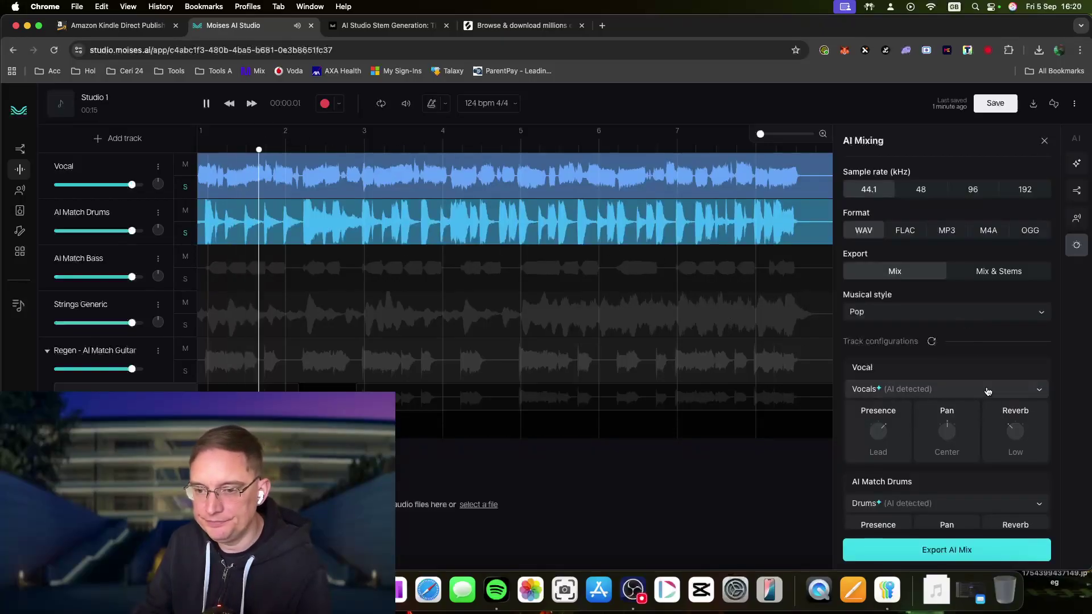
pyautogui.moveTo(1006, 428); pyautogui.dragTo(1010, 356)
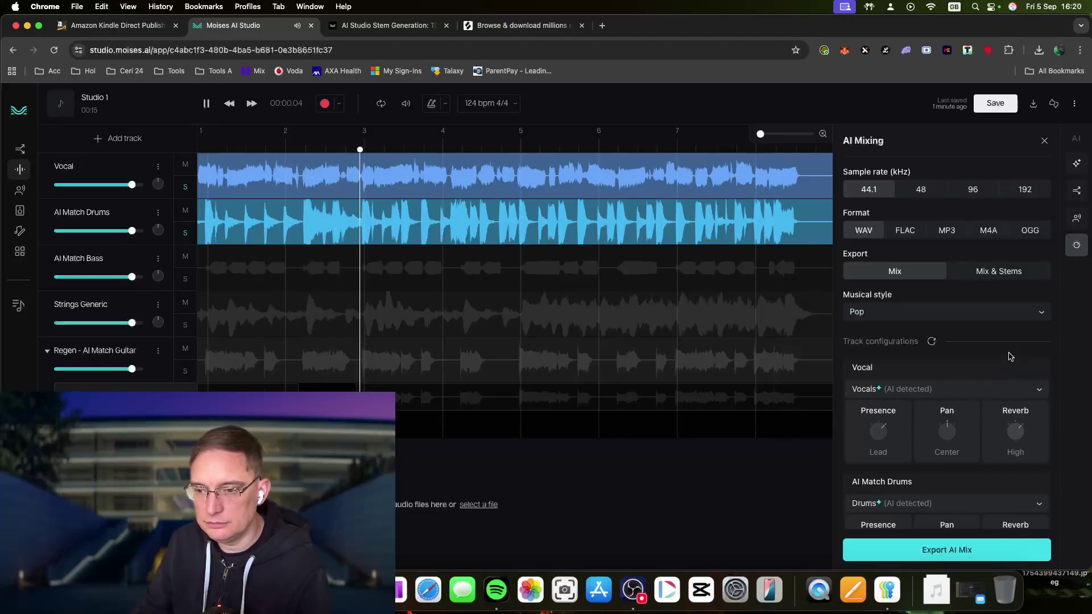
# Set the Vocal reverb to Low in AI Mixing while the soloed vocal and drums play, and stop playback.
pyautogui.doubleClick(1015, 434)
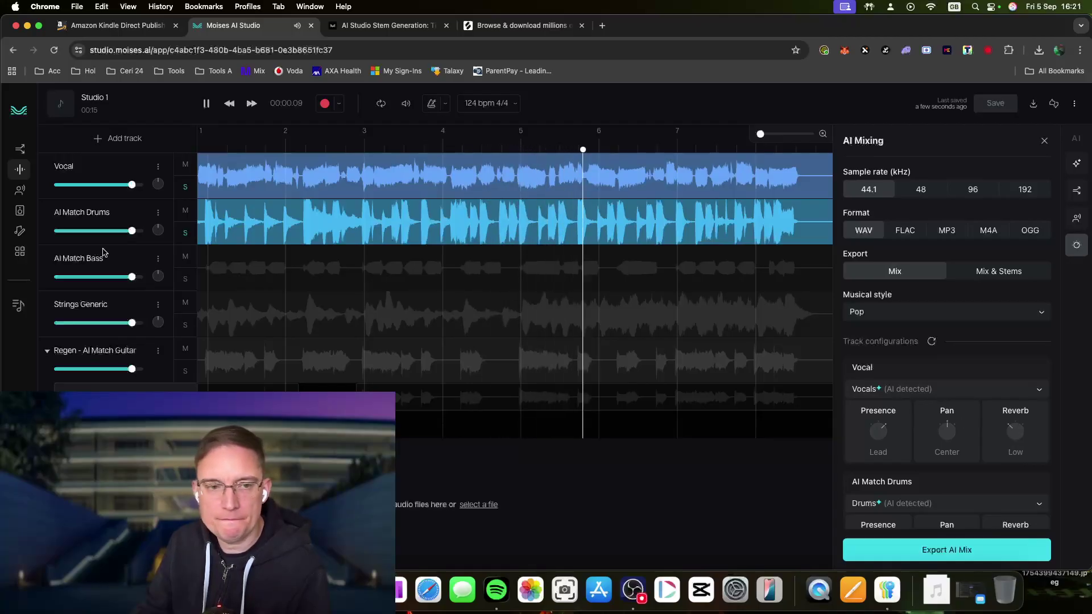
pyautogui.press('space')
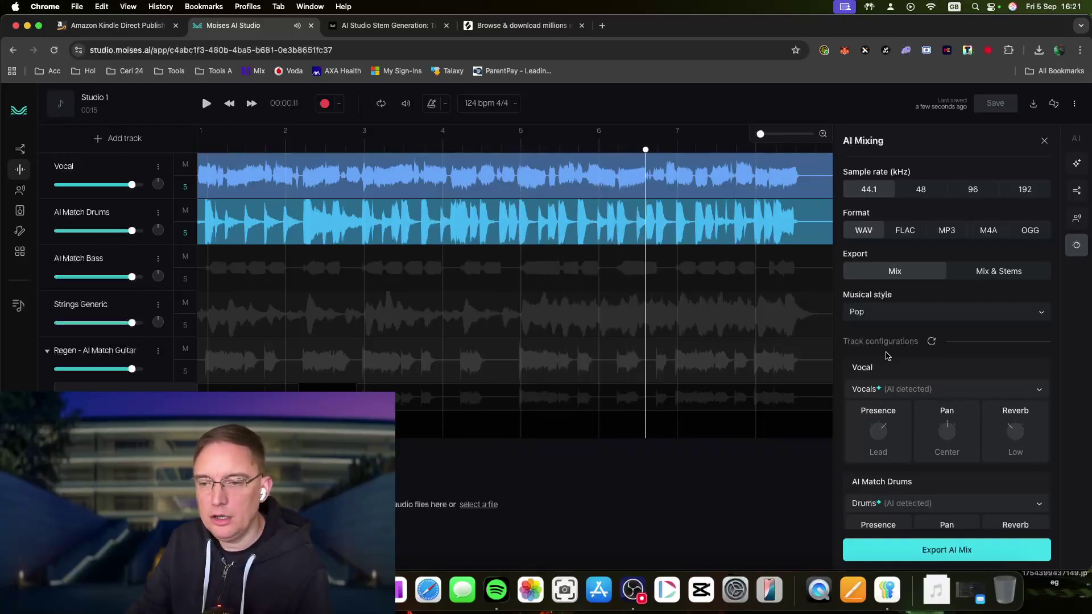
# Review the presence, pan and reverb configurations of every track in AI Mixing, and close it without exporting.
pyautogui.scroll(-2, 976, 411)
pyautogui.scroll(-6, 977, 411)
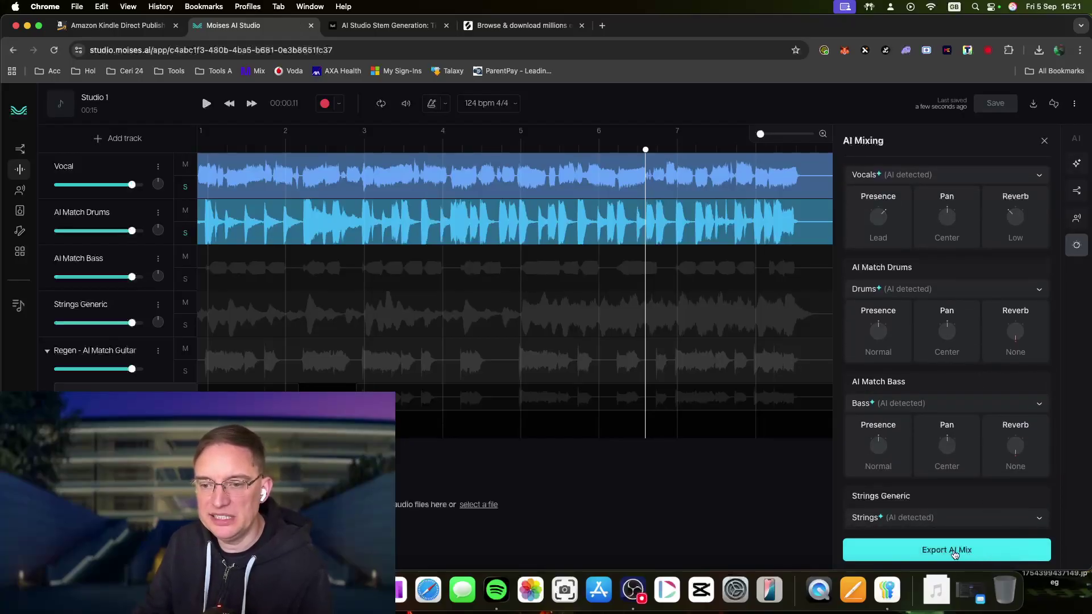
pyautogui.scroll(-7, 995, 443)
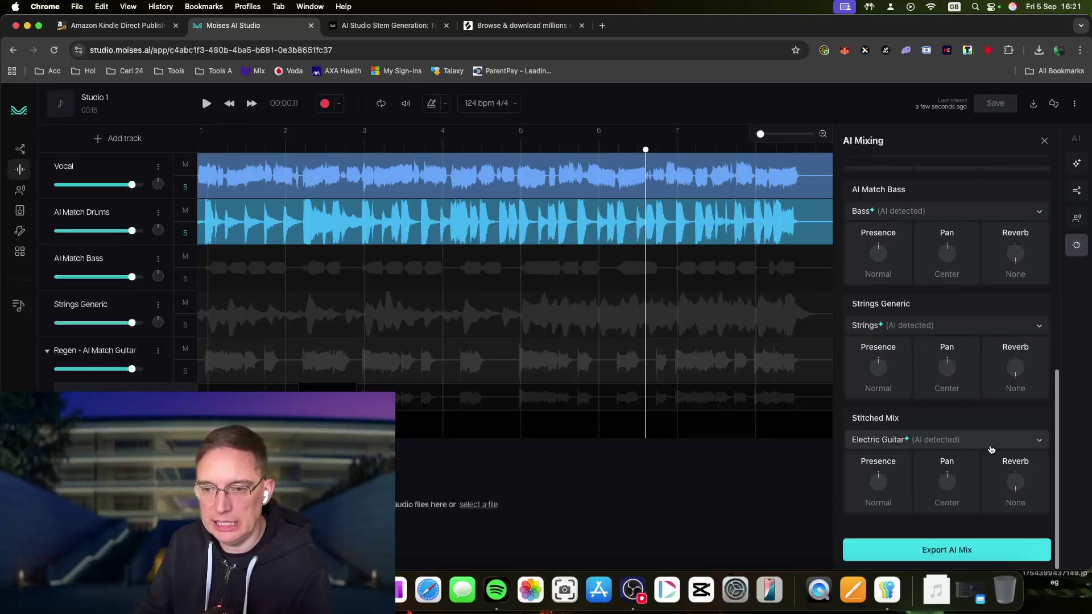
pyautogui.scroll(5, 991, 449)
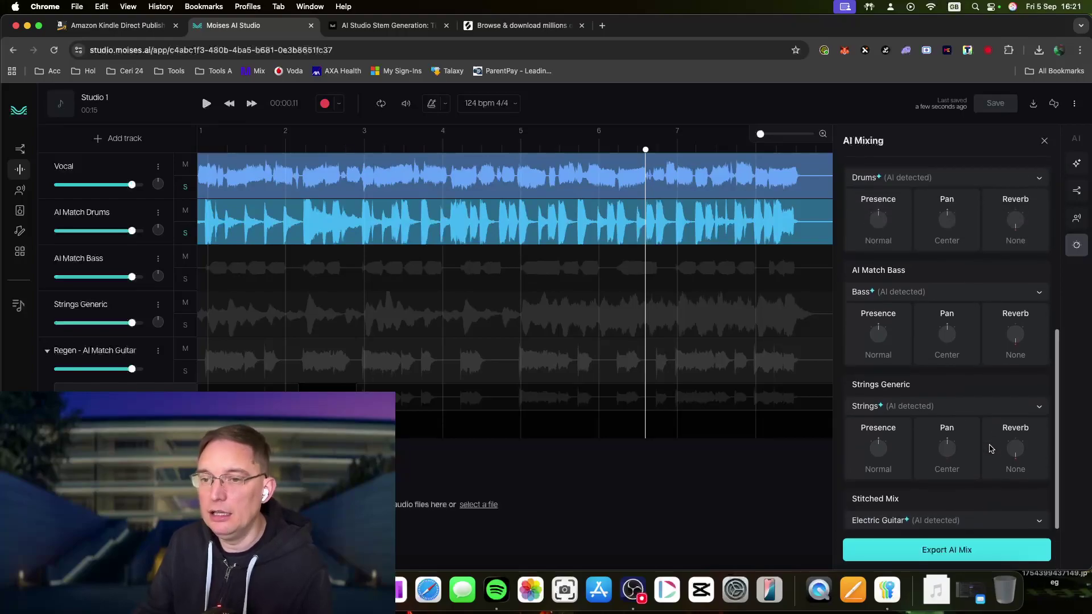
pyautogui.scroll(8, 990, 449)
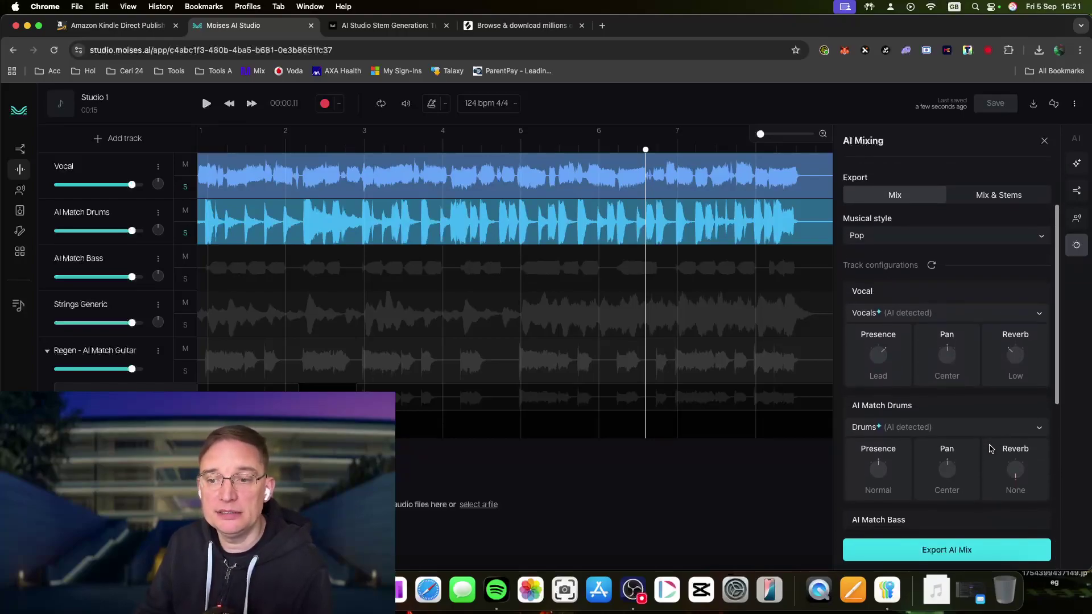
pyautogui.scroll(-10, 991, 451)
pyautogui.scroll(-3, 991, 451)
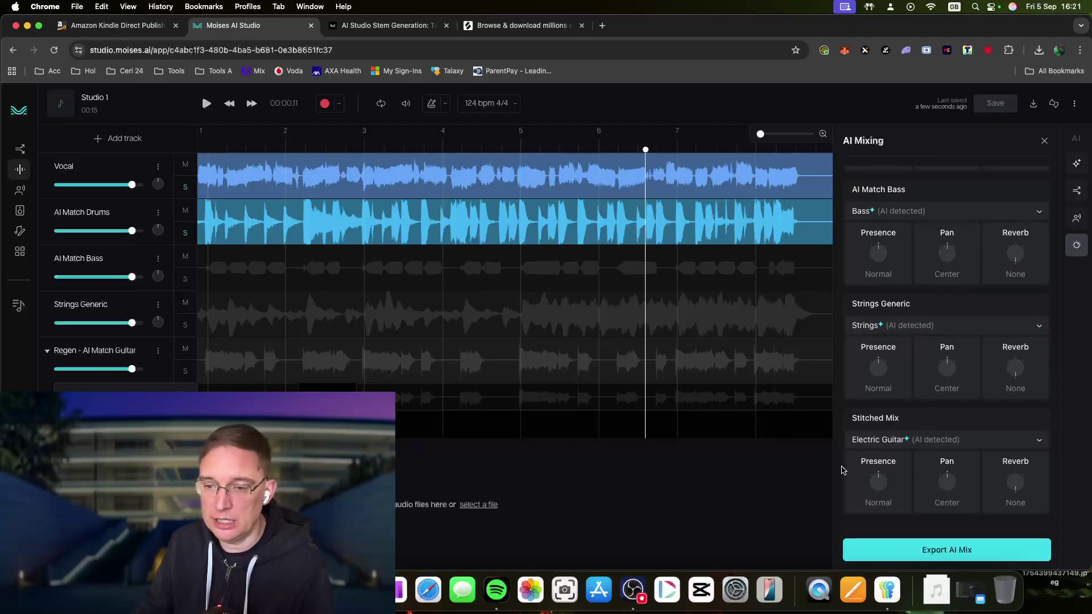
pyautogui.moveTo(860, 492); pyautogui.dragTo(703, 451)
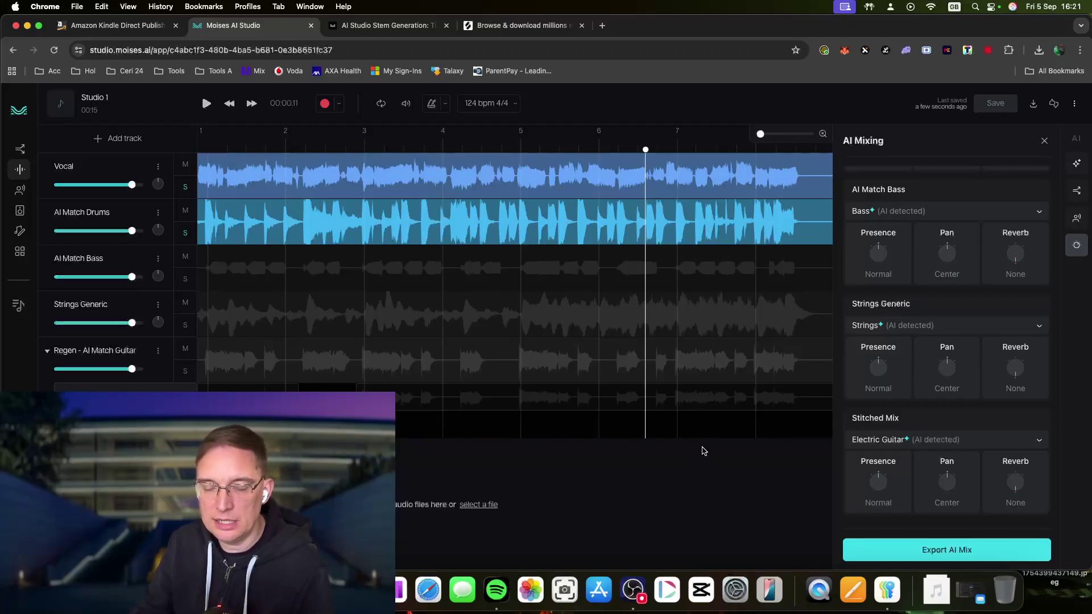
pyautogui.scroll(8, 944, 479)
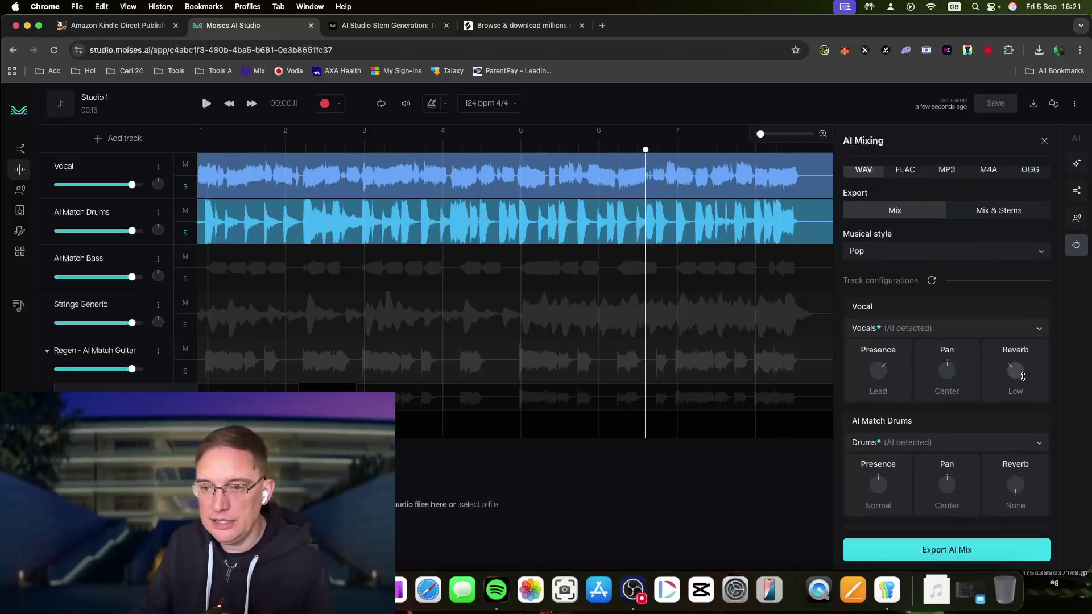
pyautogui.moveTo(1011, 368)
pyautogui.mouseDown()
pyautogui.moveTo(1019, 360)
pyautogui.moveTo(1005, 317)
pyautogui.moveTo(1005, 364)
pyautogui.mouseUp()
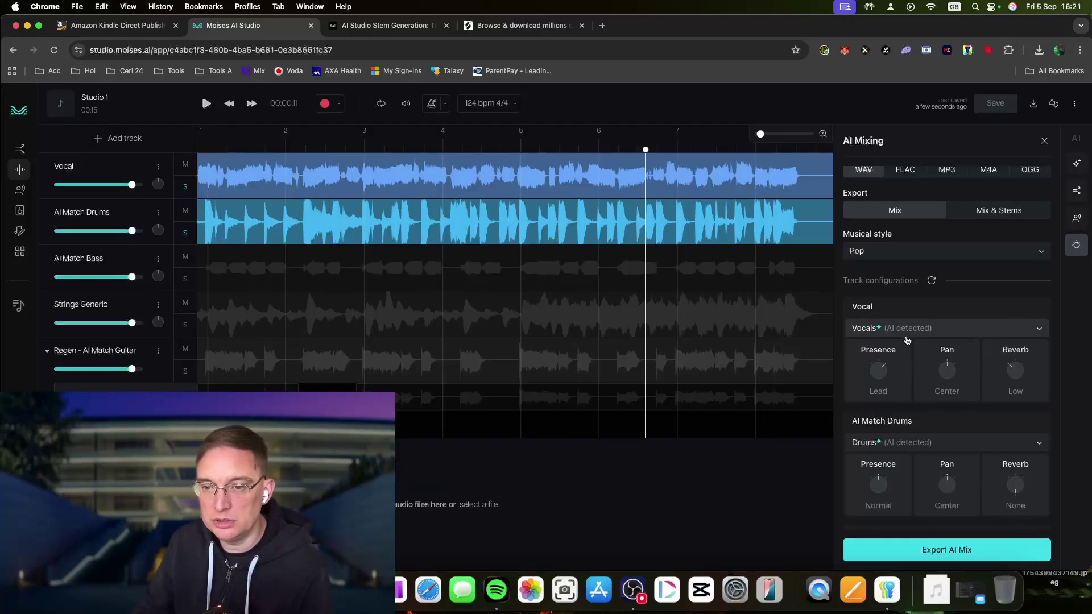
pyautogui.scroll(1, 944, 290)
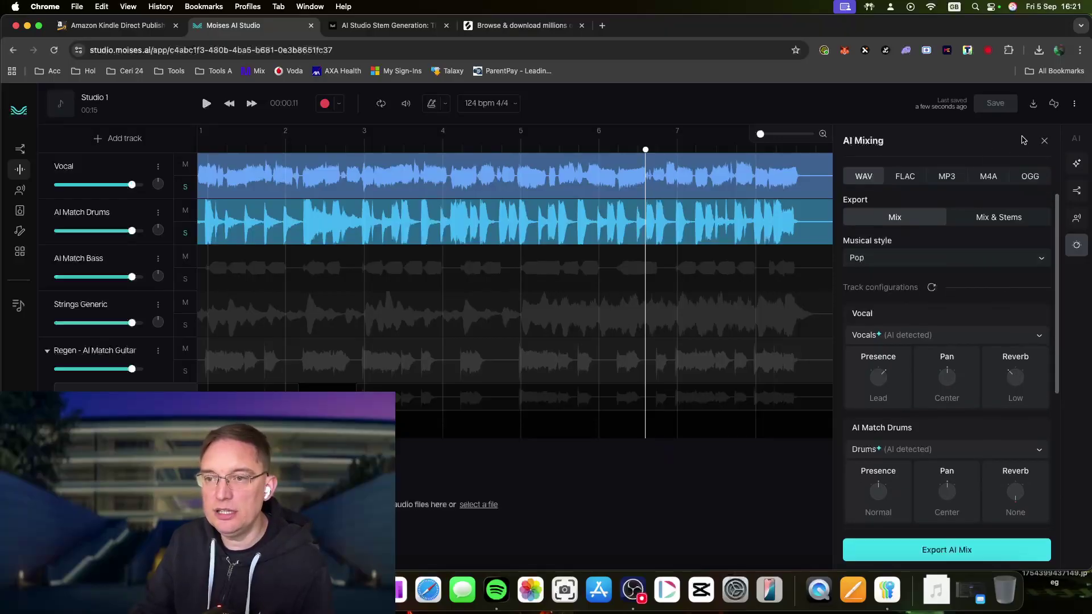
pyautogui.click(1044, 142)
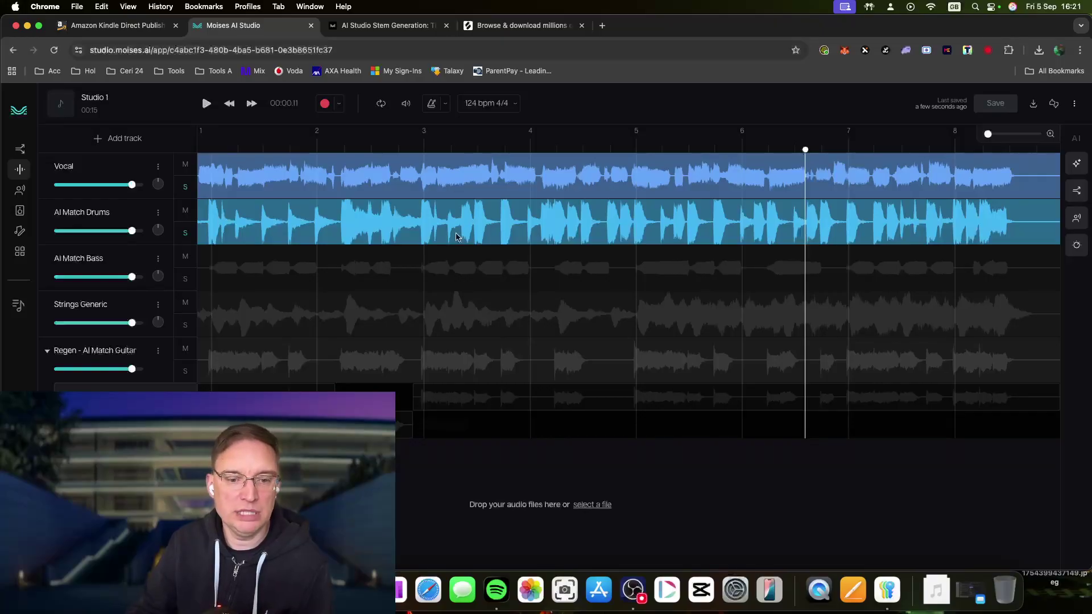
# Switch to the Moises AI Studio feature page and read its "Stems that Match Your Sound" section.
pyautogui.click(626, 594)
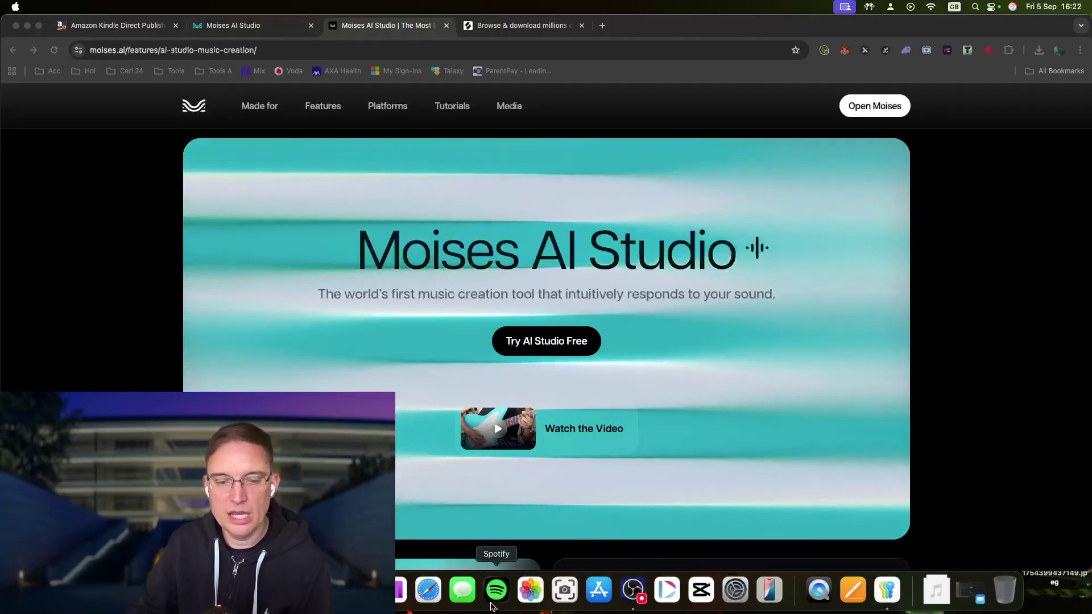
pyautogui.click(1035, 446)
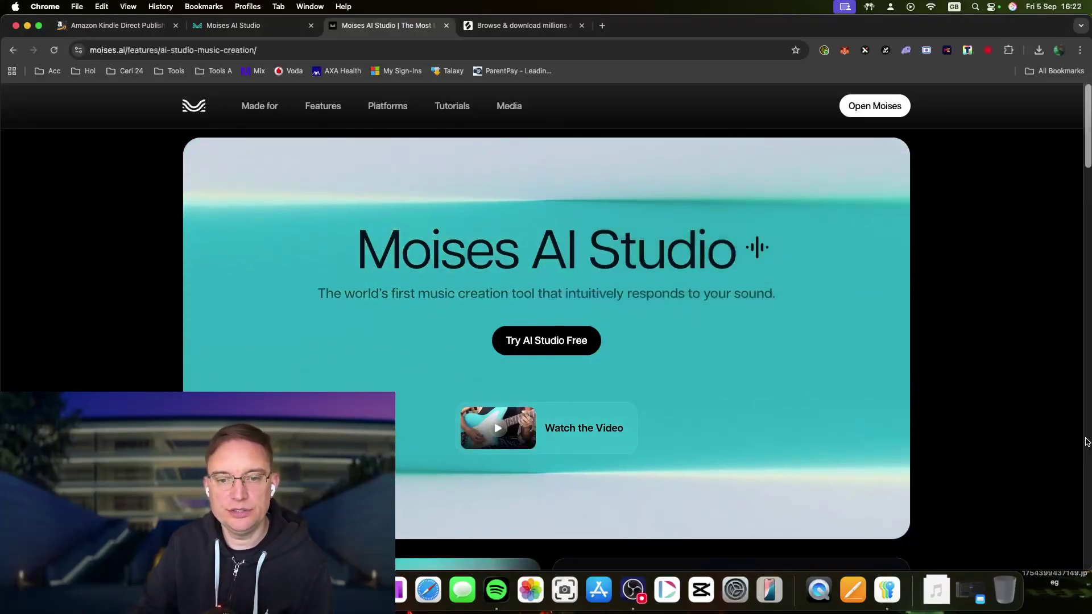
pyautogui.scroll(-5, 1034, 446)
pyautogui.scroll(-6, 1034, 446)
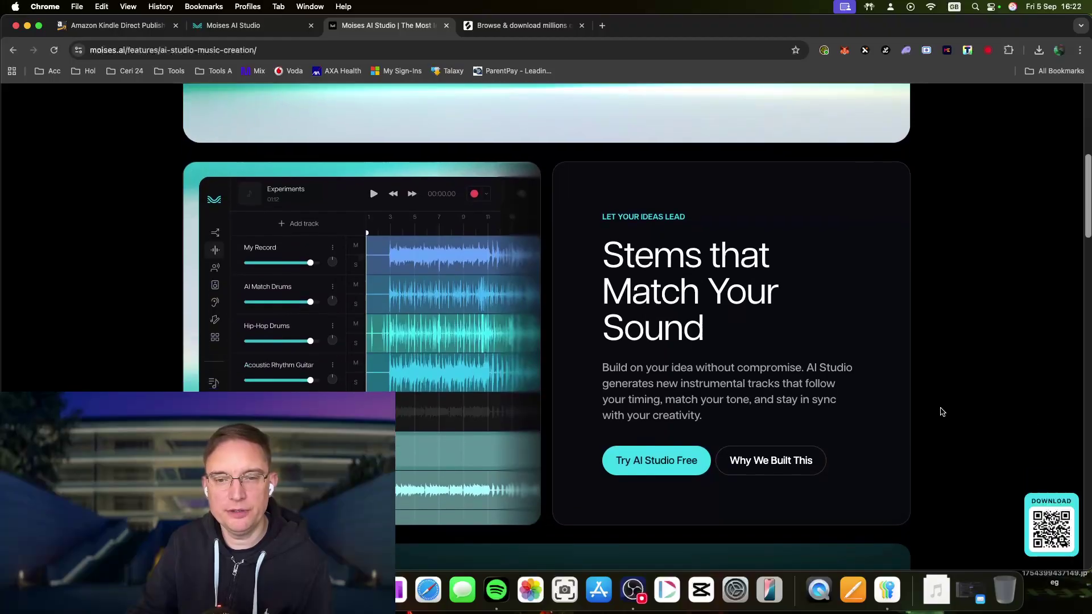
pyautogui.scroll(1, 941, 415)
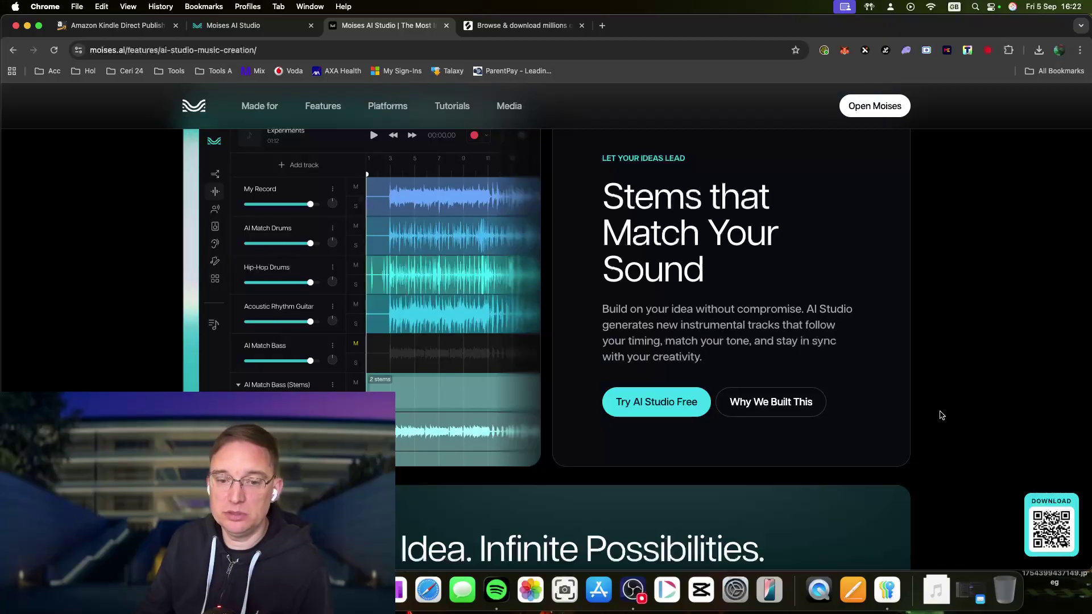
# Examine the Genre Presets, Creative Control and Smart Selection Generator descriptions on the AI Studio feature page.
pyautogui.scroll(-5, 942, 415)
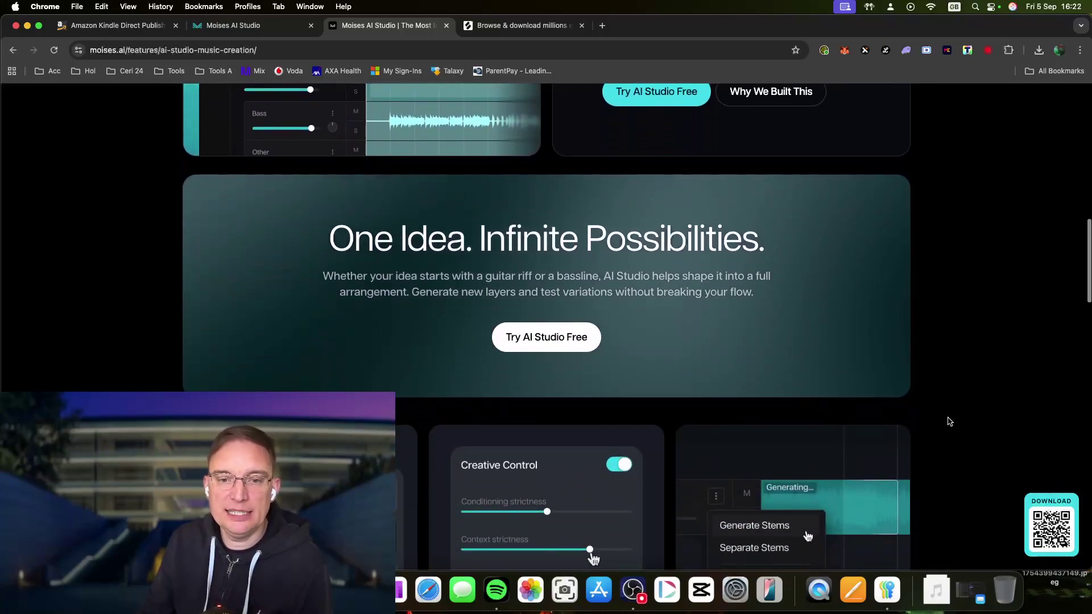
pyautogui.scroll(-2, 948, 422)
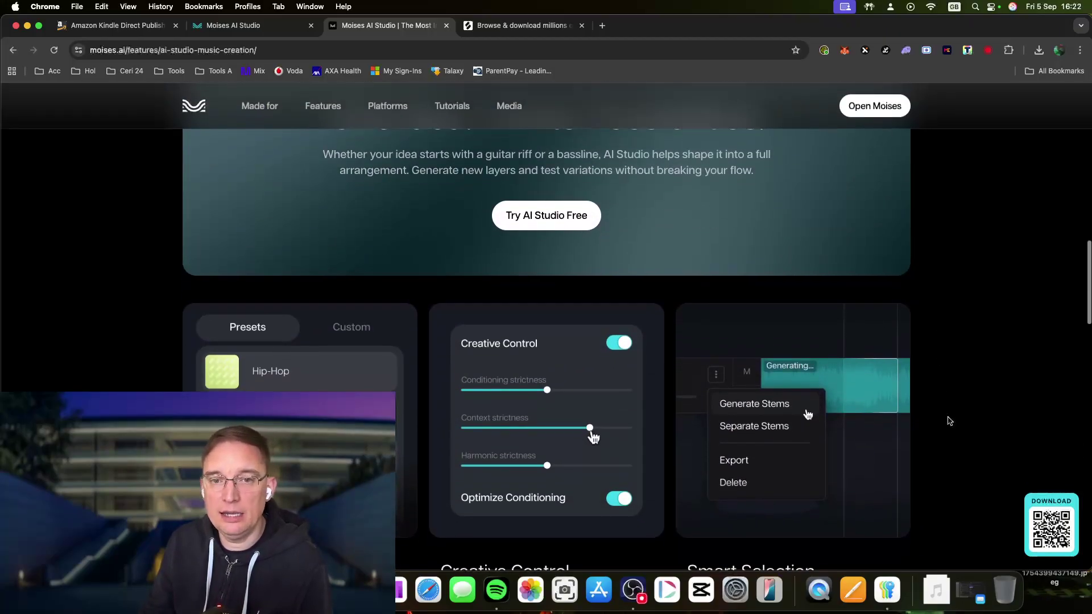
pyautogui.scroll(1, 949, 422)
pyautogui.scroll(-2, 947, 428)
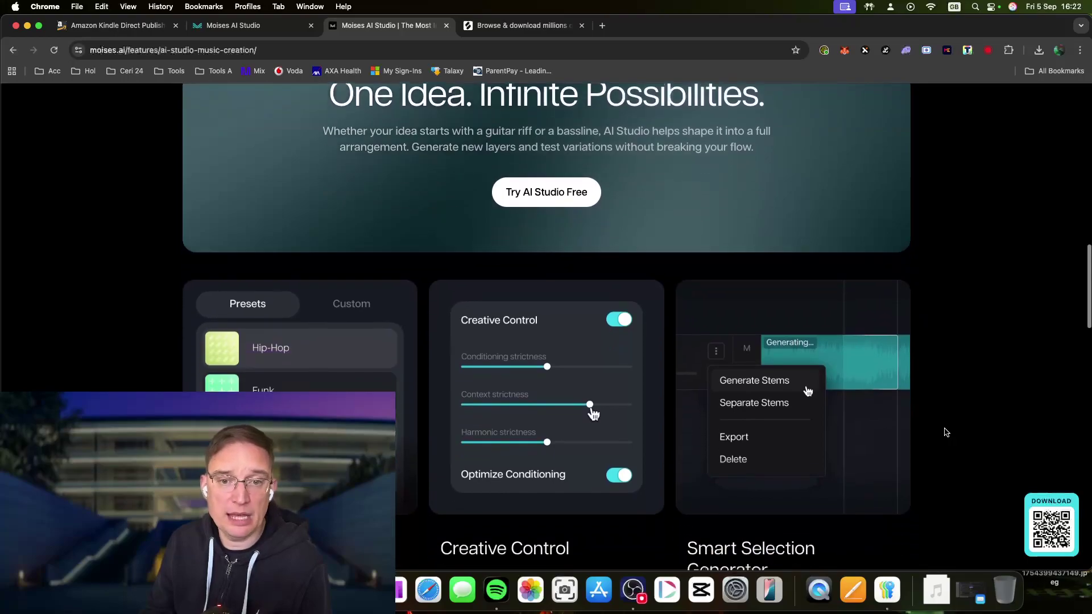
pyautogui.scroll(-3, 945, 433)
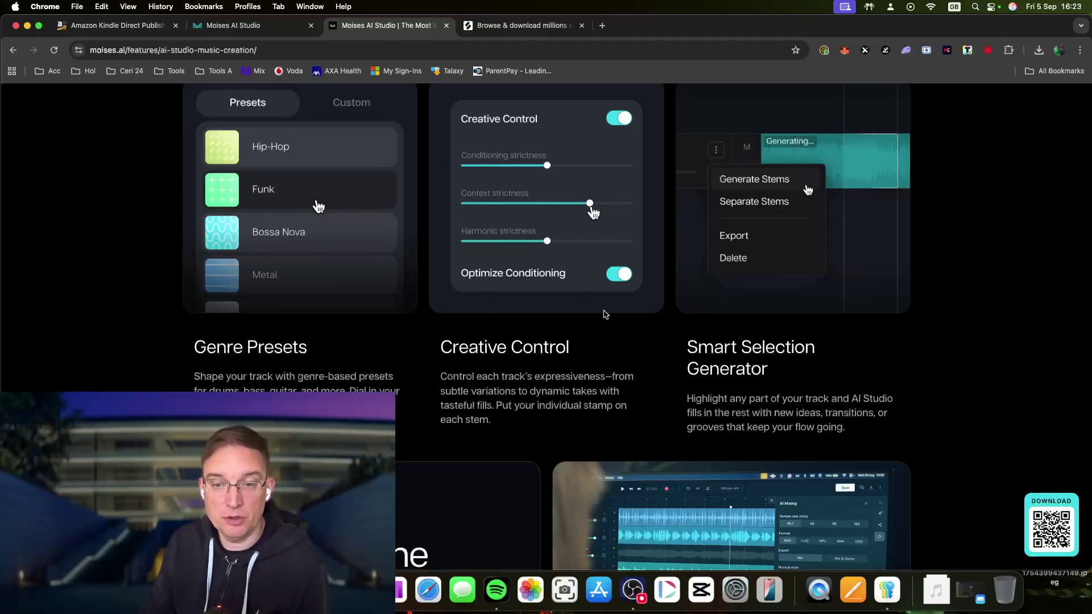
pyautogui.scroll(1, 882, 368)
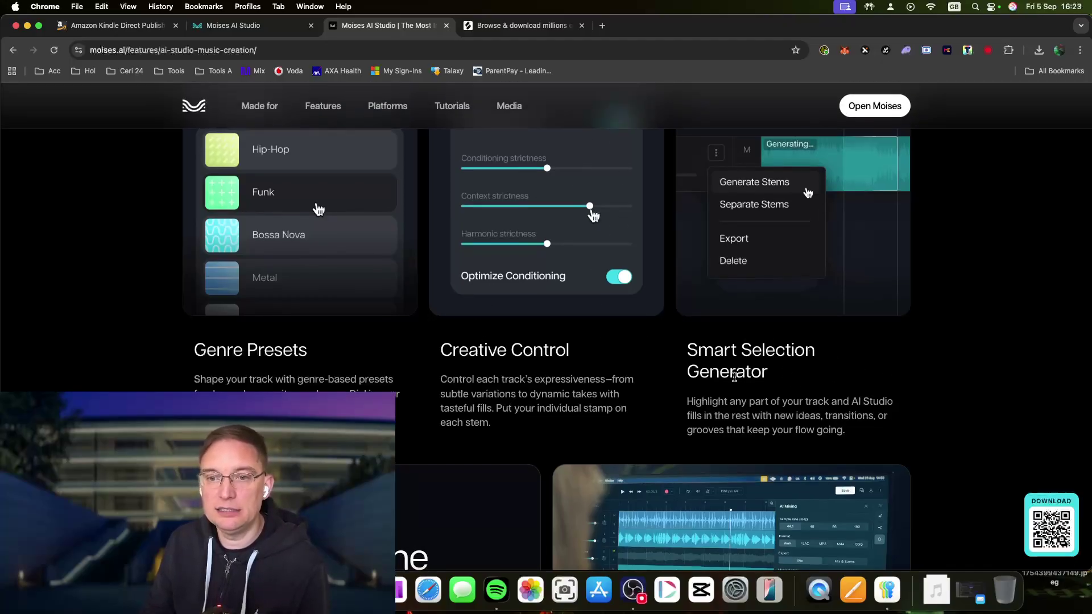
pyautogui.scroll(-2, 868, 394)
pyautogui.scroll(1, 869, 394)
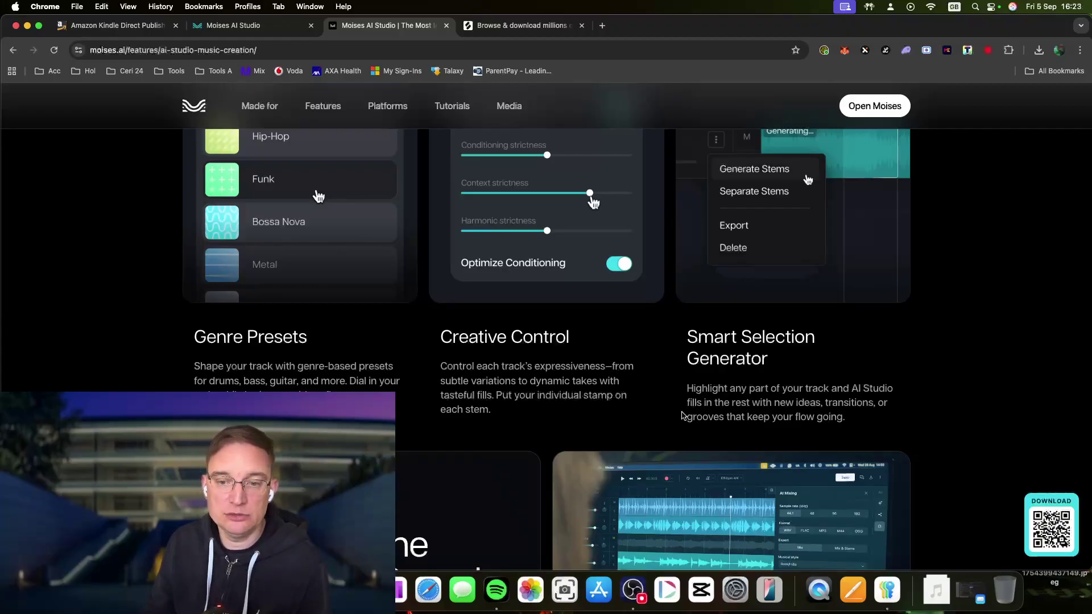
# Read the "Mixing at the Speed of Sound" and "Make it Sound Like You" sections and go to the Frequently Asked Questions.
pyautogui.scroll(-4, 958, 431)
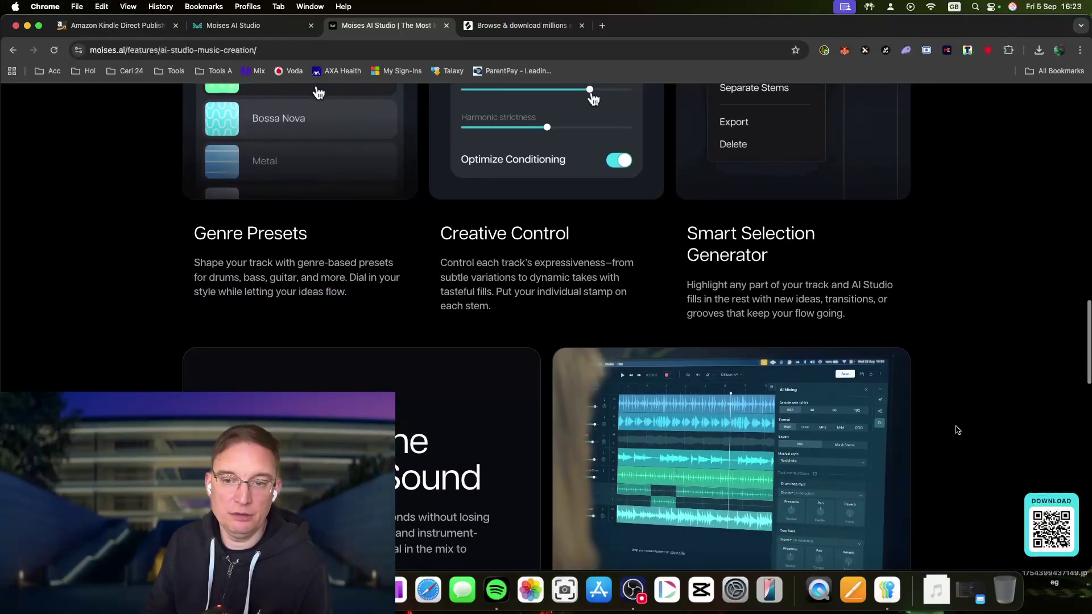
pyautogui.scroll(-10, 958, 431)
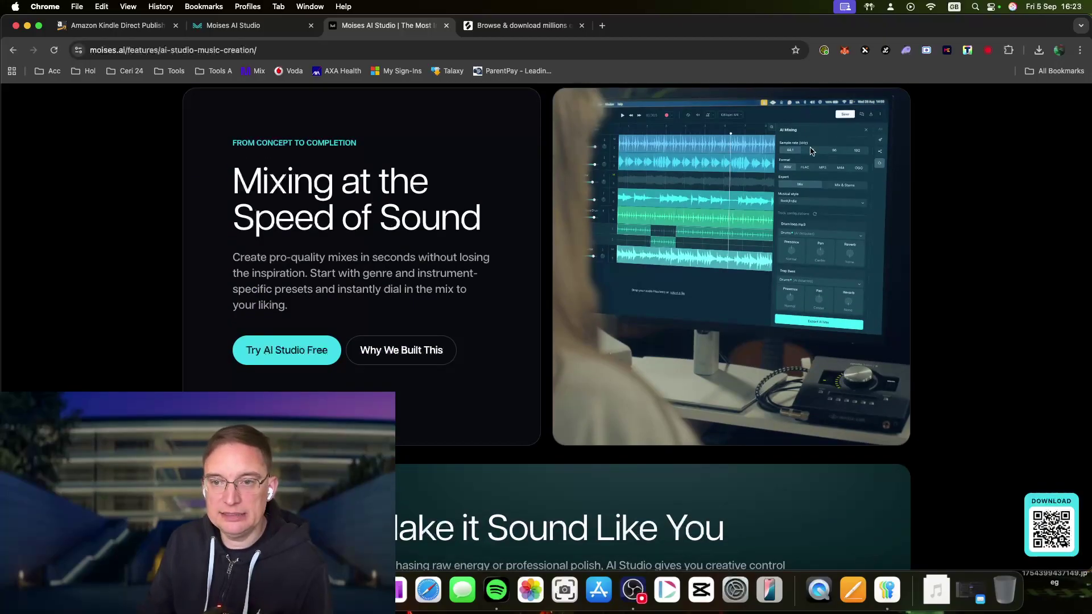
pyautogui.scroll(-14, 888, 375)
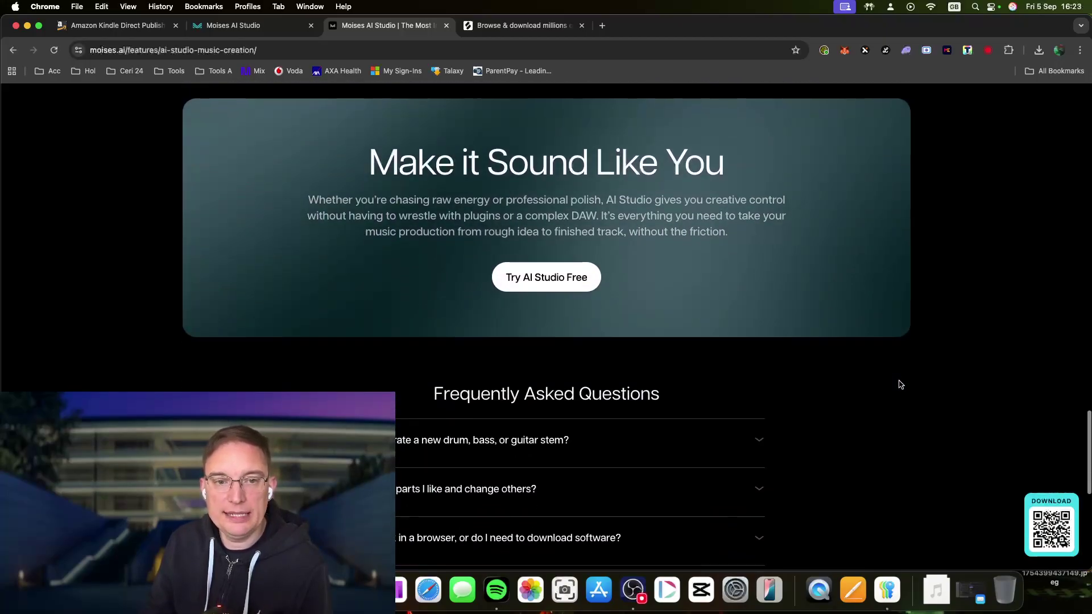
pyautogui.scroll(-2, 901, 385)
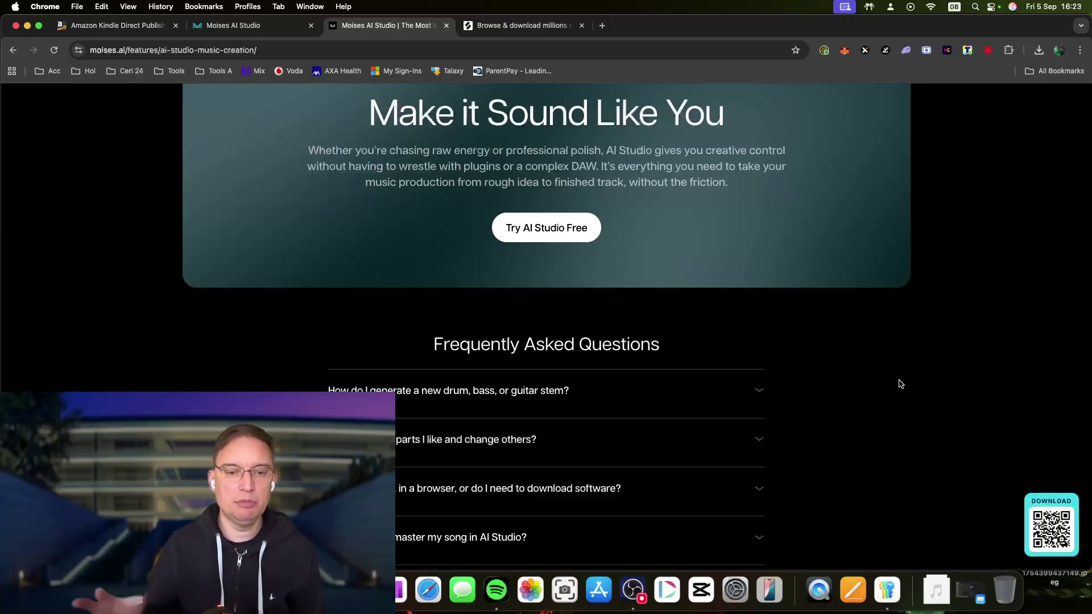
pyautogui.scroll(4, 879, 390)
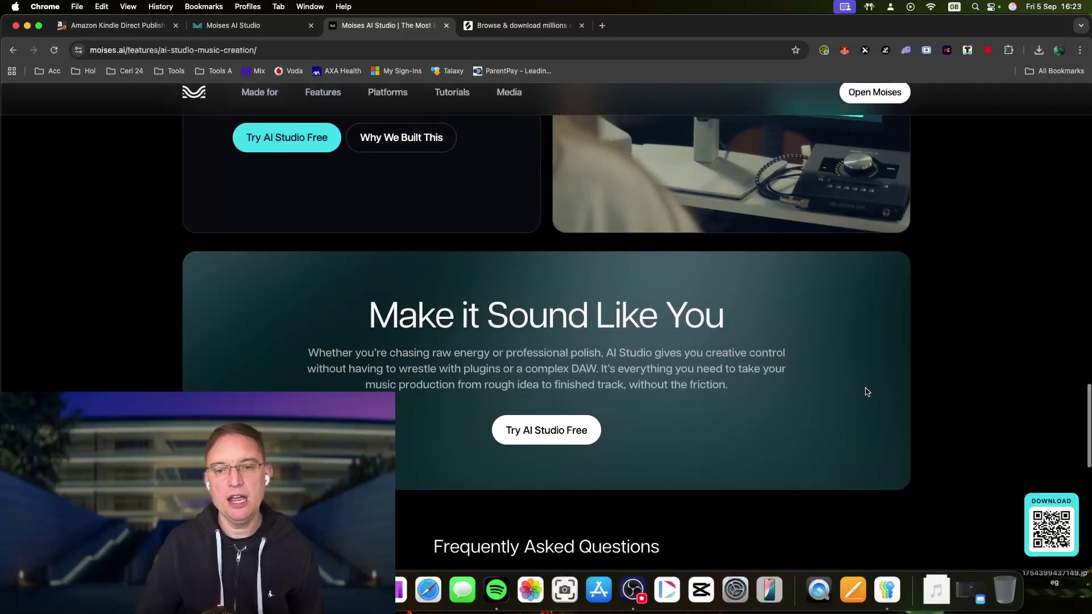
pyautogui.scroll(-4, 869, 395)
pyautogui.scroll(-3, 869, 399)
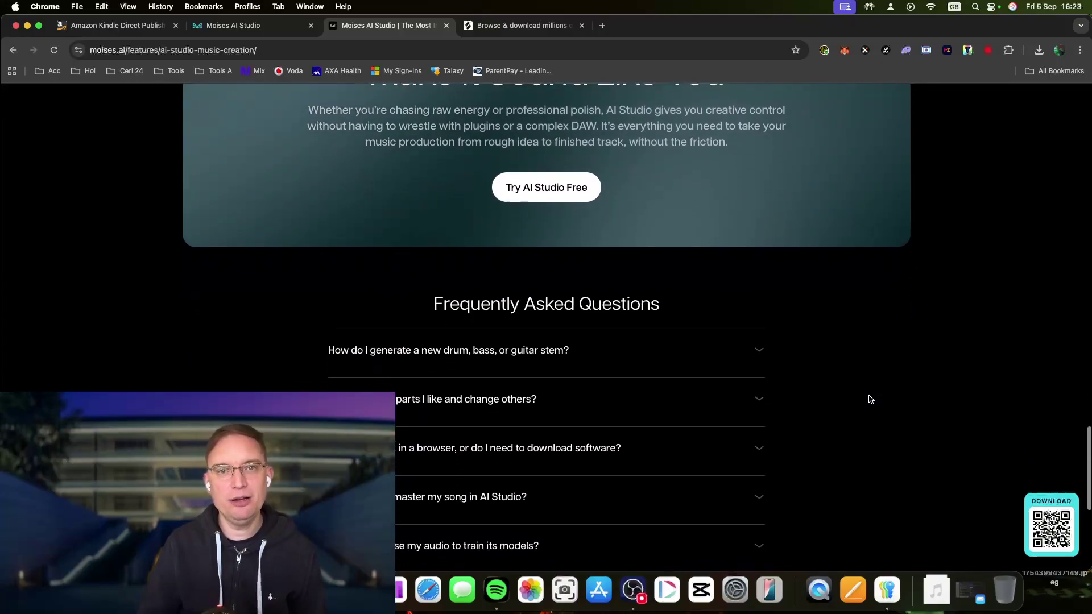
pyautogui.scroll(-2, 869, 401)
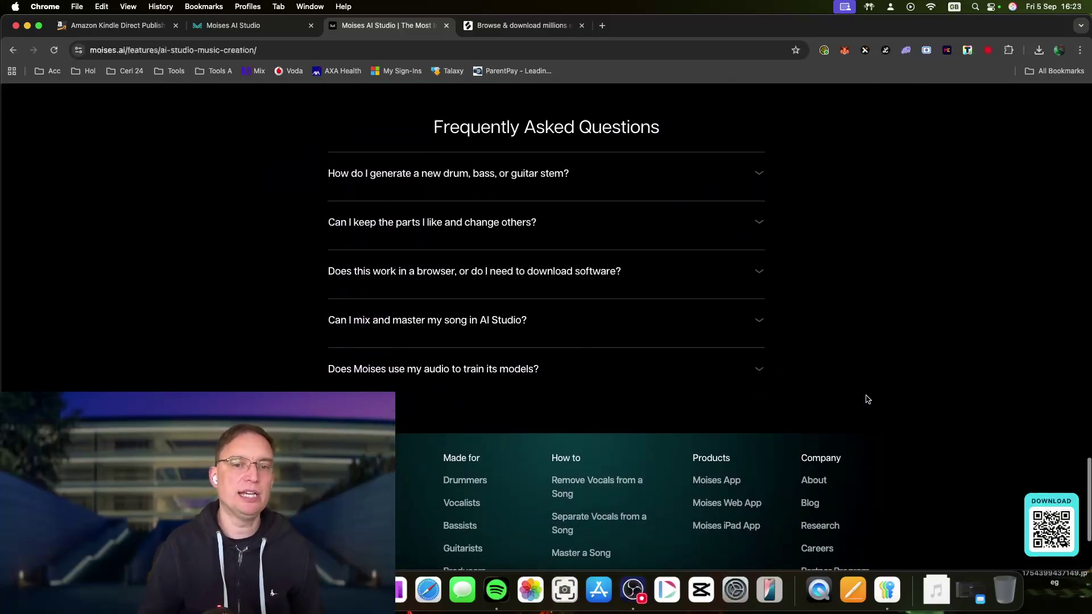
# Expand and read the FAQ answers on generating stems, keeping and changing parts, browser or desktop use, and mixing and mastering a song.
pyautogui.click(527, 156)
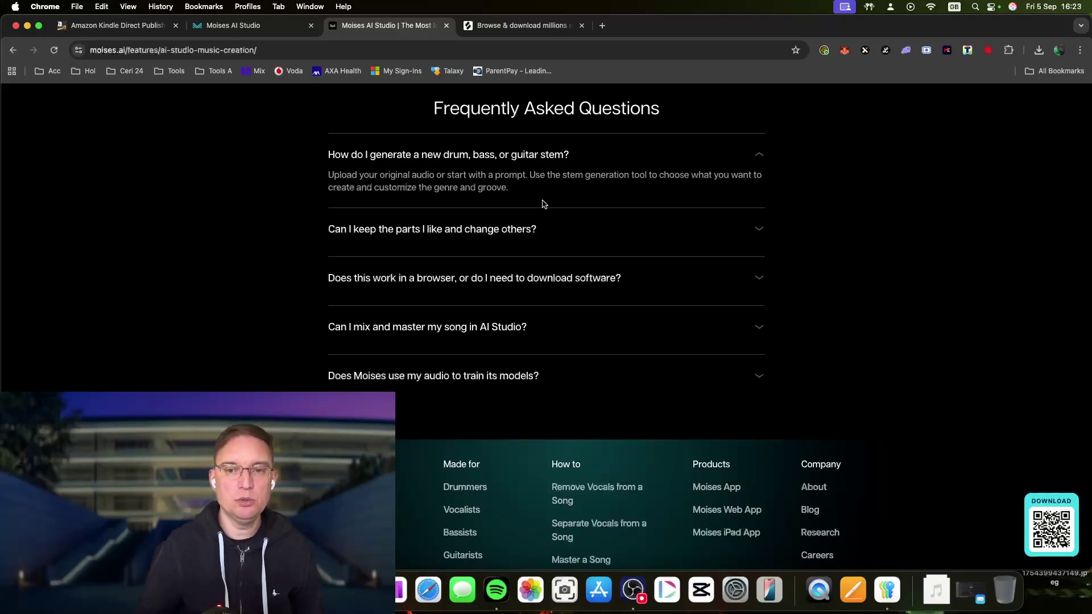
pyautogui.scroll(-2, 658, 199)
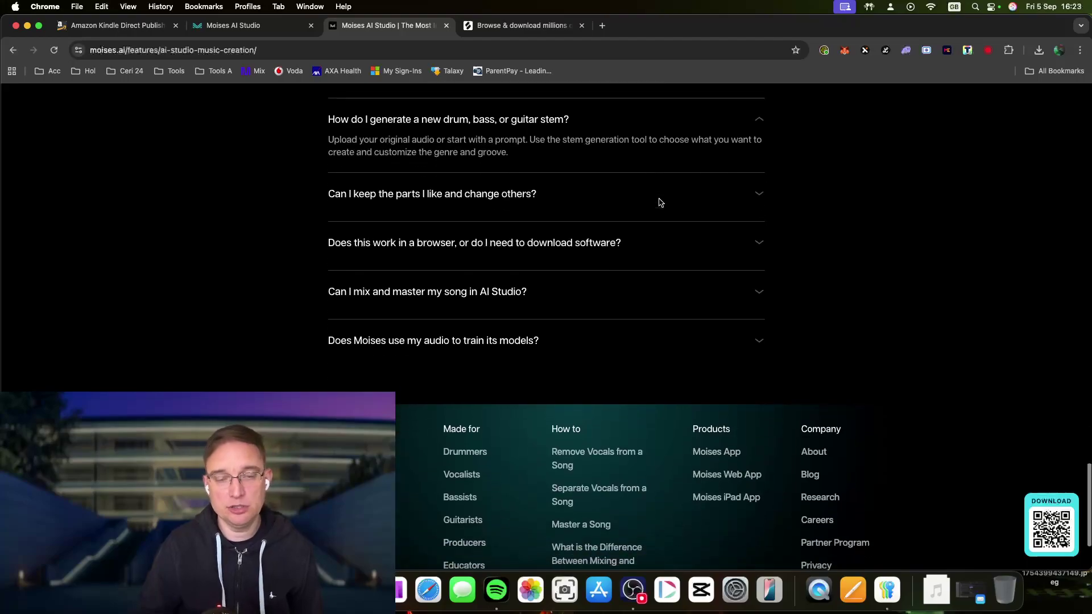
pyautogui.click(503, 182)
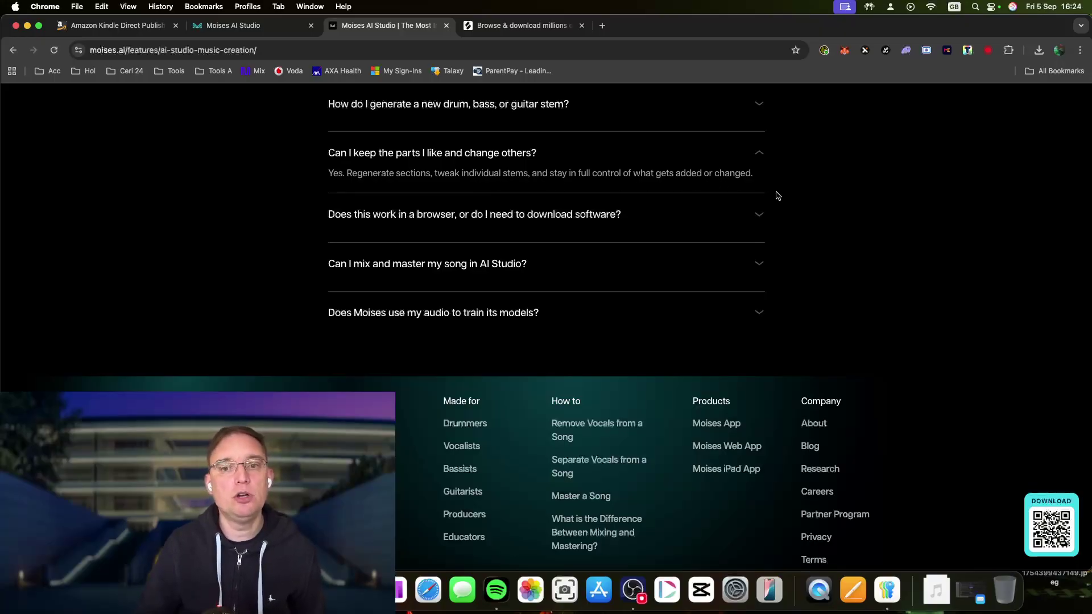
pyautogui.click(759, 213)
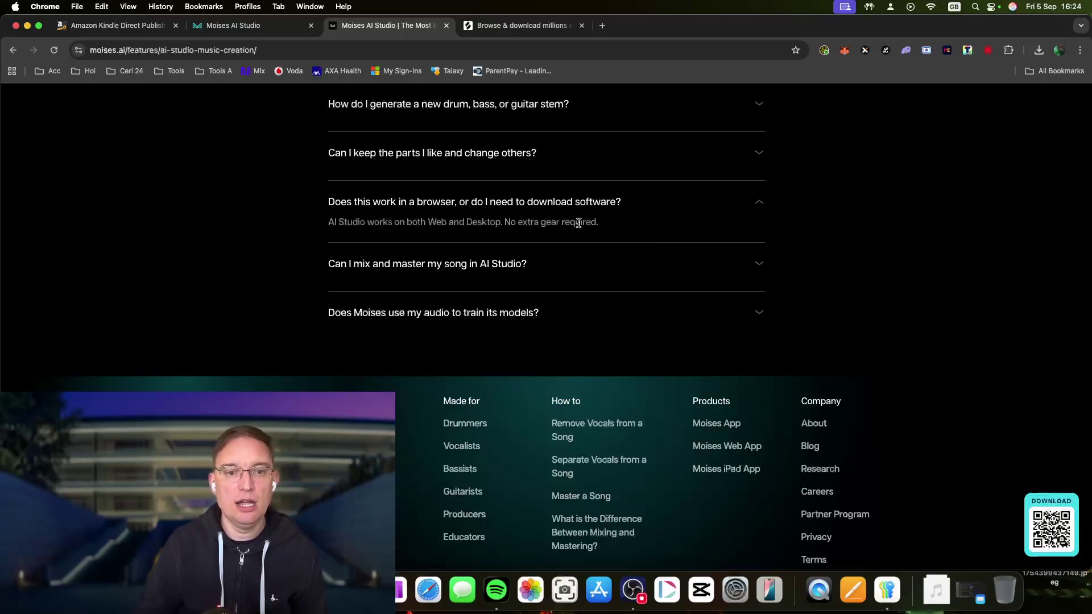
pyautogui.scroll(-1, 500, 220)
pyautogui.scroll(-1, 503, 221)
pyautogui.scroll(1, 506, 220)
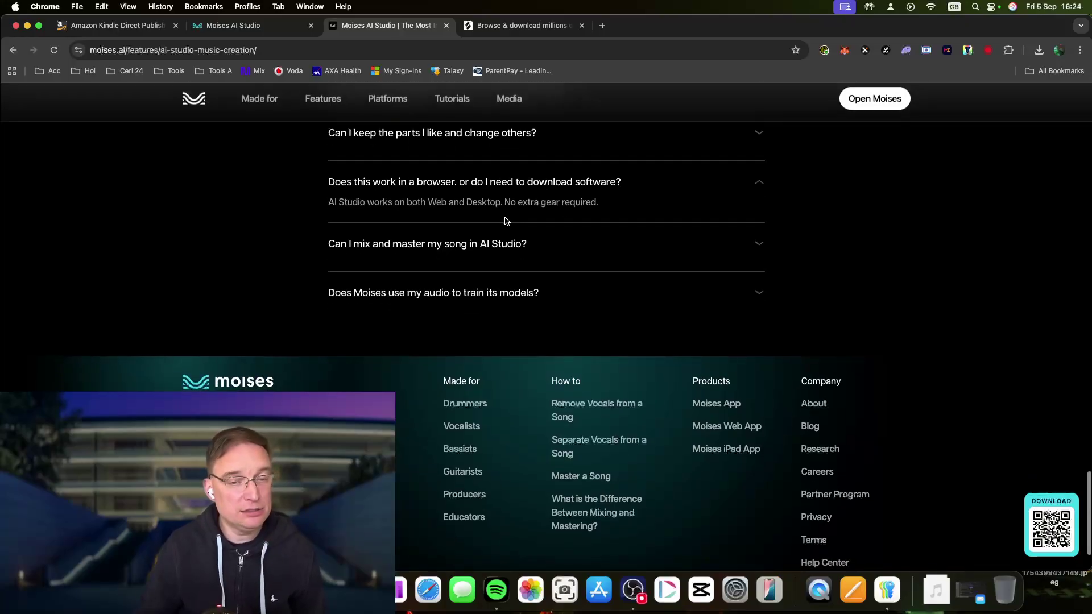
pyautogui.click(760, 246)
pyautogui.scroll(-1, 598, 247)
pyautogui.scroll(-1, 599, 249)
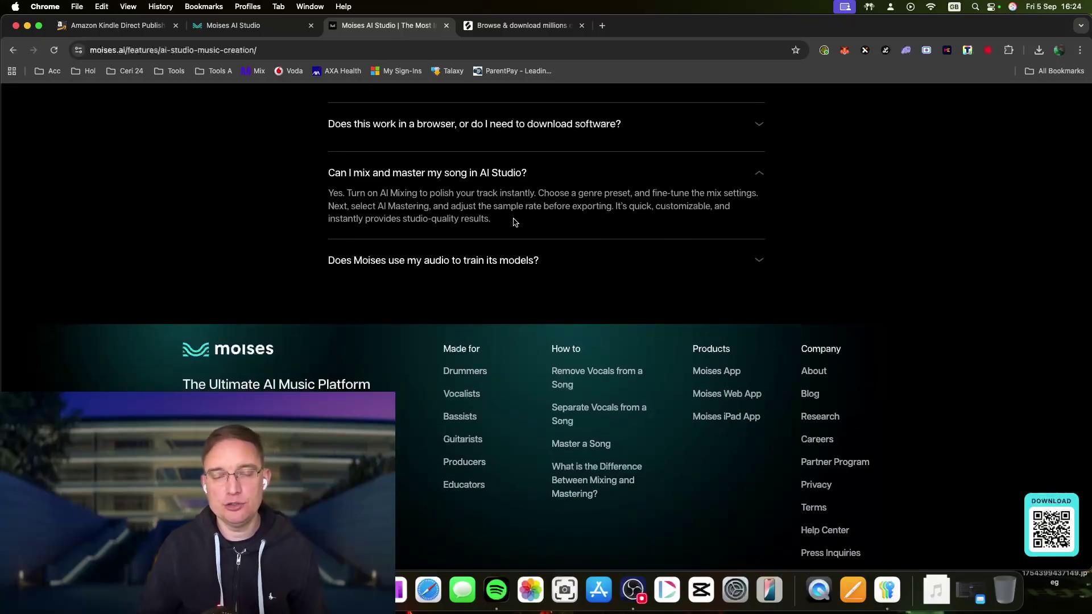
# Expand and read the FAQ answer on whether Moises trains its models on uploaded audio, and return to the start of the feature page.
pyautogui.scroll(-1, 514, 222)
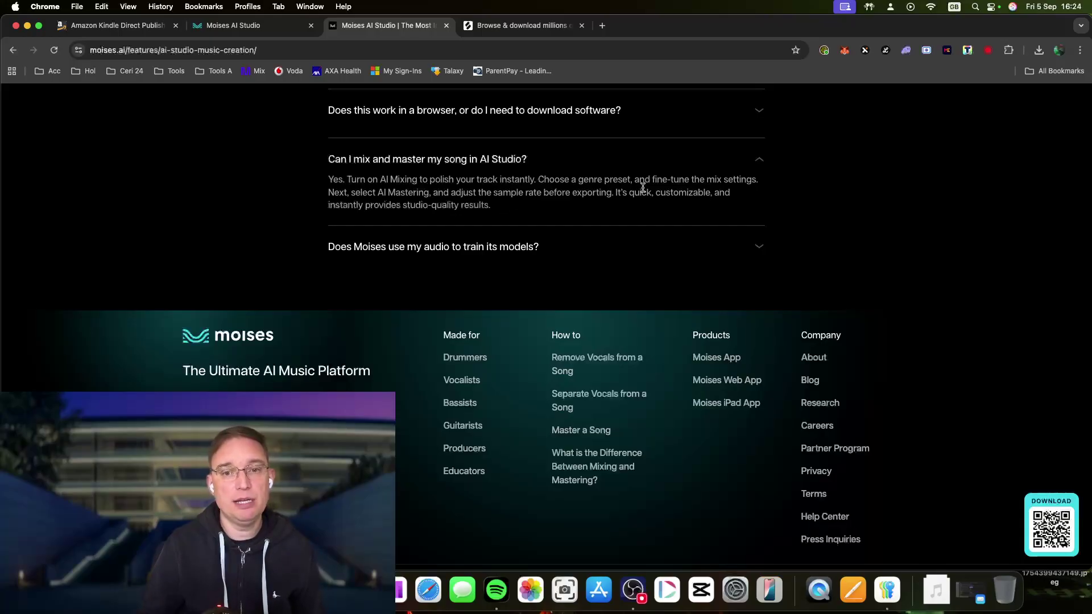
pyautogui.click(506, 248)
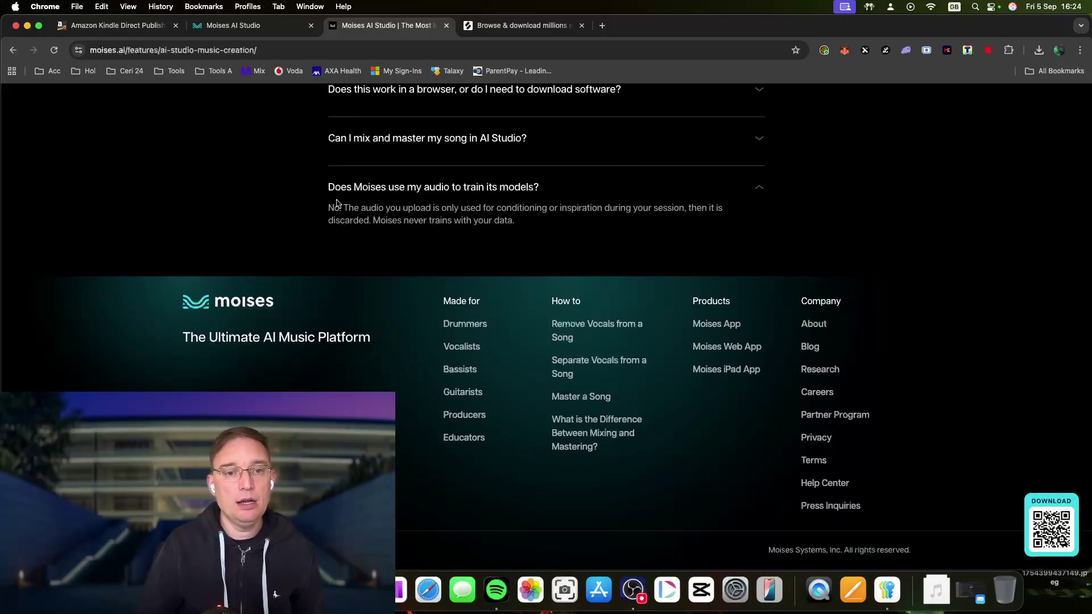
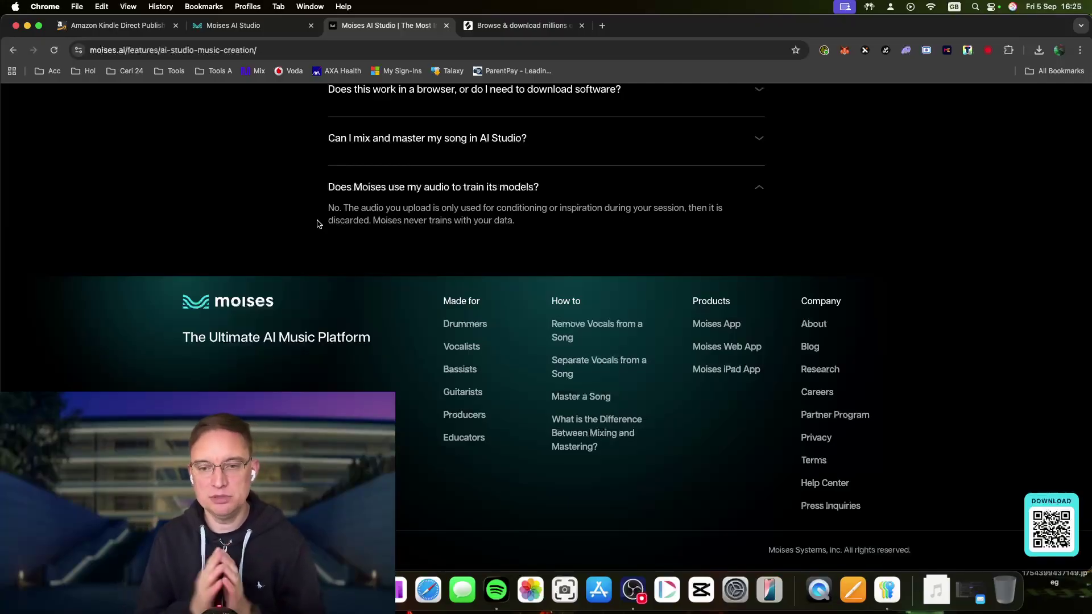
pyautogui.scroll(1, 380, 219)
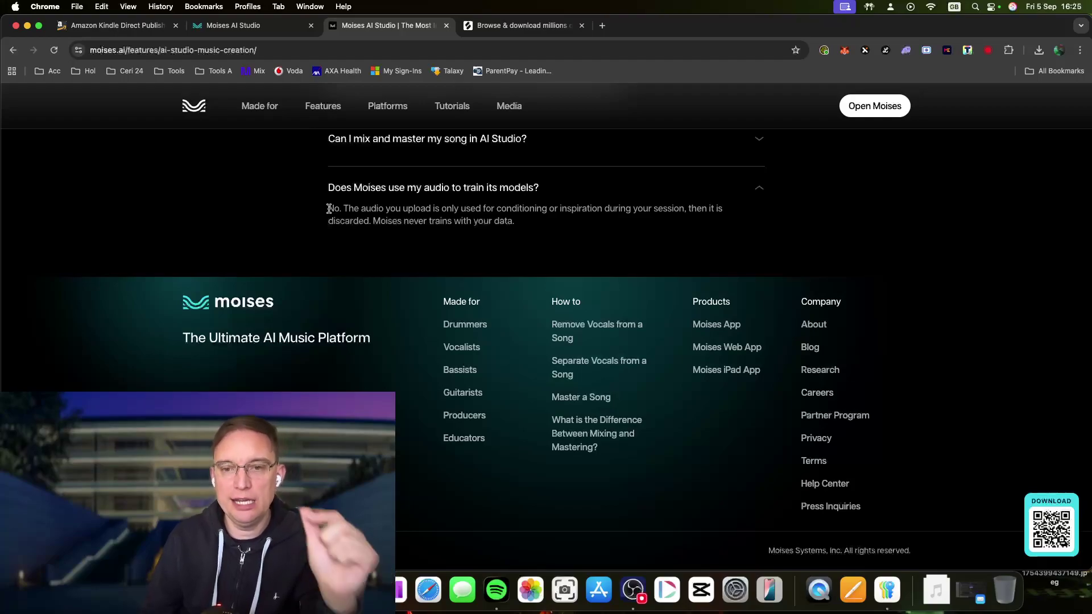
pyautogui.scroll(15, 336, 209)
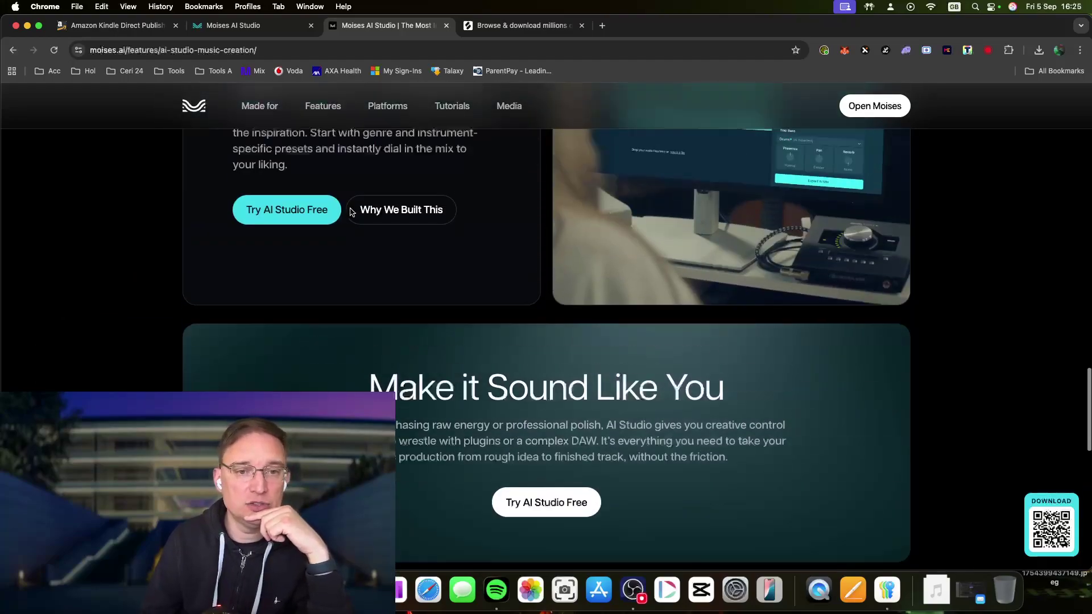
pyautogui.scroll(10, 346, 204)
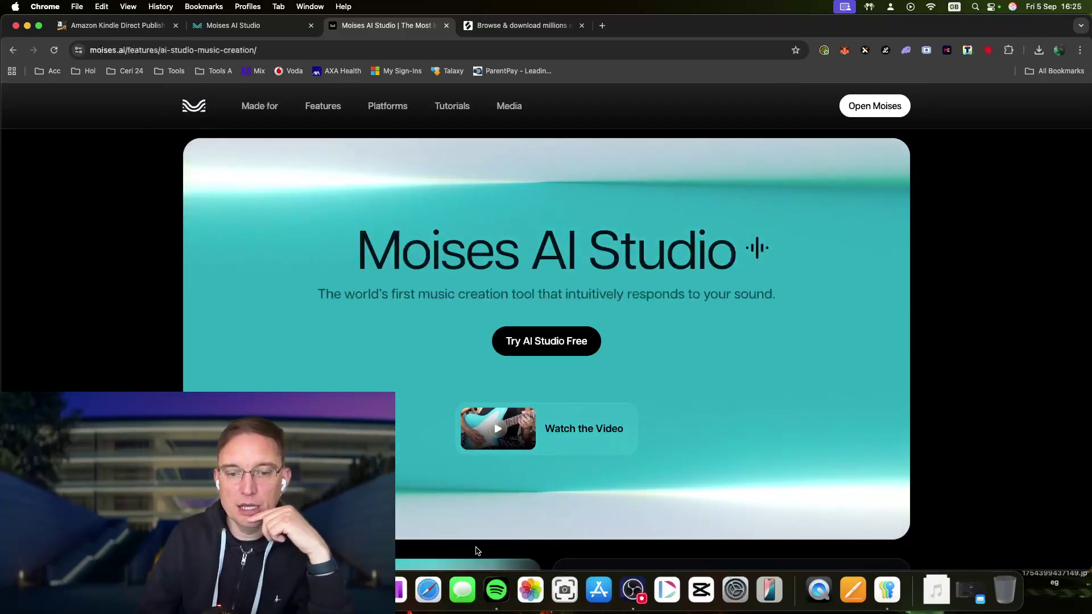
# Go to the Moises pricing page and examine the Free, Premium and Pro plans under yearly billing.
pyautogui.click(633, 590)
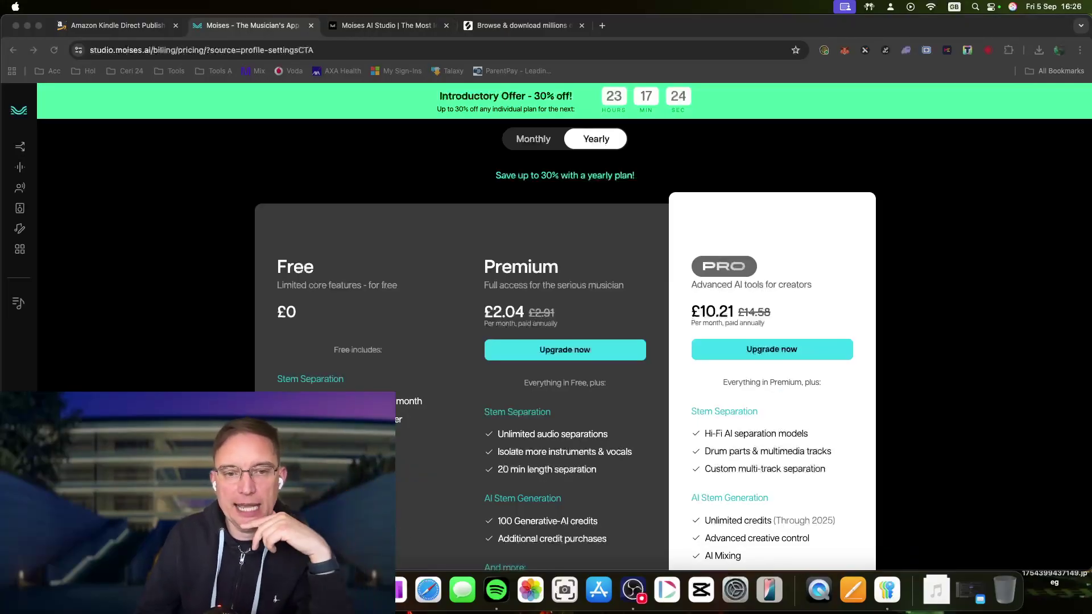
pyautogui.press('super+Tab')
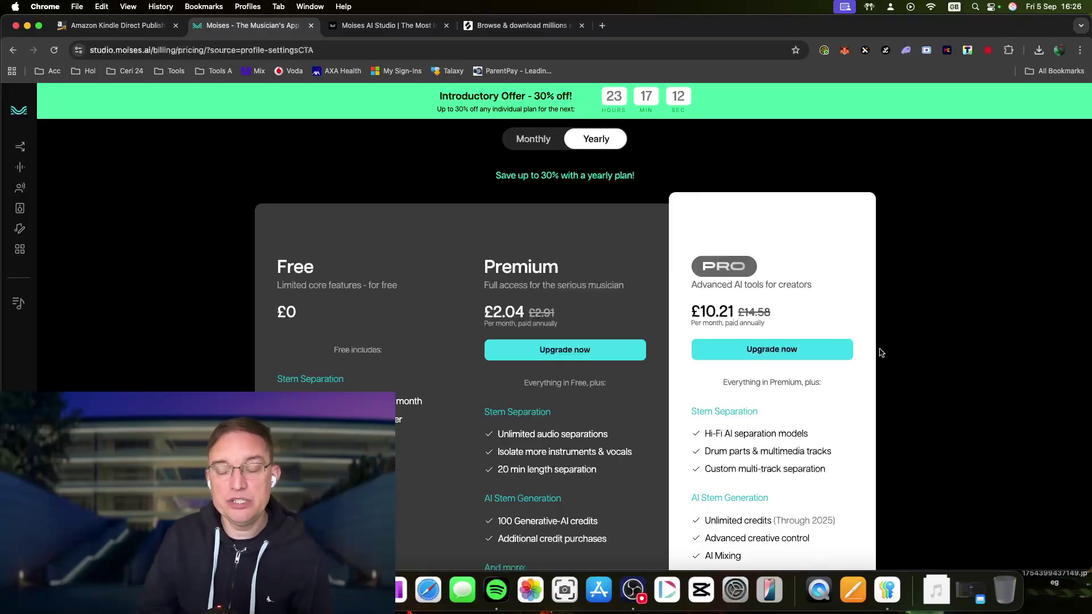
pyautogui.scroll(-1, 880, 353)
pyautogui.scroll(3, 880, 353)
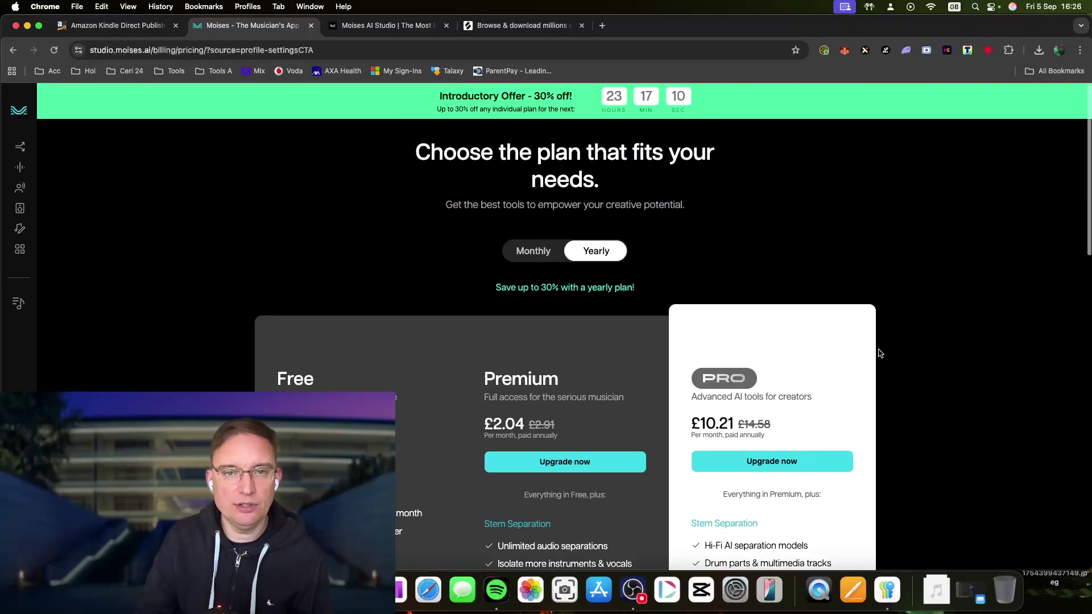
pyautogui.scroll(-3, 880, 352)
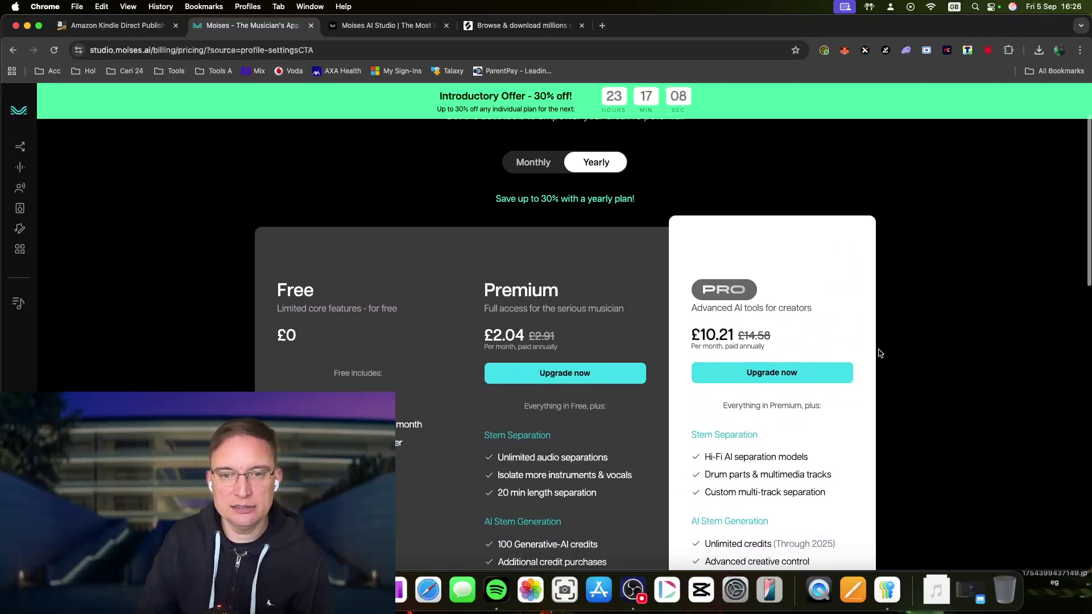
pyautogui.scroll(3, 880, 353)
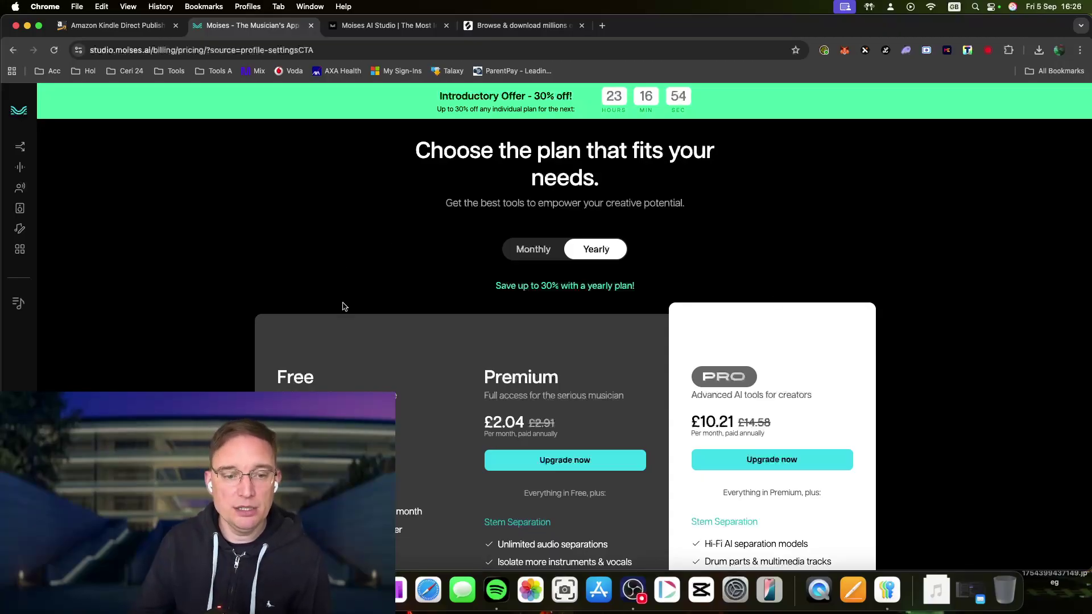
pyautogui.scroll(-3, 341, 299)
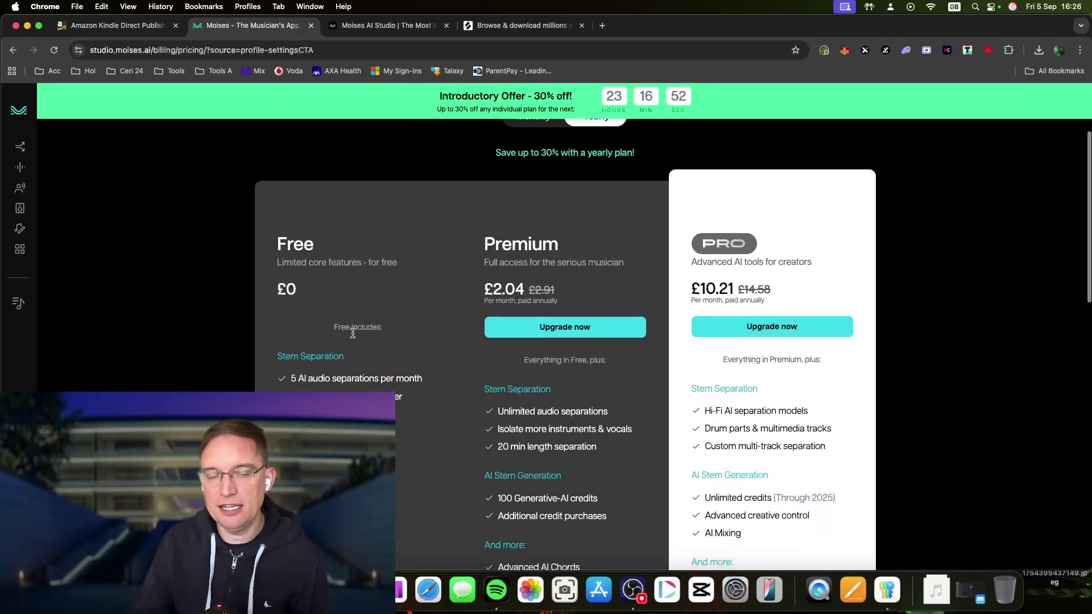
pyautogui.scroll(-2, 352, 334)
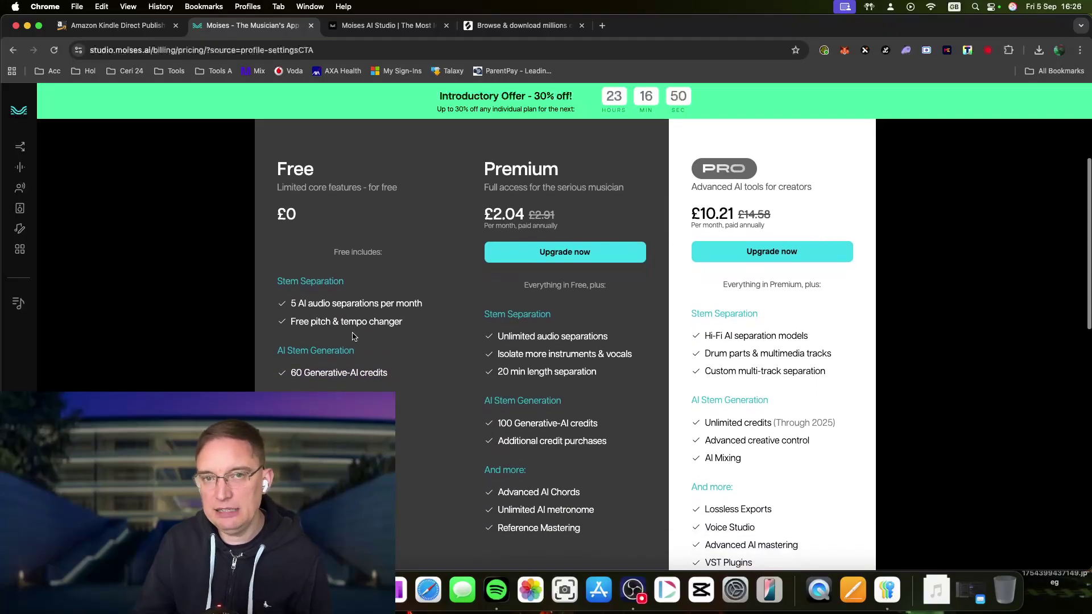
pyautogui.scroll(-1, 352, 335)
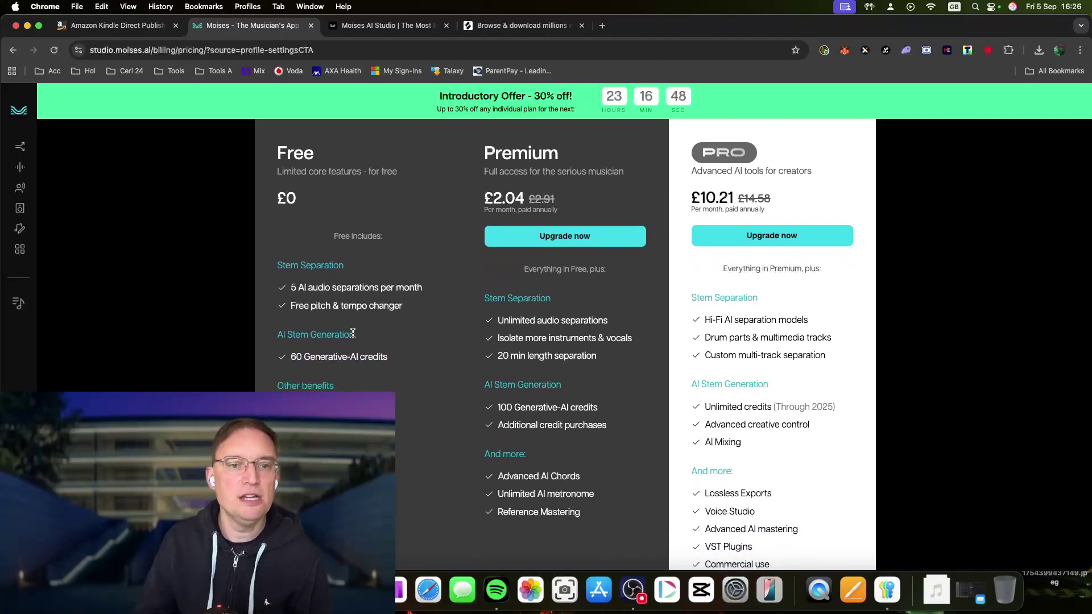
# Show the plans with monthly billing and read the Free plan's stem separation, AI stem generation and other benefits.
pyautogui.scroll(4, 359, 214)
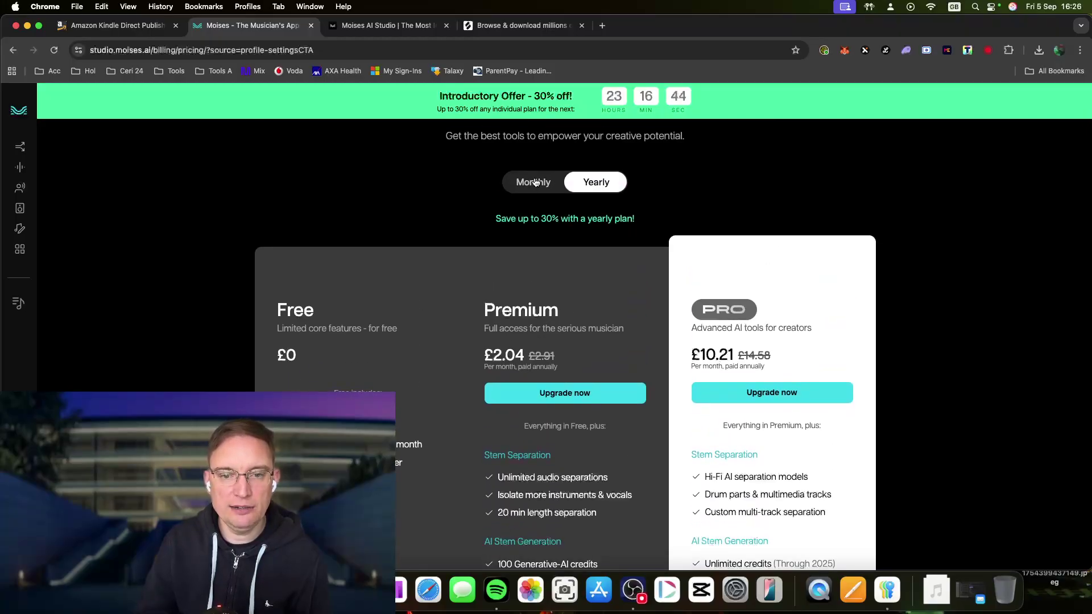
pyautogui.click(527, 185)
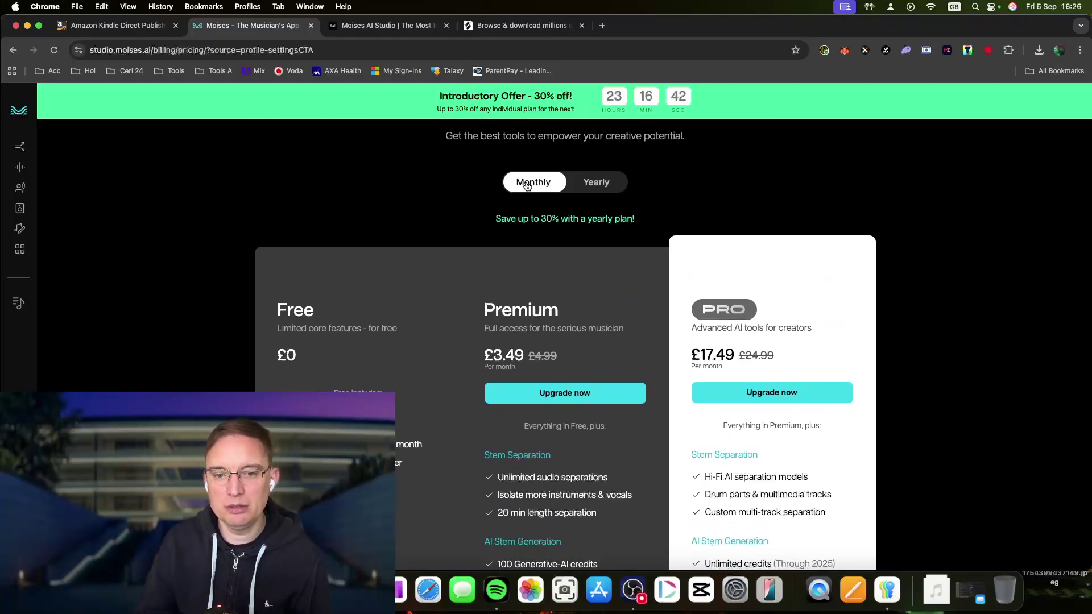
pyautogui.scroll(-3, 421, 246)
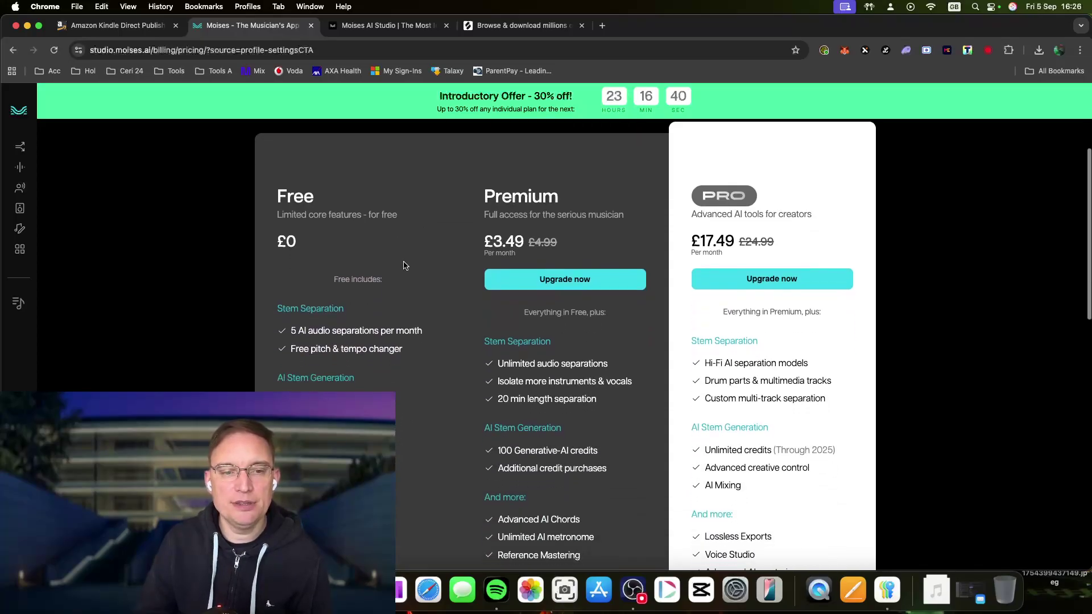
pyautogui.scroll(-2, 263, 334)
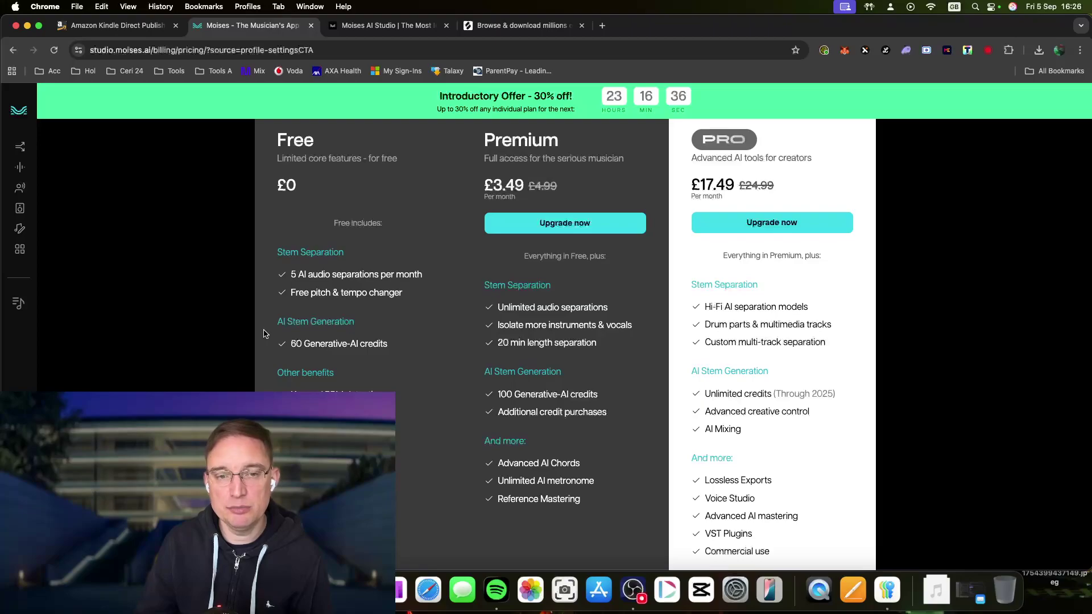
pyautogui.scroll(-1, 291, 274)
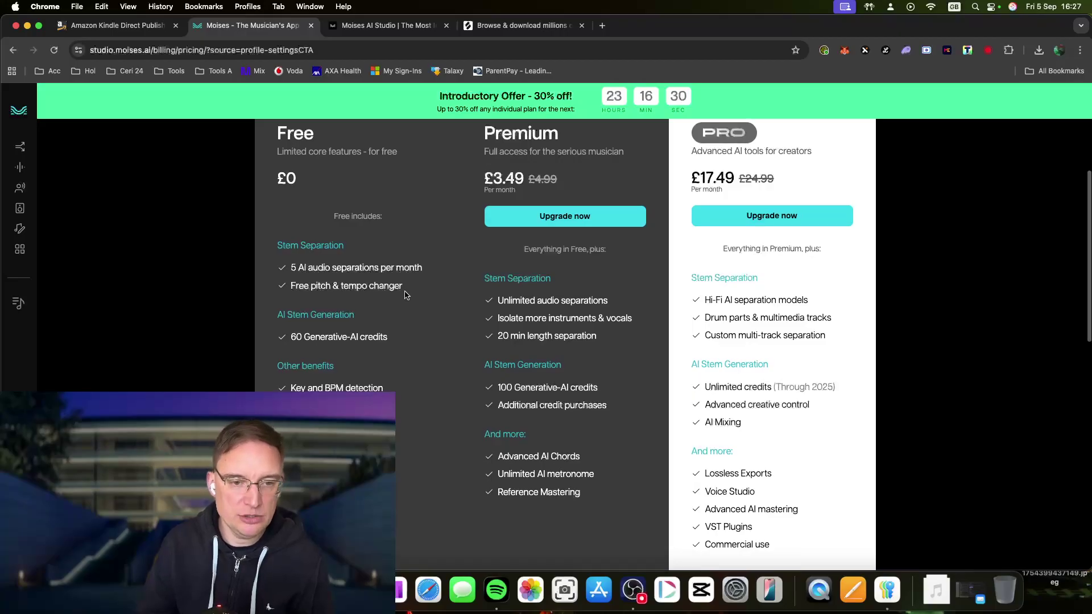
pyautogui.scroll(-2, 404, 293)
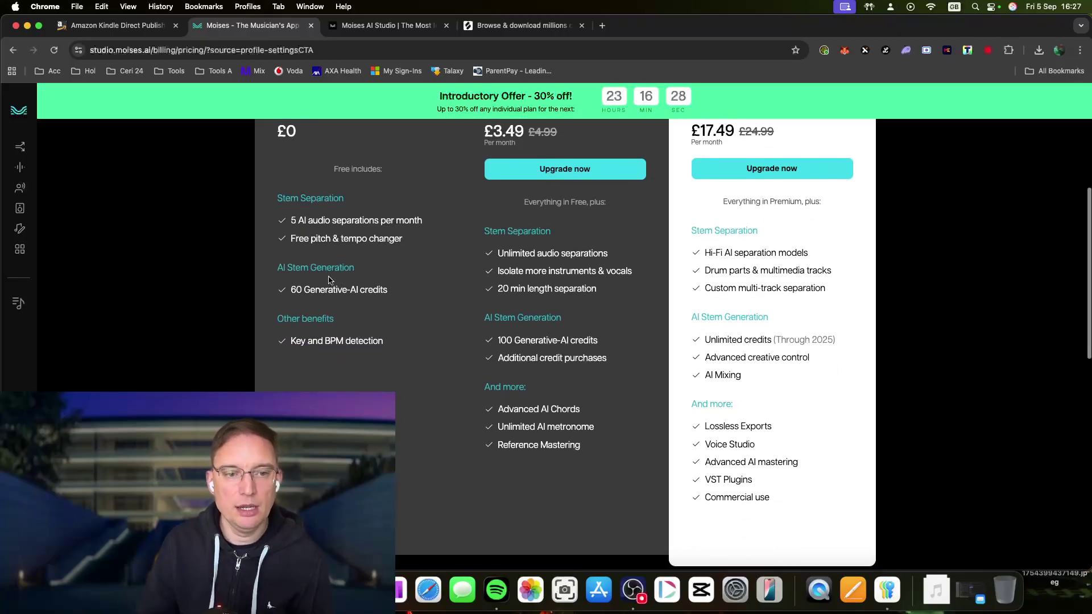
pyautogui.scroll(1, 273, 282)
pyautogui.scroll(-1, 272, 293)
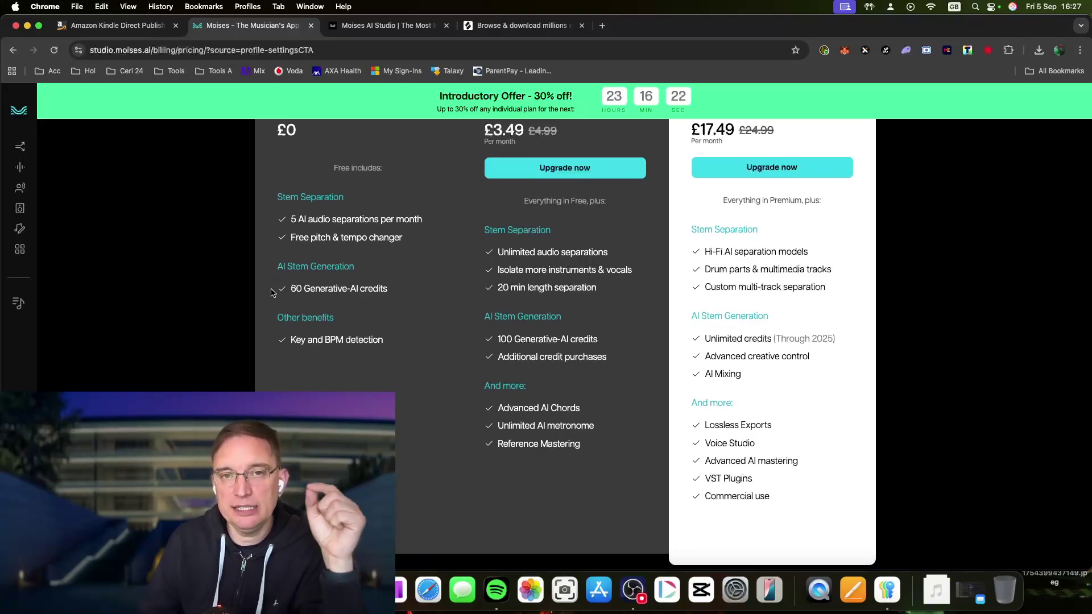
pyautogui.scroll(-1, 273, 293)
pyautogui.scroll(-1, 279, 327)
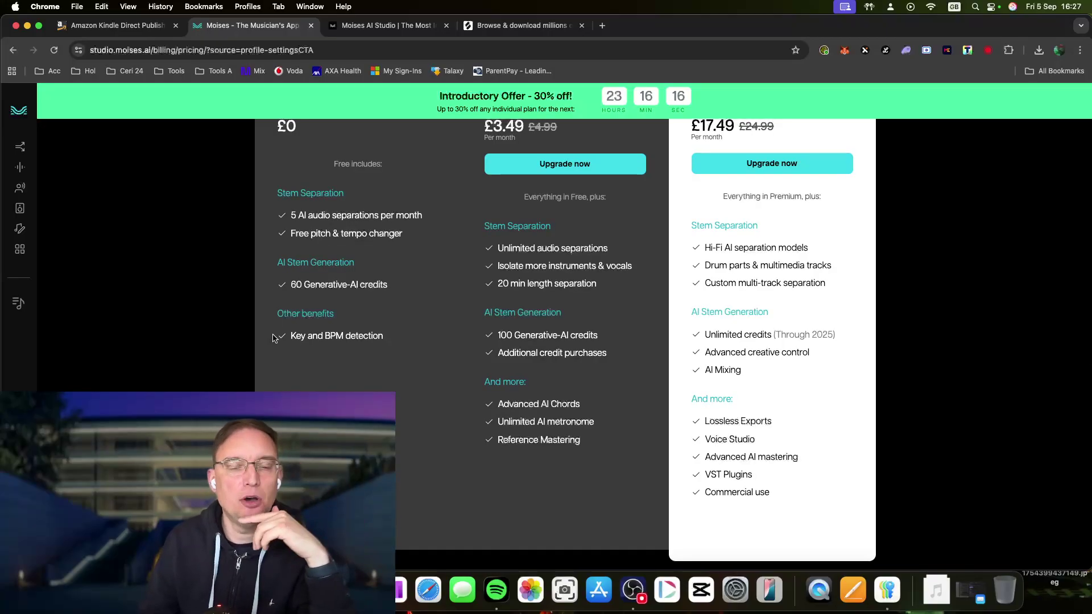
# Compare the plan prices by switching the billing period to Yearly and back to Monthly.
pyautogui.scroll(4, 528, 256)
pyautogui.scroll(-1, 529, 292)
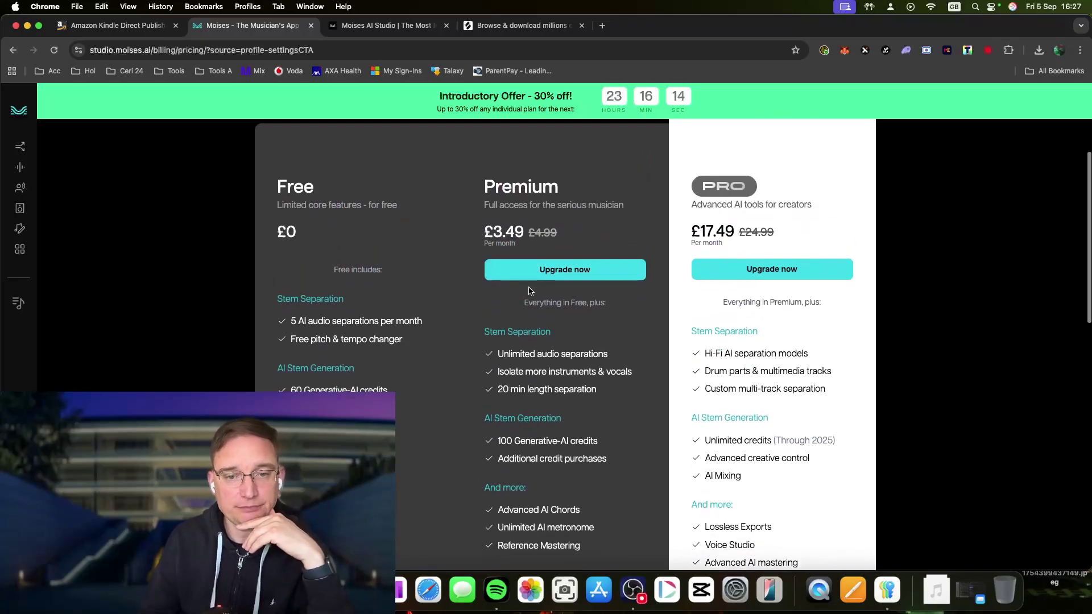
pyautogui.scroll(3, 529, 292)
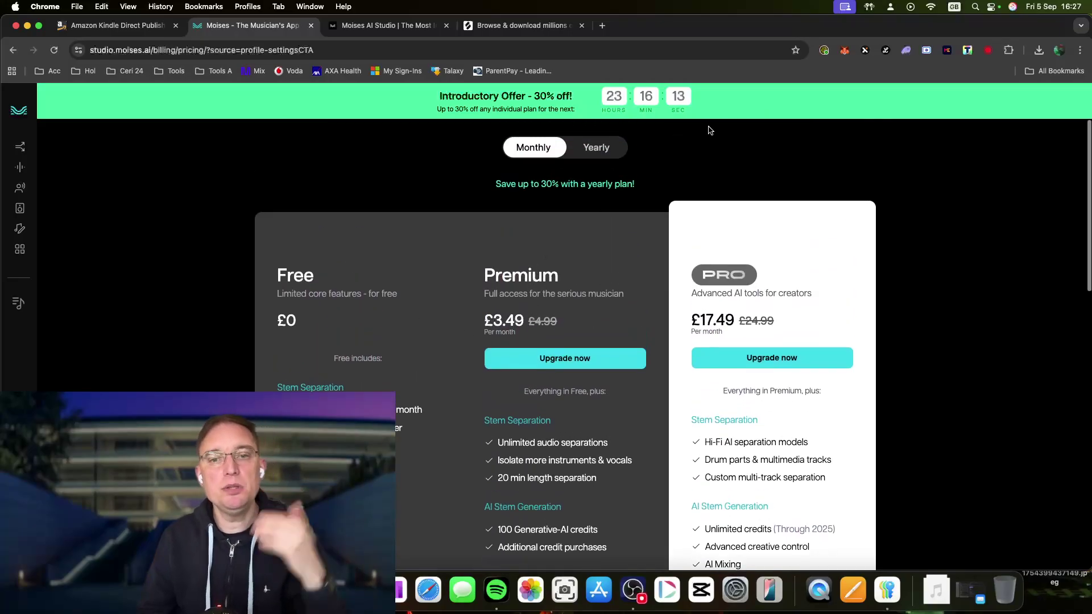
pyautogui.click(597, 148)
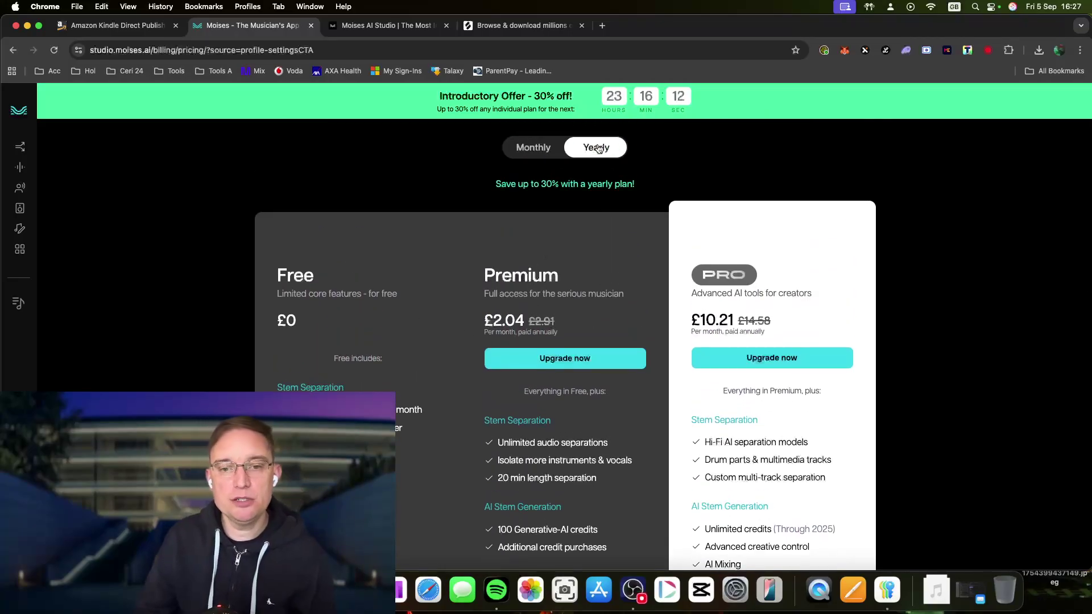
pyautogui.click(543, 148)
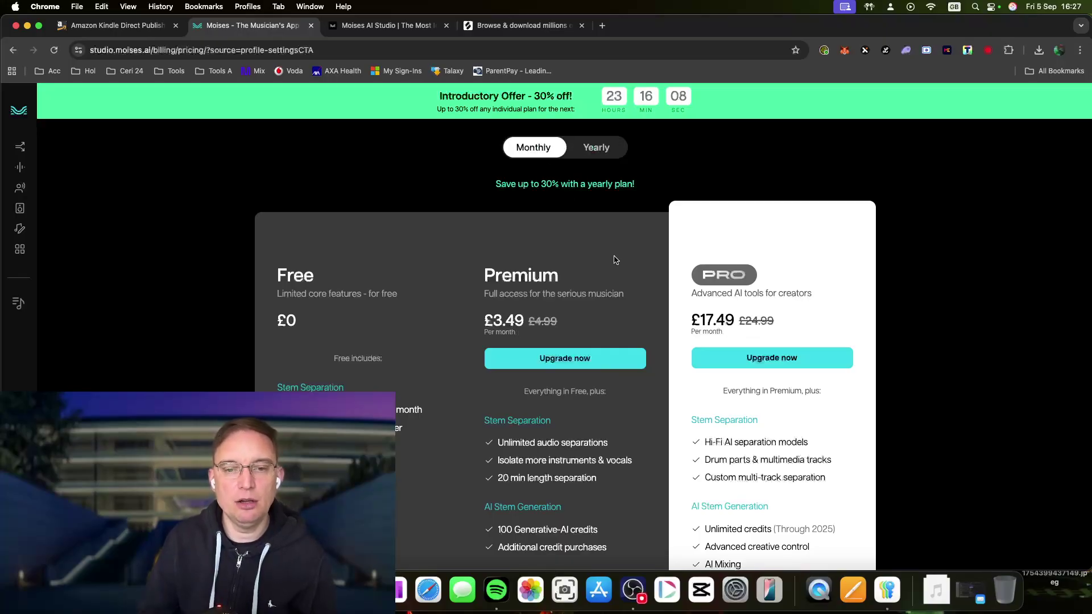
# Read the Premium plan's stem separation, AI stem generation and additional features, down to the plan comparison option.
pyautogui.scroll(-4, 616, 251)
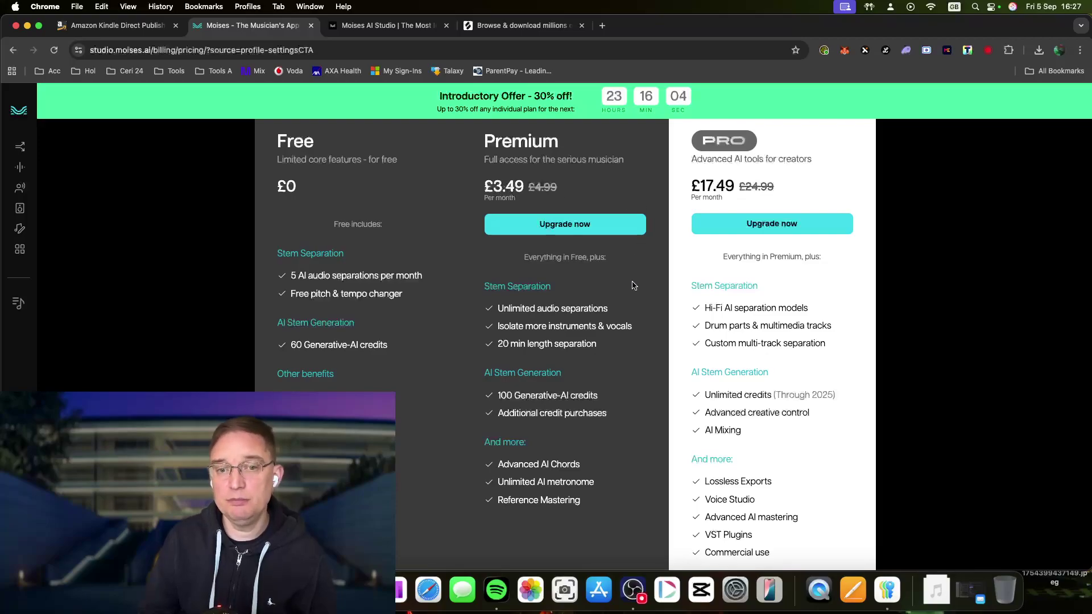
pyautogui.scroll(-2, 633, 286)
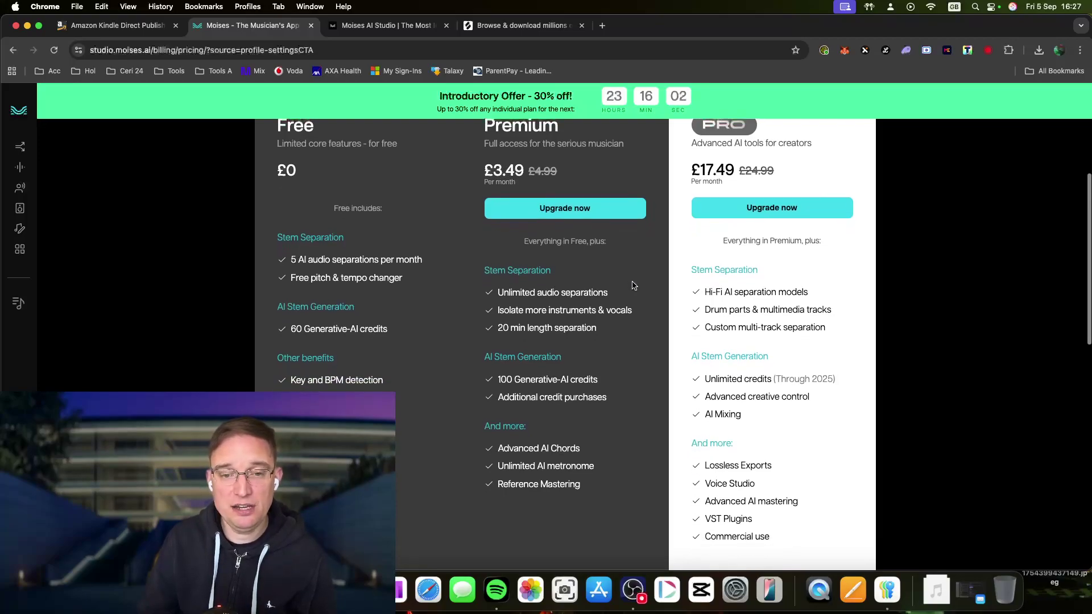
pyautogui.scroll(-1, 633, 286)
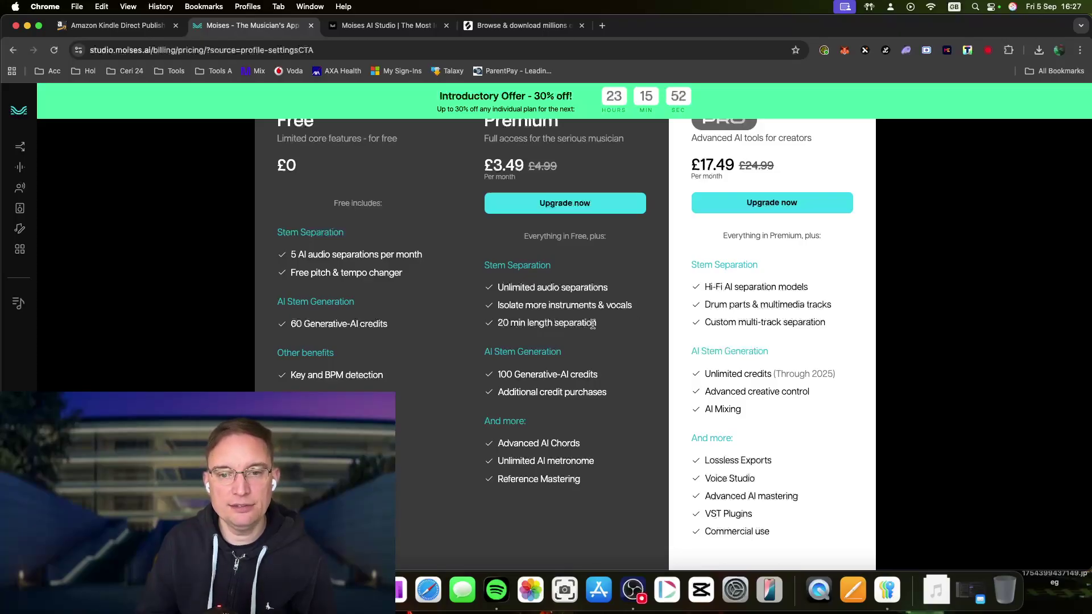
pyautogui.scroll(-2, 630, 330)
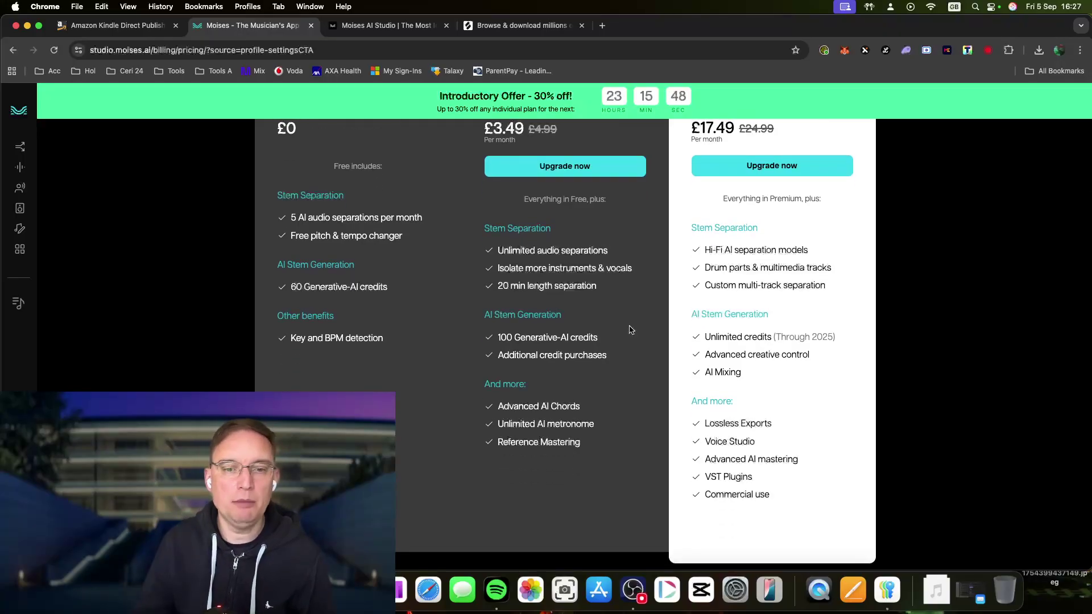
pyautogui.scroll(-1, 630, 330)
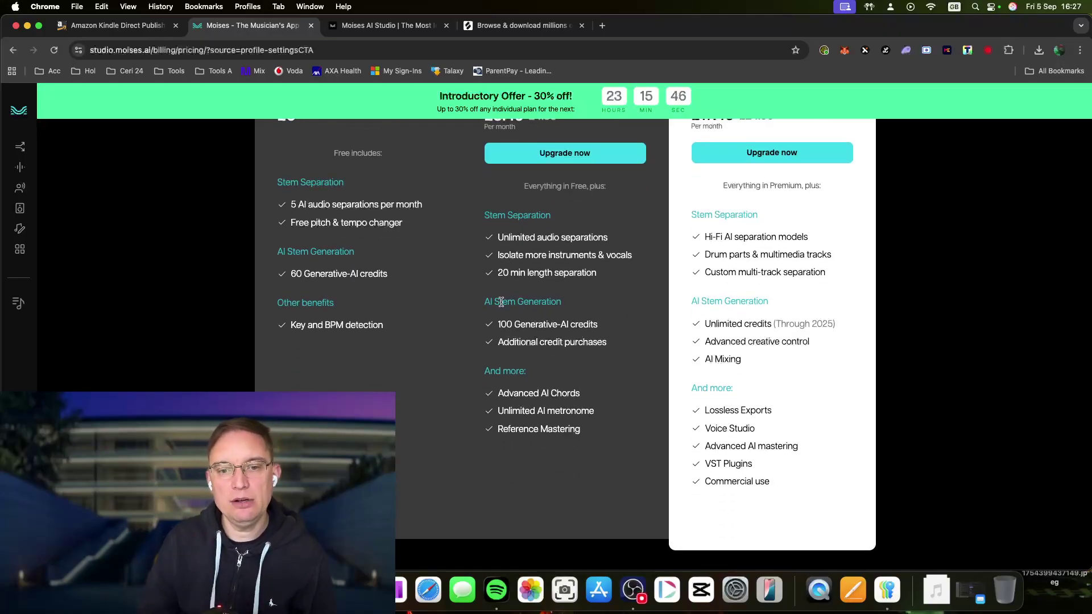
pyautogui.scroll(-1, 579, 311)
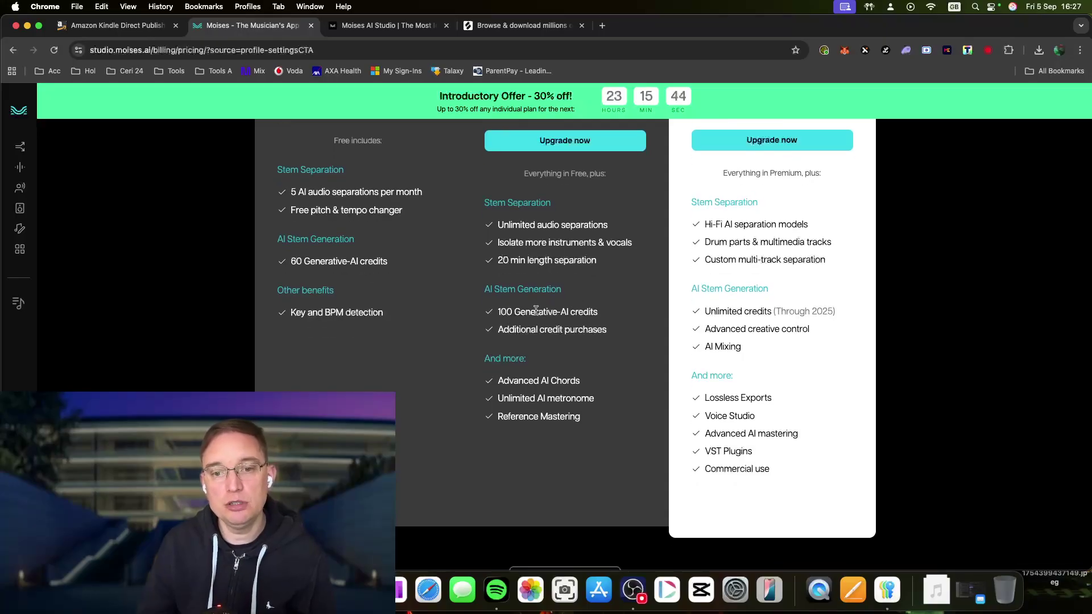
pyautogui.scroll(-1, 620, 339)
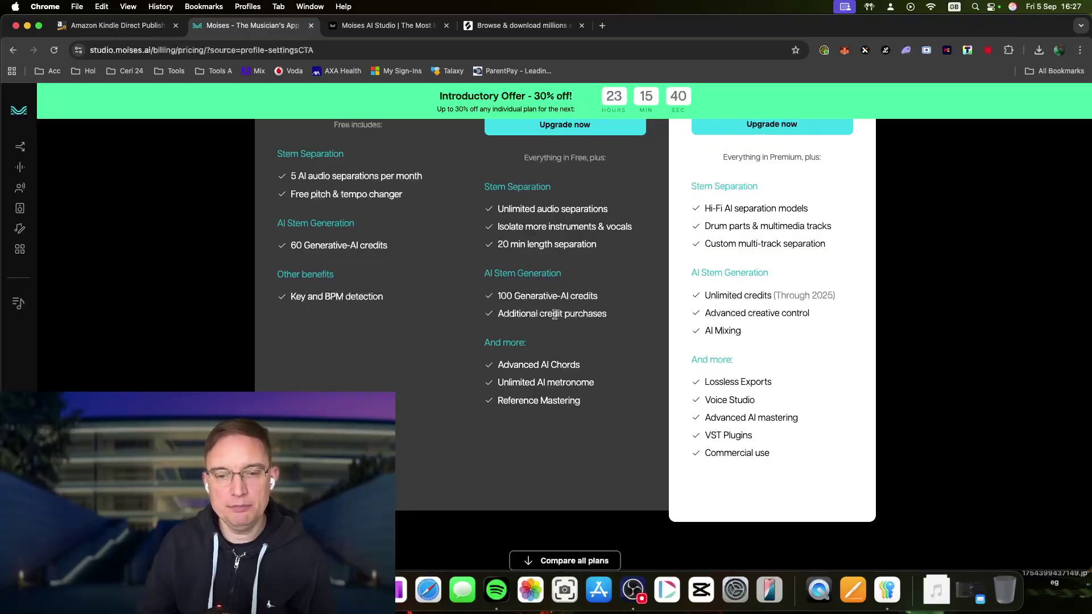
pyautogui.scroll(-5, 636, 326)
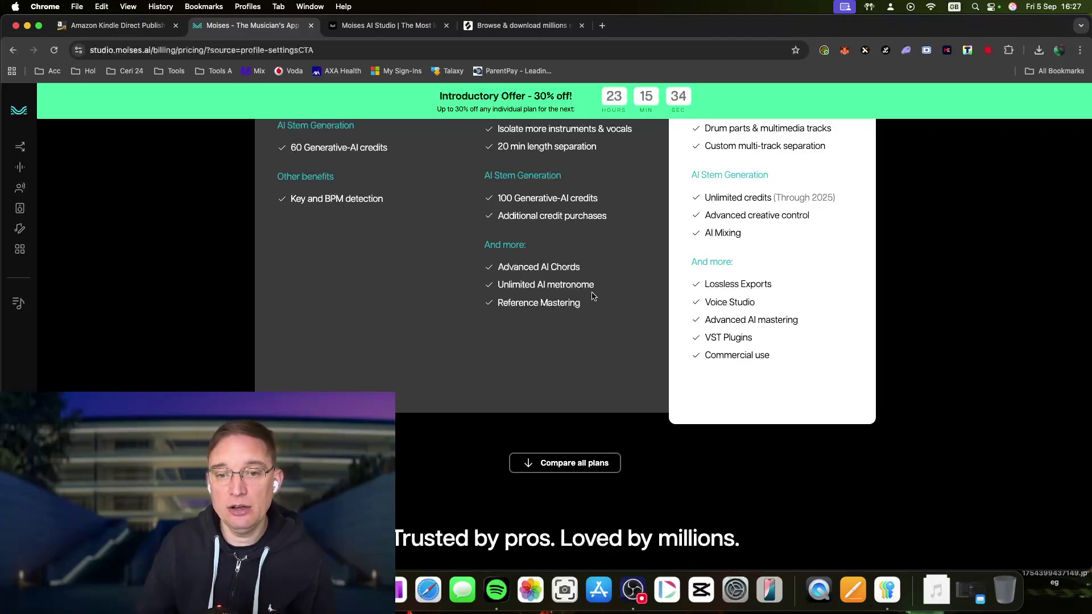
pyautogui.scroll(-2, 593, 327)
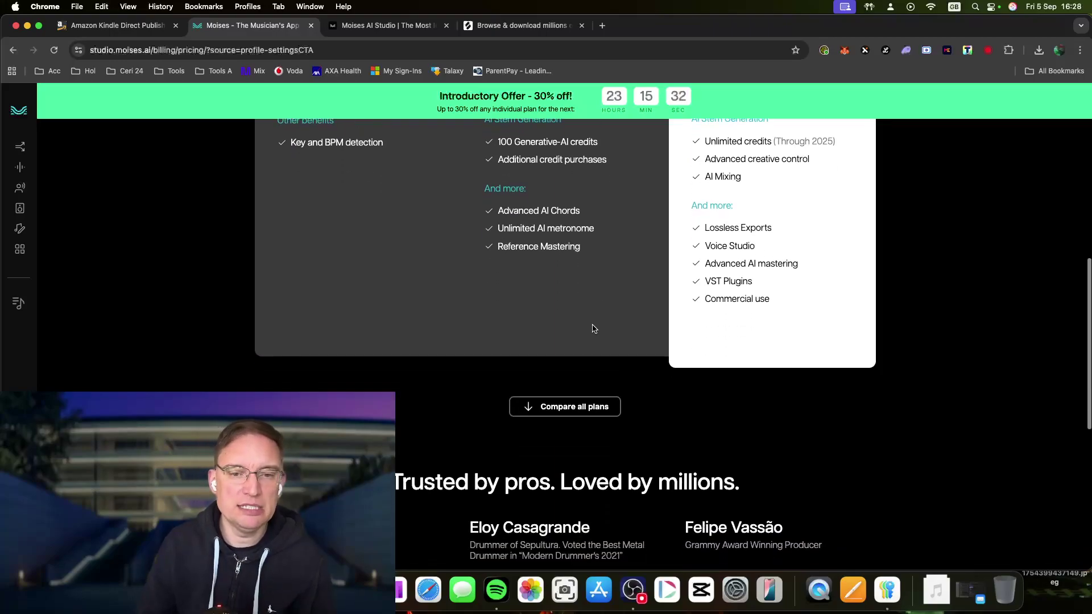
# Examine the Pro plan's monthly price and introductory discount alongside the Premium plan and the yearly savings offer.
pyautogui.scroll(6, 592, 257)
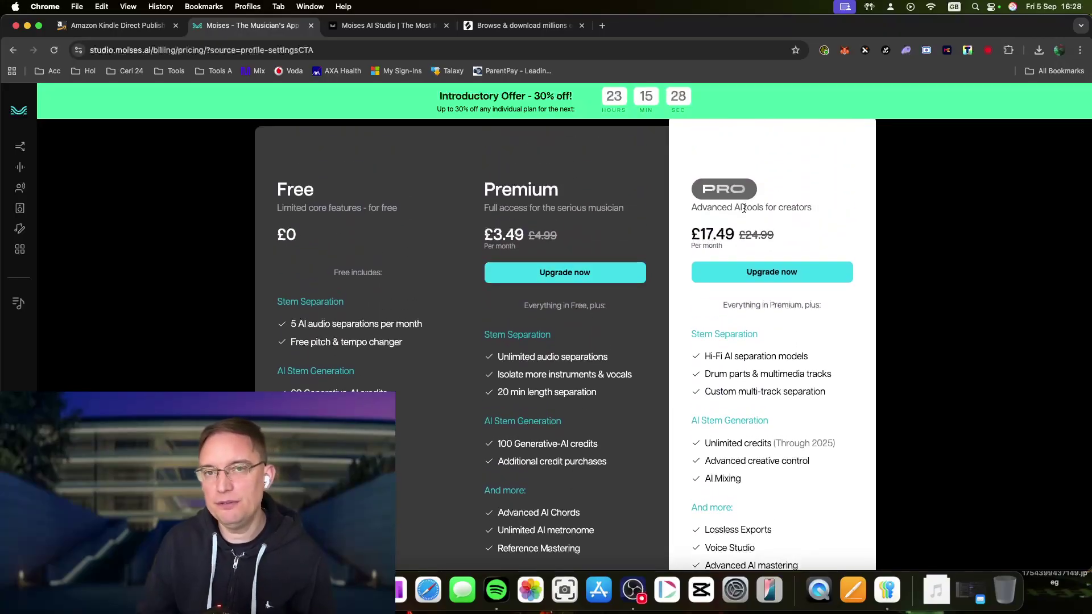
pyautogui.scroll(-1, 739, 219)
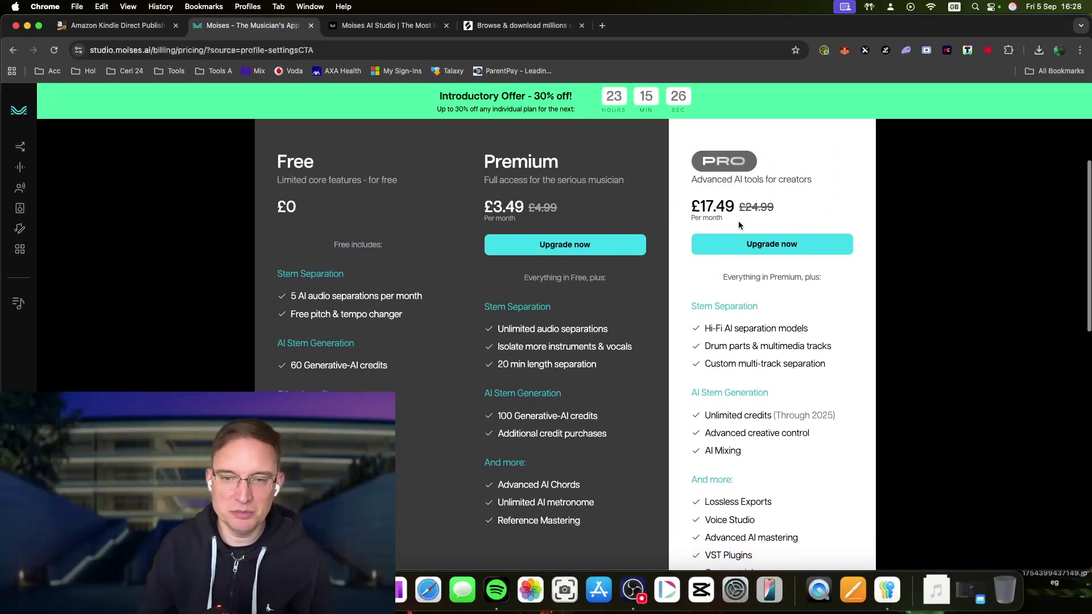
pyautogui.scroll(1, 739, 222)
pyautogui.scroll(2, 739, 222)
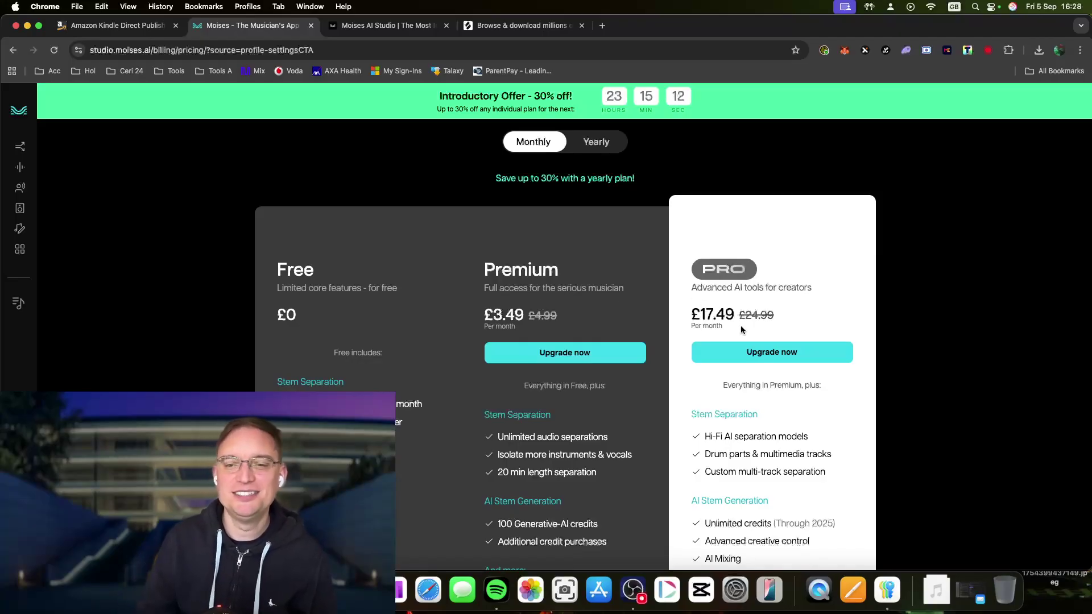
pyautogui.scroll(-2, 756, 327)
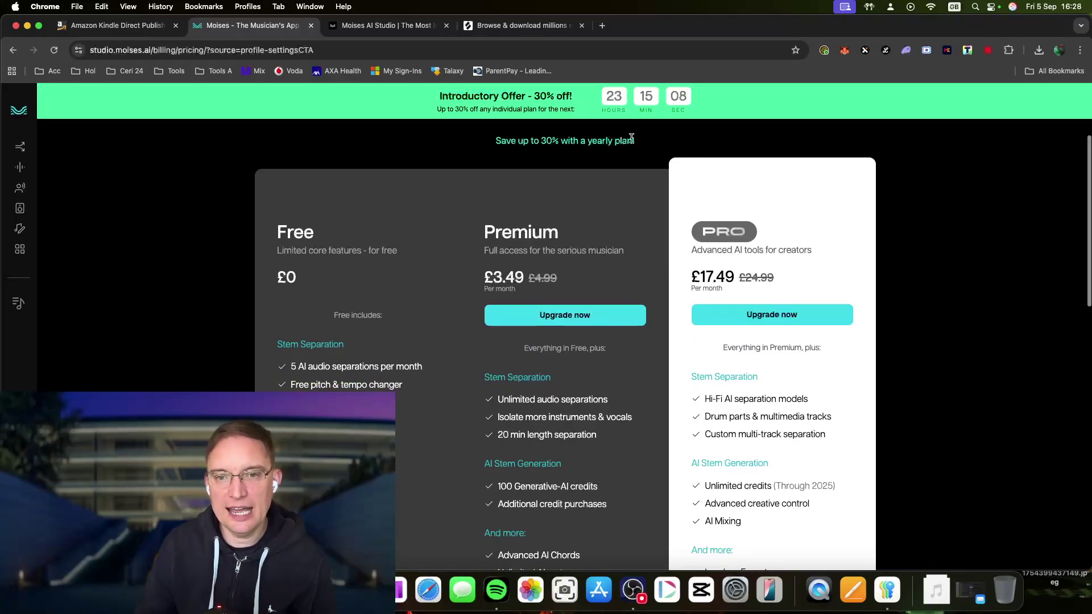
pyautogui.scroll(-1, 827, 298)
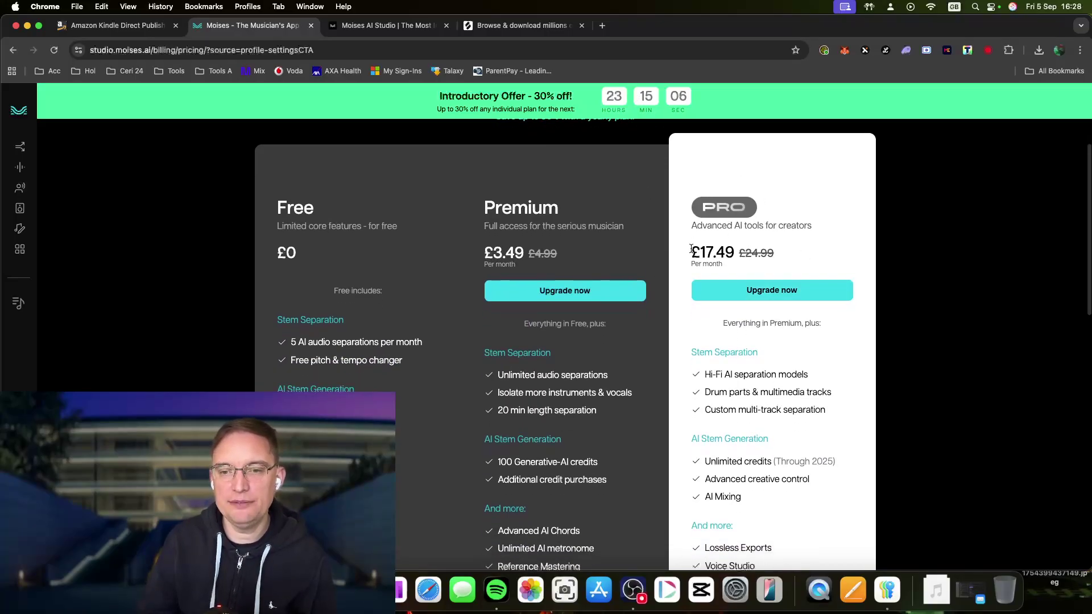
pyautogui.scroll(3, 716, 271)
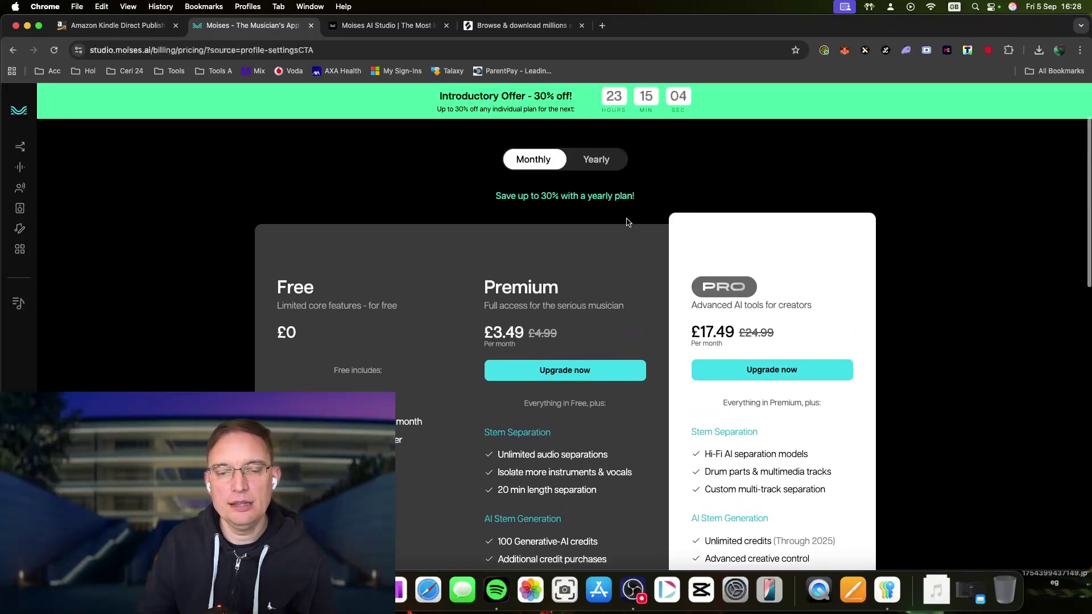
pyautogui.scroll(-2, 846, 325)
pyautogui.scroll(-1, 906, 323)
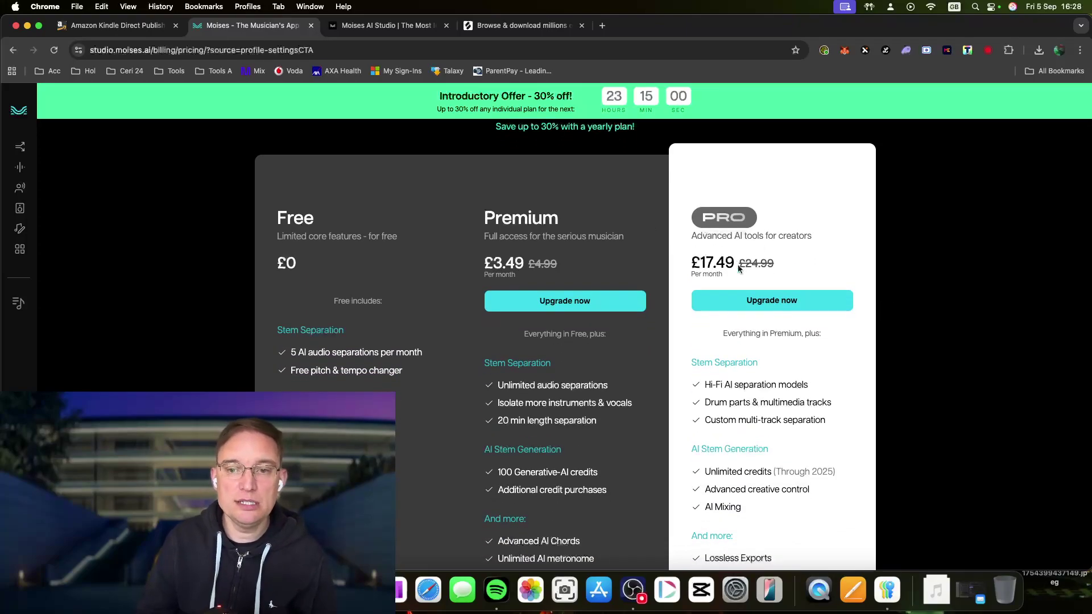
pyautogui.click(774, 265)
pyautogui.scroll(-1, 795, 265)
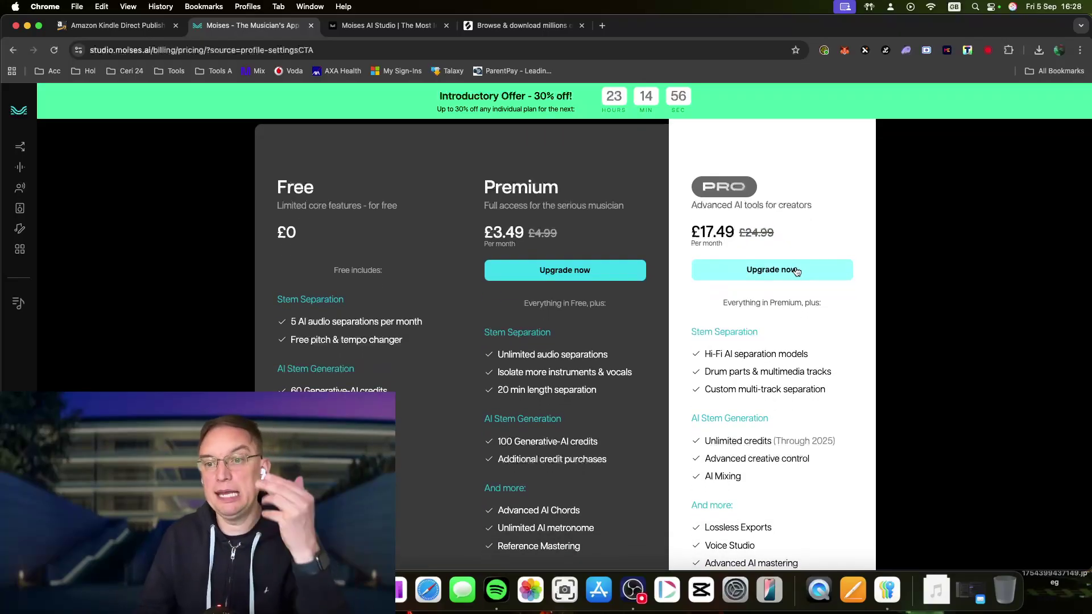
# Read the Pro plan's stem separation, AI stem generation and additional features, and compare them with the Free and Premium lists.
pyautogui.scroll(-1, 859, 307)
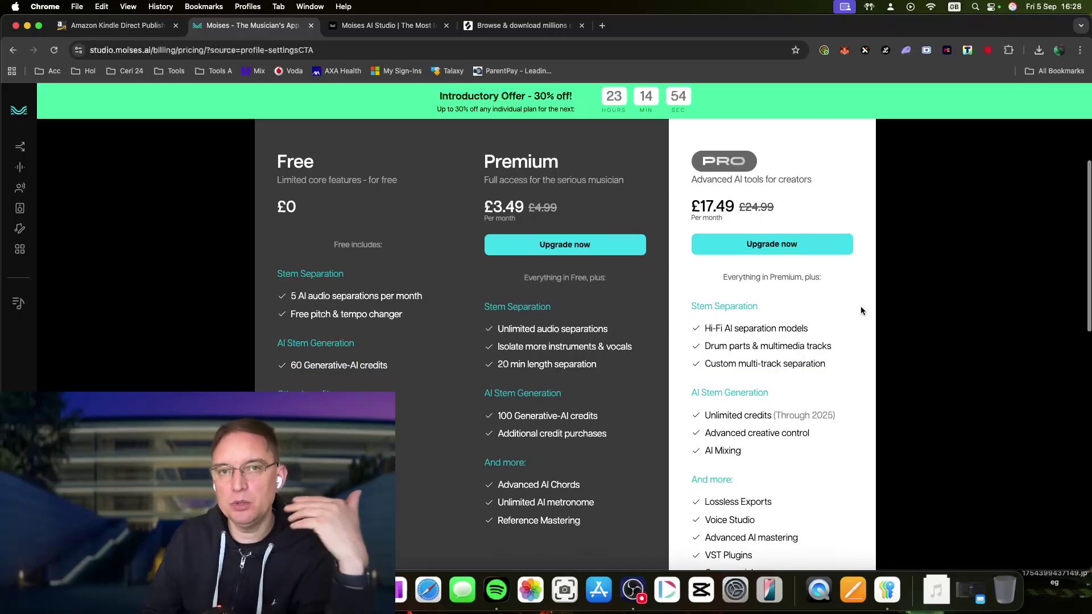
pyautogui.scroll(-1, 861, 311)
pyautogui.scroll(-3, 861, 311)
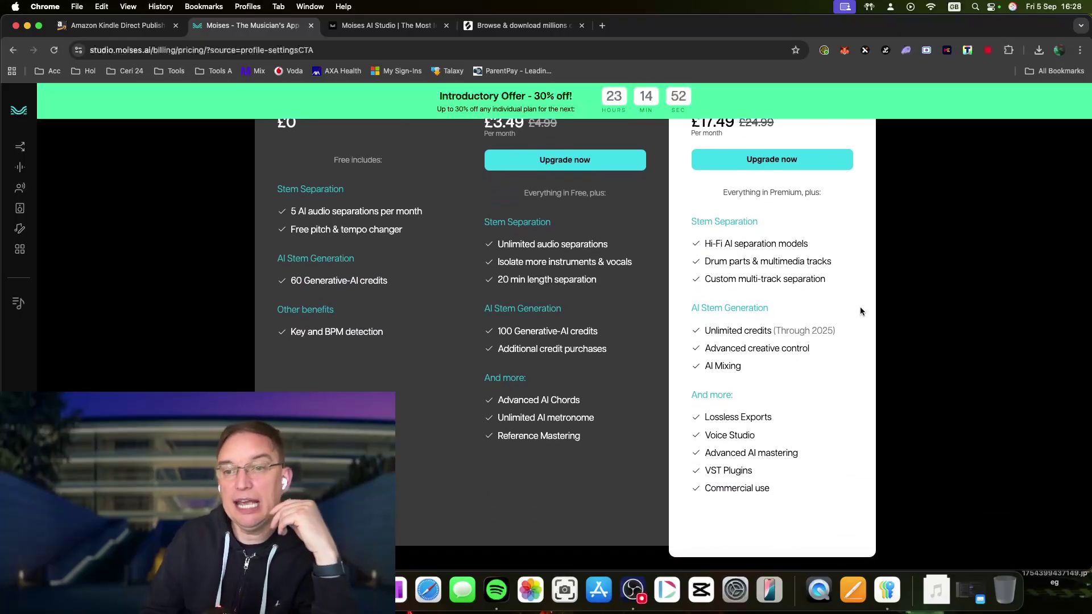
pyautogui.scroll(-1, 860, 311)
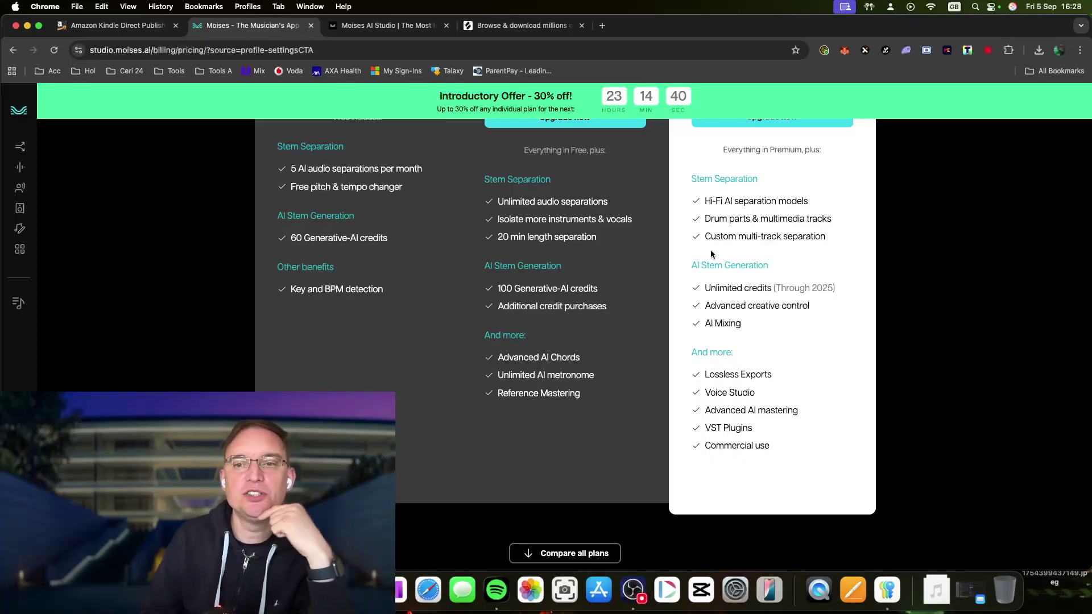
pyautogui.scroll(-2, 834, 282)
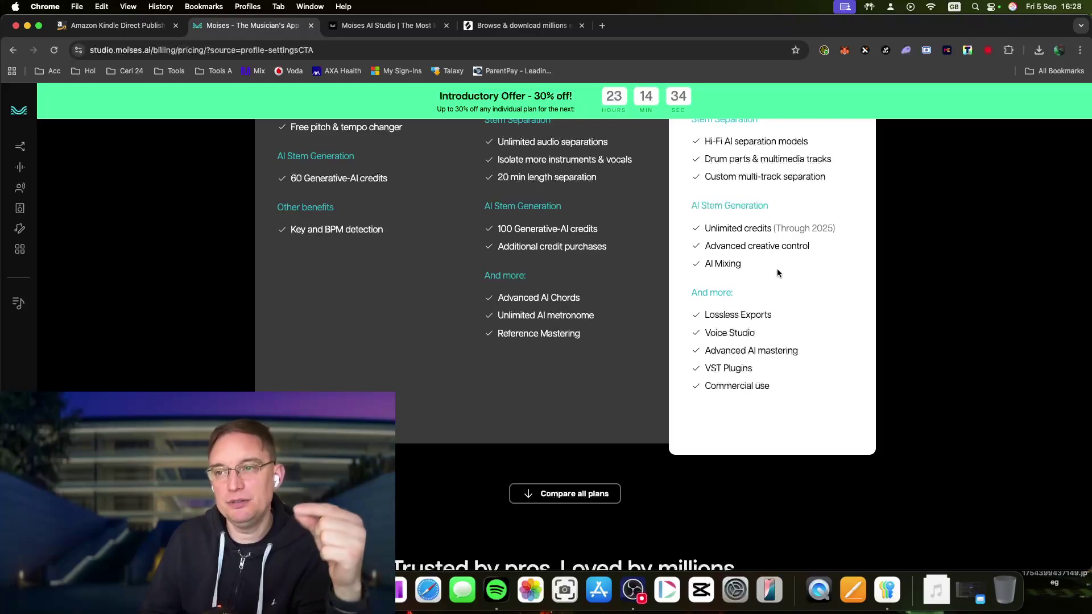
pyautogui.scroll(-2, 778, 271)
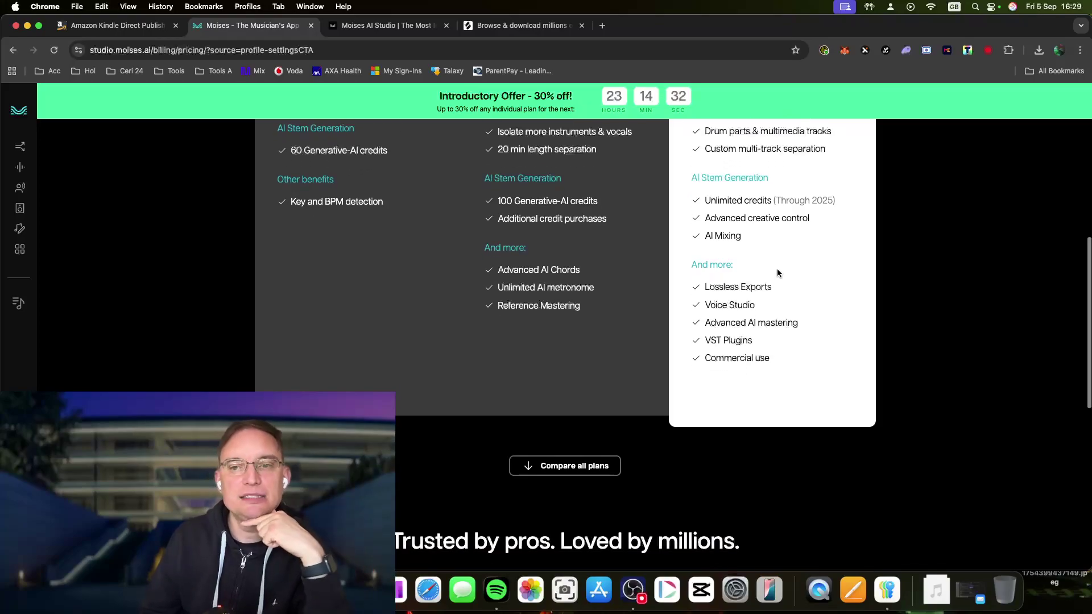
pyautogui.scroll(-2, 821, 283)
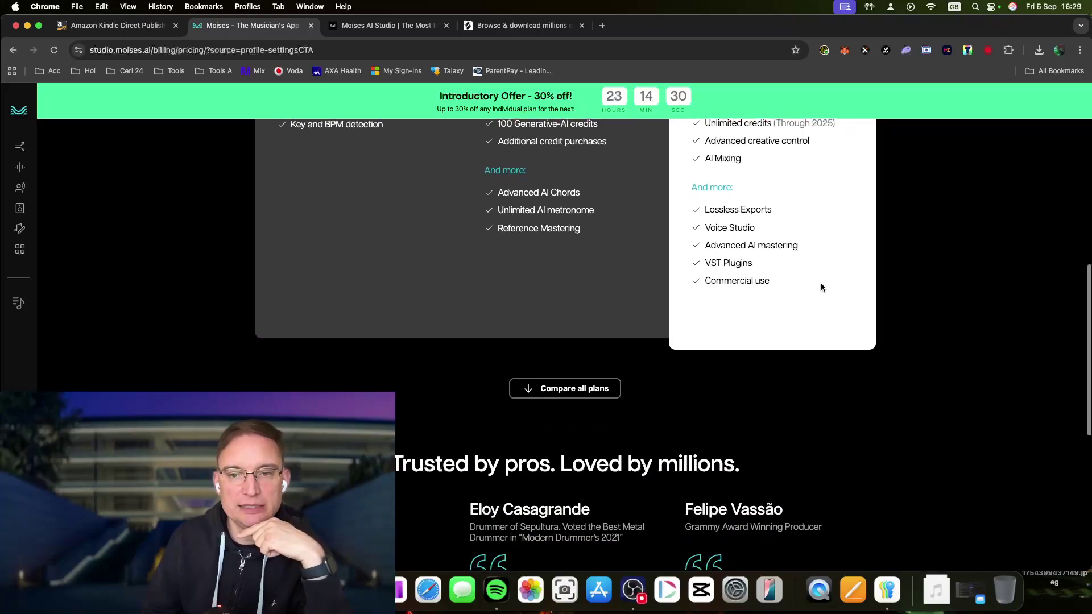
pyautogui.scroll(3, 821, 282)
pyautogui.scroll(5, 821, 286)
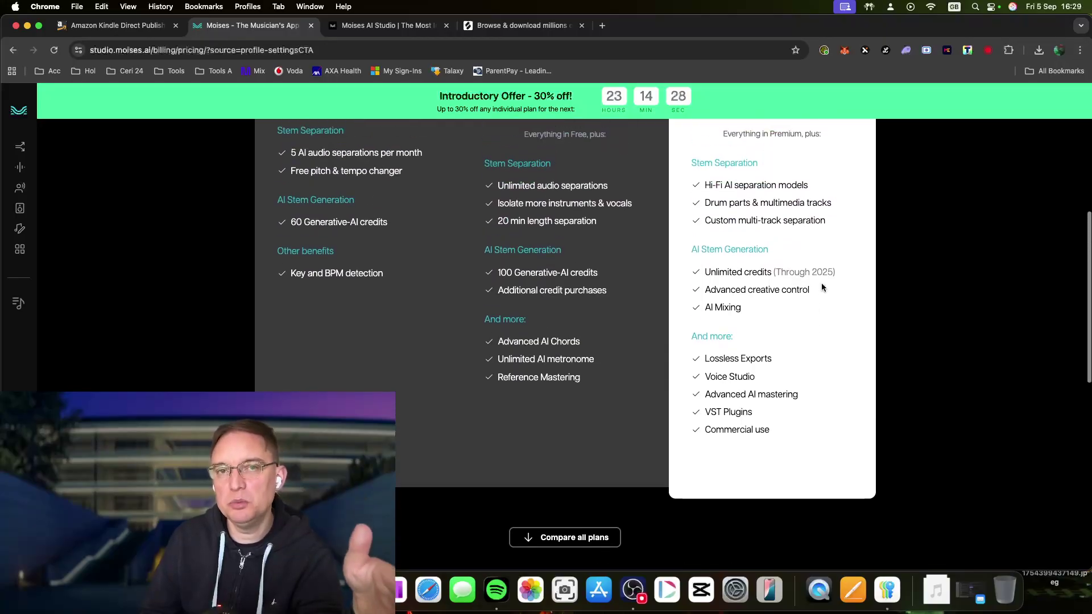
pyautogui.scroll(3, 822, 282)
pyautogui.scroll(-5, 821, 283)
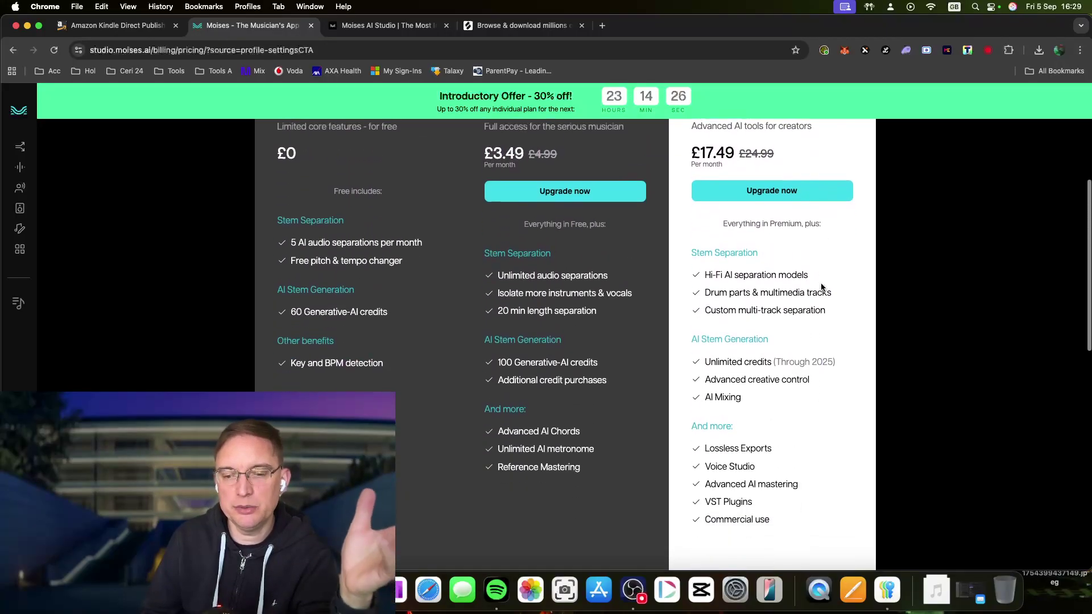
pyautogui.scroll(-3, 822, 287)
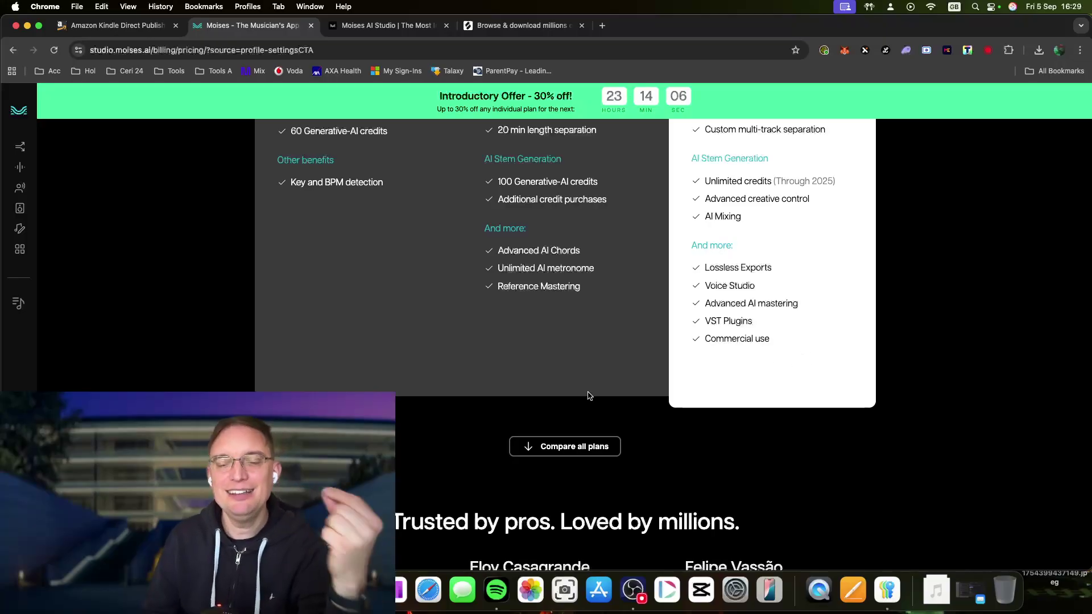
# Open the full comparison of all plans and read its separation, export, mixer, Voice Studio and mastering sections down to the FAQ.
pyautogui.click(593, 451)
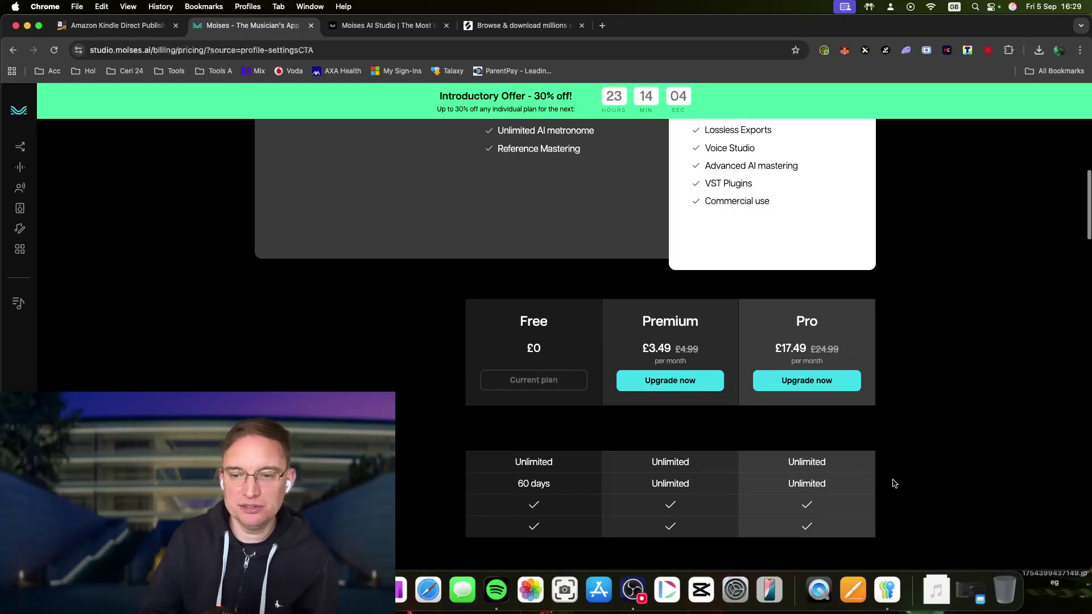
pyautogui.scroll(-15, 895, 485)
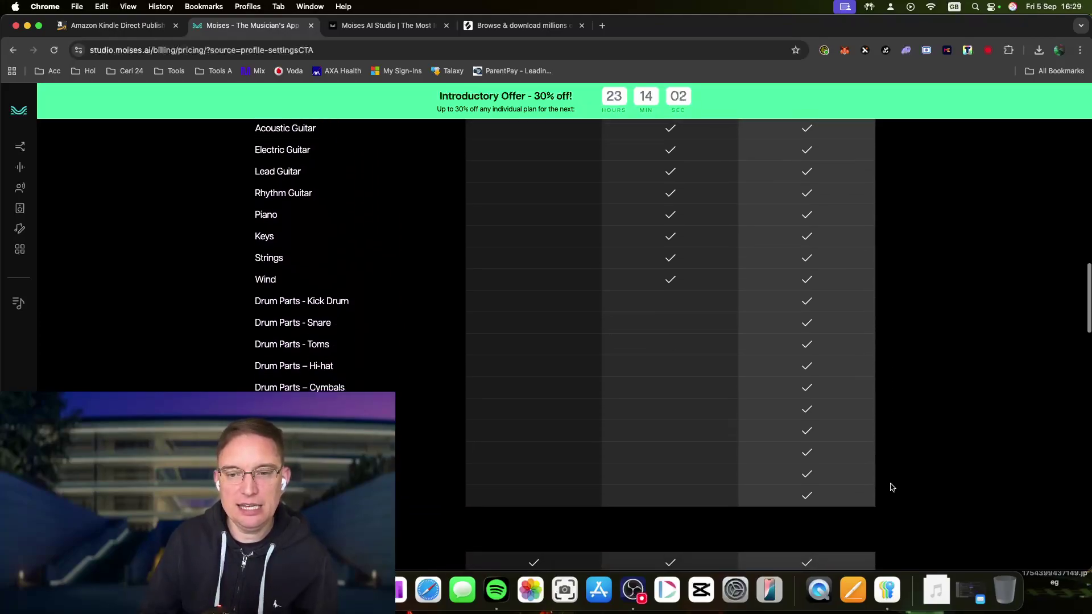
pyautogui.scroll(-1, 892, 487)
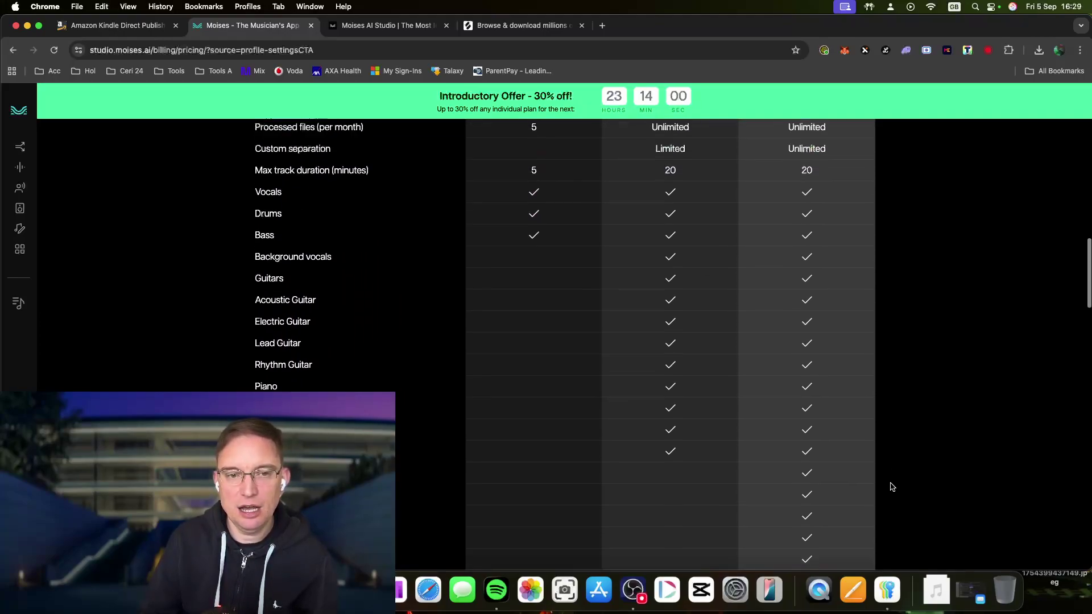
pyautogui.scroll(5, 892, 487)
pyautogui.scroll(-15, 892, 487)
pyautogui.scroll(-5, 891, 487)
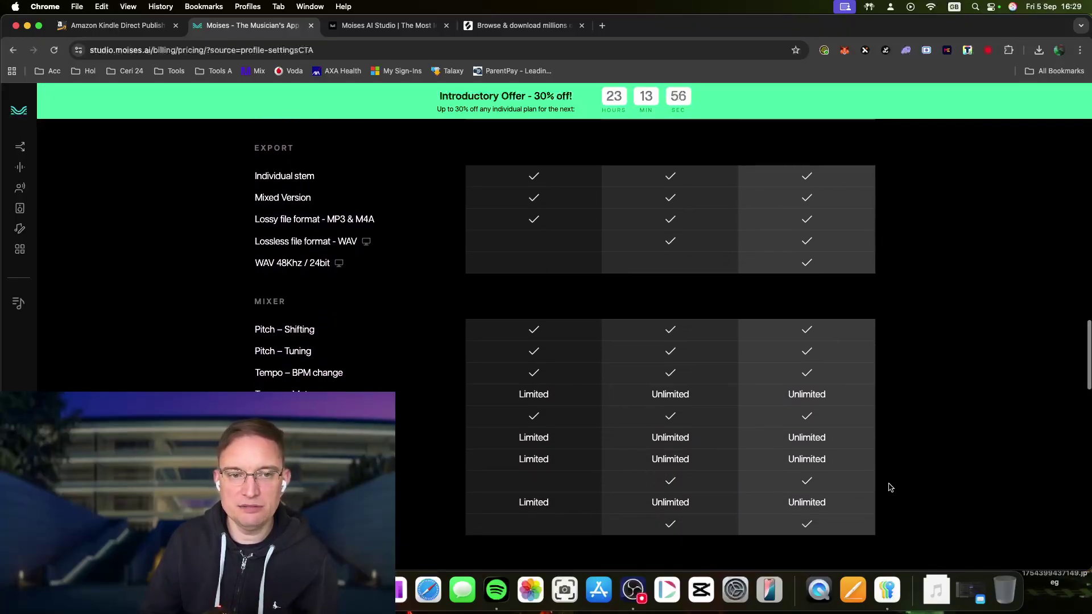
pyautogui.scroll(-15, 890, 487)
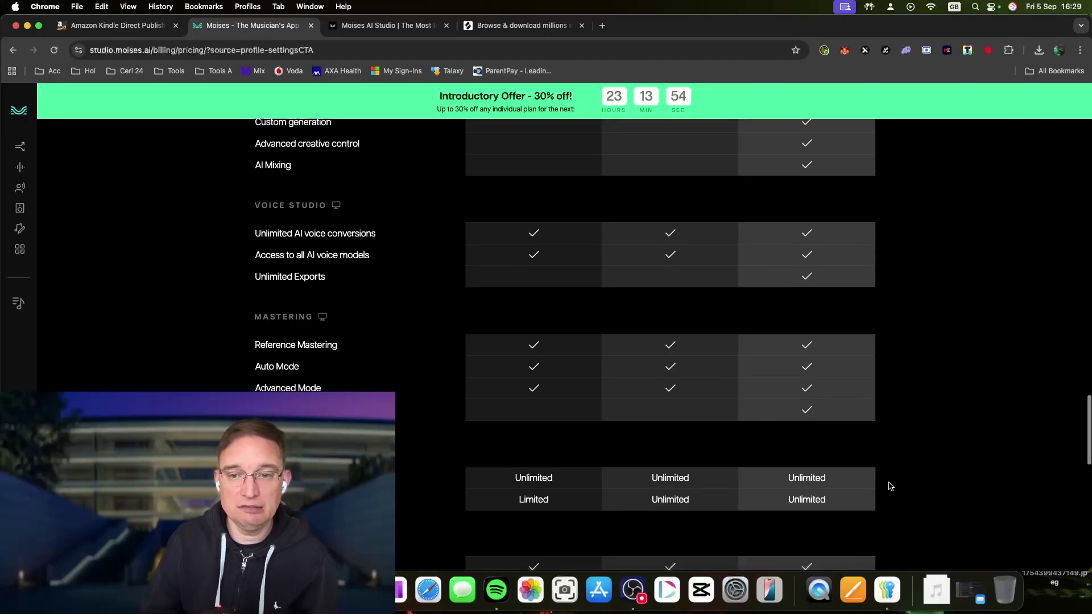
pyautogui.scroll(-10, 891, 487)
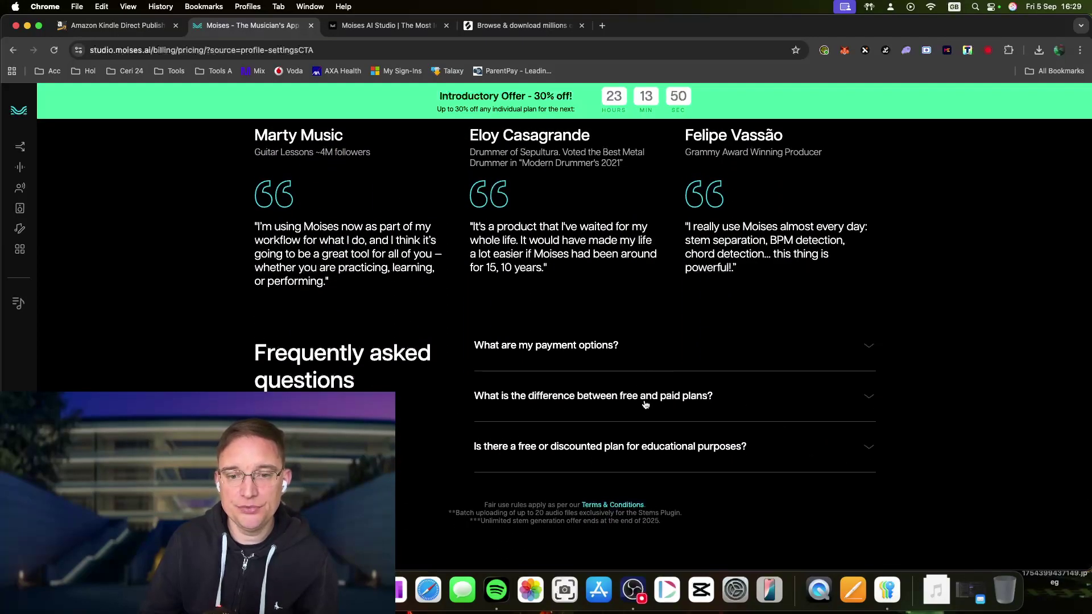
# Leave the pricing plans and return to the Moises AI Studio feature page.
pyautogui.scroll(20, 643, 397)
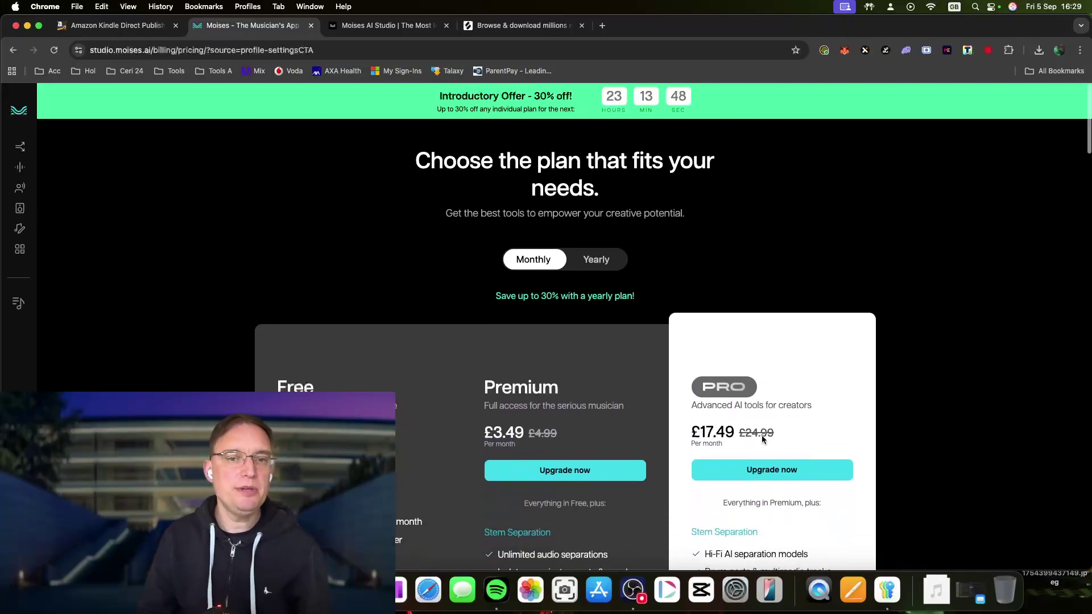
pyautogui.click(370, 21)
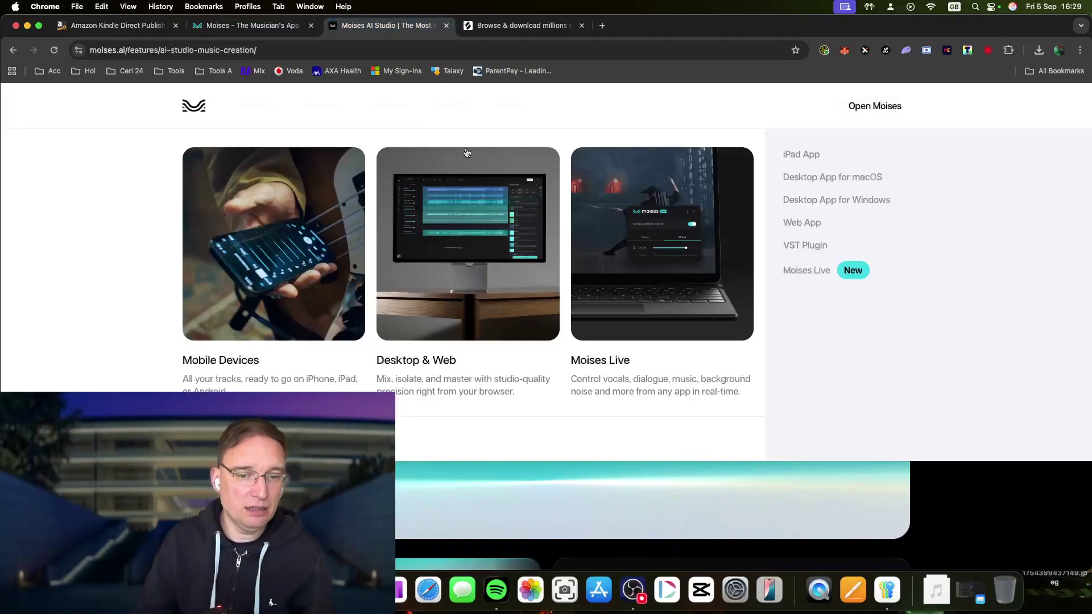
pyautogui.moveTo(452, 106)
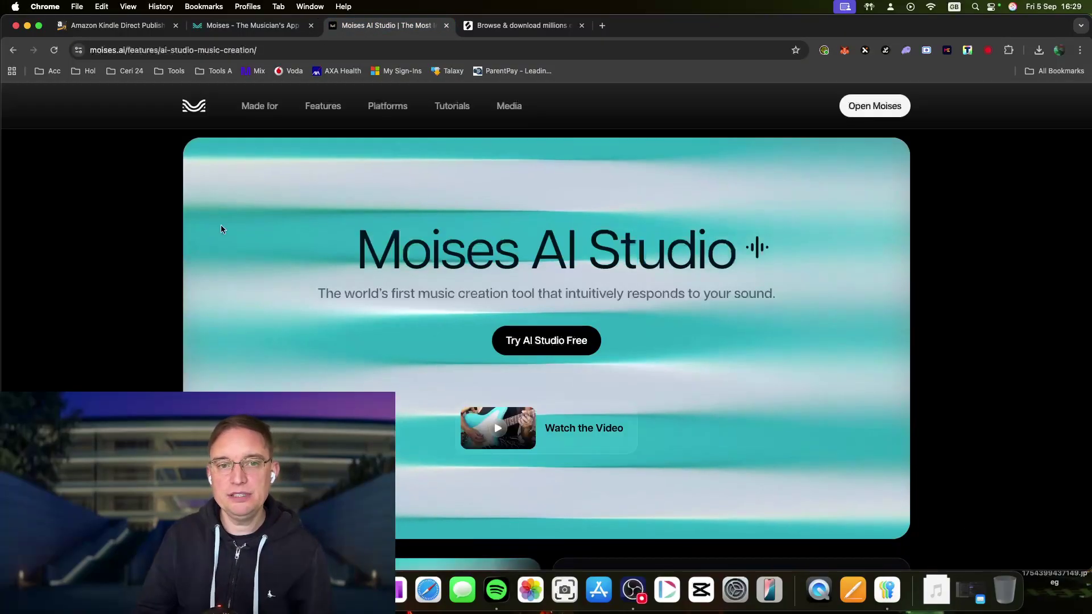